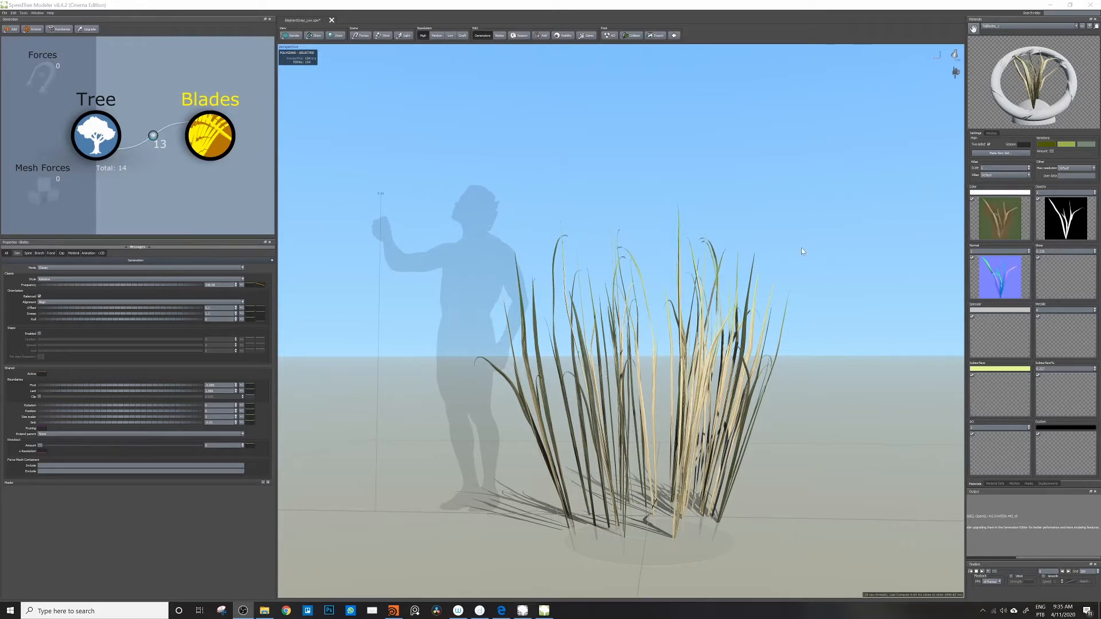
# Step: Set the tree's geometry to quads for branches/caps, leaves/fronds/meshes and subdivision
pyautogui.click(105, 141)
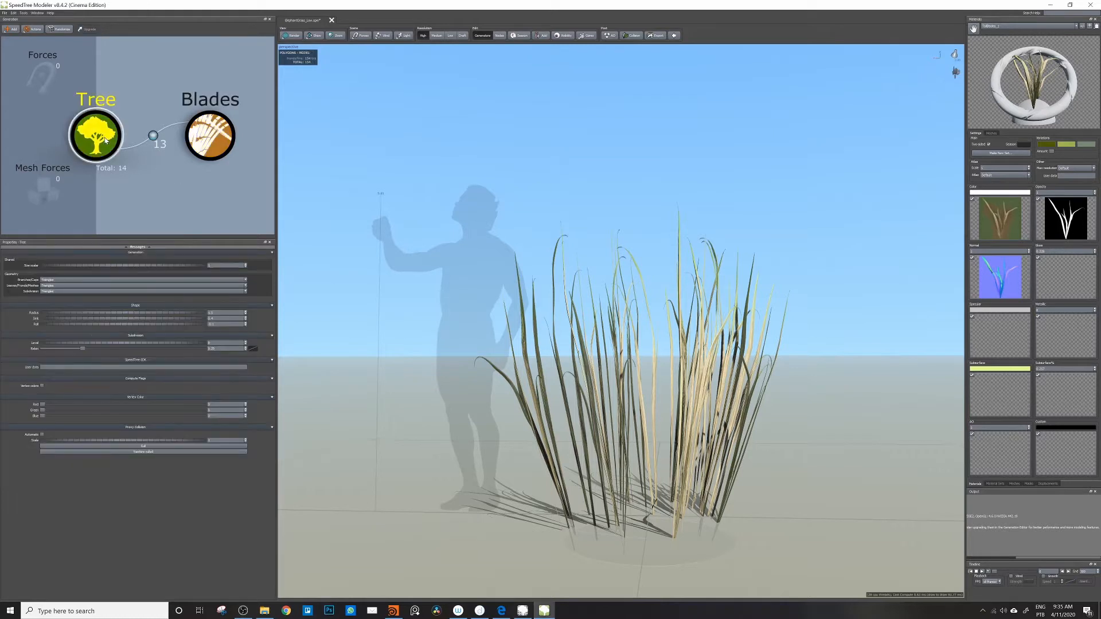
pyautogui.click(69, 279)
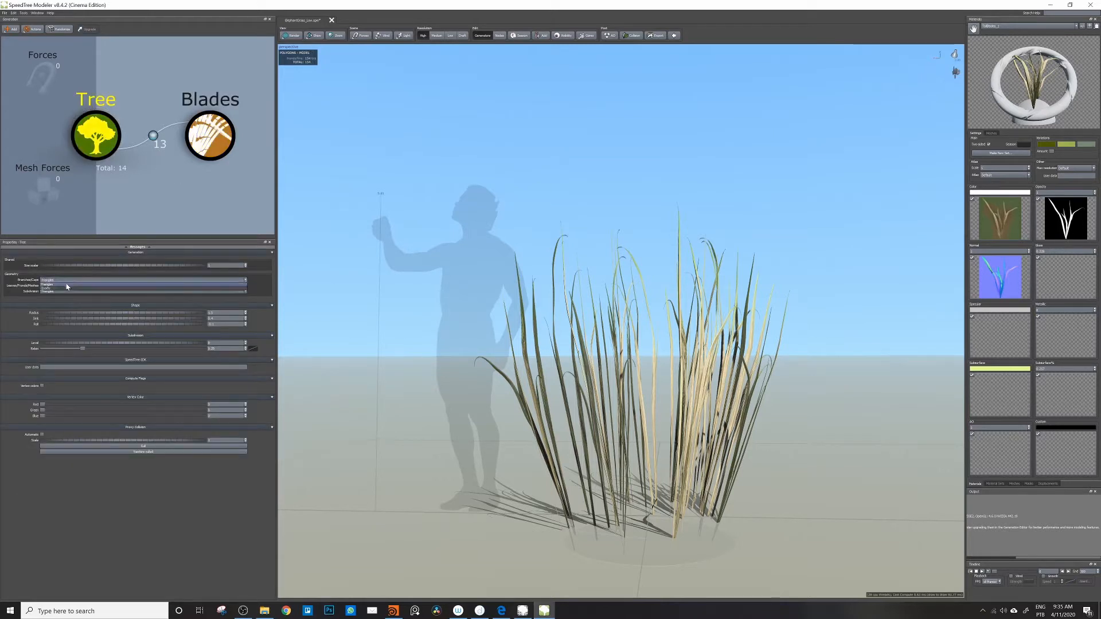
pyautogui.click(50, 290)
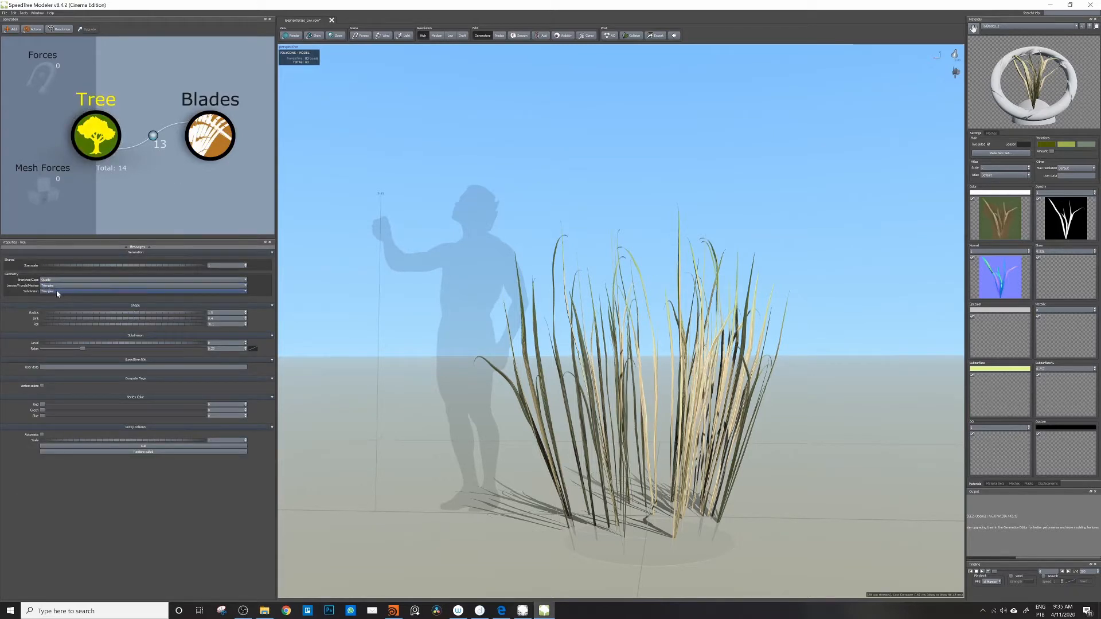
pyautogui.click(56, 291)
pyautogui.click(47, 299)
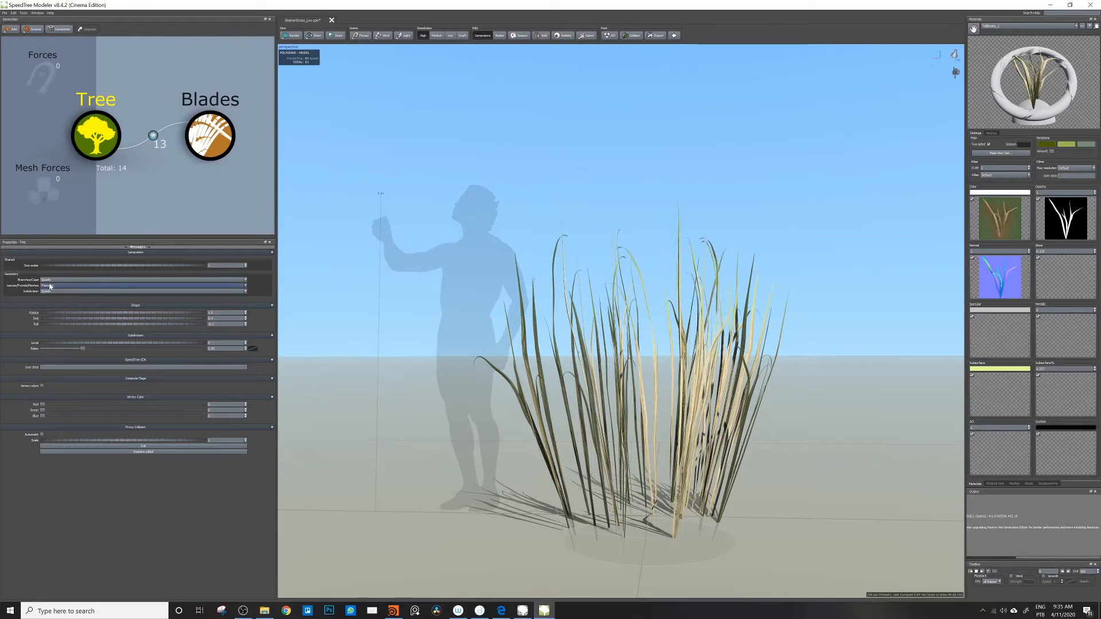
pyautogui.click(69, 285)
pyautogui.click(57, 293)
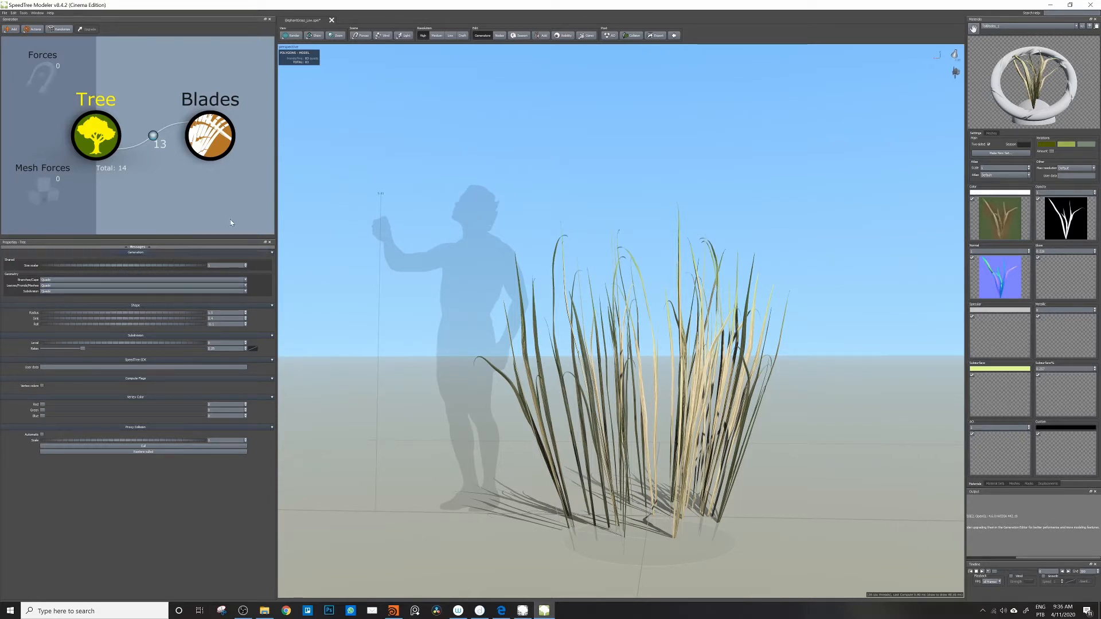
# Step: Start exporting the Blades generator as a mesh and open the Speedtree_Selection folder as the destination
pyautogui.click(206, 140)
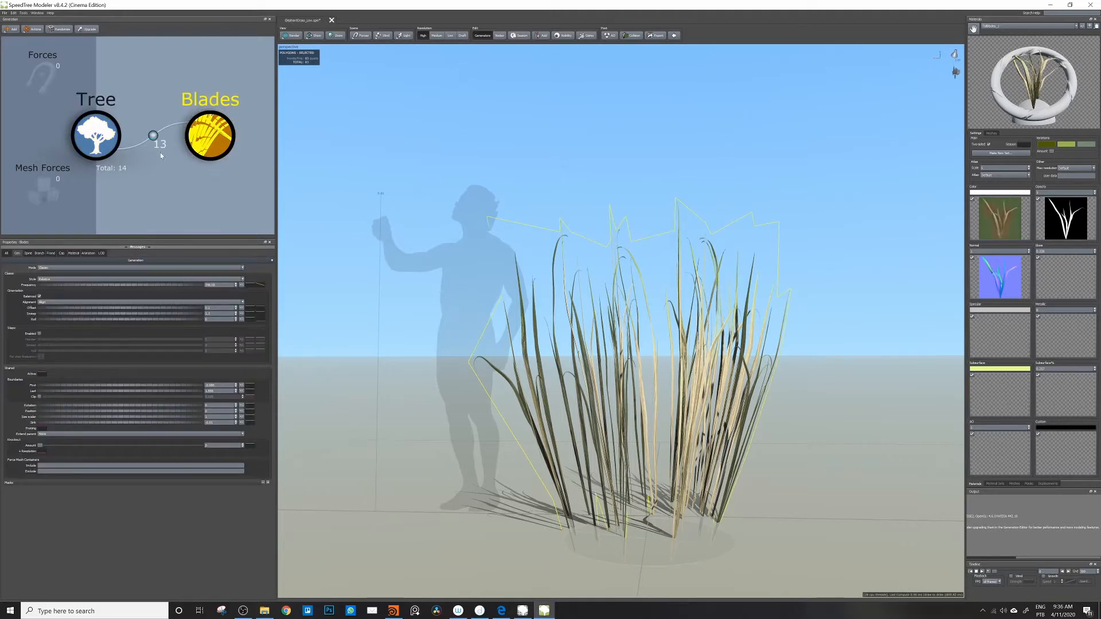
pyautogui.click(5, 13)
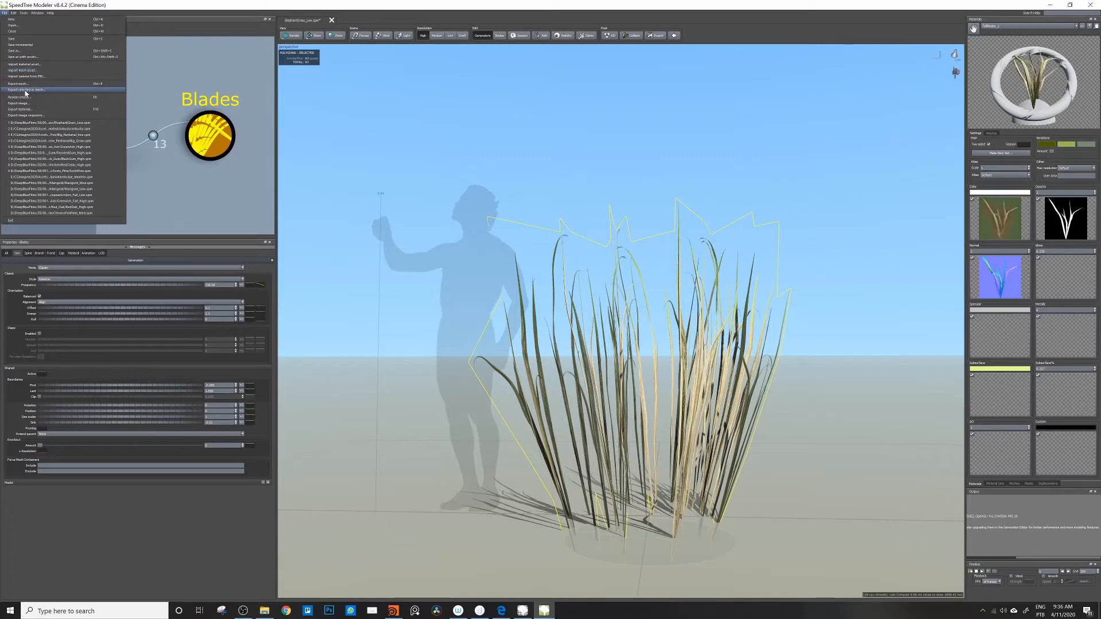
pyautogui.click(39, 90)
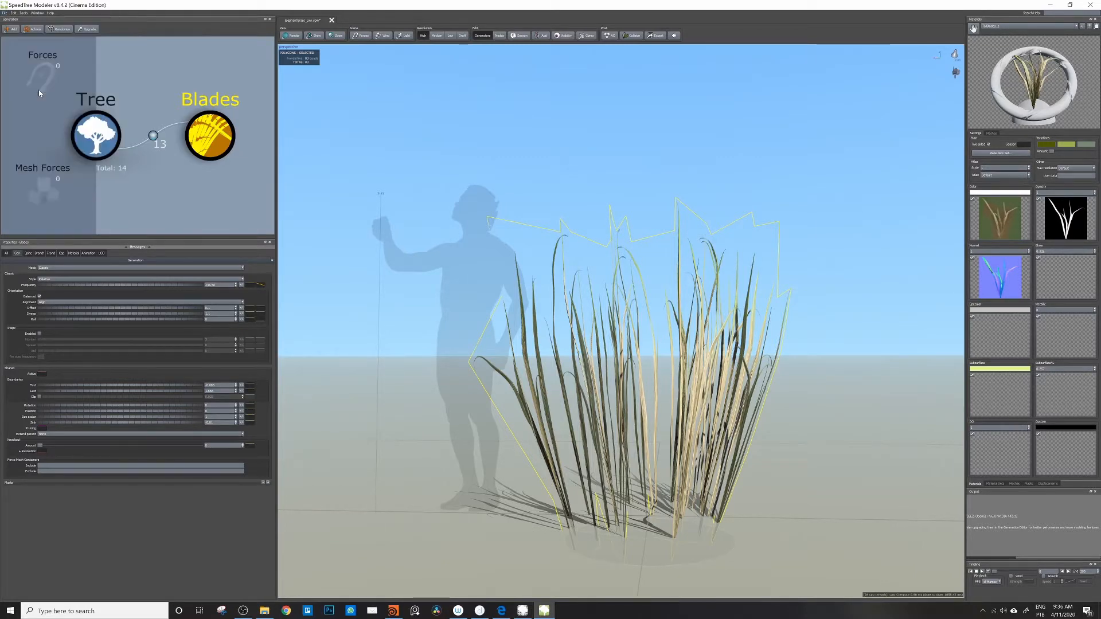
pyautogui.moveTo(350, 256); pyautogui.dragTo(498, 216)
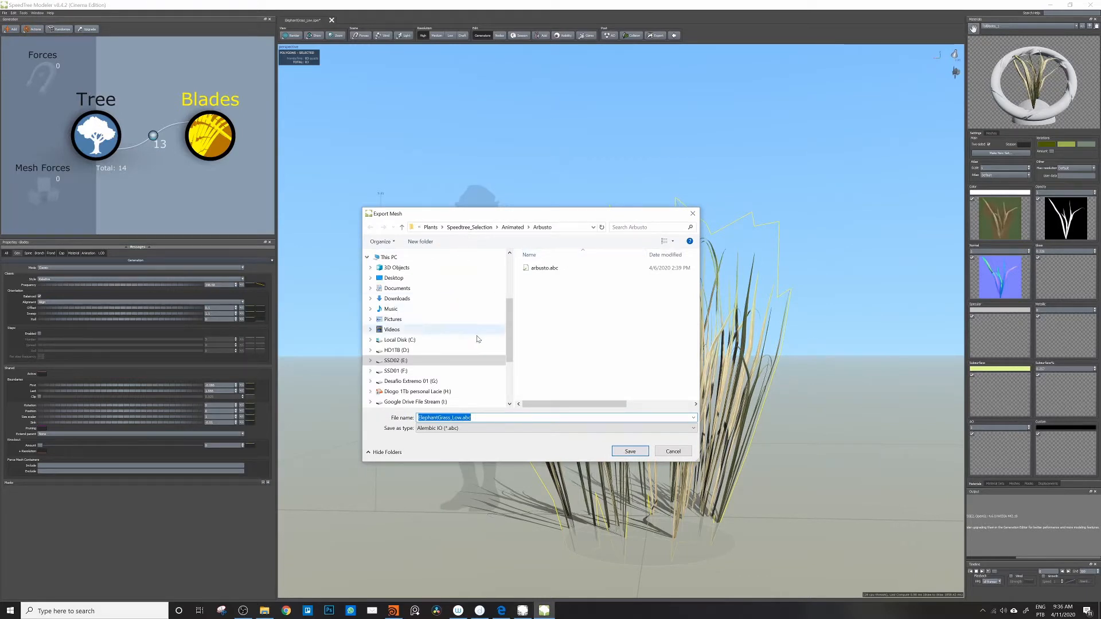
pyautogui.scroll(3, 469, 338)
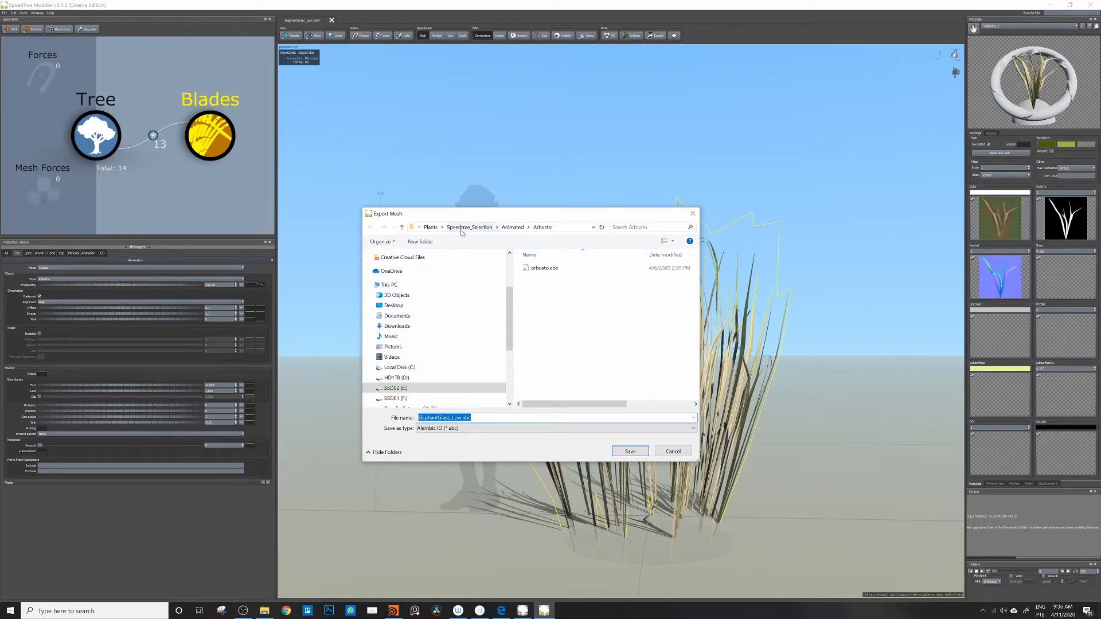
pyautogui.click(481, 228)
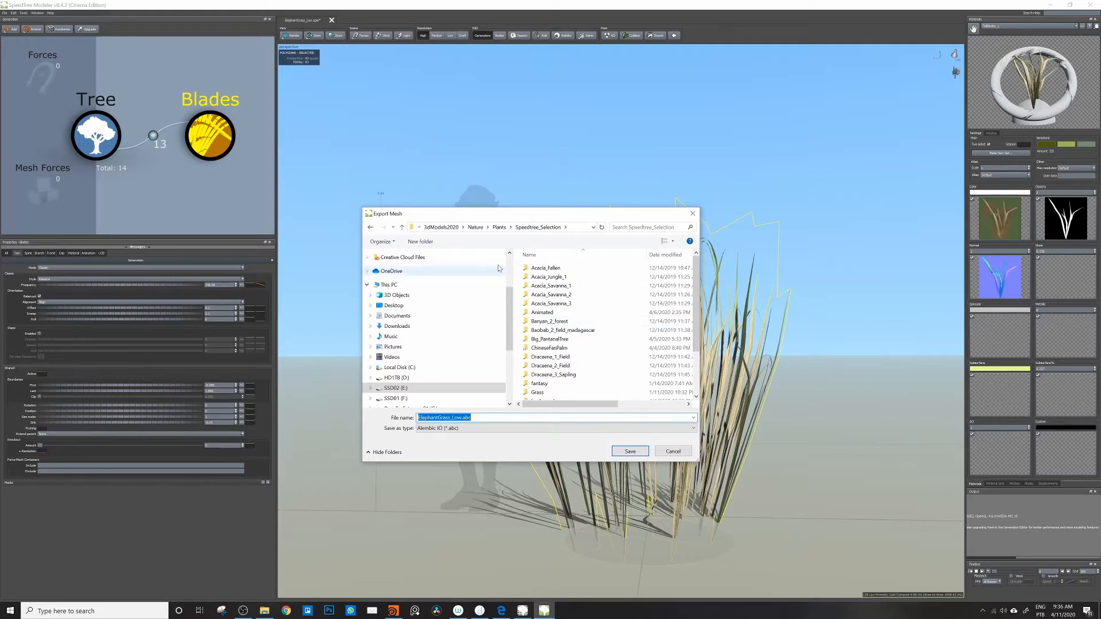
# Step: Create a folder named LongGrass inside Speedtree_Selection and open it
pyautogui.scroll(-2, 555, 367)
pyautogui.scroll(2, 555, 380)
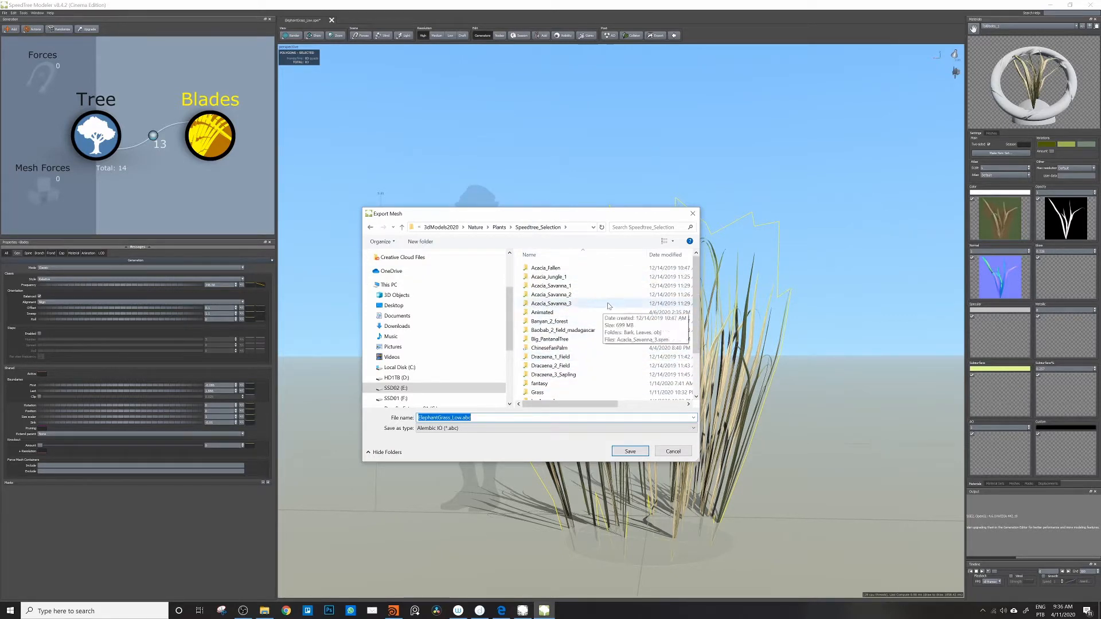
pyautogui.scroll(-2, 581, 304)
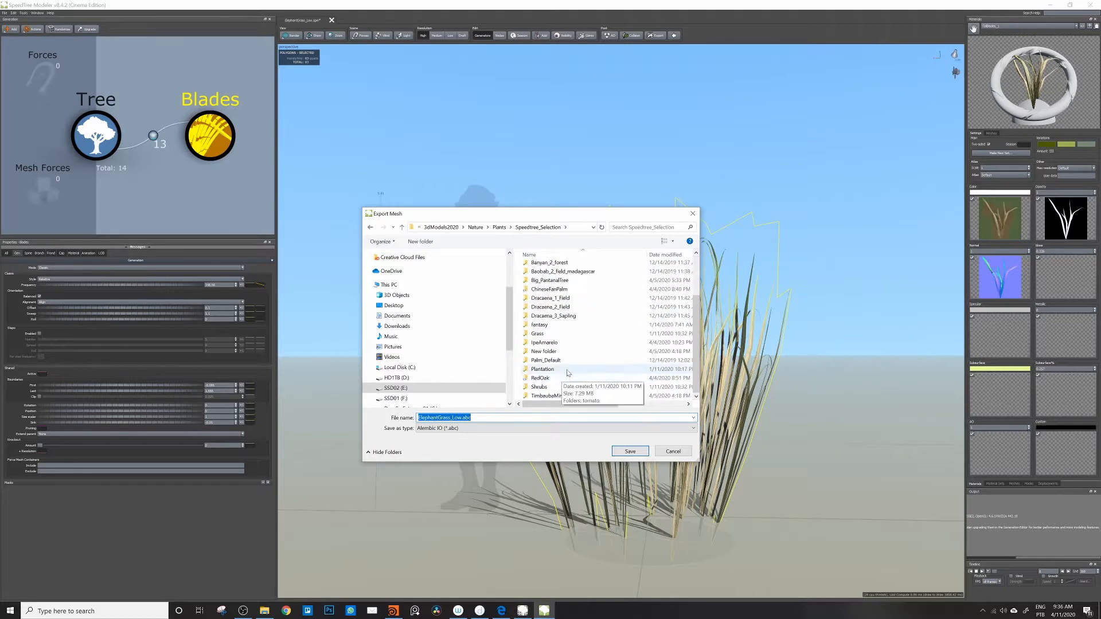
pyautogui.scroll(2, 562, 315)
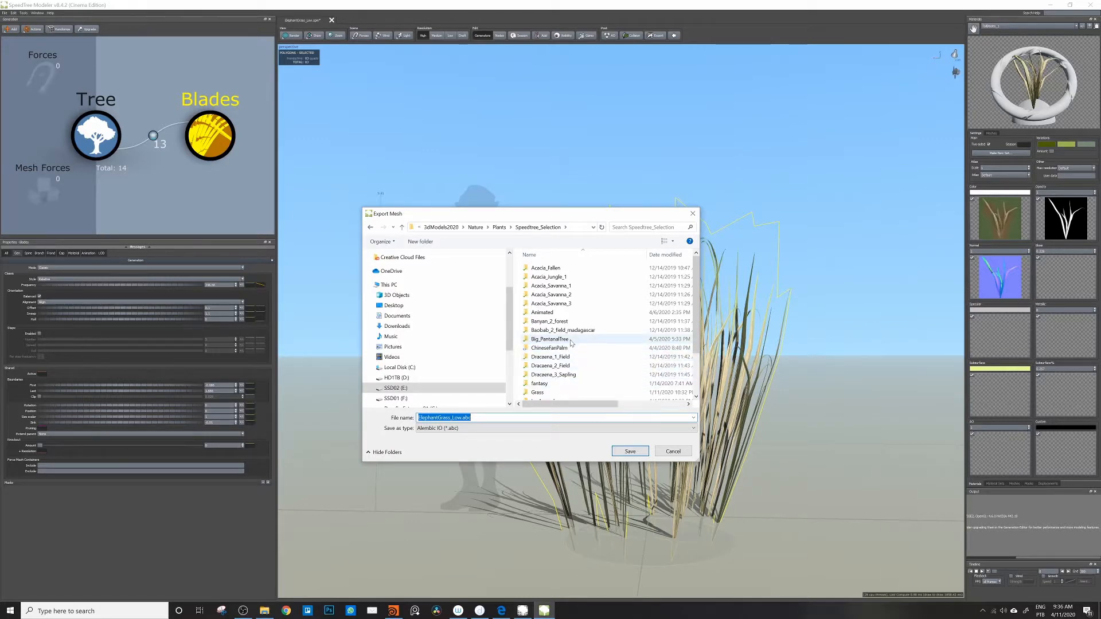
pyautogui.scroll(-1, 568, 359)
pyautogui.scroll(-2, 570, 396)
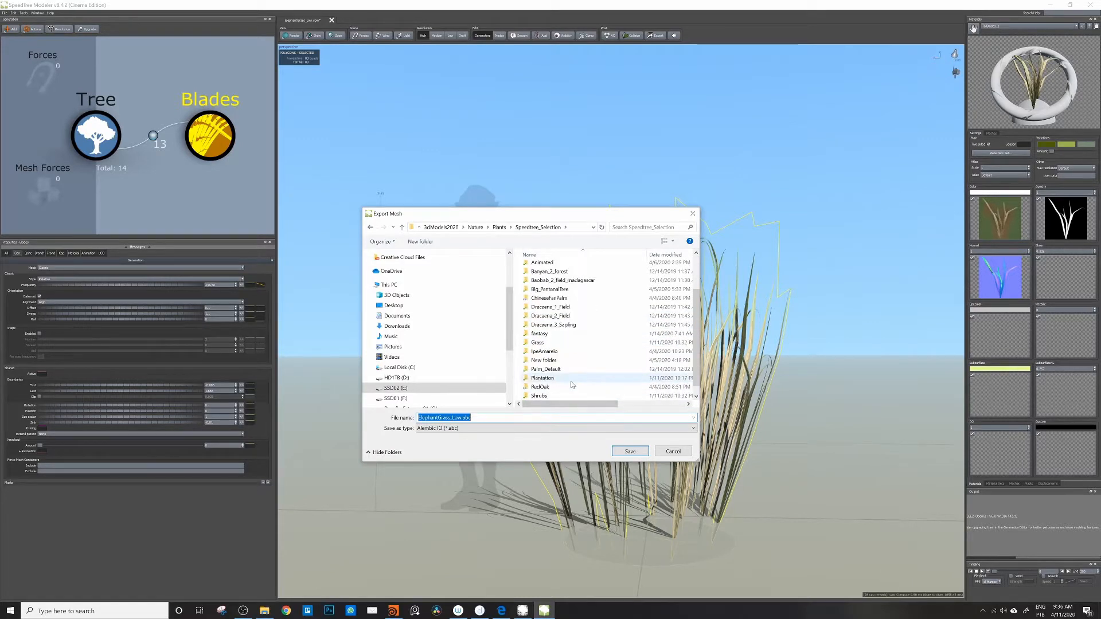
pyautogui.scroll(2, 574, 386)
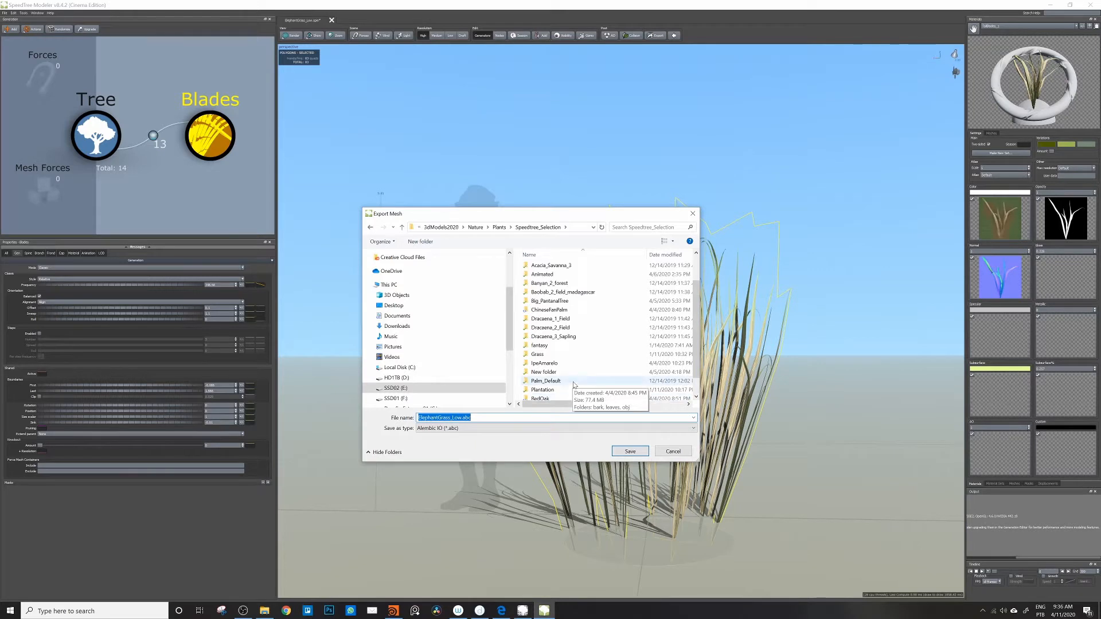
pyautogui.scroll(-3, 574, 385)
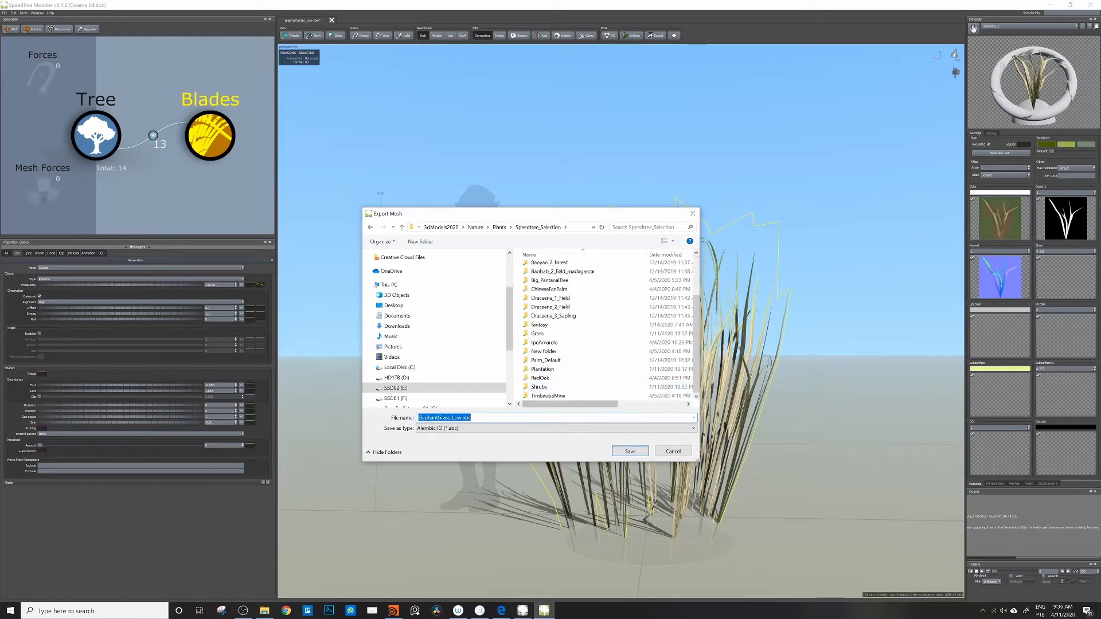
pyautogui.click(421, 247)
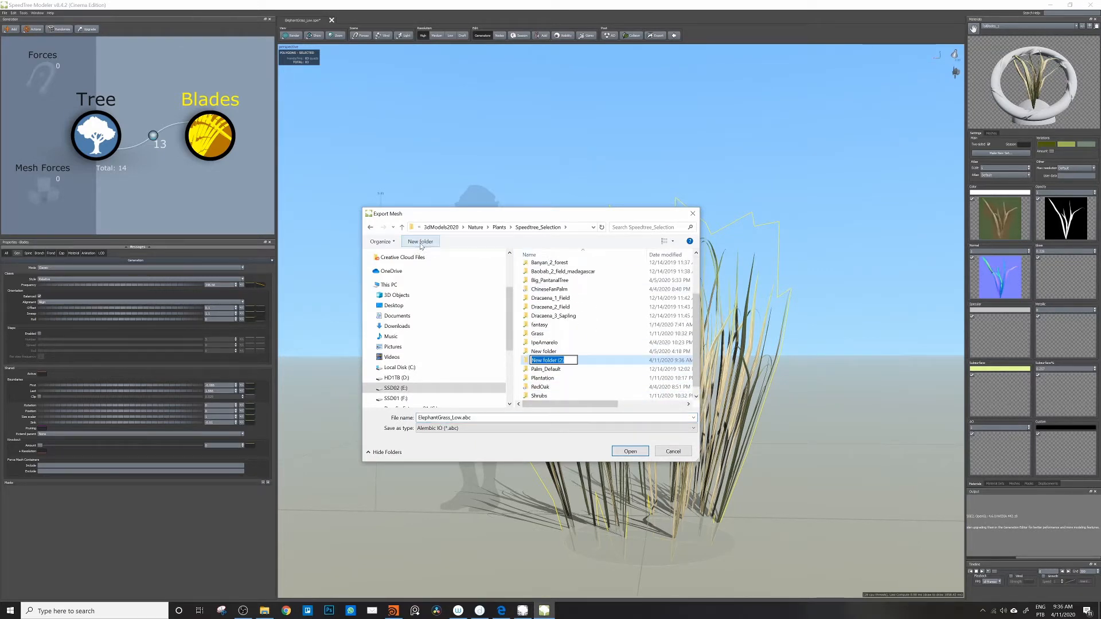
pyautogui.write('Hi')
pyautogui.write('ng')
pyautogui.write('Grass')
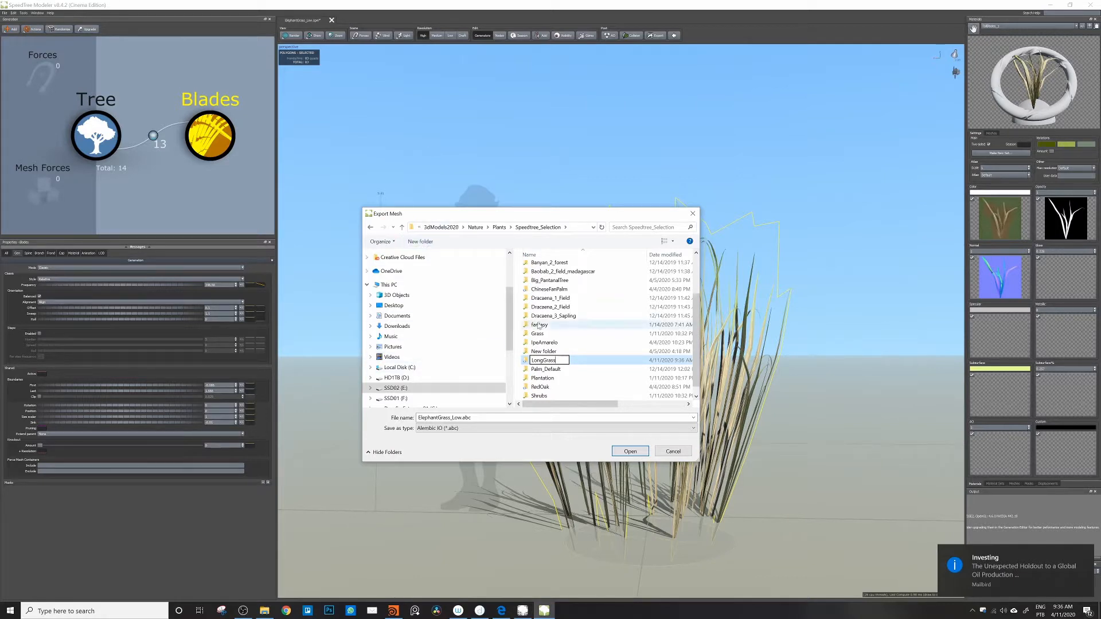
pyautogui.press('Return')
pyautogui.doubleClick(539, 360)
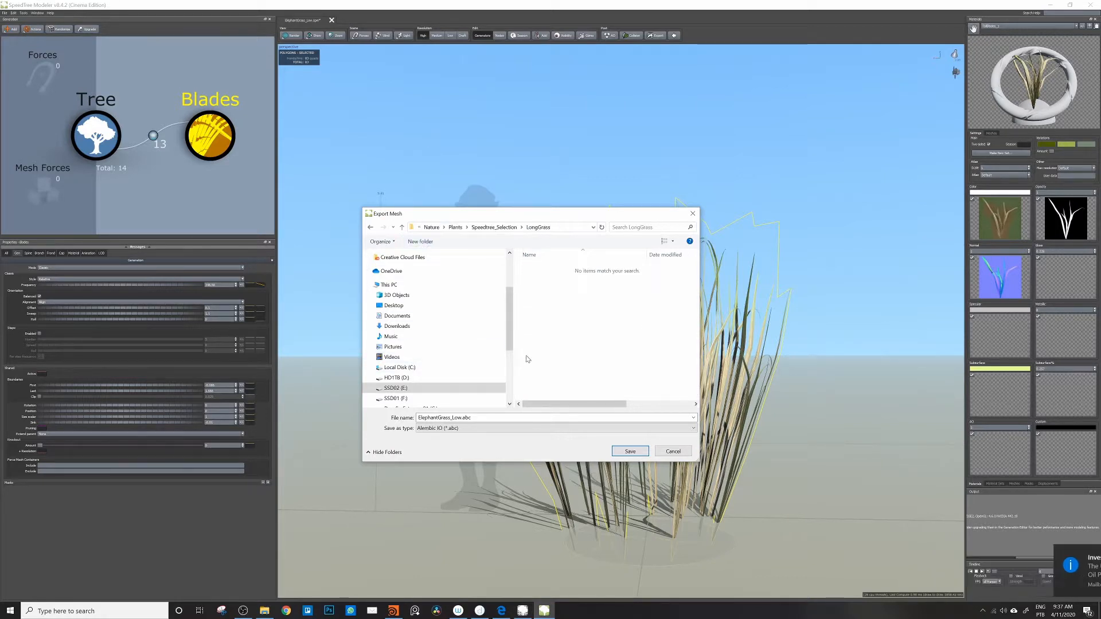
pyautogui.click(453, 418)
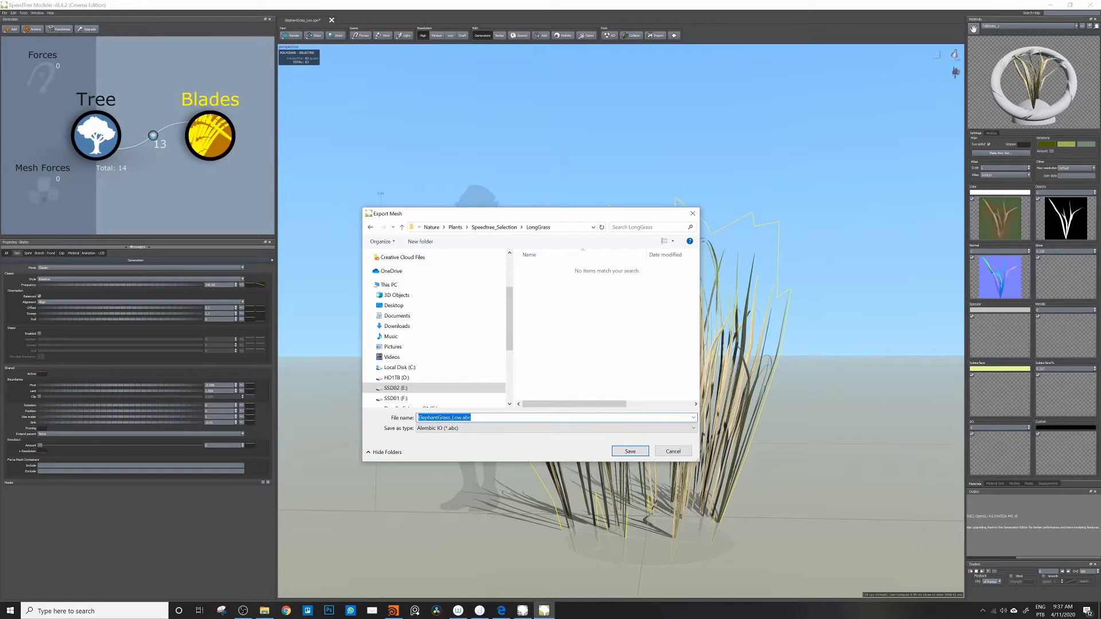
pyautogui.click(462, 417)
pyautogui.moveTo(438, 417); pyautogui.dragTo(418, 417)
pyautogui.write('Long')
pyautogui.click(629, 452)
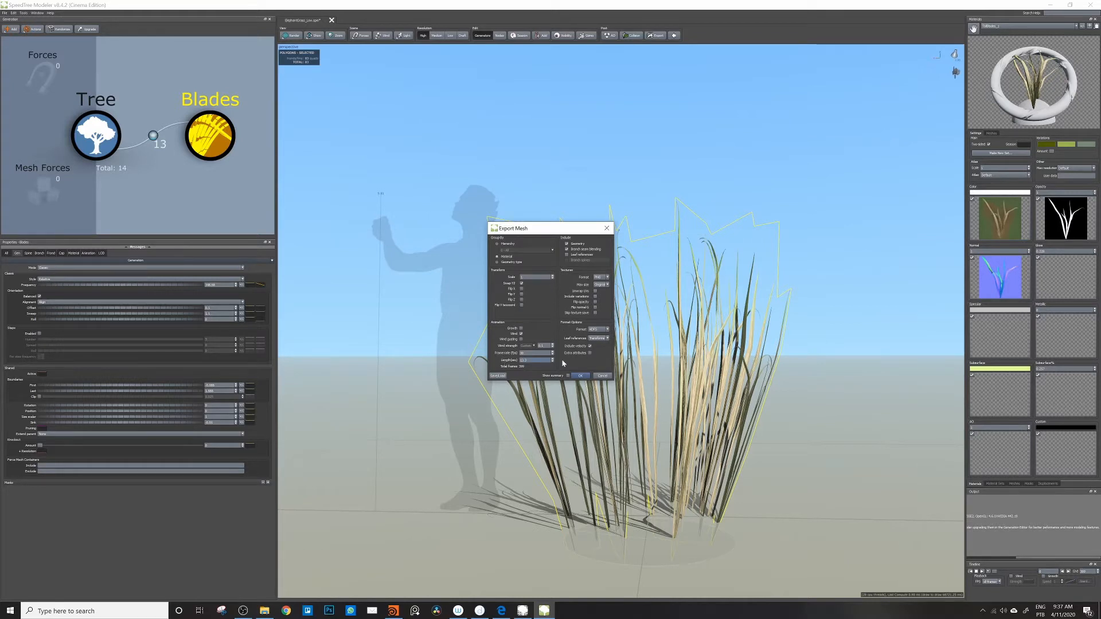
pyautogui.click(521, 334)
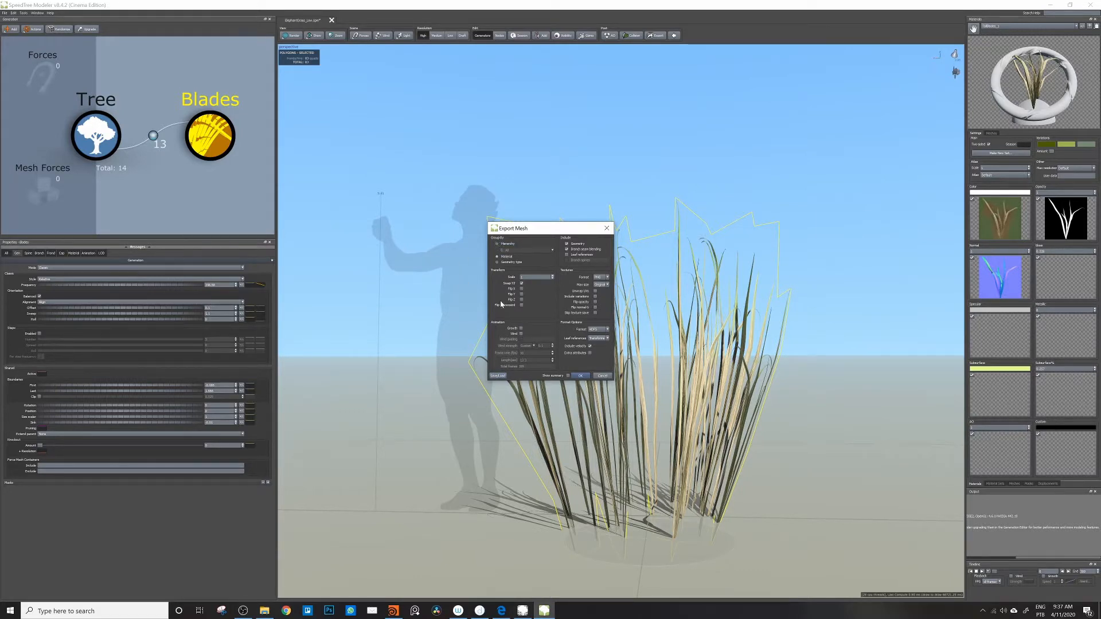
pyautogui.click(597, 376)
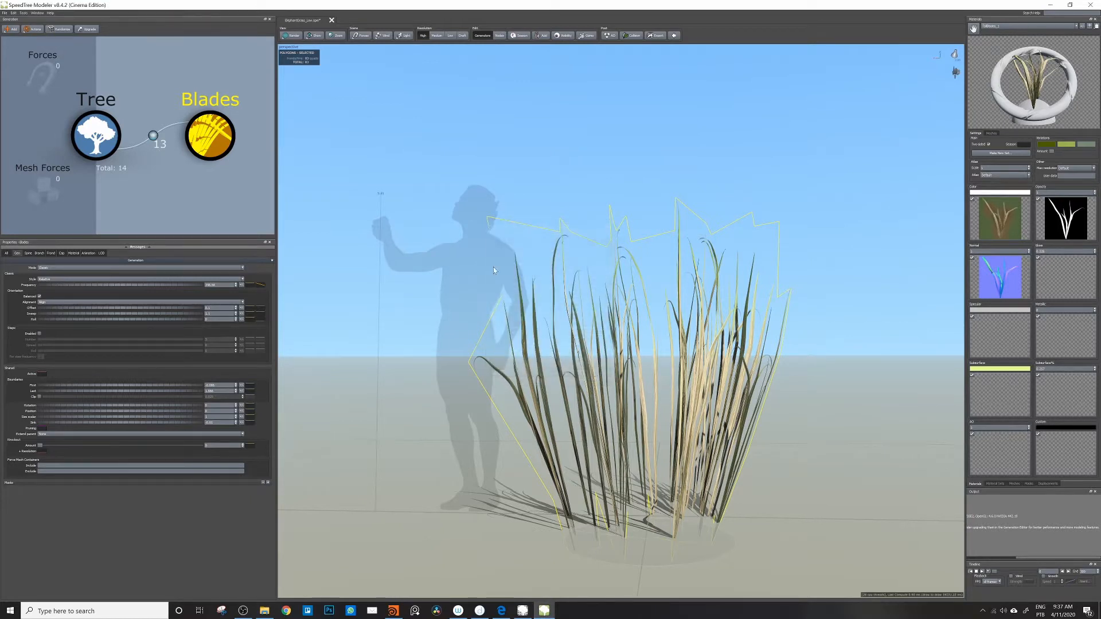
# Step: Start a new mesh export into the LongGrass folder and choose Wavefront OBJ (*.obj) as the file type
pyautogui.click(5, 14)
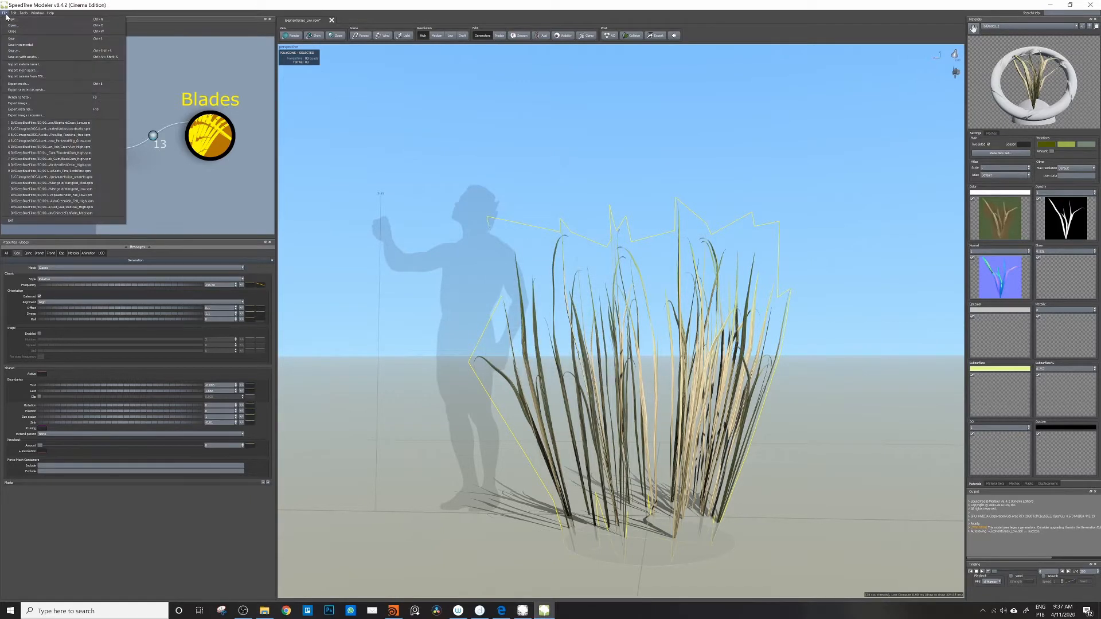
pyautogui.click(23, 84)
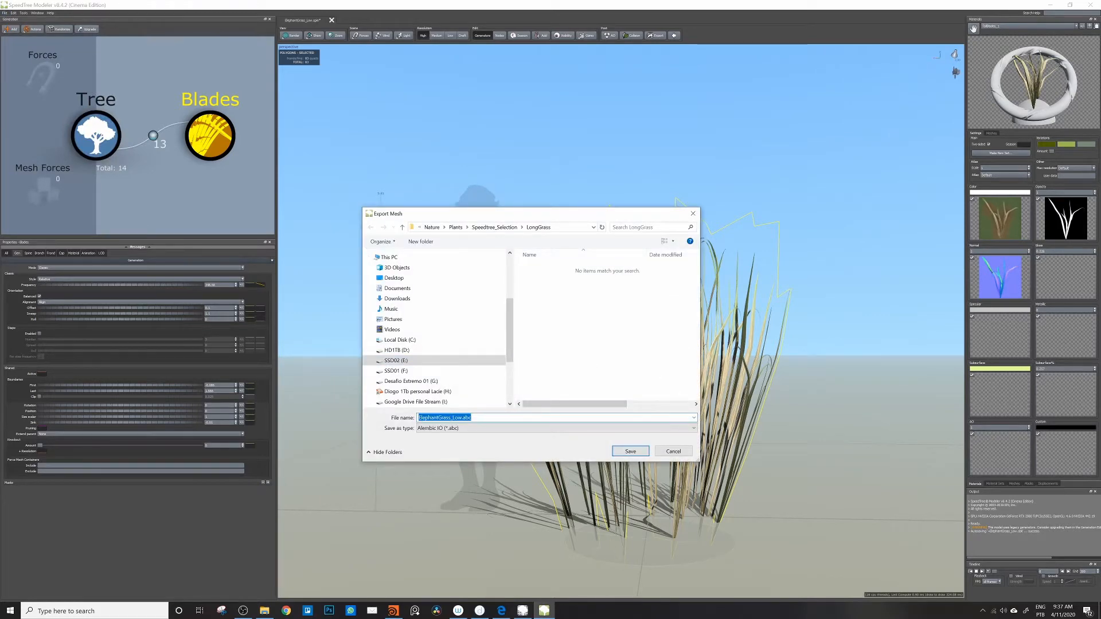
pyautogui.click(462, 418)
pyautogui.doubleClick(467, 417)
pyautogui.click(525, 428)
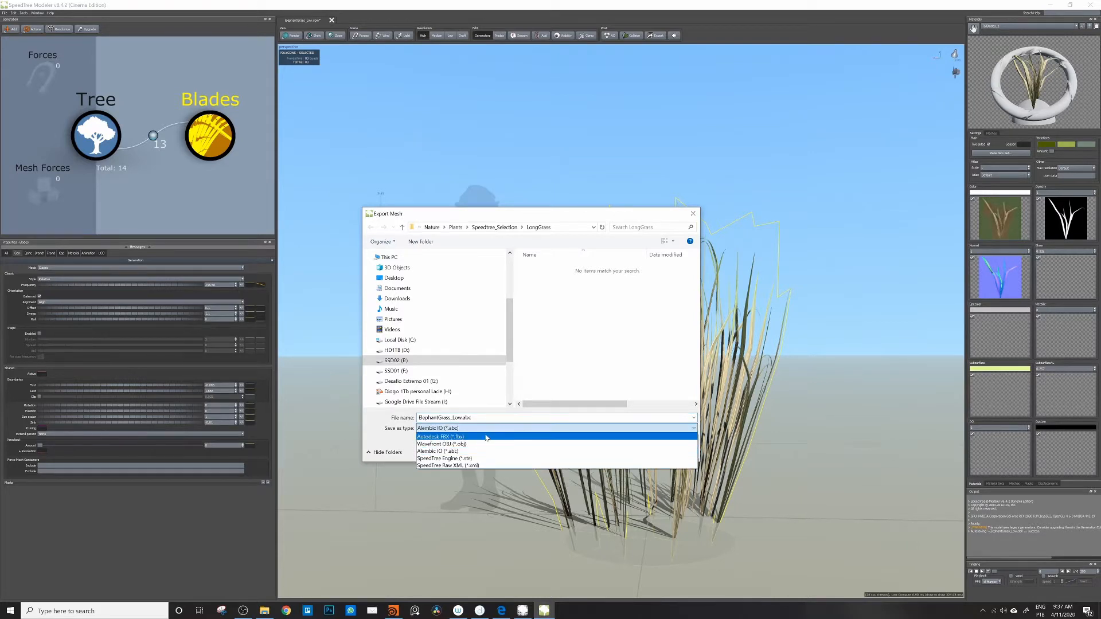
pyautogui.click(447, 444)
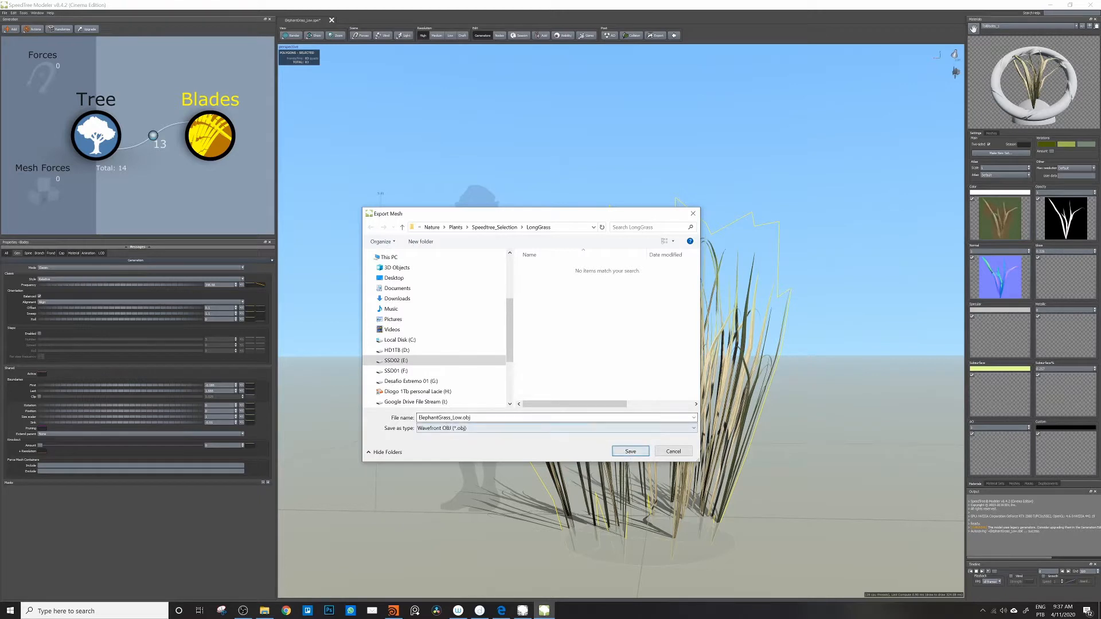
# Step: Name the OBJ file with LongGrass in place of the elephant grass name and export it, accepting the mesh and unwrap options
pyautogui.click(452, 418)
pyautogui.moveTo(419, 418); pyautogui.dragTo(437, 417)
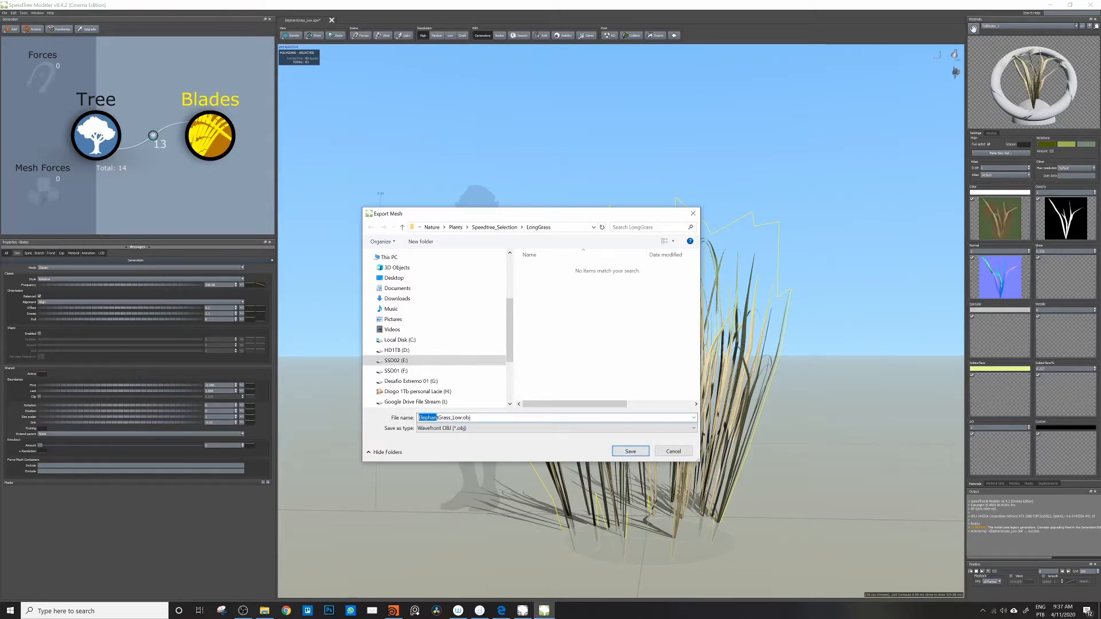
pyautogui.write('LongGrass')
pyautogui.click(631, 451)
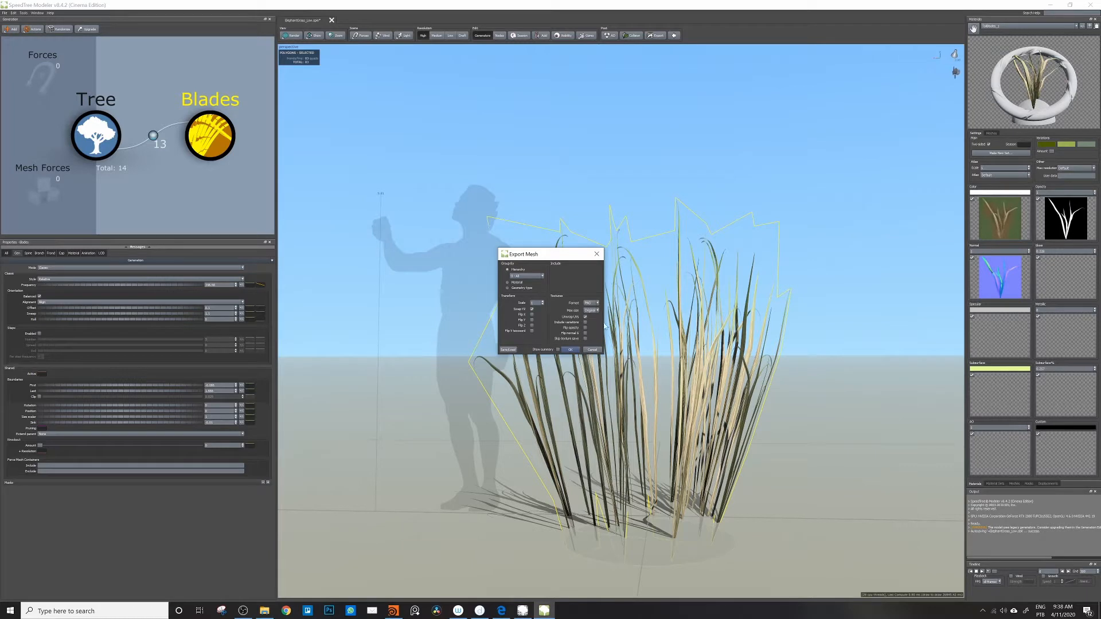
pyautogui.click(571, 349)
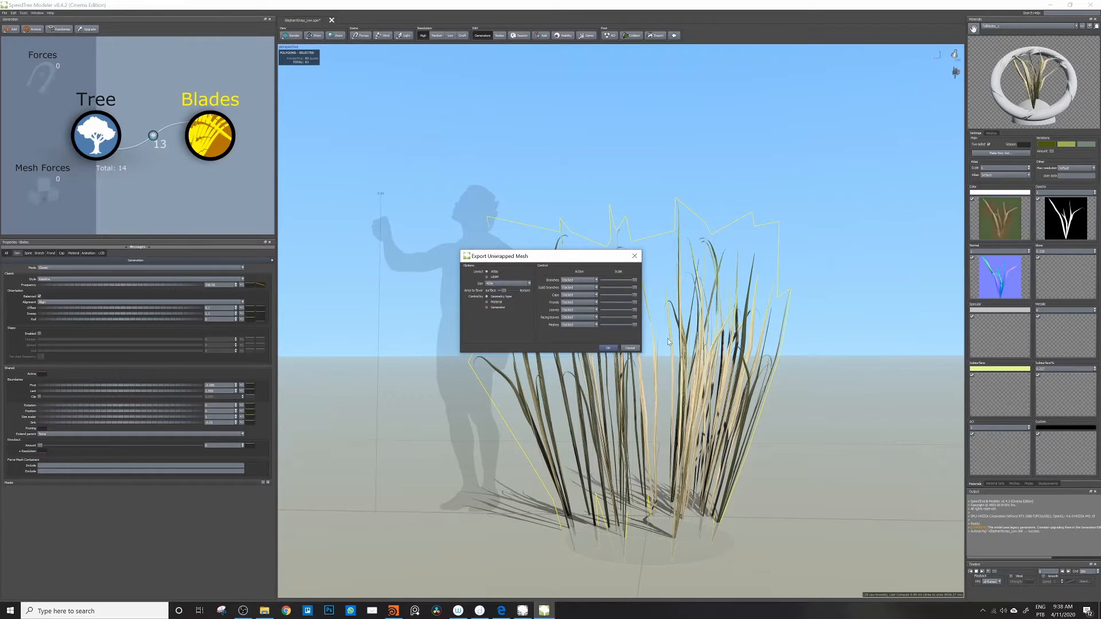
pyautogui.click(607, 348)
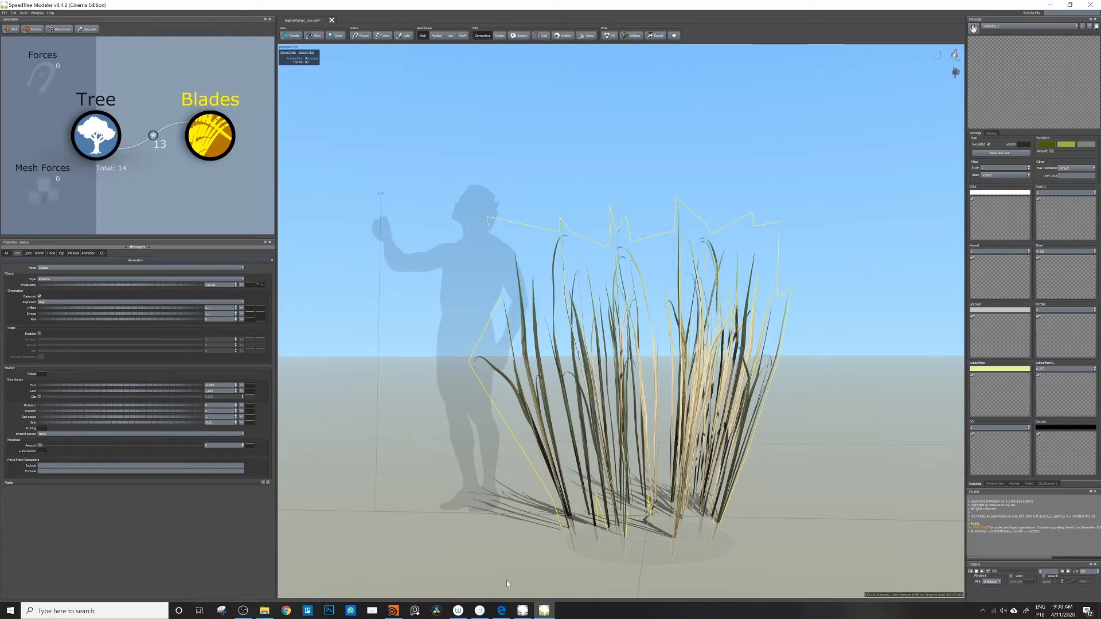
# Step: Switch to the SectionCut_V1 scene in Houdini FX and frame the terrain and its object network
pyautogui.click(398, 612)
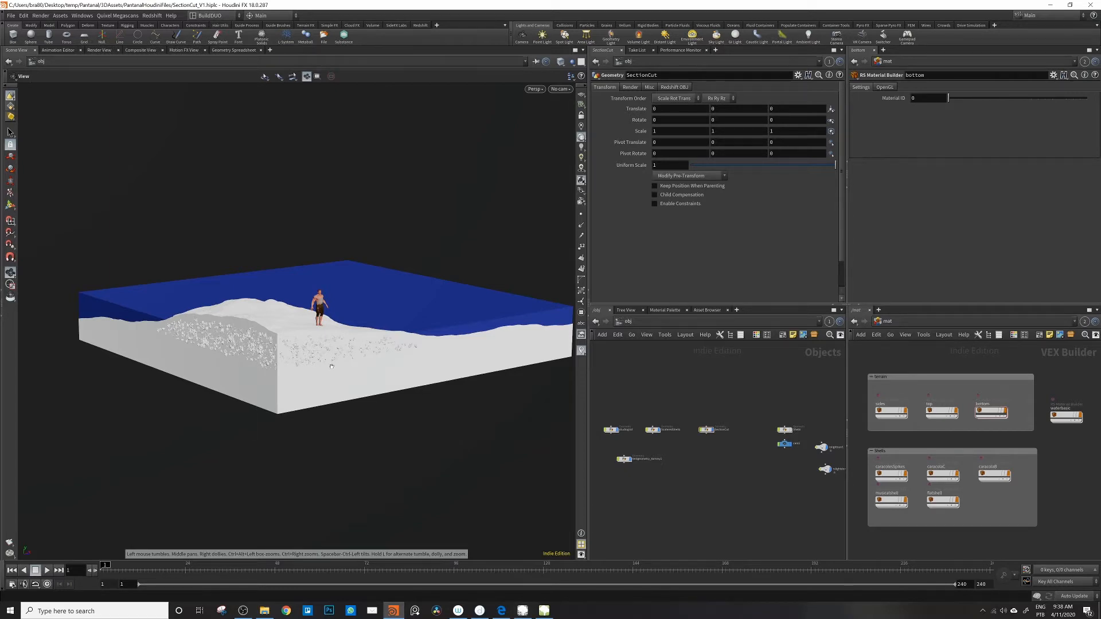
pyautogui.moveTo(346, 340); pyautogui.dragTo(330, 343, button='middle')
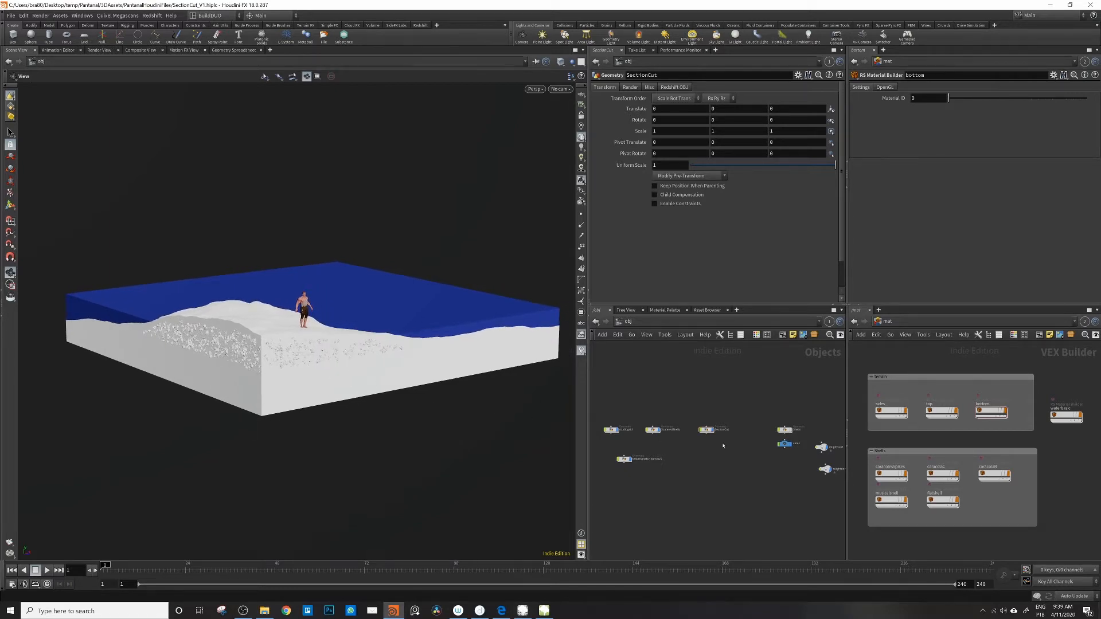
pyautogui.scroll(-4, 727, 452)
pyautogui.scroll(5, 728, 459)
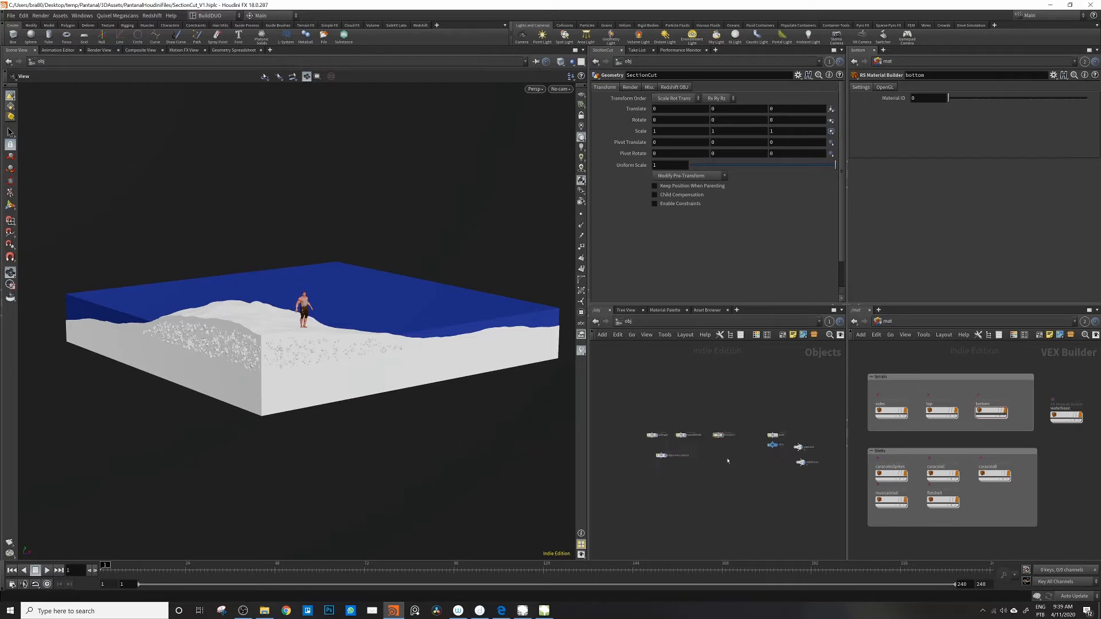
# Step: Add a File geometry object in an empty area of the object network
pyautogui.scroll(-5, 755, 451)
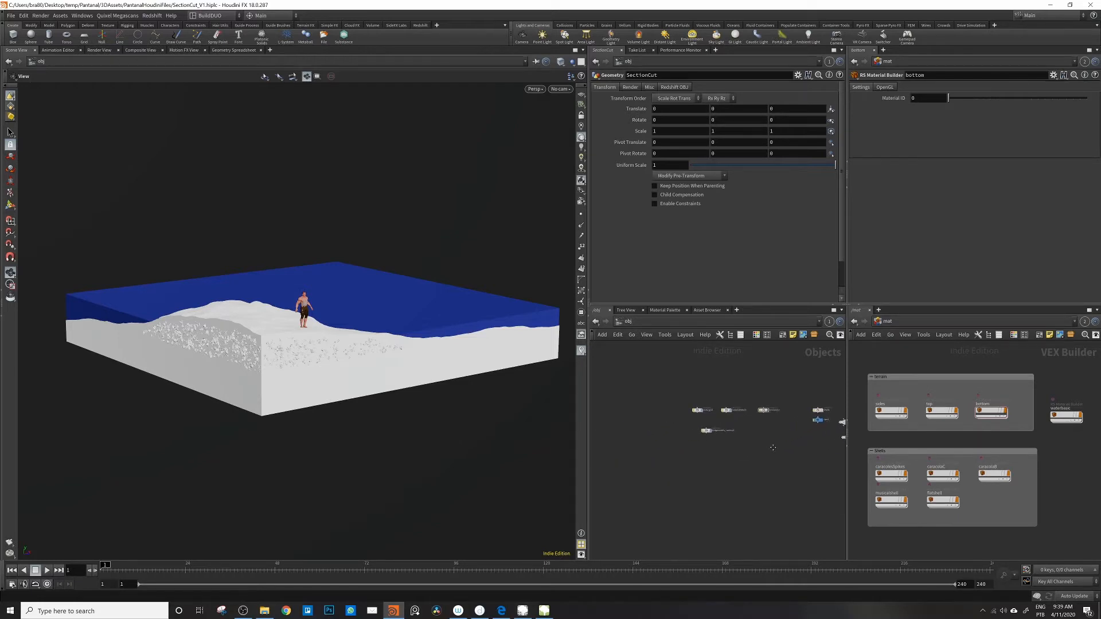
pyautogui.moveTo(756, 442); pyautogui.dragTo(715, 440, button='middle')
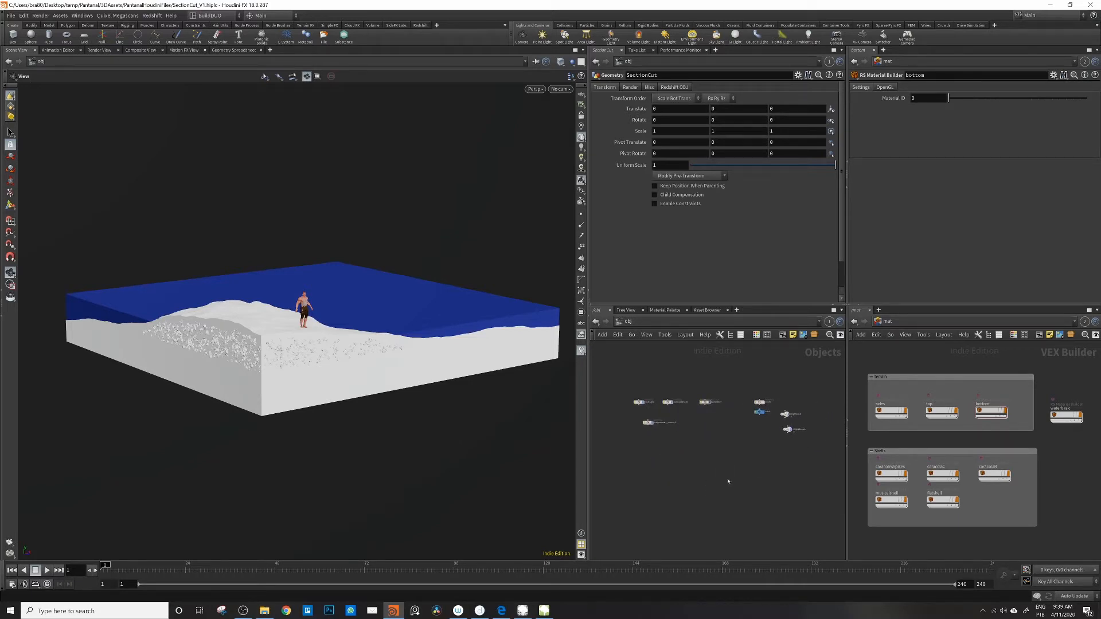
pyautogui.press('Tab')
pyautogui.write('null')
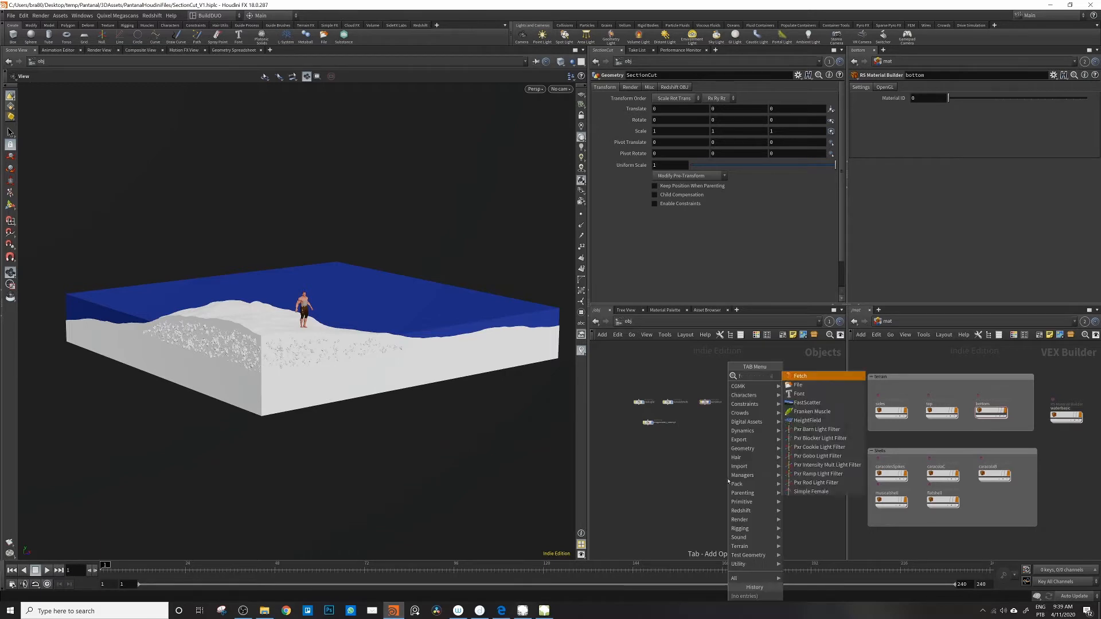
pyautogui.press('Return')
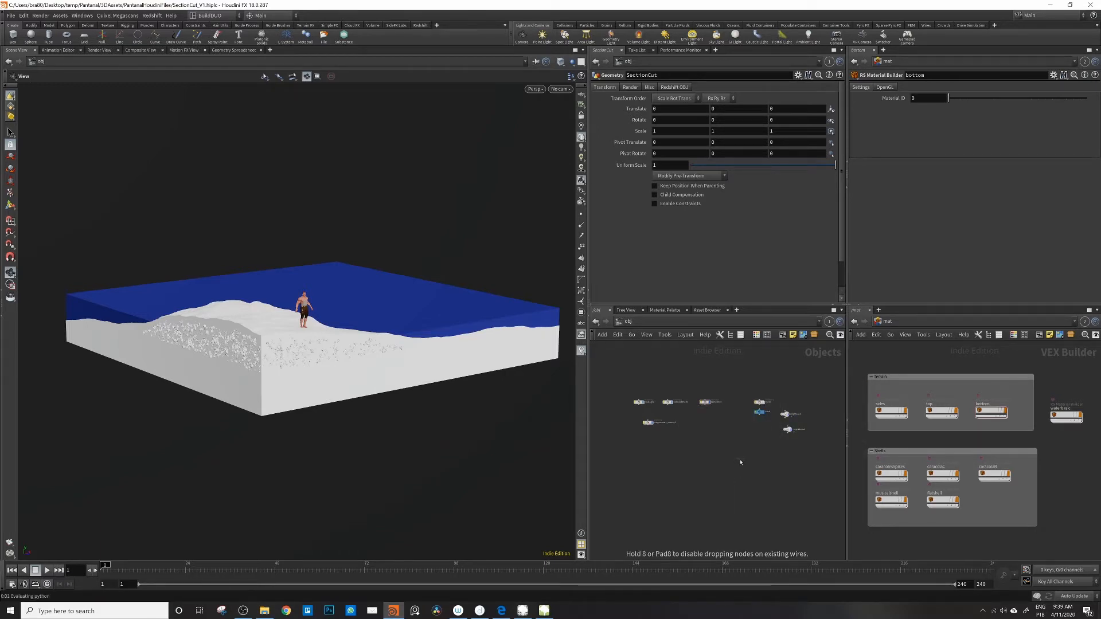
pyautogui.click(739, 460)
# Step: Rename the new file object LongGrass and reposition it slightly in the network
pyautogui.scroll(3, 745, 462)
pyautogui.doubleClick(739, 458)
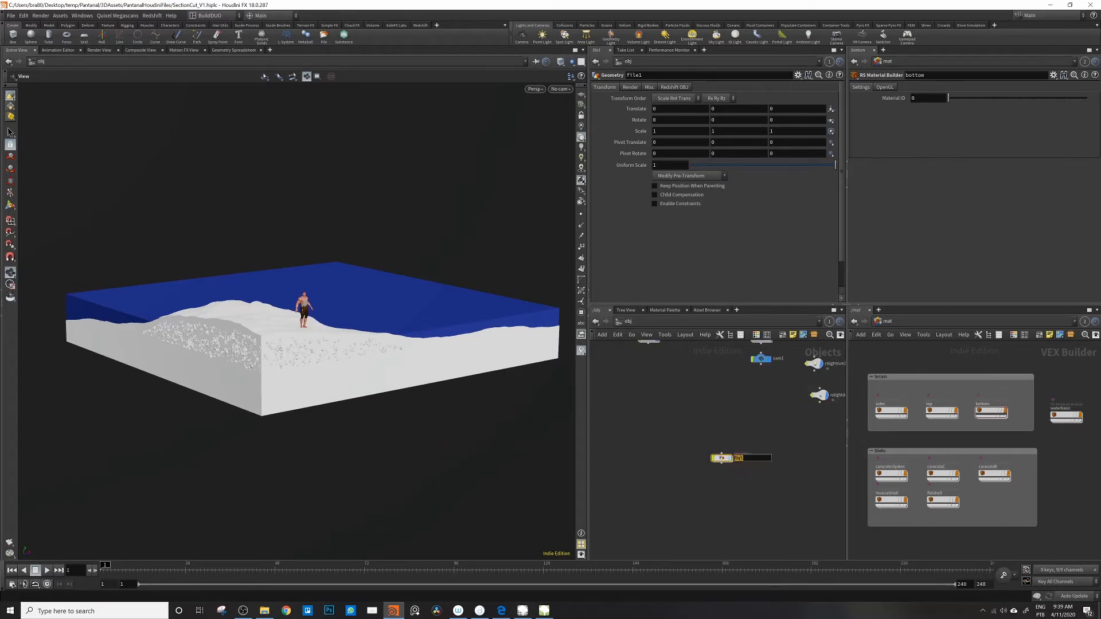
pyautogui.press('BackSpace')
pyautogui.press('Return')
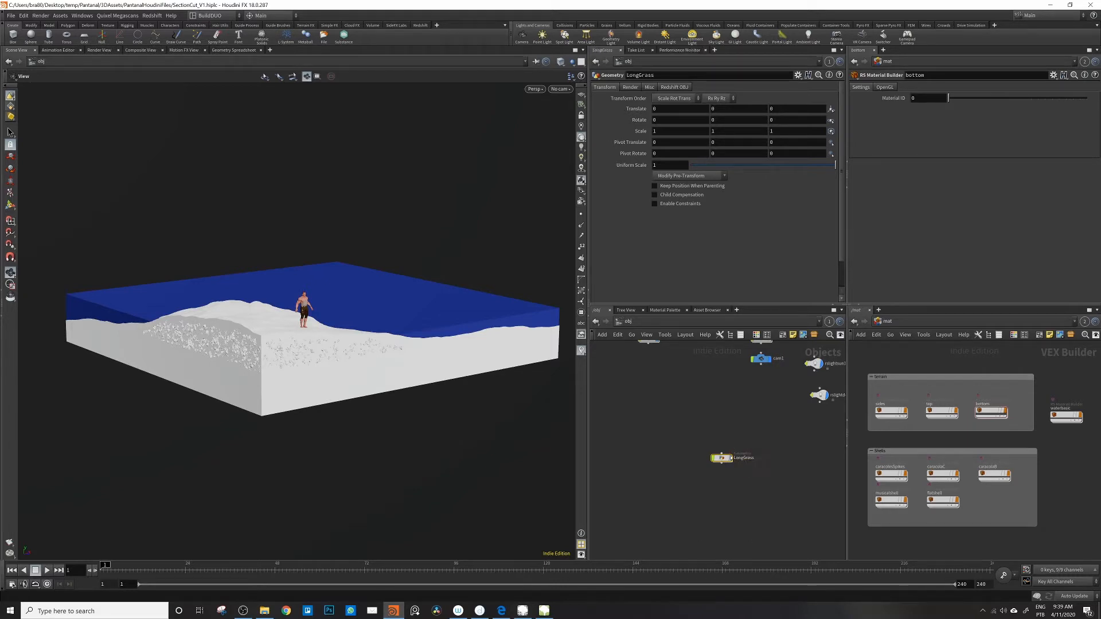
pyautogui.moveTo(731, 457)
pyautogui.mouseDown()
pyautogui.moveTo(739, 444)
pyautogui.moveTo(725, 450)
pyautogui.mouseUp()
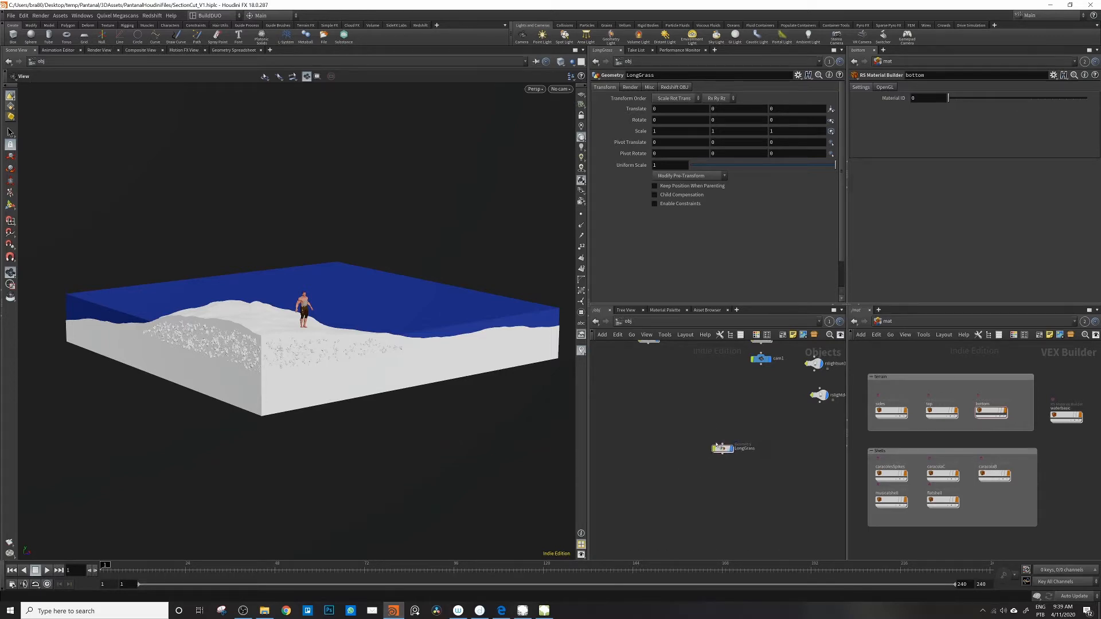
# Step: Go inside the LongGrass object and browse for its geometry file in the Assets2020/3dModels2020/Nature/Plants folder
pyautogui.doubleClick(721, 448)
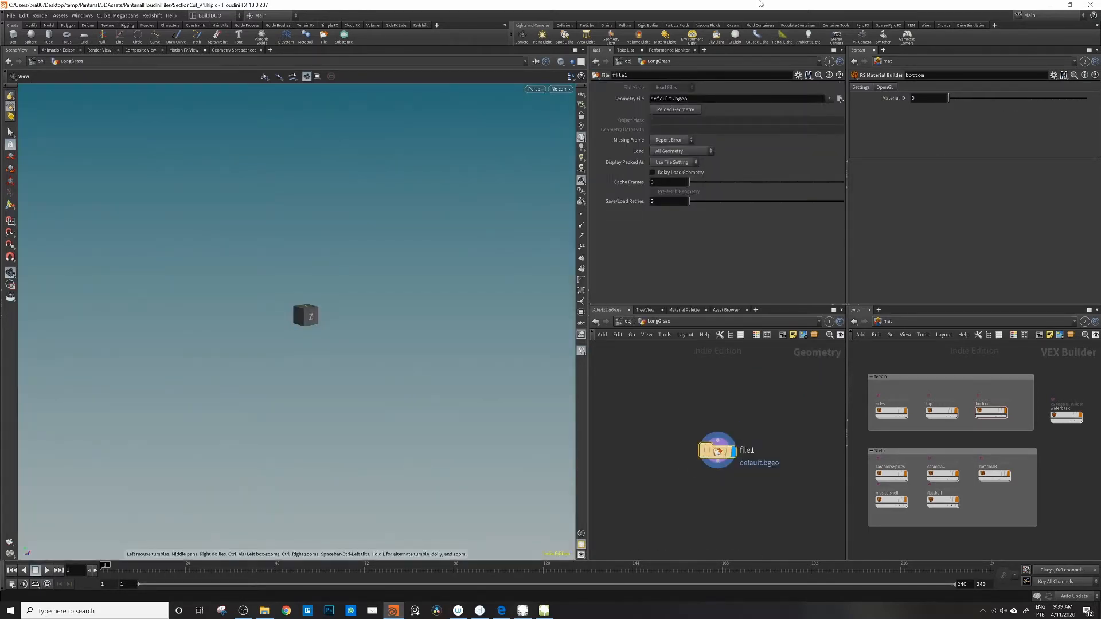
pyautogui.click(840, 98)
pyautogui.moveTo(785, 11); pyautogui.dragTo(775, 44)
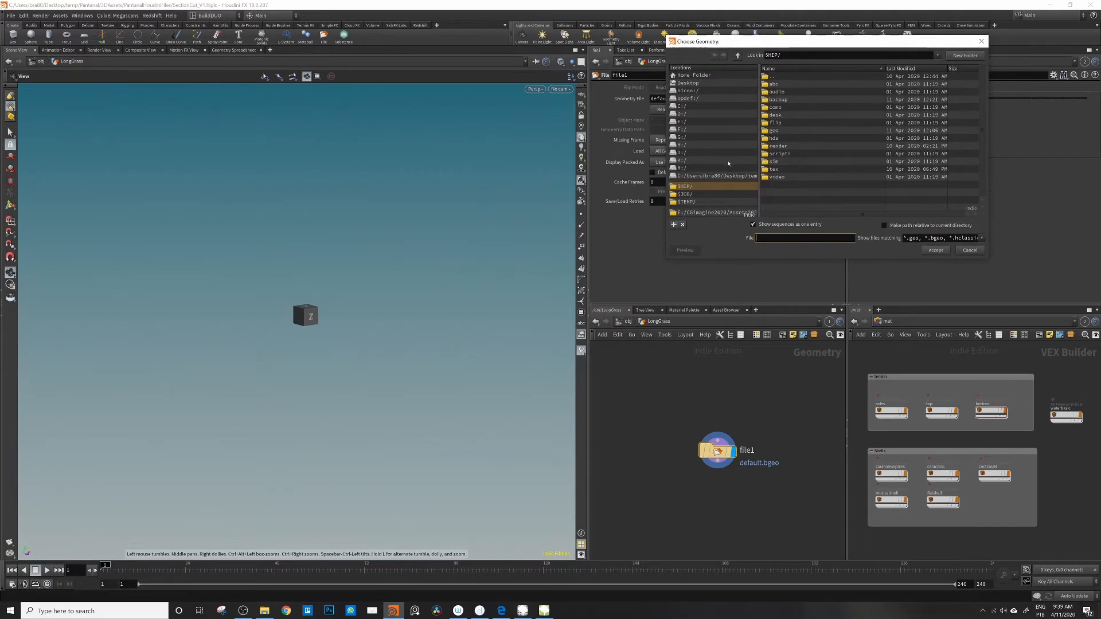
pyautogui.click(709, 213)
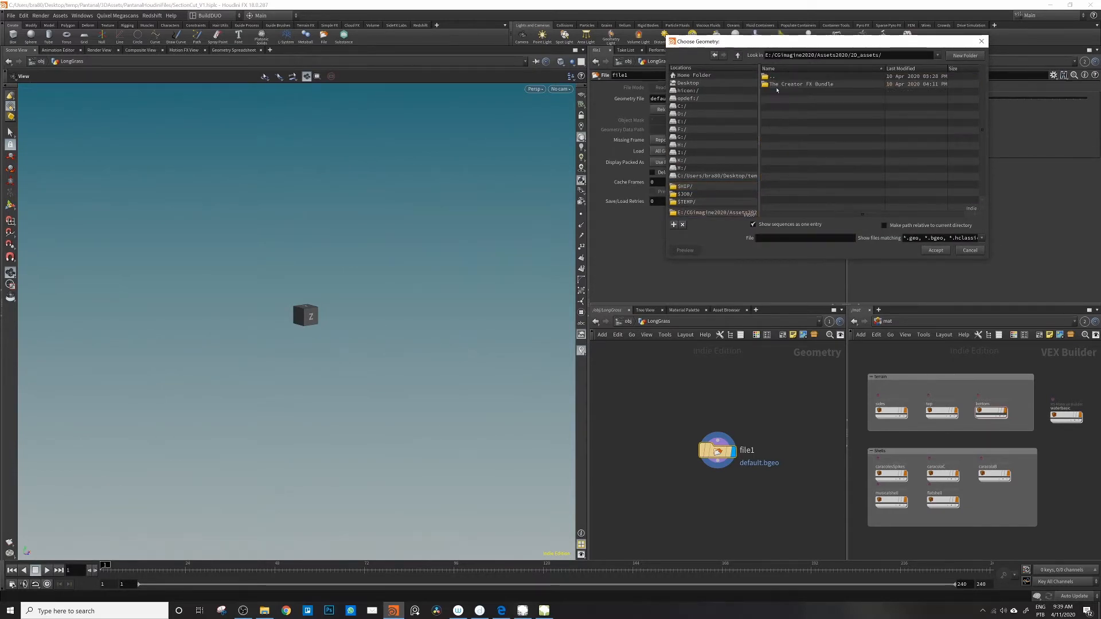
pyautogui.click(777, 92)
pyautogui.doubleClick(777, 94)
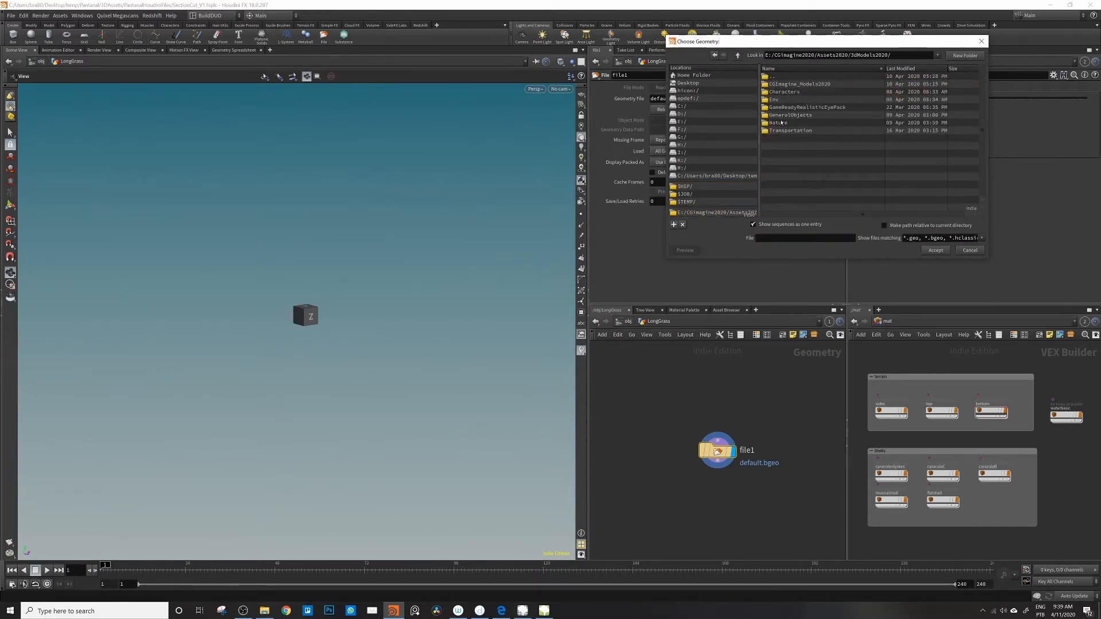
pyautogui.doubleClick(778, 96)
pyautogui.click(780, 100)
pyautogui.doubleClick(779, 100)
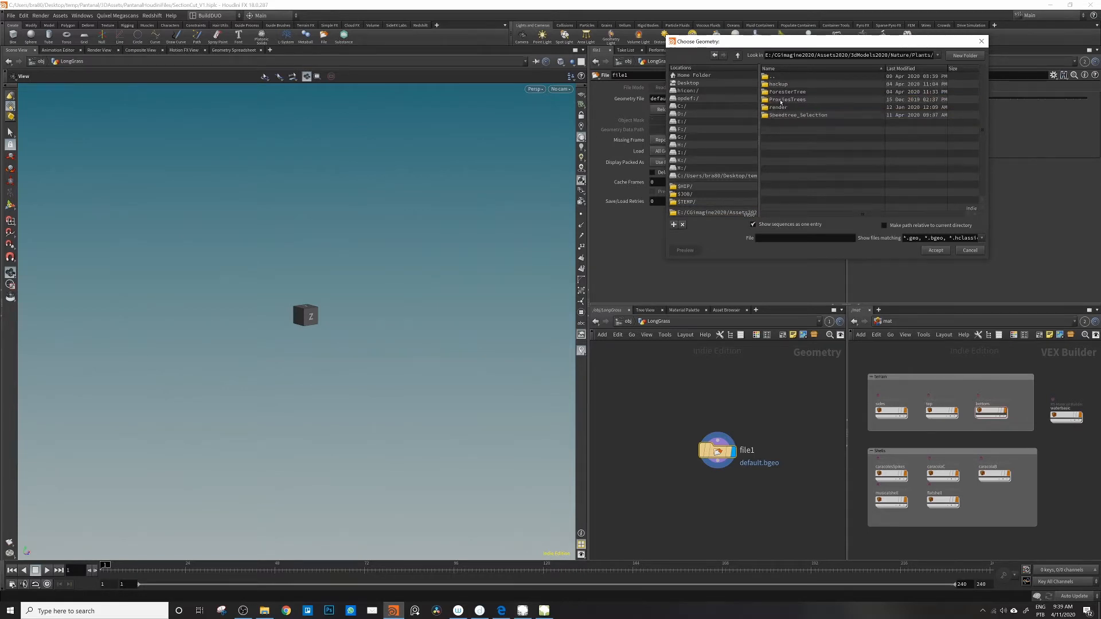
# Step: Load LongGrass_Low.obj from the LongGrass folder inside Speedtree_Selection into the file node
pyautogui.doubleClick(779, 116)
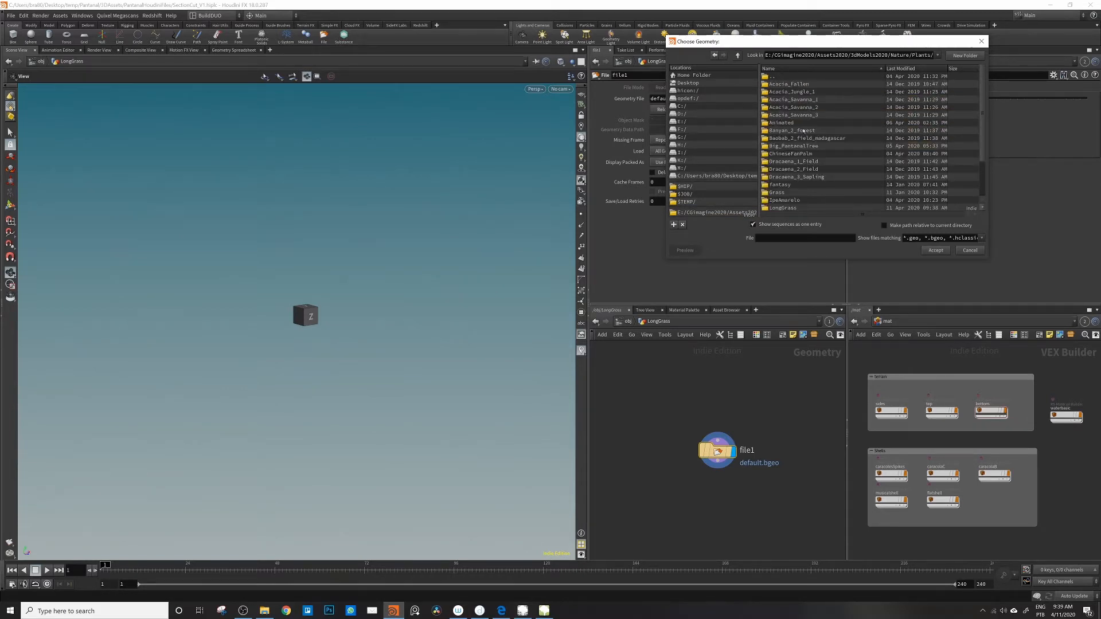
pyautogui.scroll(-2, 787, 100)
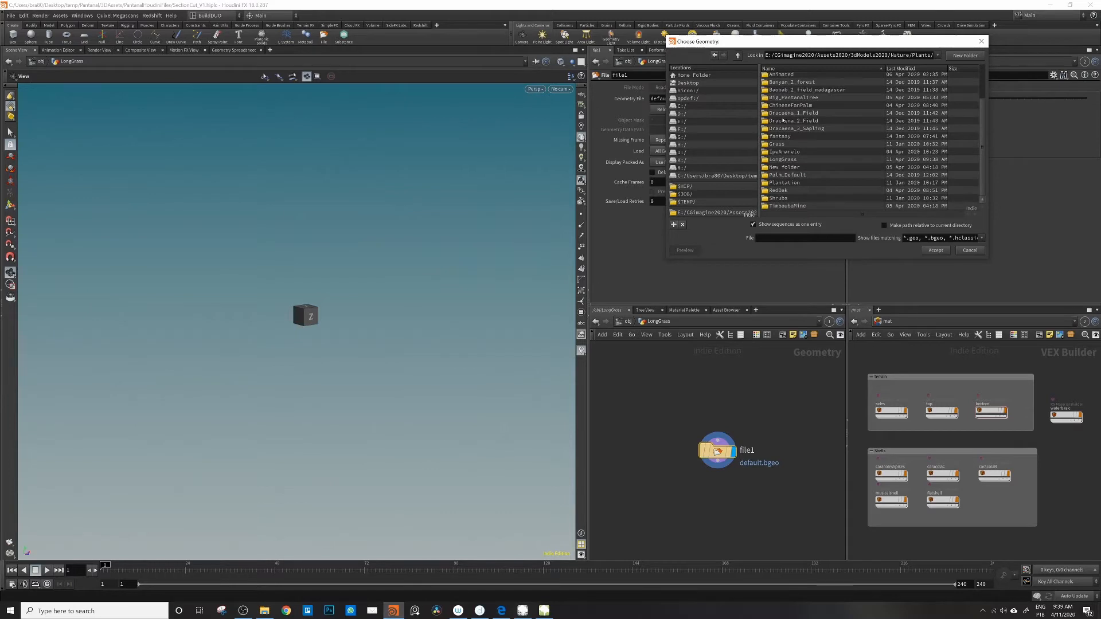
pyautogui.doubleClick(782, 159)
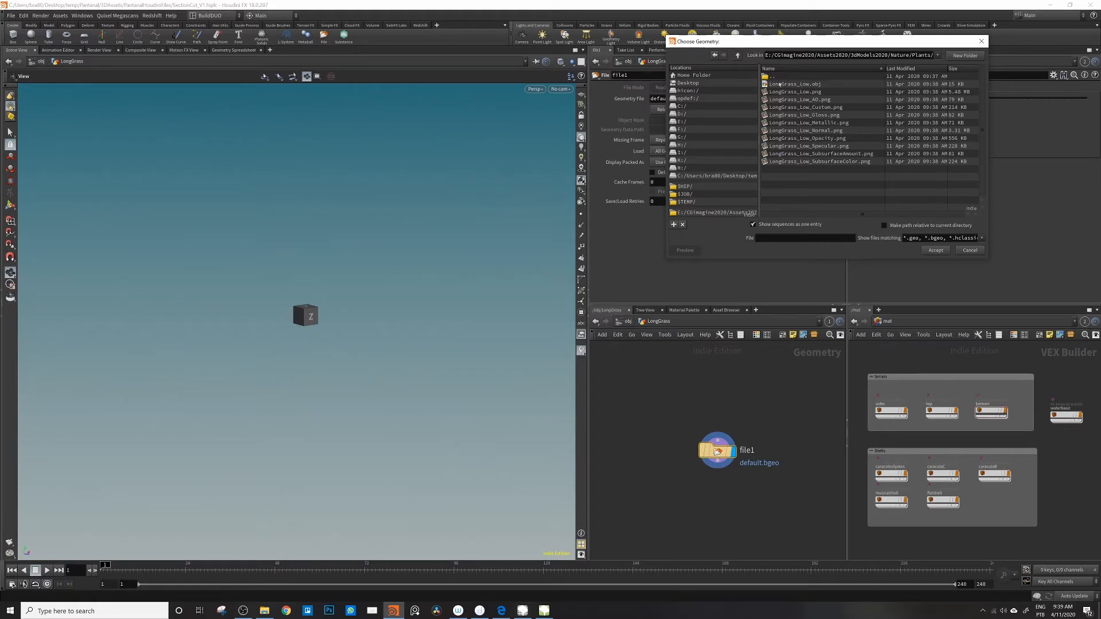
pyautogui.doubleClick(779, 84)
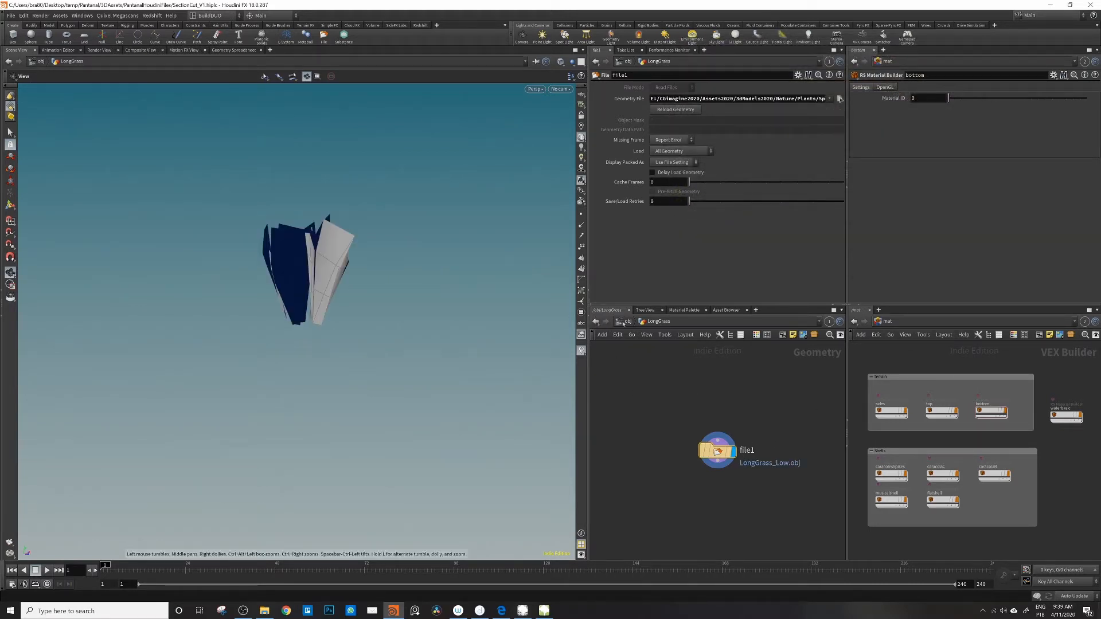
# Step: Ghost the other objects in the viewport and compare the grass's size with the human figure and terrain
pyautogui.click(572, 61)
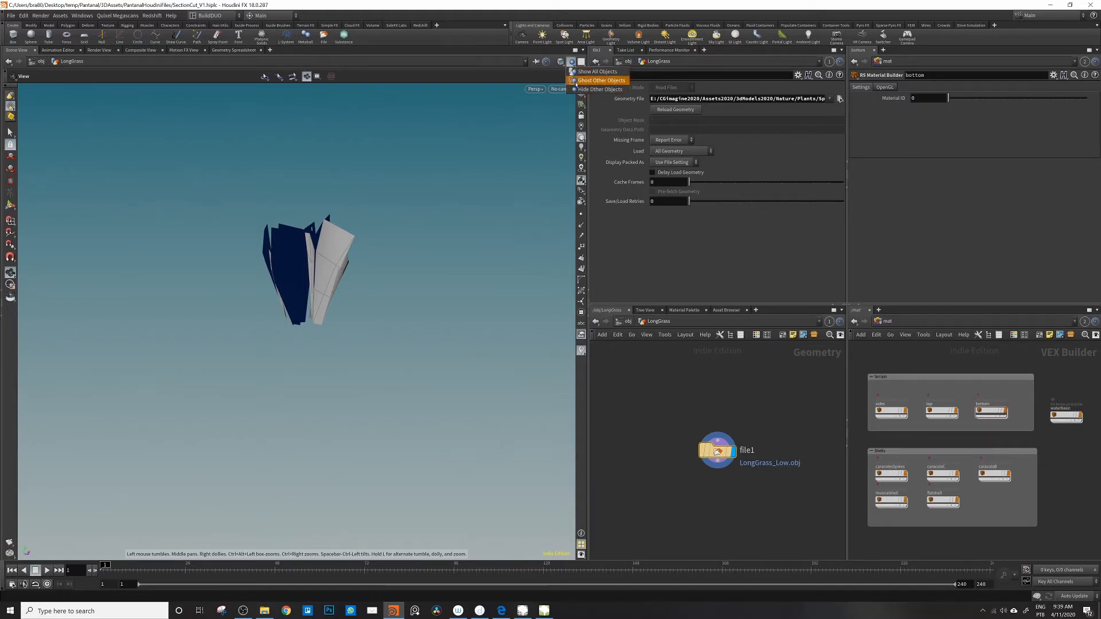
pyautogui.click(576, 83)
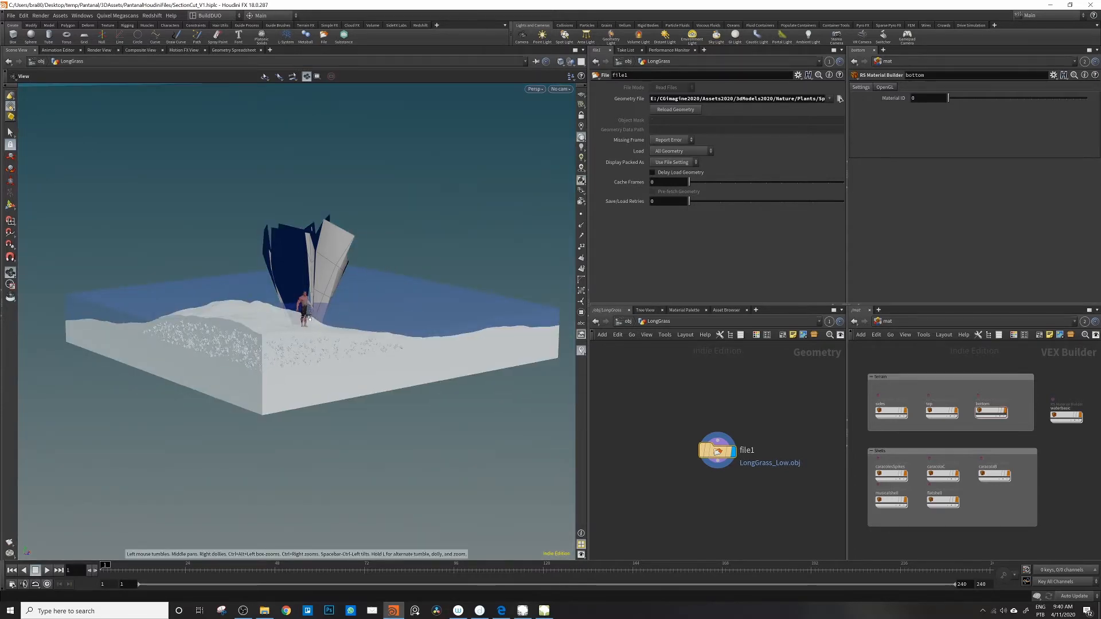
pyautogui.moveTo(302, 322); pyautogui.dragTo(358, 321)
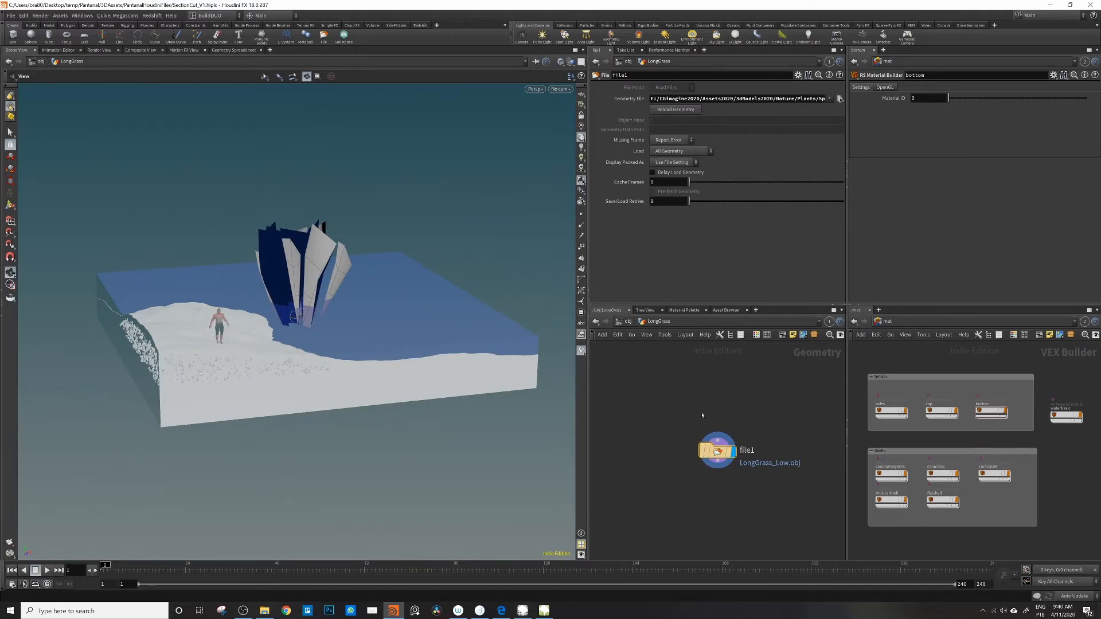
# Step: Append a Transform node to the grass file node and make it the displayed node
pyautogui.moveTo(717, 452); pyautogui.dragTo(687, 414)
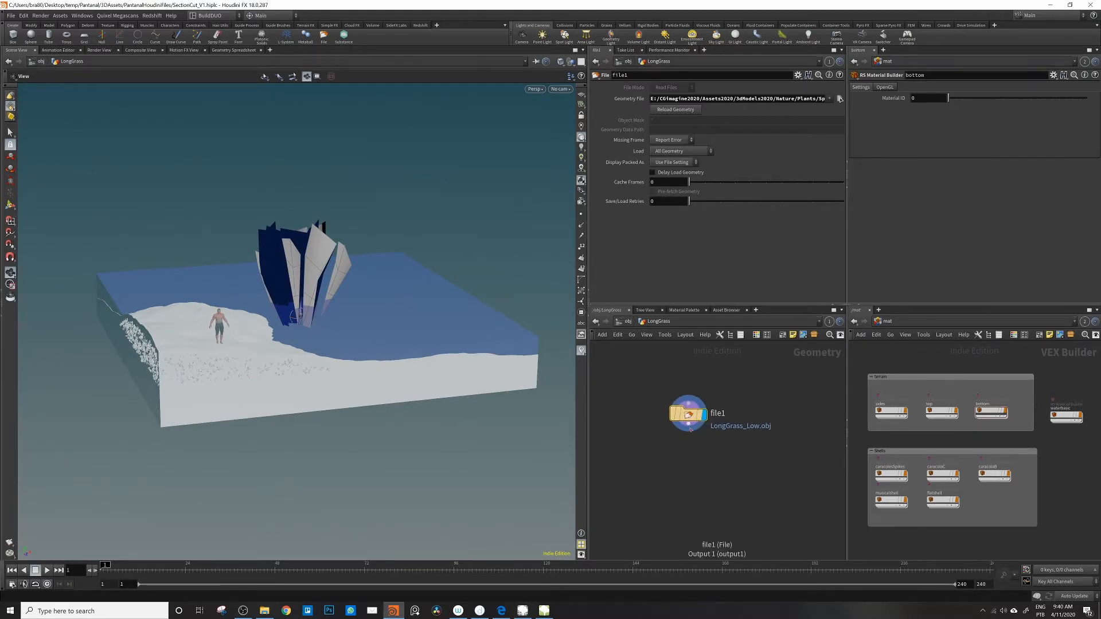
pyautogui.click(688, 425)
pyautogui.press('Tab')
pyautogui.write('trans')
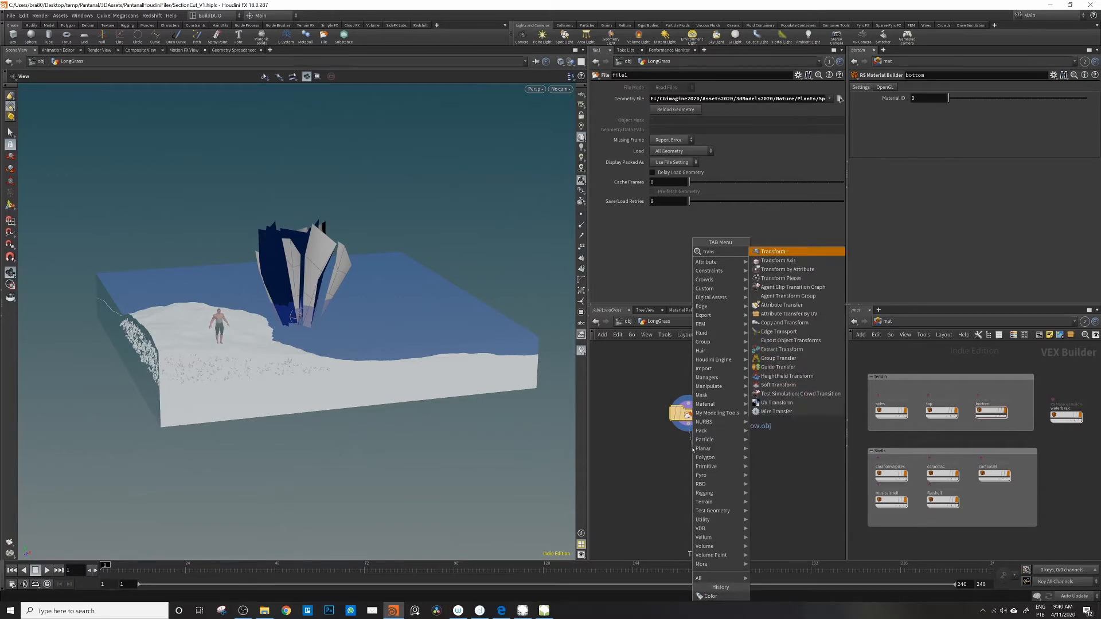
pyautogui.press('Return')
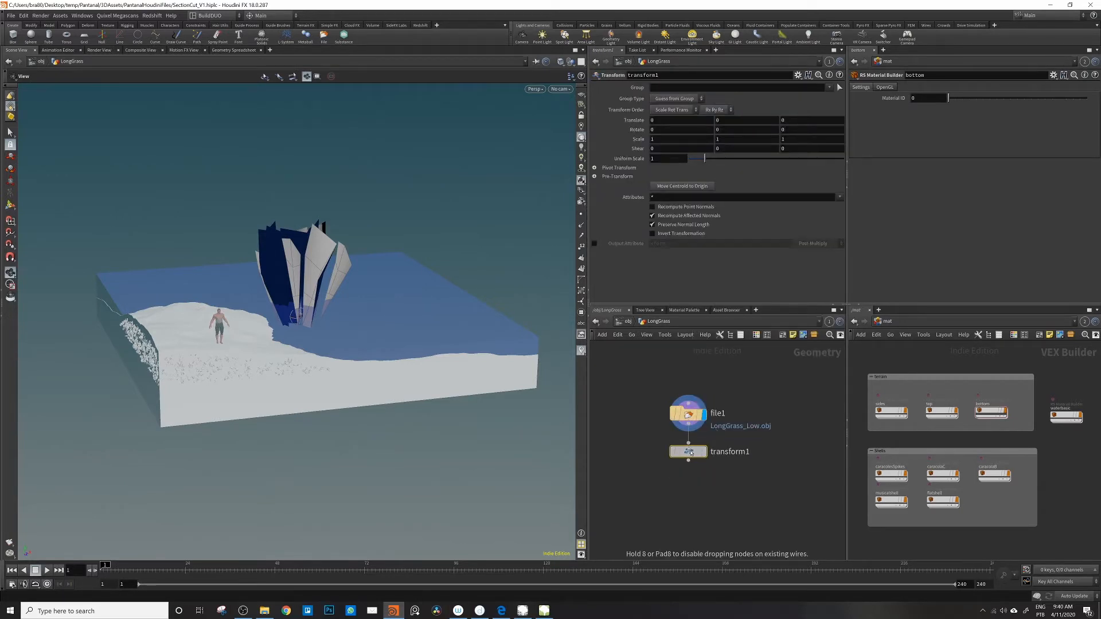
pyautogui.click(703, 452)
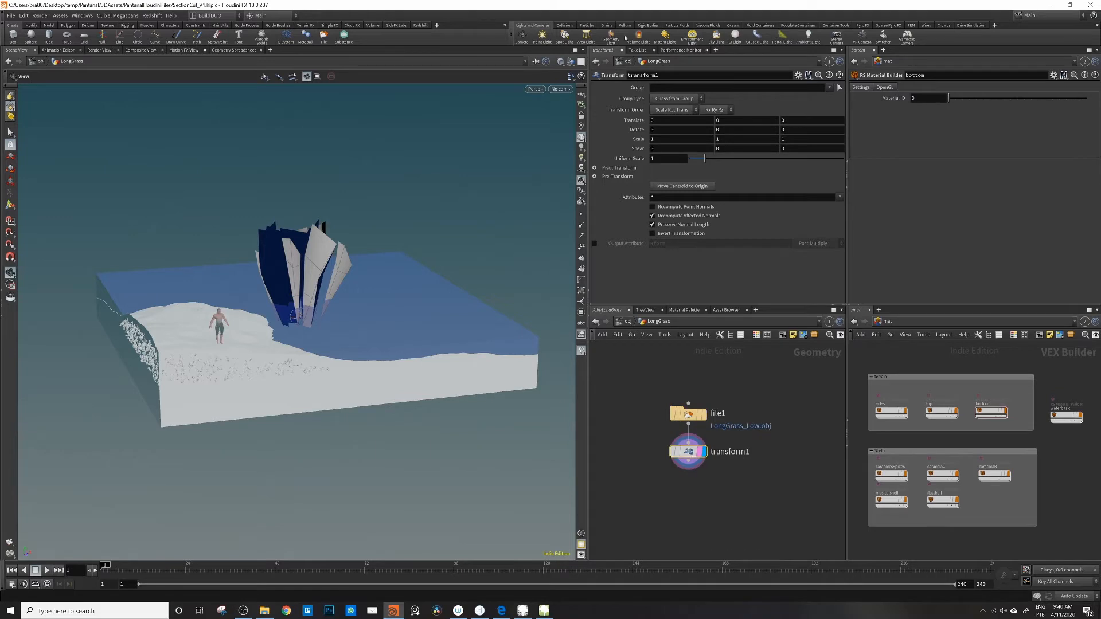
# Step: Set the grass transform's uniform scale to .3048 and inspect the resized mesh
pyautogui.click(663, 158)
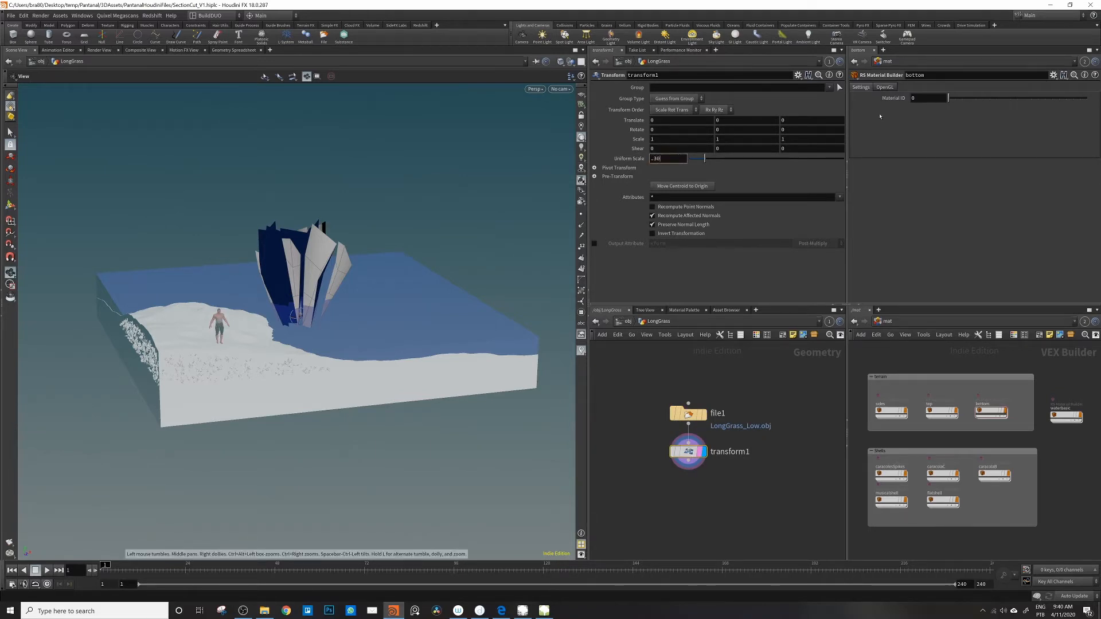
pyautogui.write('.3048')
pyautogui.press('Return')
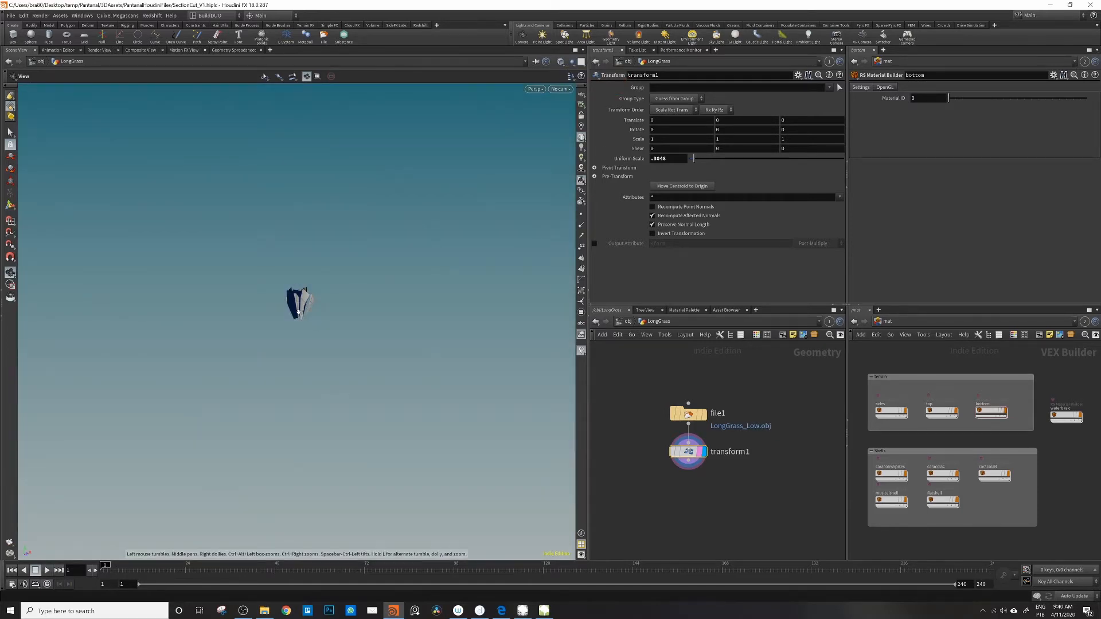
pyautogui.moveTo(493, 265); pyautogui.dragTo(306, 283, button='right')
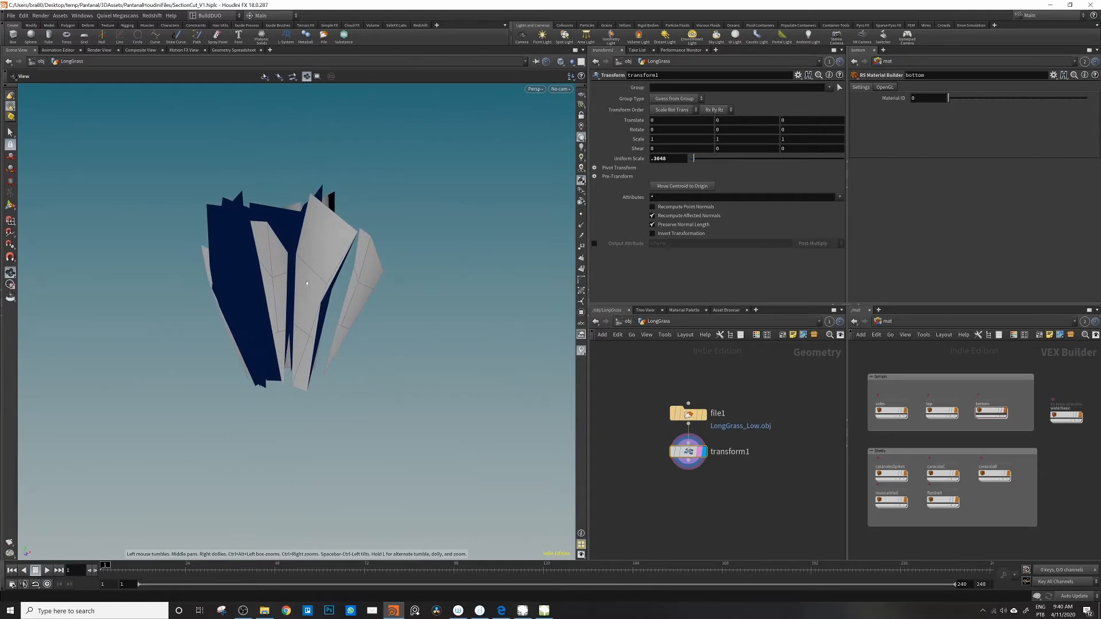
pyautogui.moveTo(307, 283); pyautogui.dragTo(398, 270)
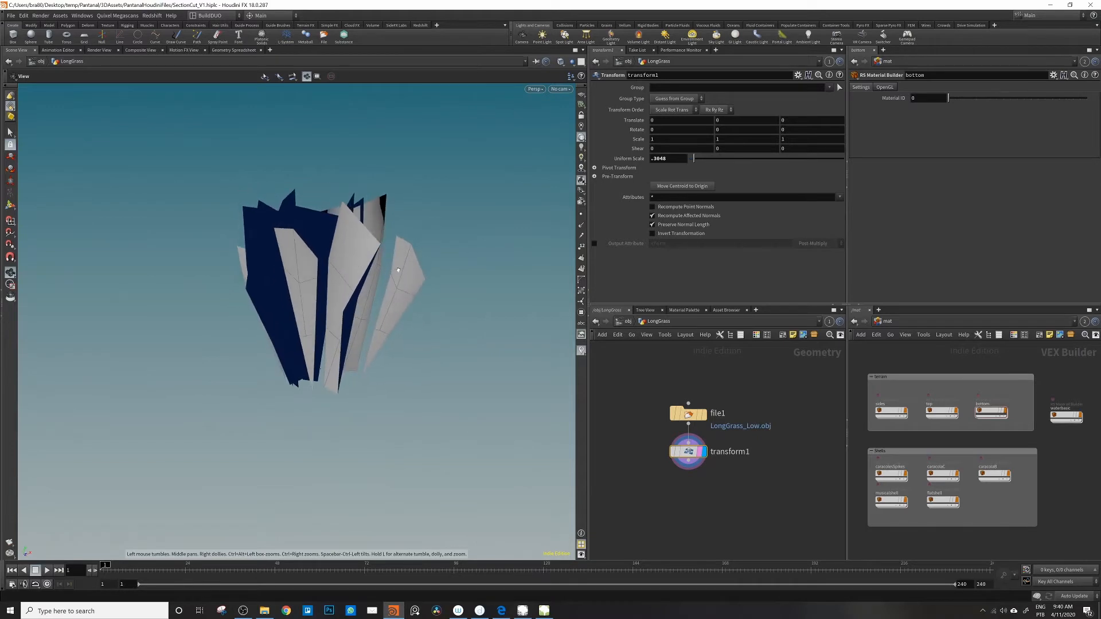
pyautogui.moveTo(379, 235); pyautogui.dragTo(367, 240, button='middle')
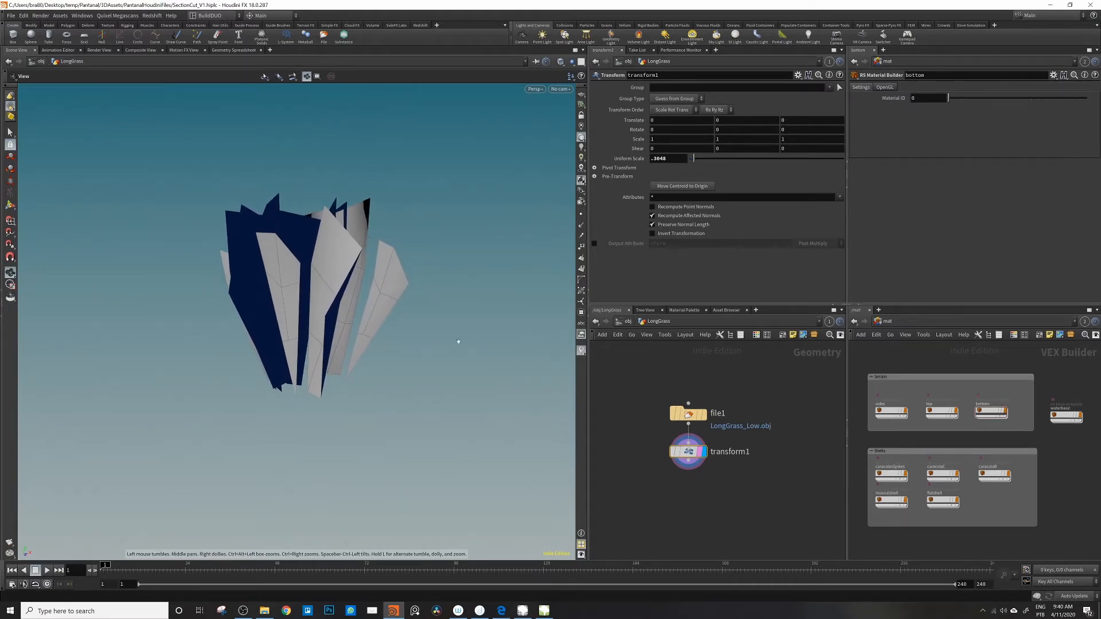
# Step: Append a Convert node after the transform, display it, and align it in the node chain
pyautogui.moveTo(745, 460); pyautogui.dragTo(729, 449, button='middle')
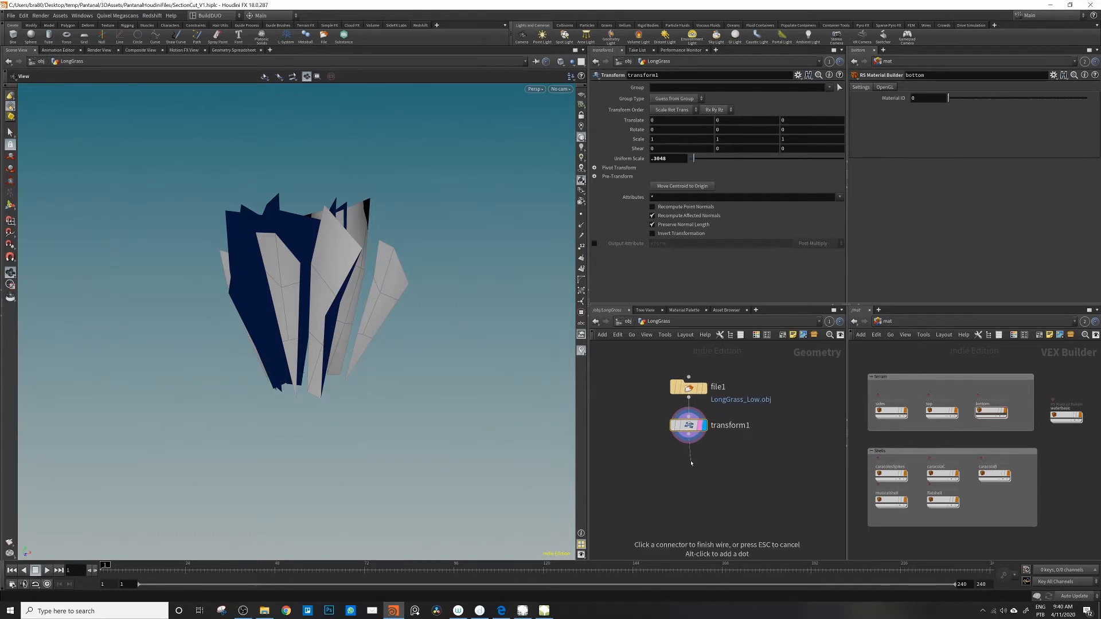
pyautogui.press('Tab')
pyautogui.write('conve')
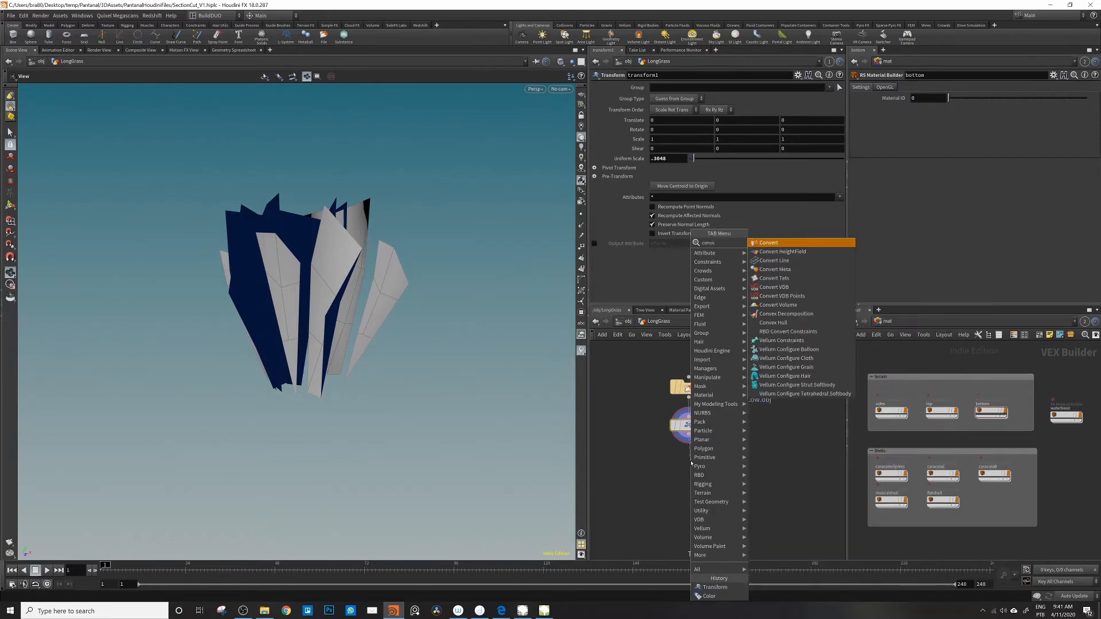
pyautogui.press('Return')
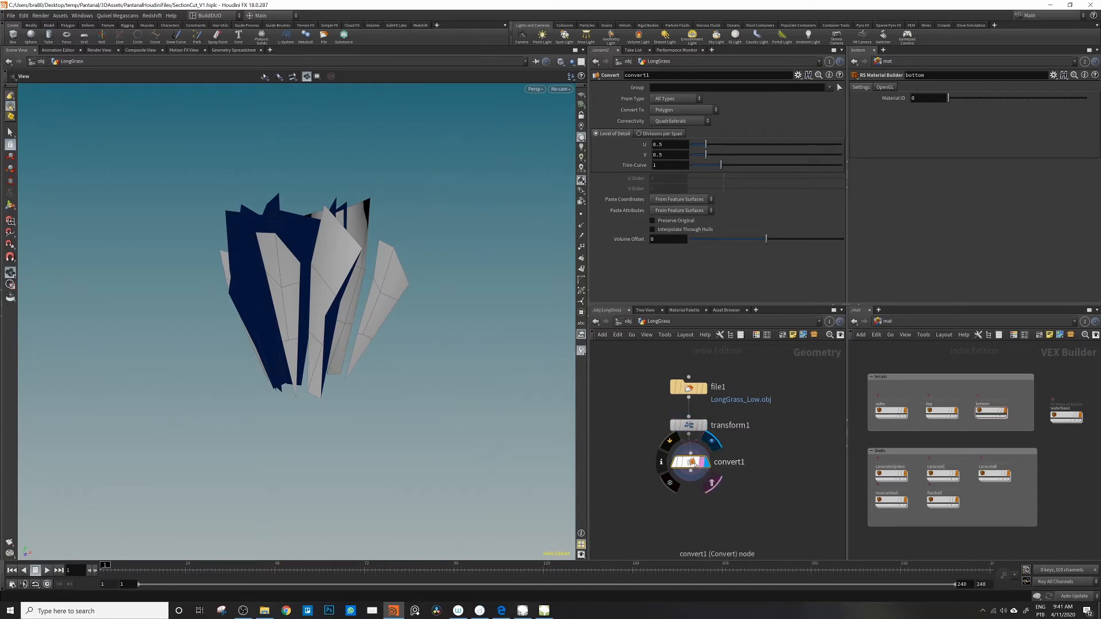
pyautogui.moveTo(689, 426); pyautogui.dragTo(689, 419)
pyautogui.moveTo(691, 468); pyautogui.dragTo(689, 460)
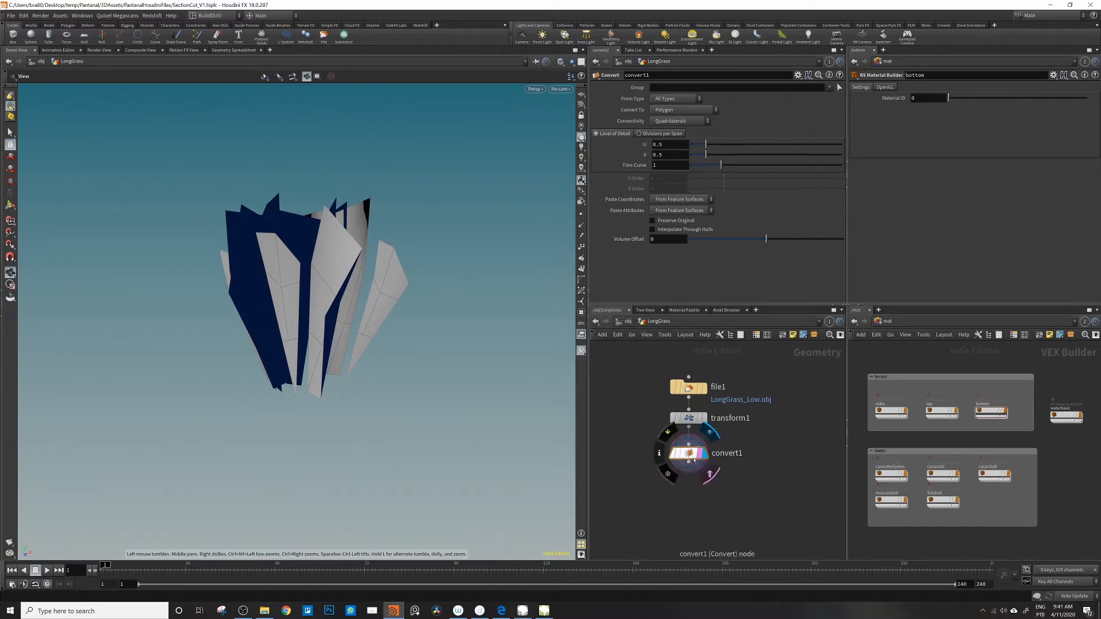
# Step: Append a Material node after the convert node
pyautogui.moveTo(683, 496); pyautogui.dragTo(682, 468, button='middle')
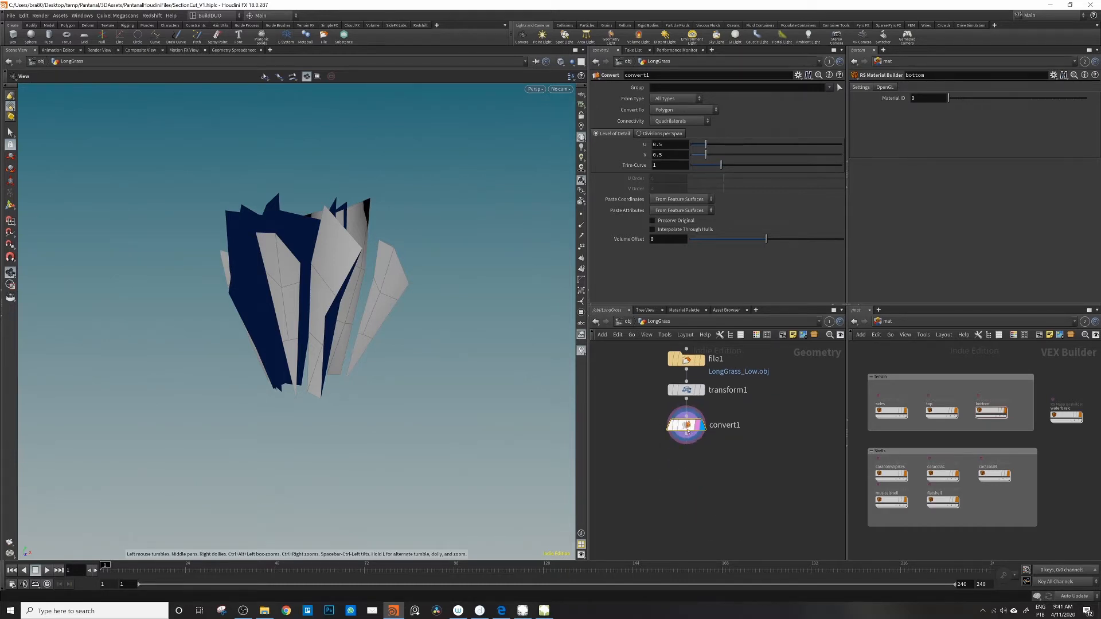
pyautogui.click(686, 445)
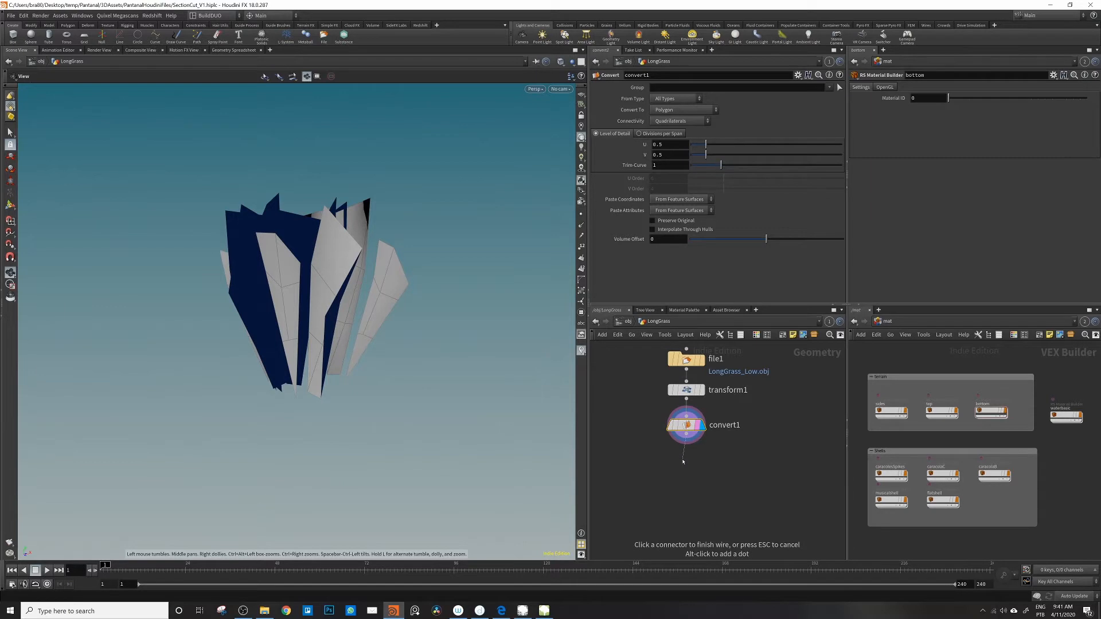
pyautogui.press('Tab')
pyautogui.write('materia')
pyautogui.press('Return')
pyautogui.click(683, 460)
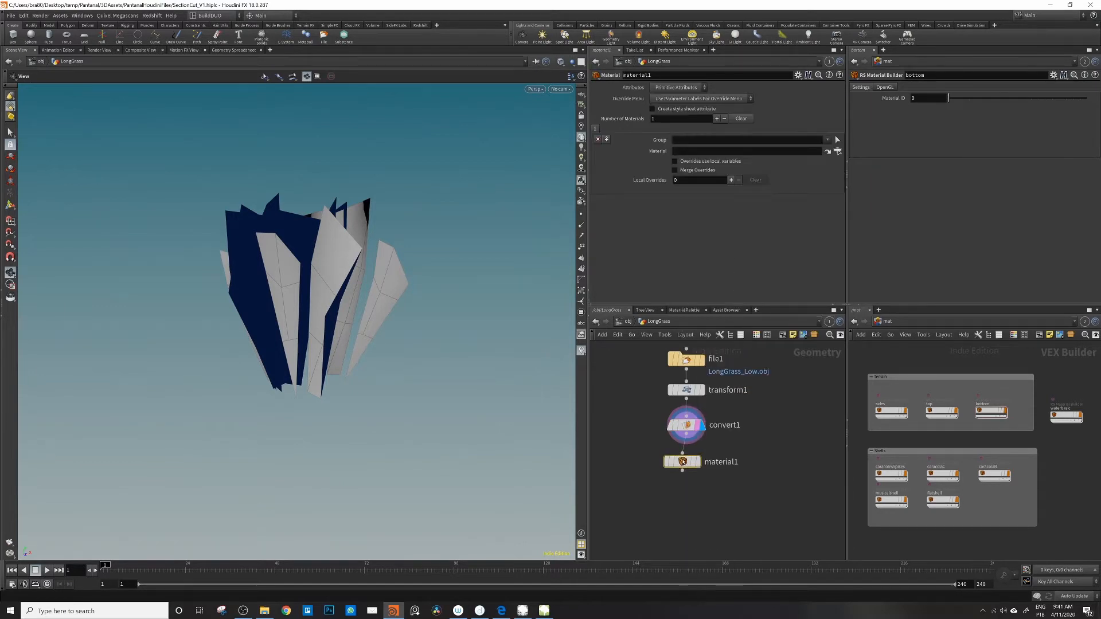
# Step: Place and display the Material node after the convert node, and add an RS Material Builder to the mat network
pyautogui.click(702, 467)
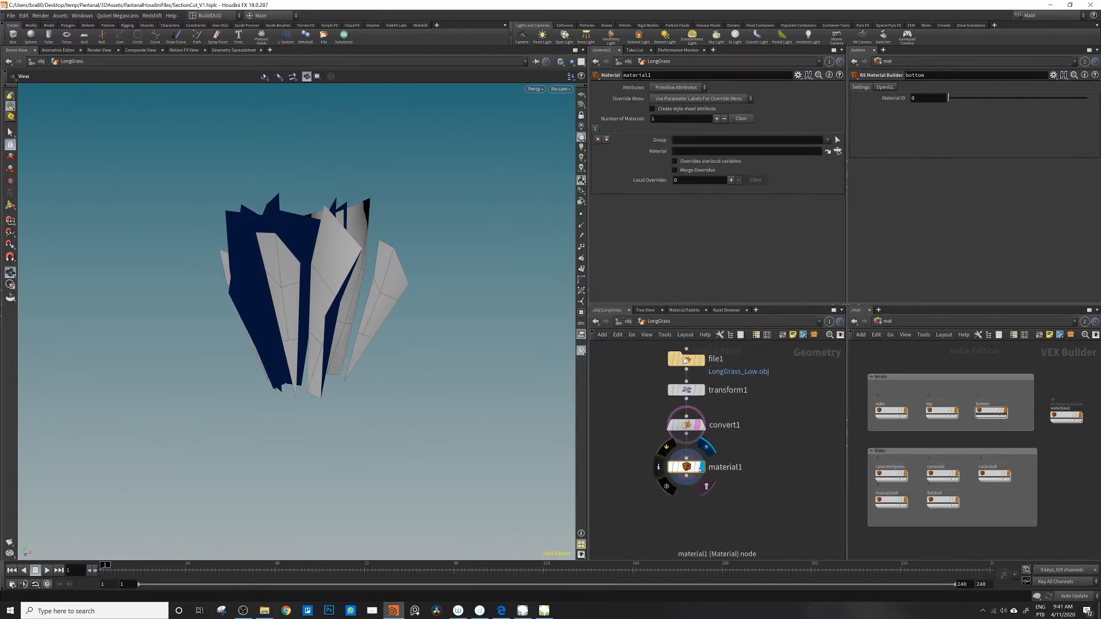
pyautogui.scroll(-3, 1026, 474)
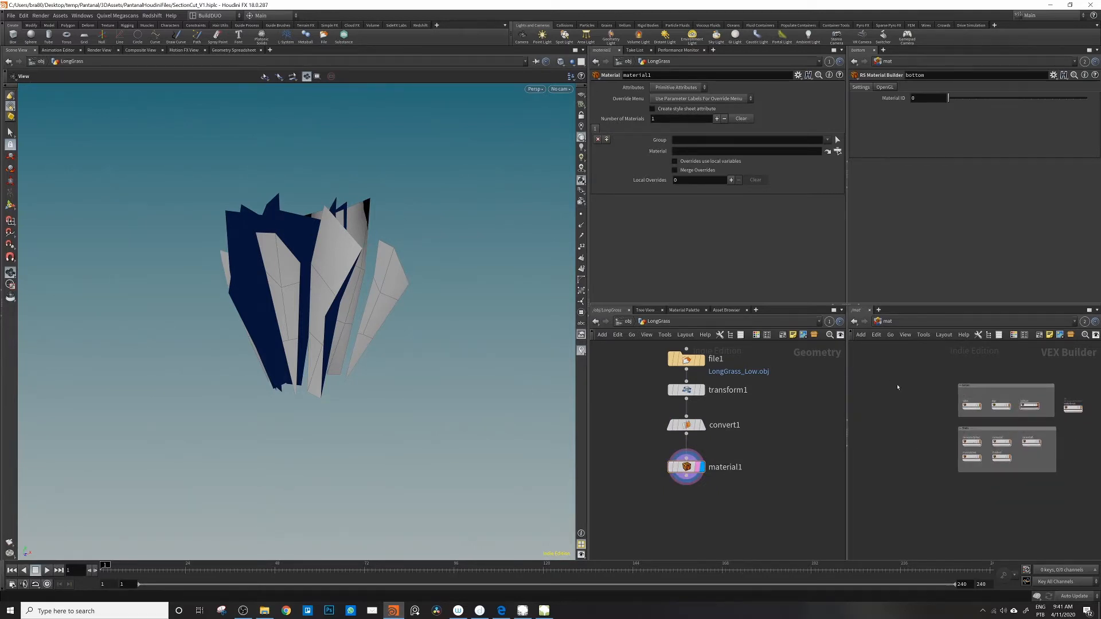
pyautogui.press('Tab')
pyautogui.write('rsbuil')
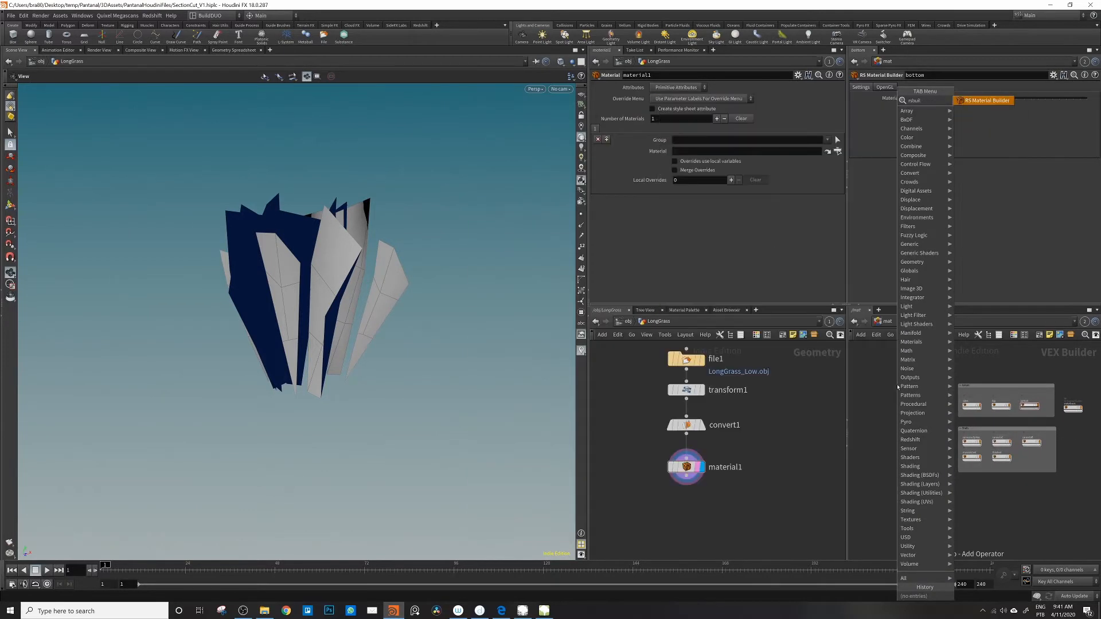
pyautogui.press('Return')
pyautogui.click(898, 396)
pyautogui.scroll(2, 900, 403)
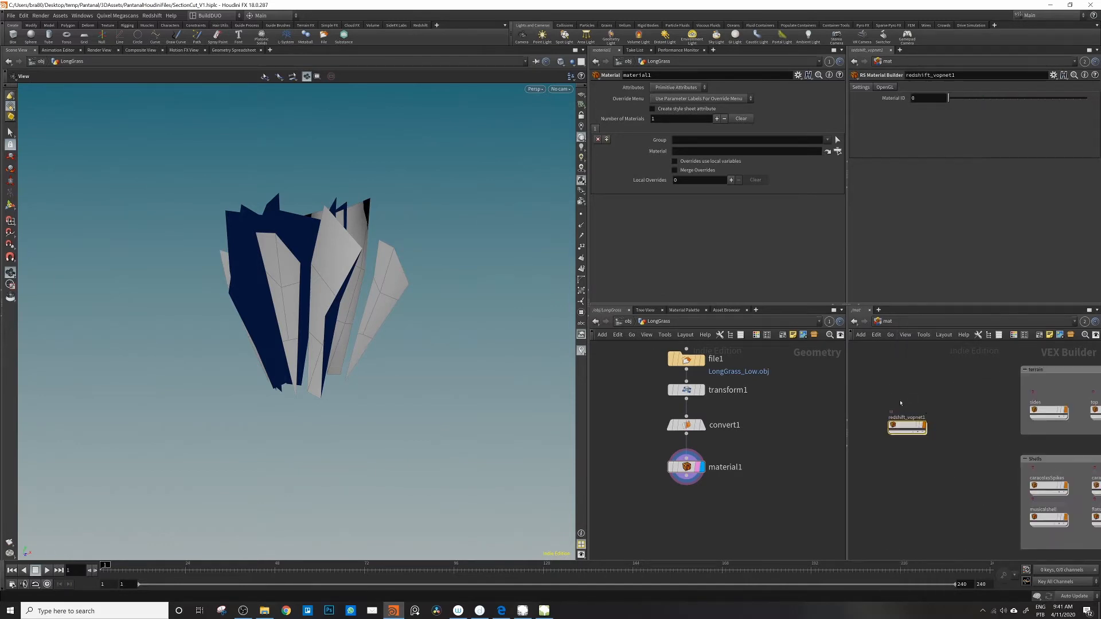
# Step: Rename the new RS Material Builder as LongGrassBlades and go inside its network
pyautogui.doubleClick(906, 418)
pyautogui.write('LongGrassBlades')
pyautogui.press('Return')
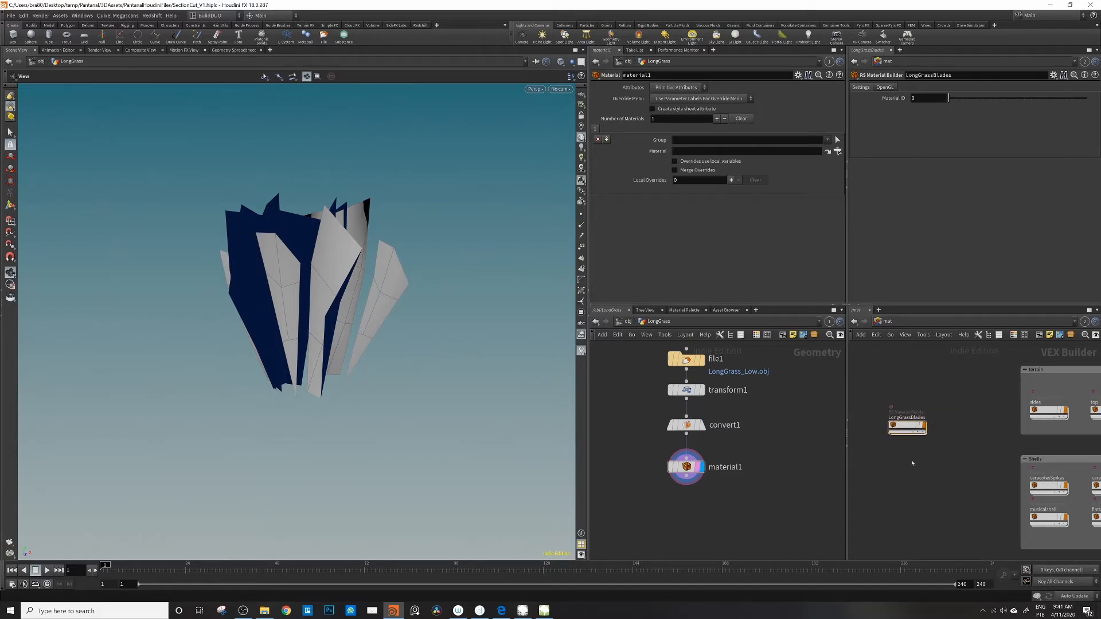
pyautogui.doubleClick(901, 427)
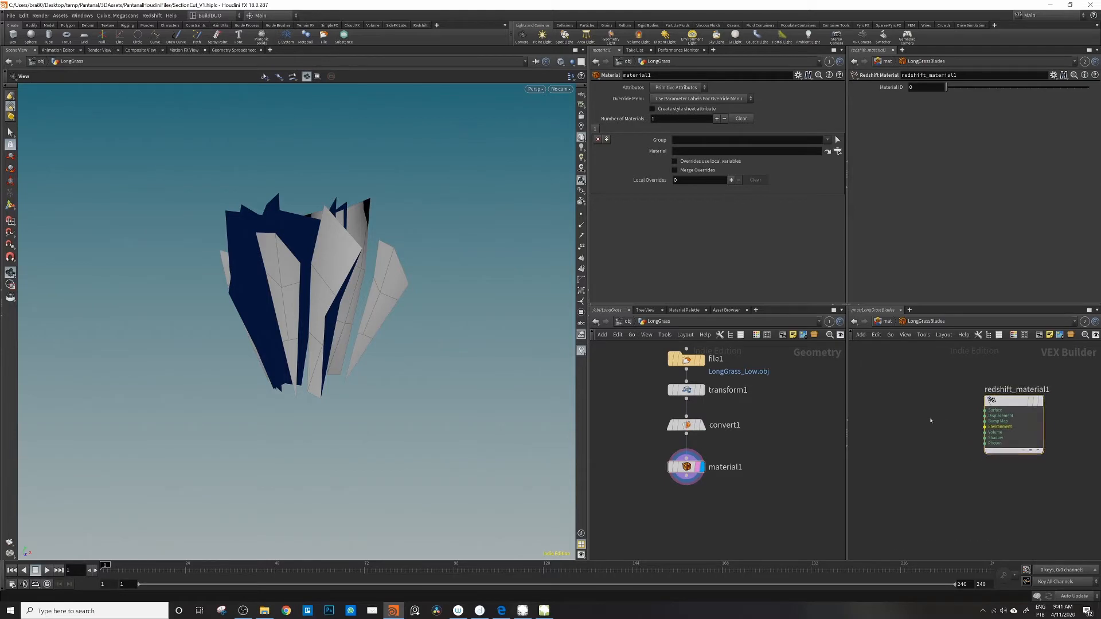
# Step: Add an RS Material node, connect its output to the Surface input of redshift_material1, and space the two nodes apart
pyautogui.press('Tab')
pyautogui.write('mat')
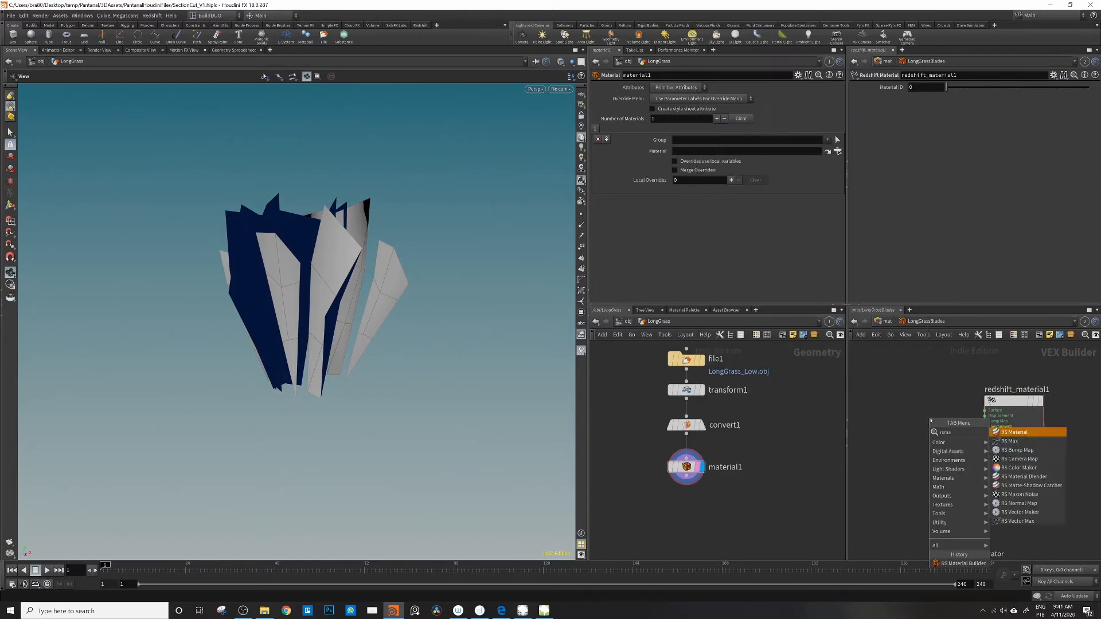
pyautogui.press('Return')
pyautogui.click(893, 417)
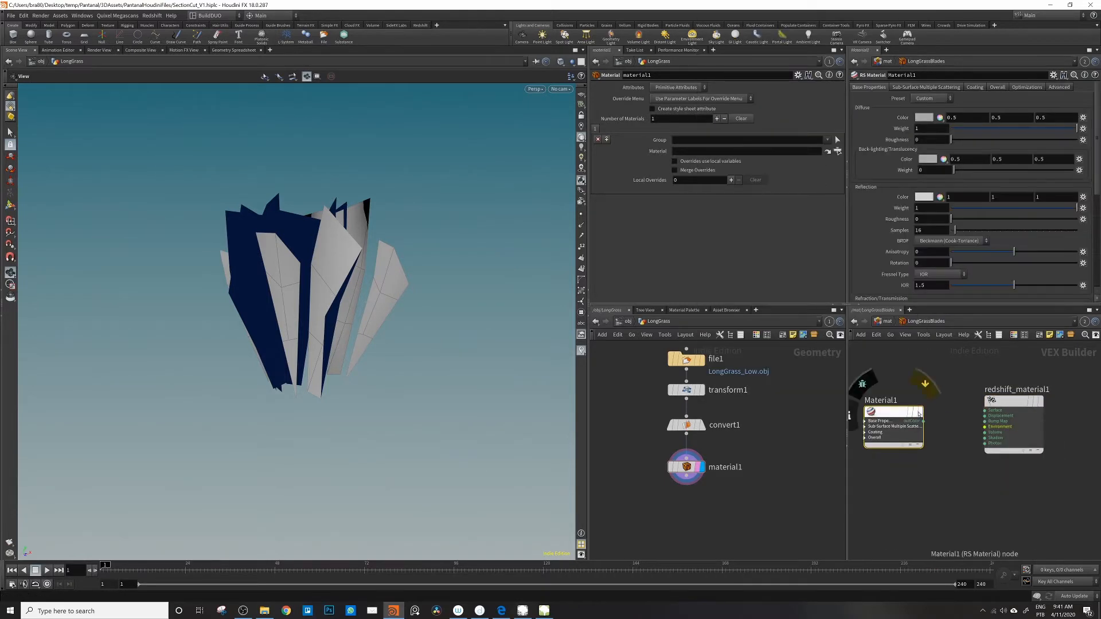
pyautogui.click(924, 421)
pyautogui.click(985, 410)
pyautogui.moveTo(900, 411); pyautogui.dragTo(926, 401)
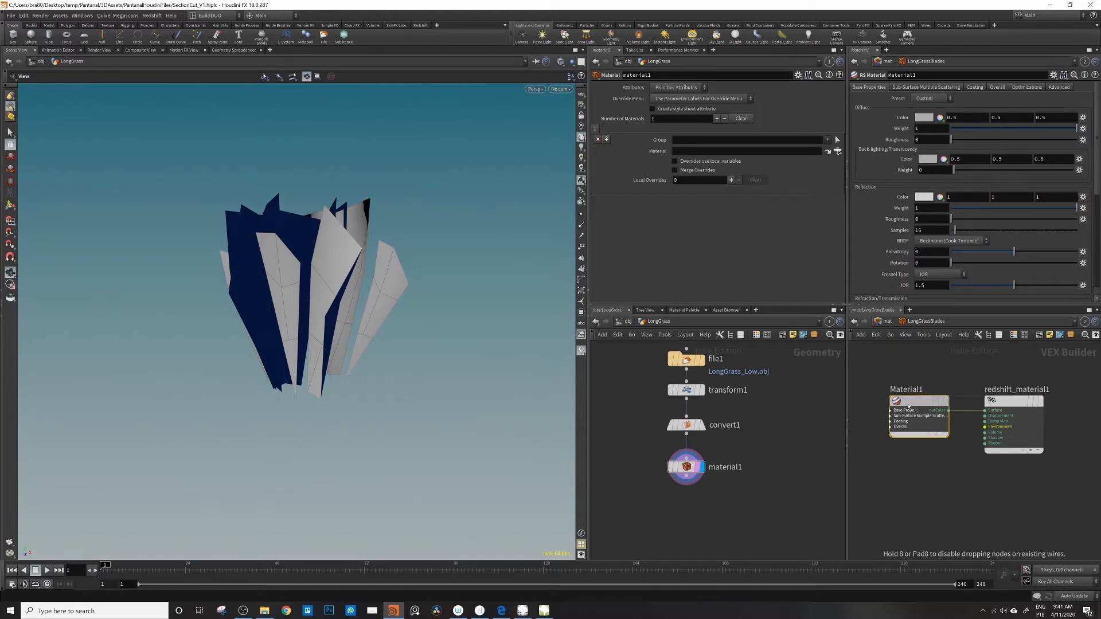
pyautogui.moveTo(1010, 406); pyautogui.dragTo(1053, 406)
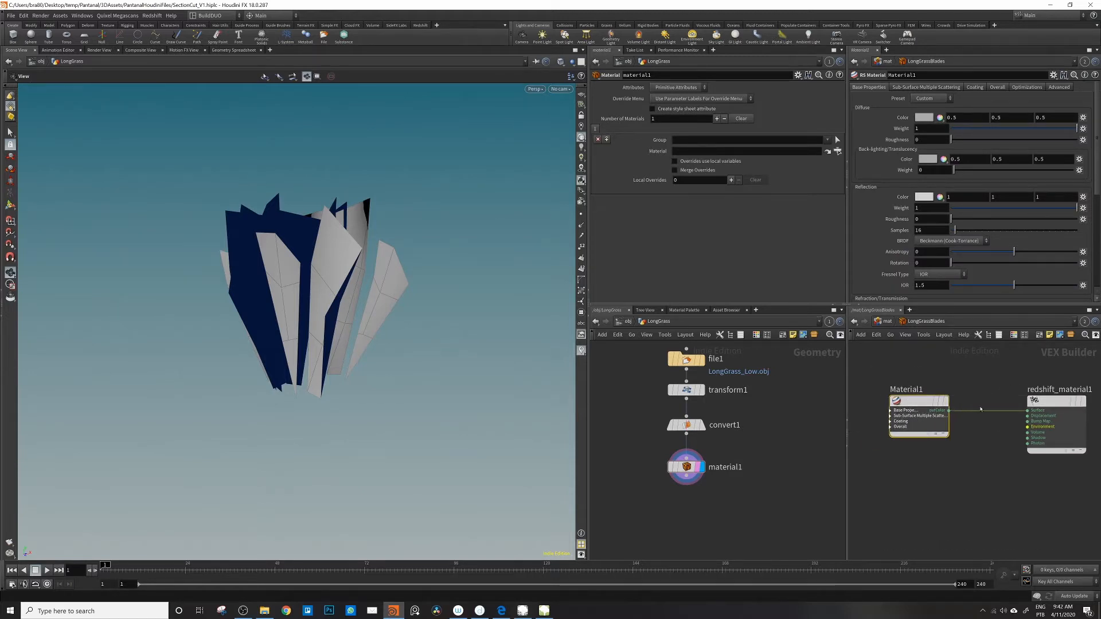
# Step: Insert an RS Sprite node between Material1 and redshift_material1
pyautogui.rightClick(979, 410)
pyautogui.rightClick(949, 412)
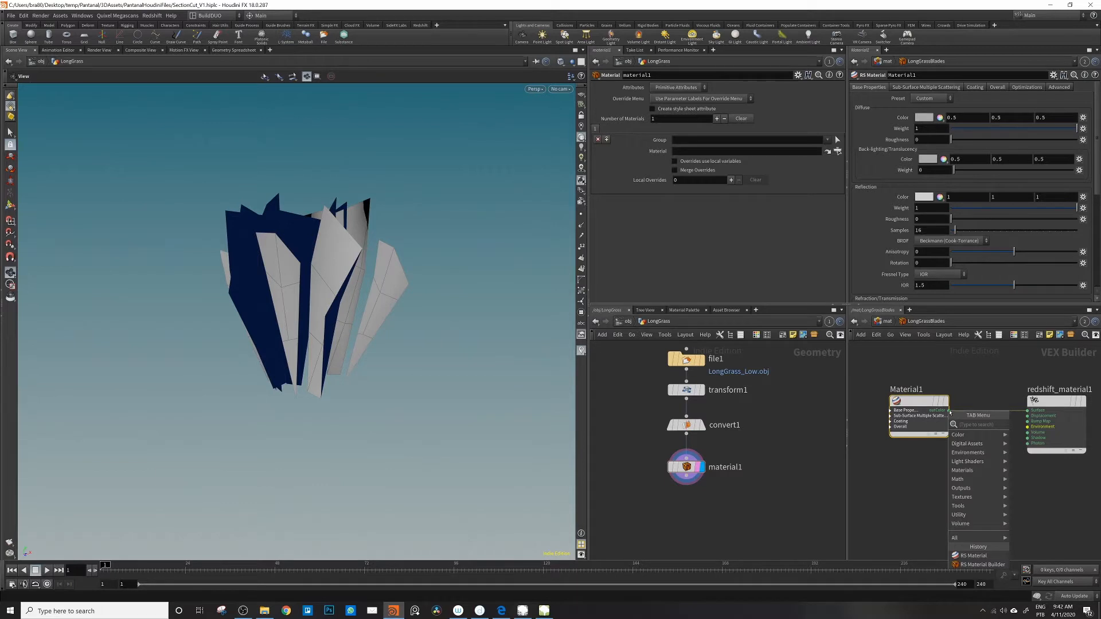
pyautogui.write('sprit')
pyautogui.press('Return')
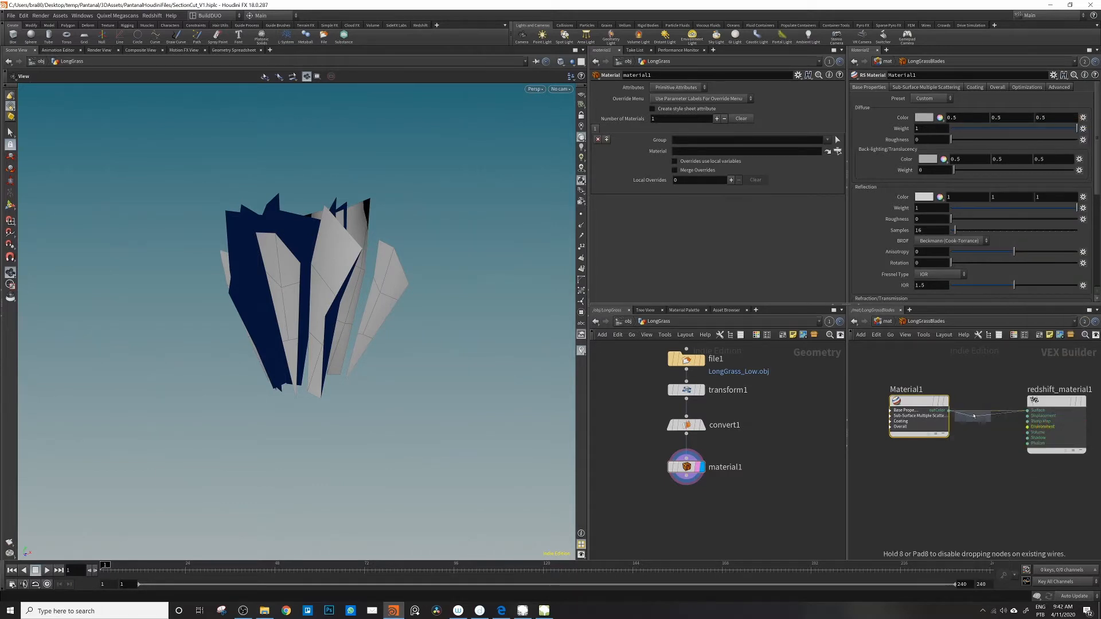
pyautogui.click(1020, 416)
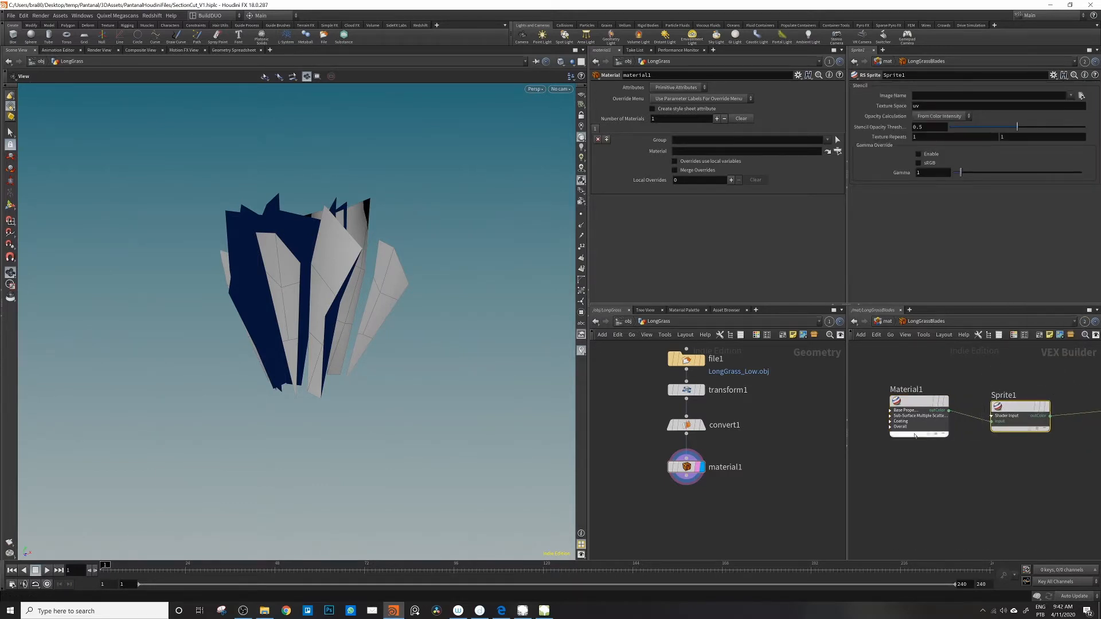
# Step: Add an RS Texture node that loads LongGrass_Low.png and connect it to Material1's diffuse color
pyautogui.moveTo(915, 473); pyautogui.dragTo(961, 466, button='middle')
pyautogui.press('Tab')
pyautogui.write('tex')
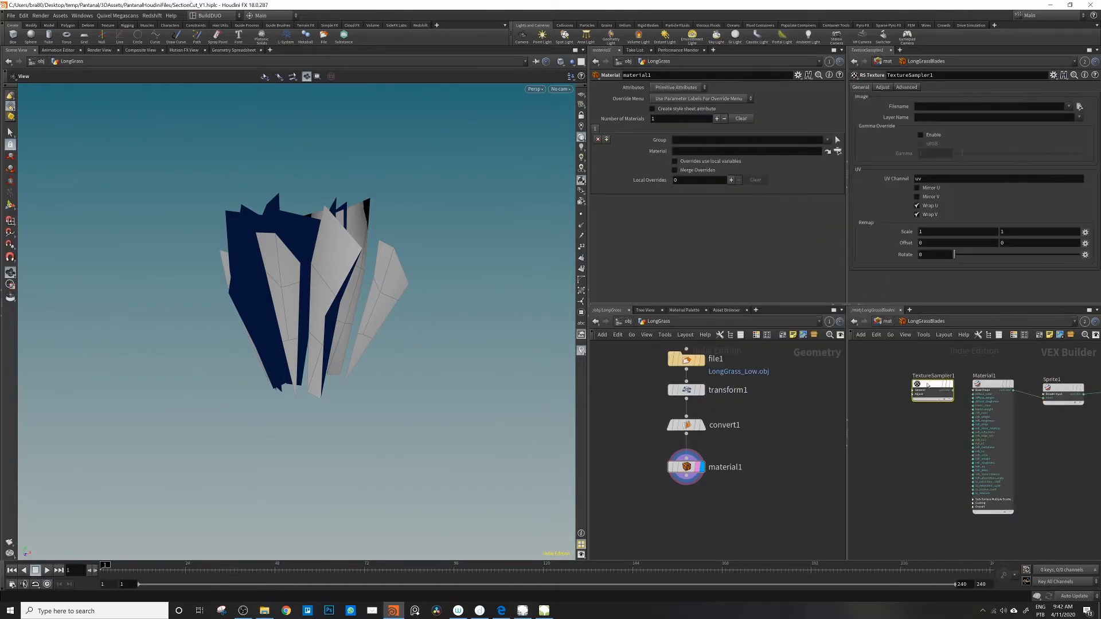
pyautogui.moveTo(927, 385); pyautogui.dragTo(886, 383)
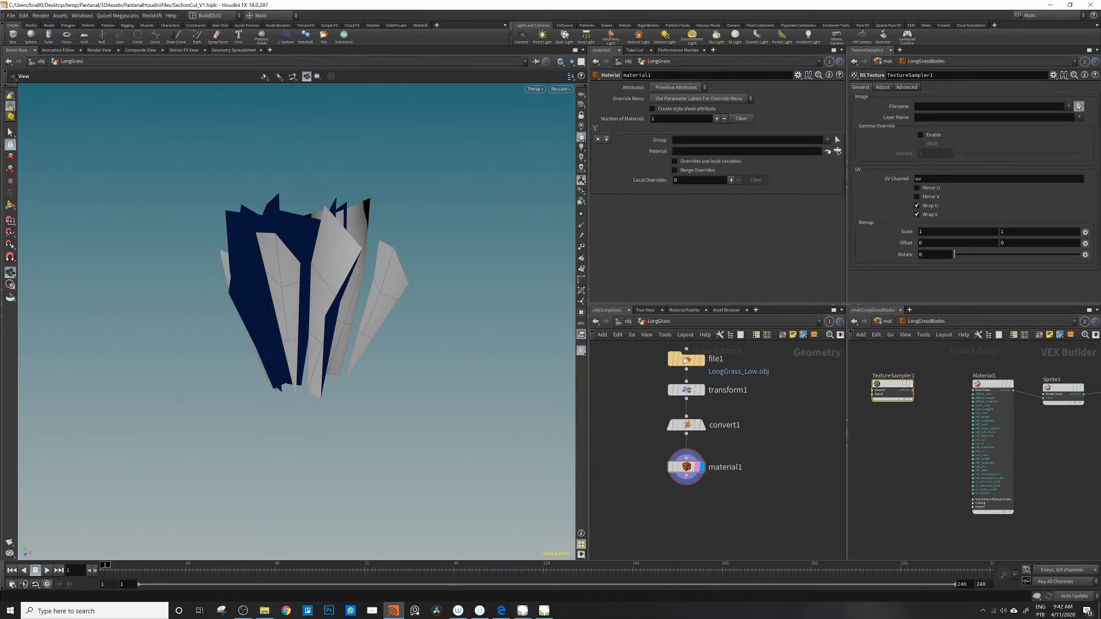
pyautogui.click(1079, 107)
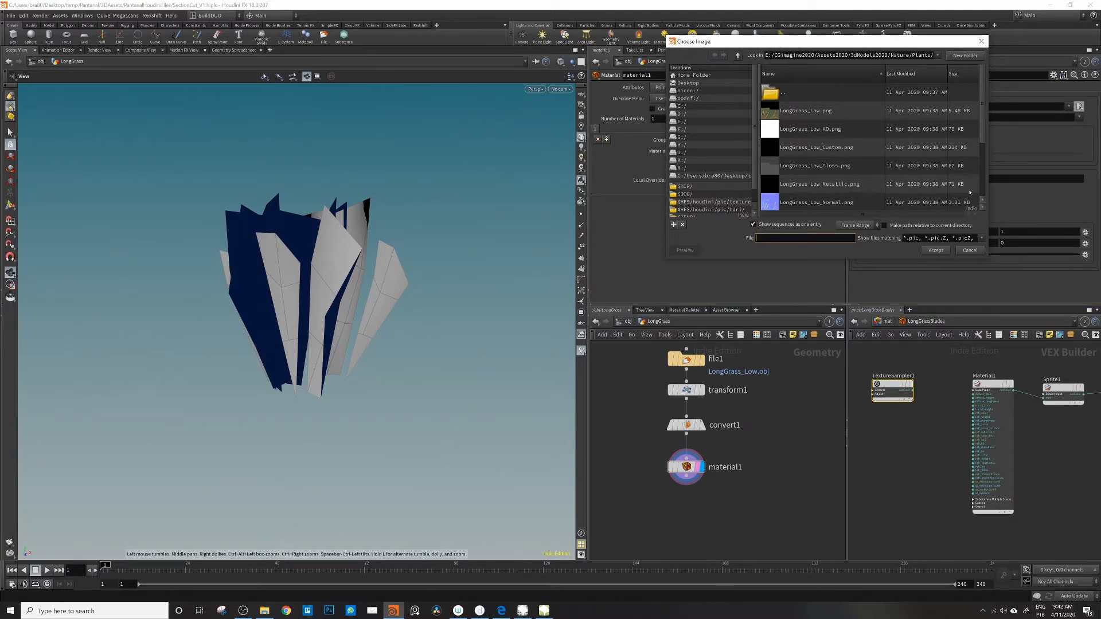
pyautogui.click(803, 111)
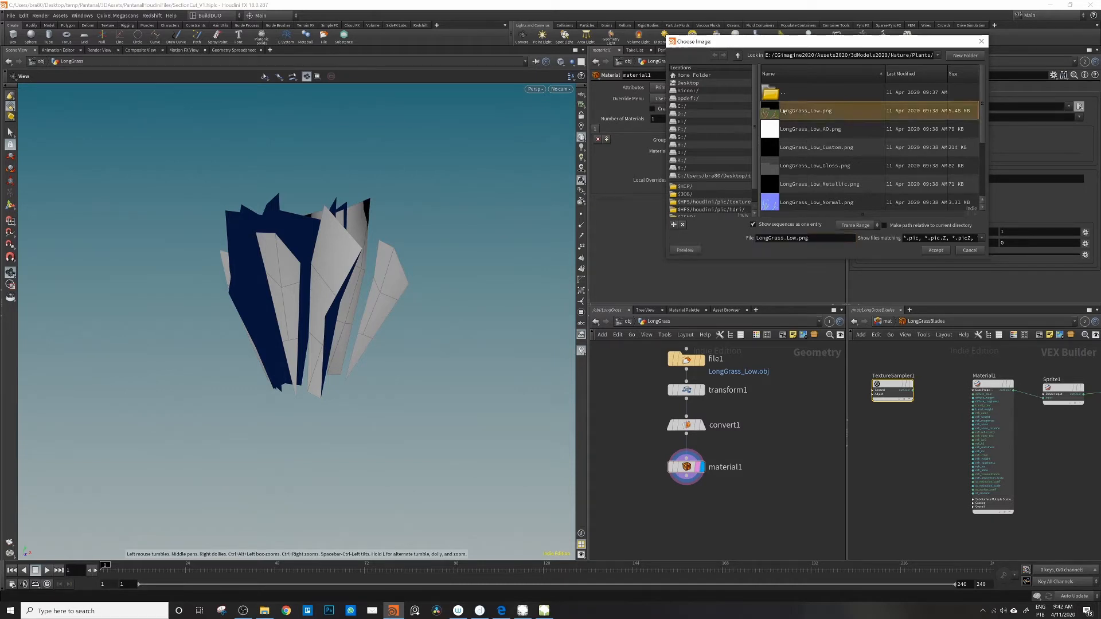
pyautogui.click(936, 250)
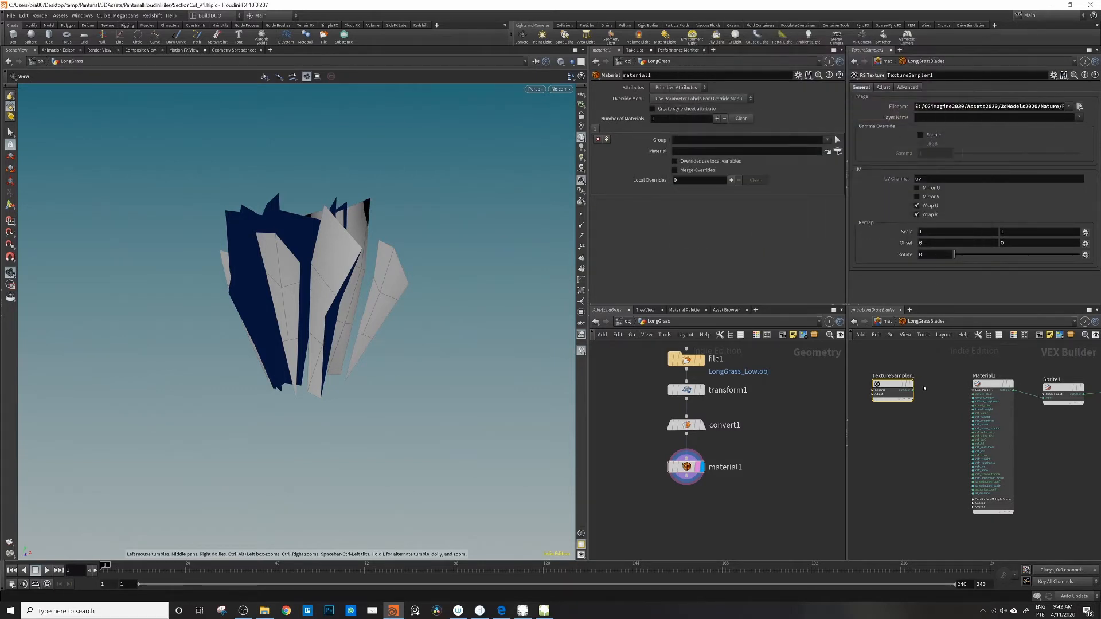
pyautogui.moveTo(913, 391); pyautogui.dragTo(973, 394)
# Step: Add a second RS Texture node below the first and load LongGrass_Low_Gloss.png into it
pyautogui.press('Tab')
pyautogui.click(911, 569)
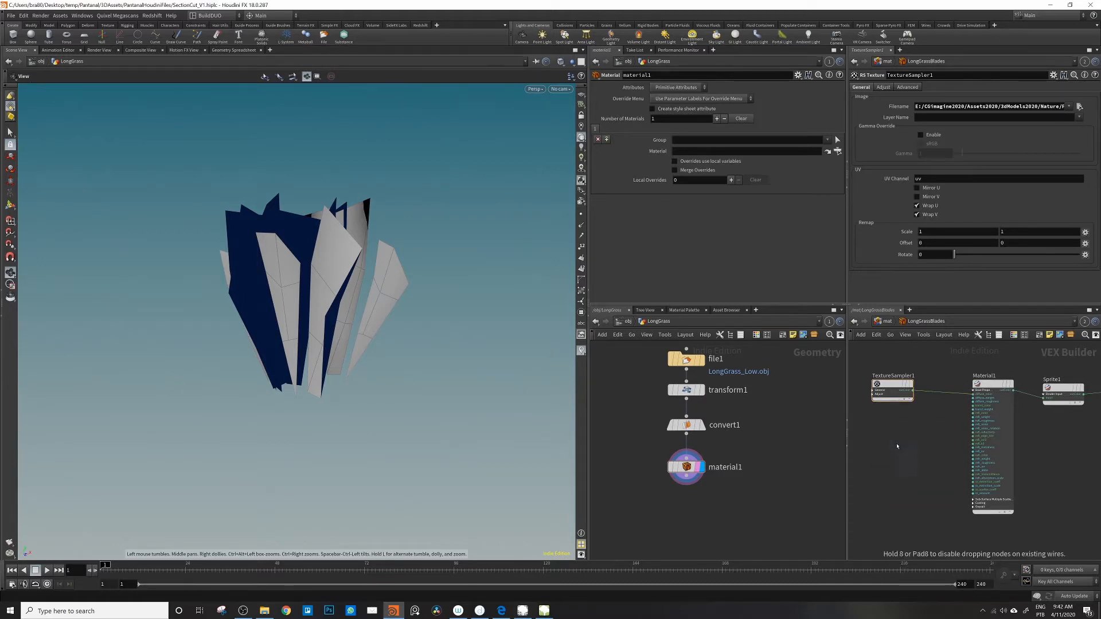
pyautogui.click(898, 449)
pyautogui.moveTo(912, 453); pyautogui.dragTo(910, 440)
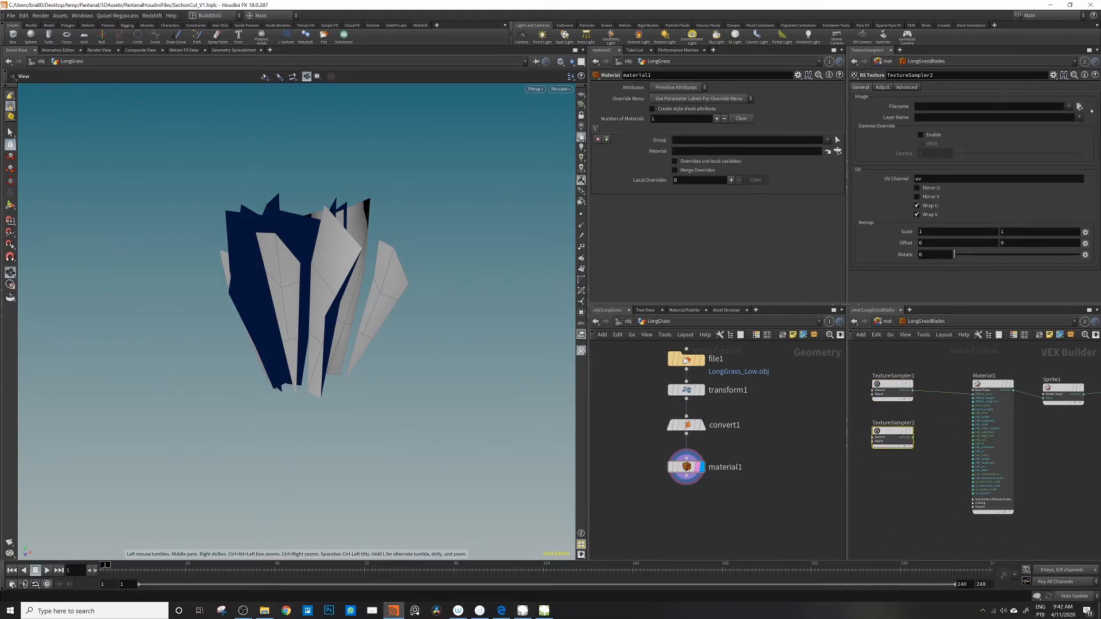
pyautogui.click(1079, 107)
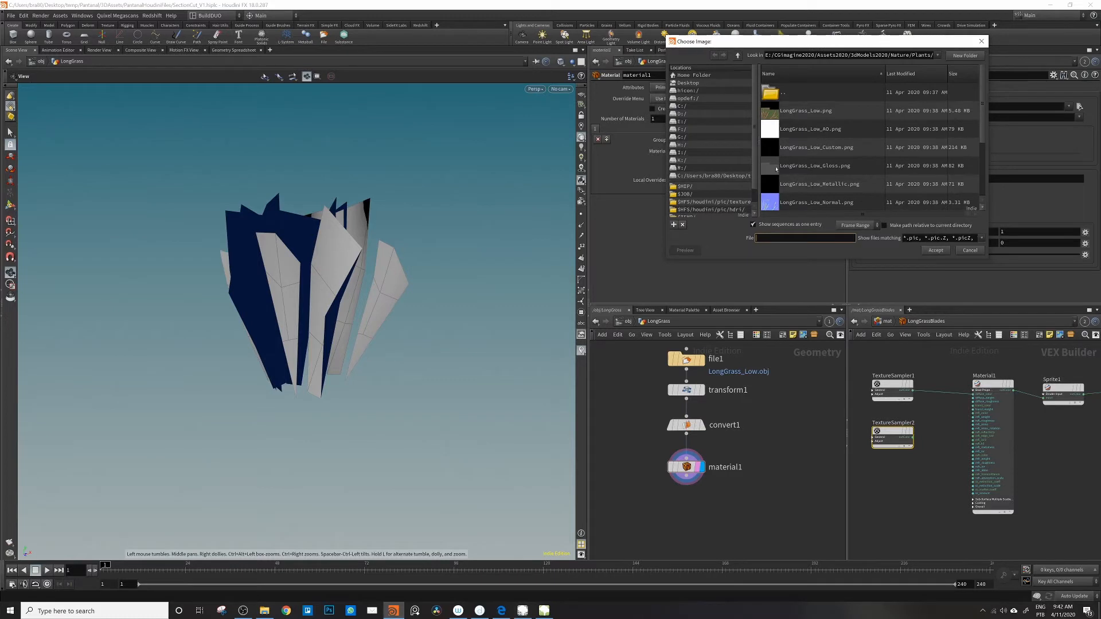
pyautogui.click(831, 166)
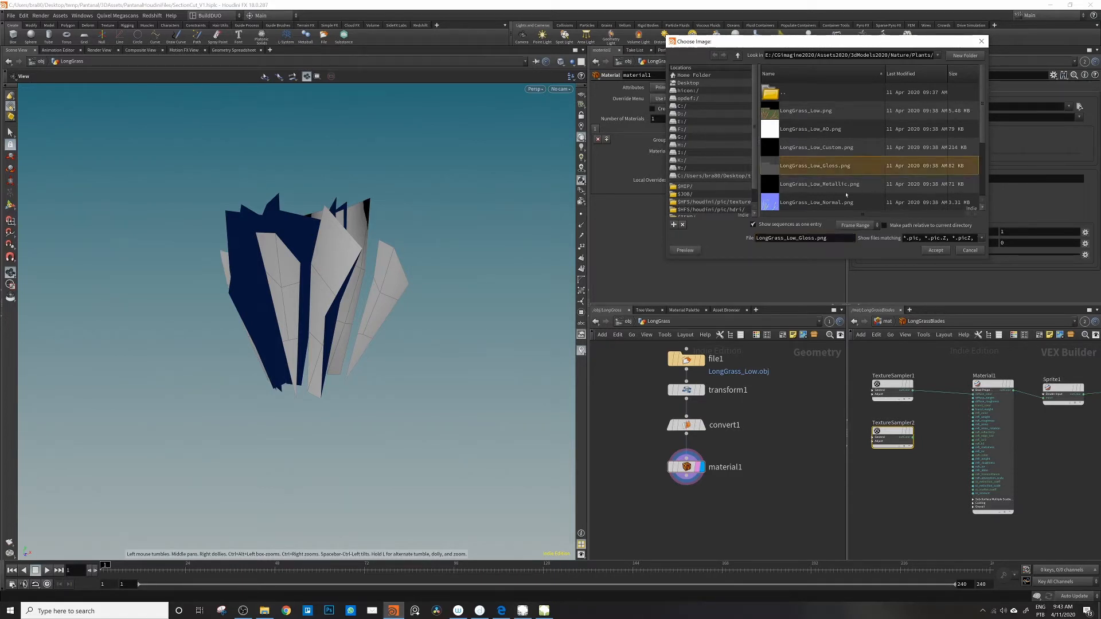
pyautogui.click(935, 250)
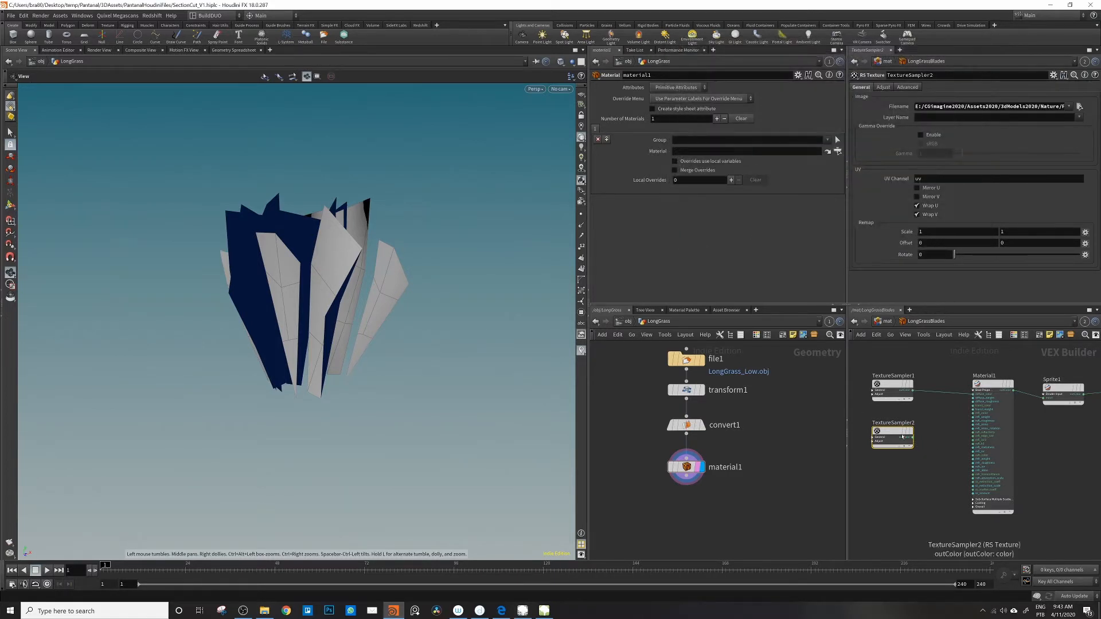
# Step: Add an RS Invert node beside the gloss texture sampler
pyautogui.moveTo(909, 436); pyautogui.dragTo(891, 436)
pyautogui.press('Tab')
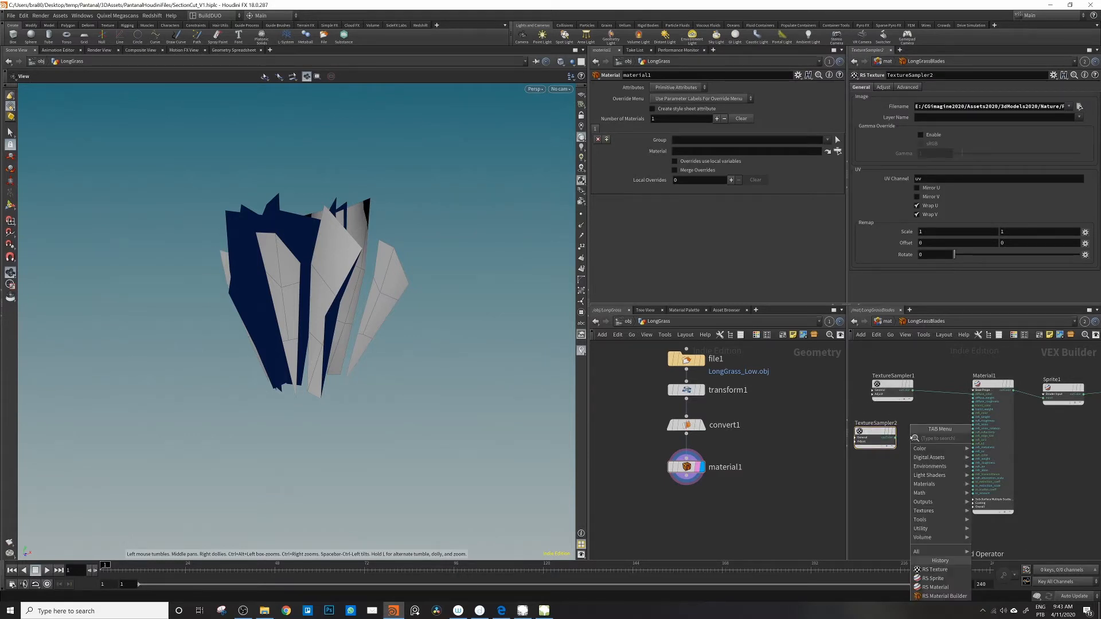
pyautogui.write('inve')
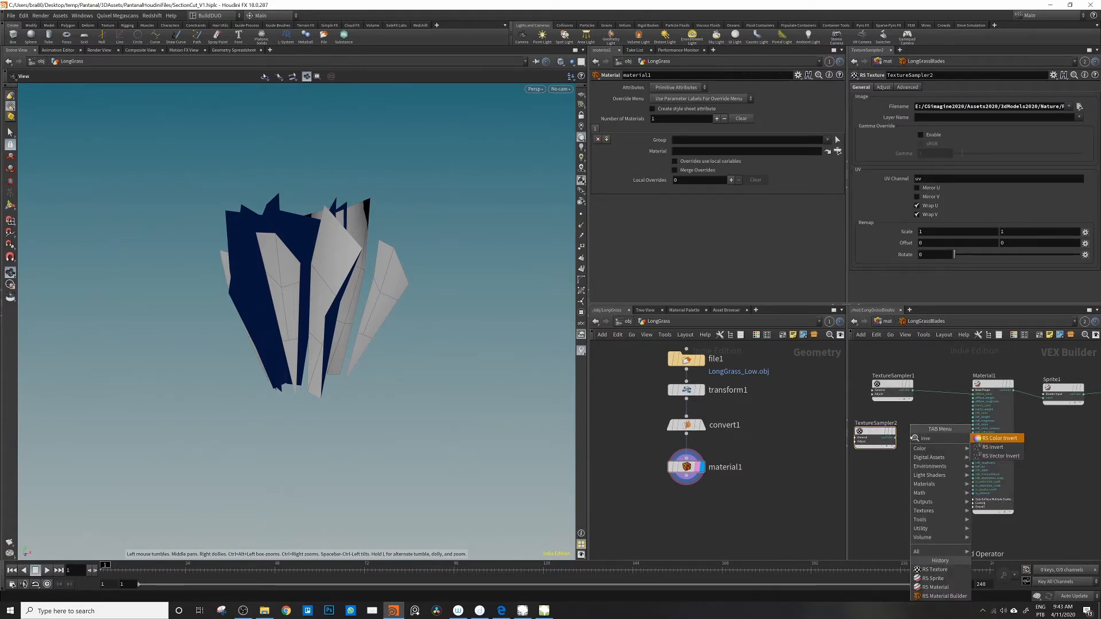
pyautogui.press('Down')
pyautogui.press('Return')
pyautogui.click(930, 444)
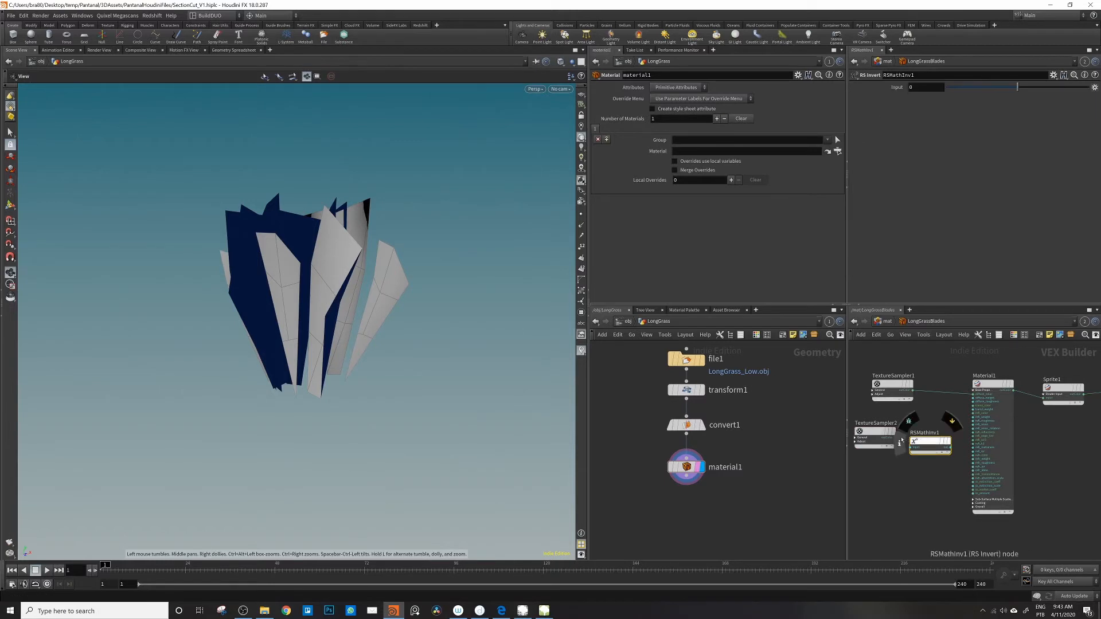
# Step: Connect the gloss texture directly to Material1's reflection roughness and delete the RS Invert node
pyautogui.moveTo(896, 438); pyautogui.dragTo(973, 422)
pyautogui.press('Delete')
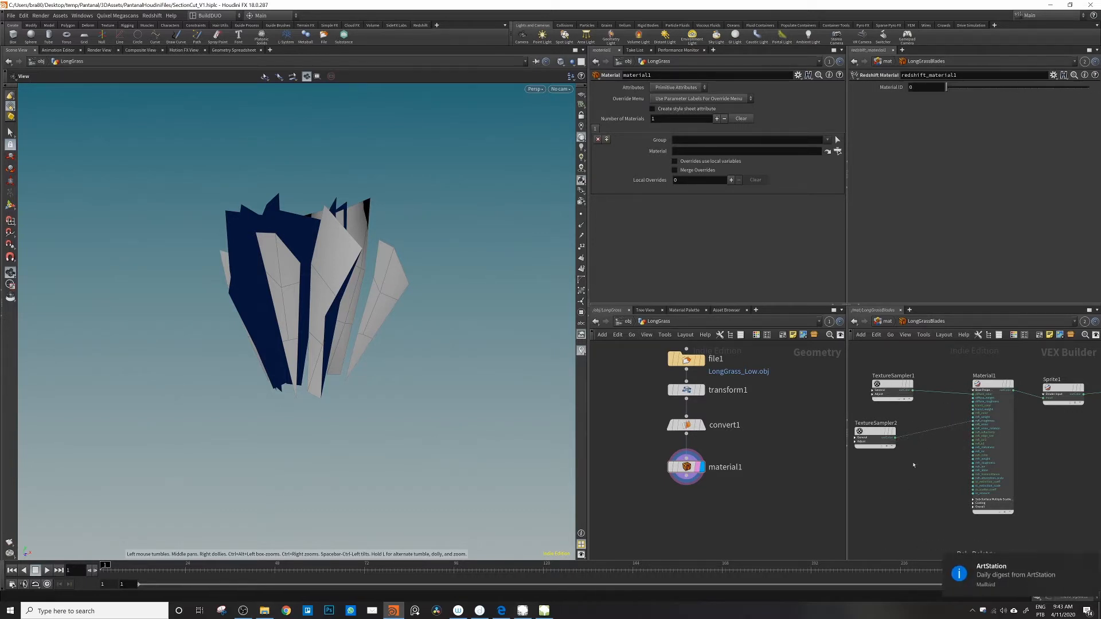
pyautogui.moveTo(877, 431); pyautogui.dragTo(884, 429)
# Step: Enable Convert From Glossiness to Roughness for Coating in Material1's advanced settings
pyautogui.click(988, 384)
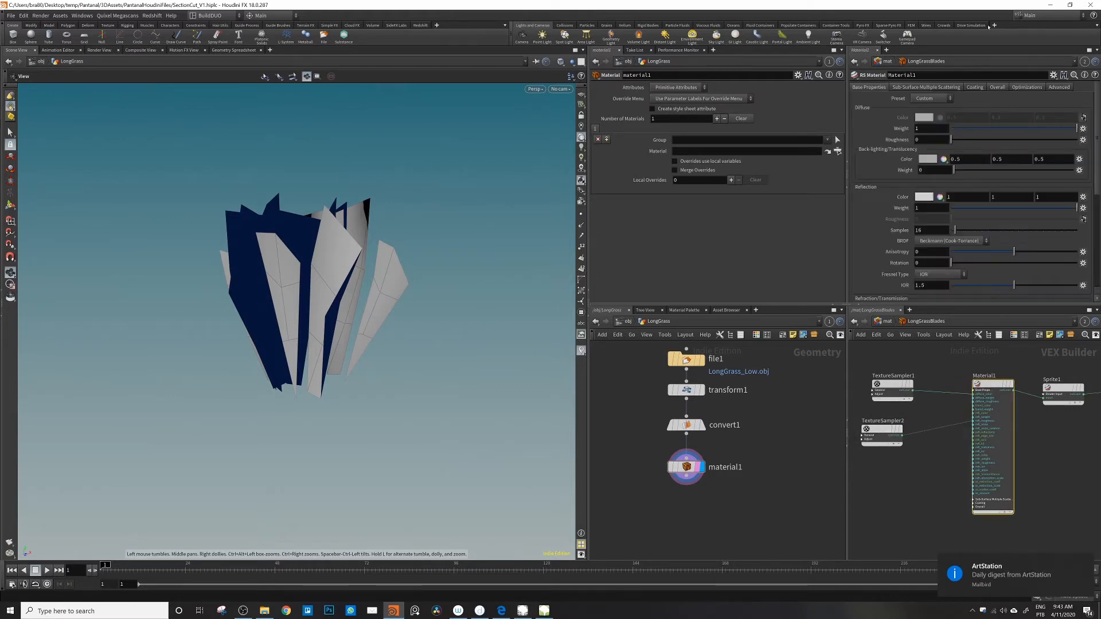
pyautogui.click(998, 87)
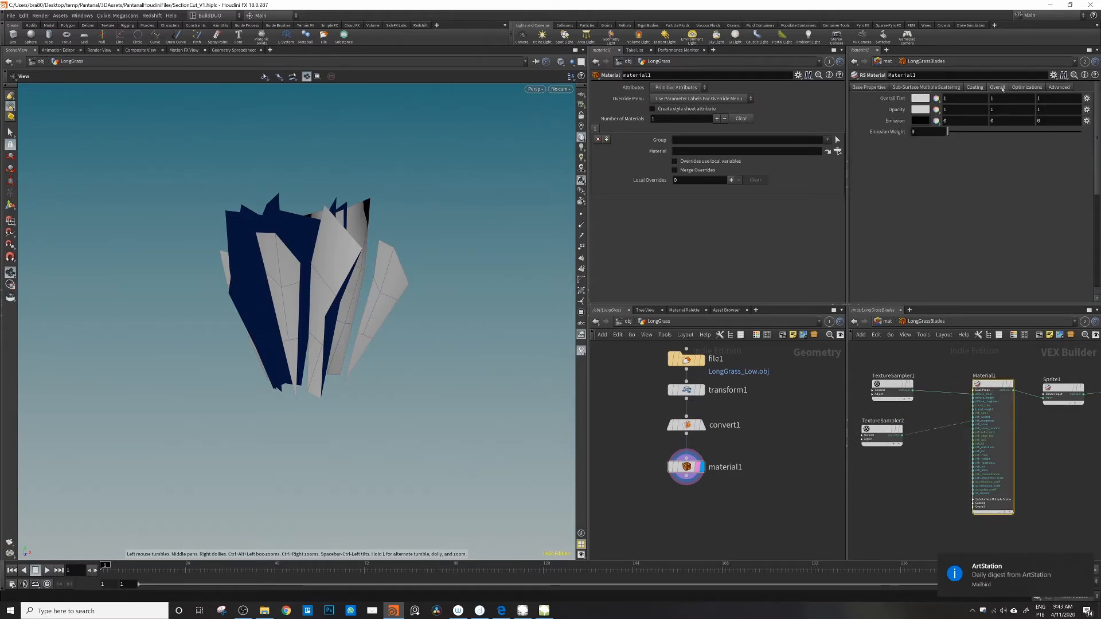
pyautogui.click(1022, 88)
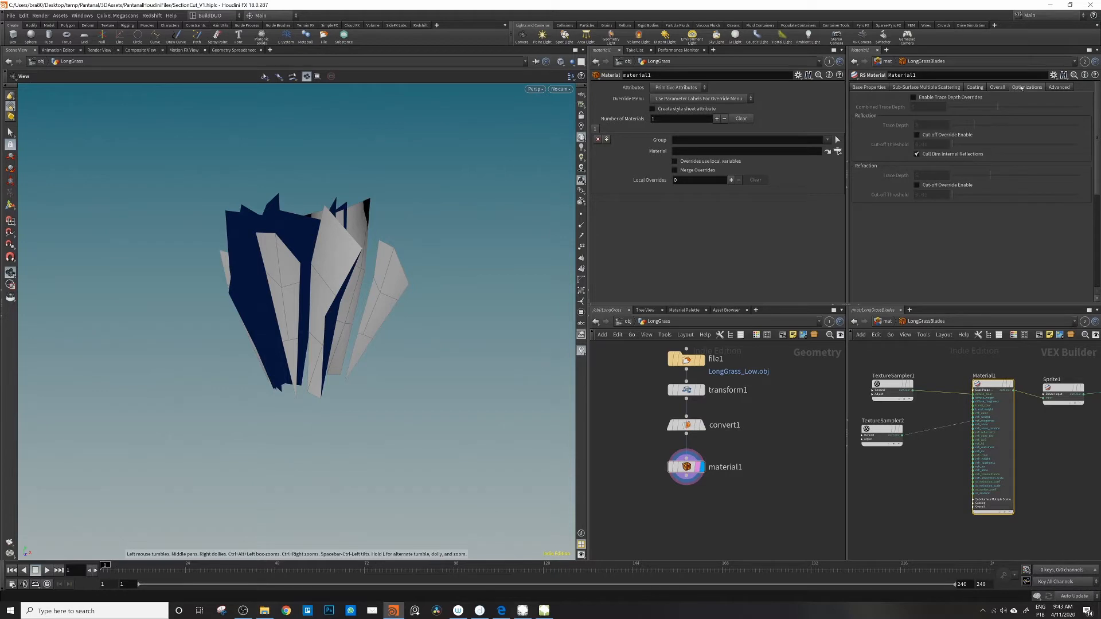
pyautogui.click(1059, 87)
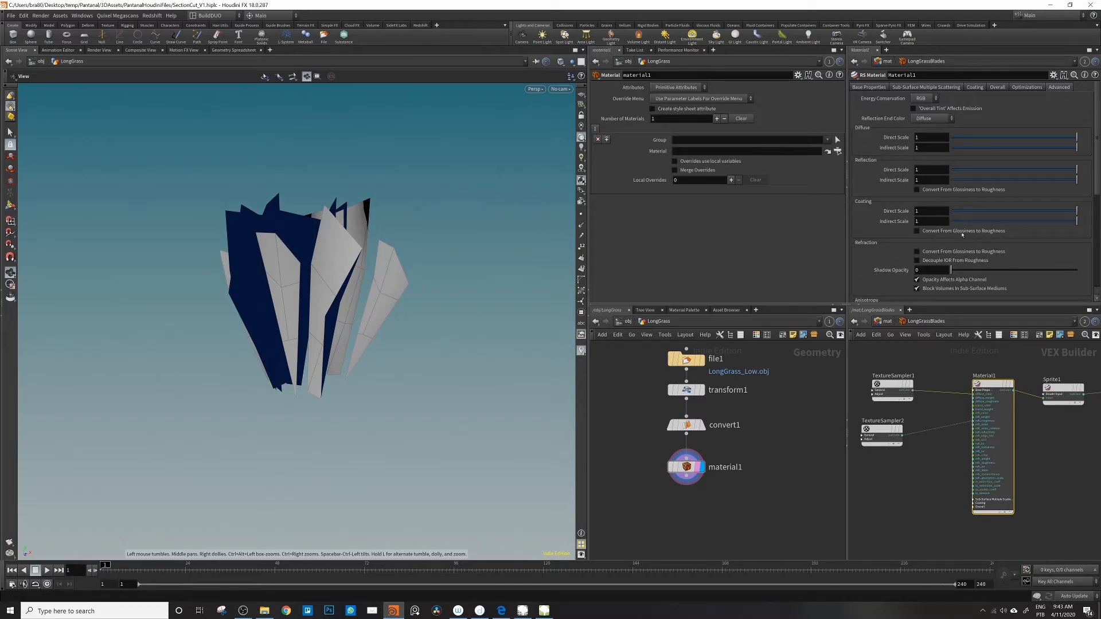
pyautogui.click(917, 231)
# Step: Add a third RS Texture node below the gloss sampler and load LongGrass_Low_Normal.png into it
pyautogui.moveTo(876, 437); pyautogui.dragTo(884, 425)
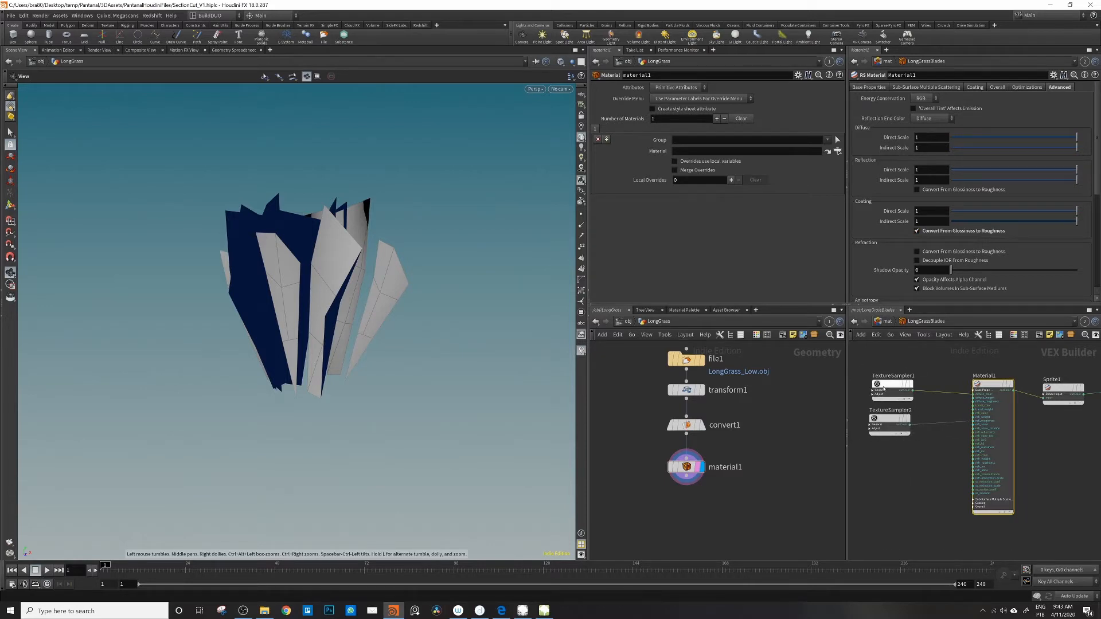
pyautogui.press('Tab')
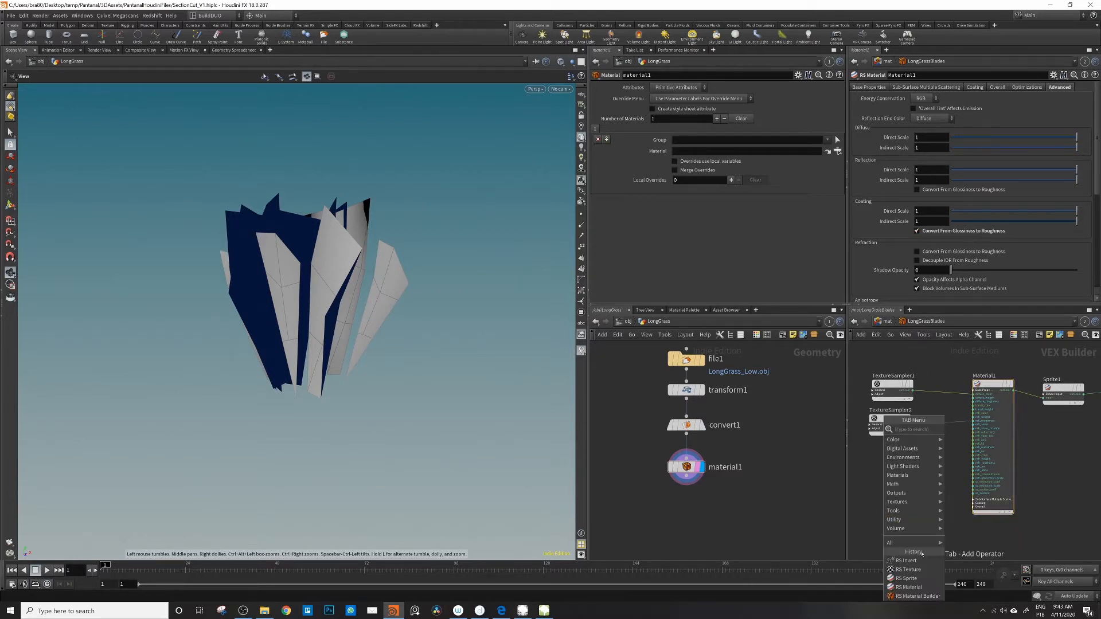
pyautogui.click(908, 569)
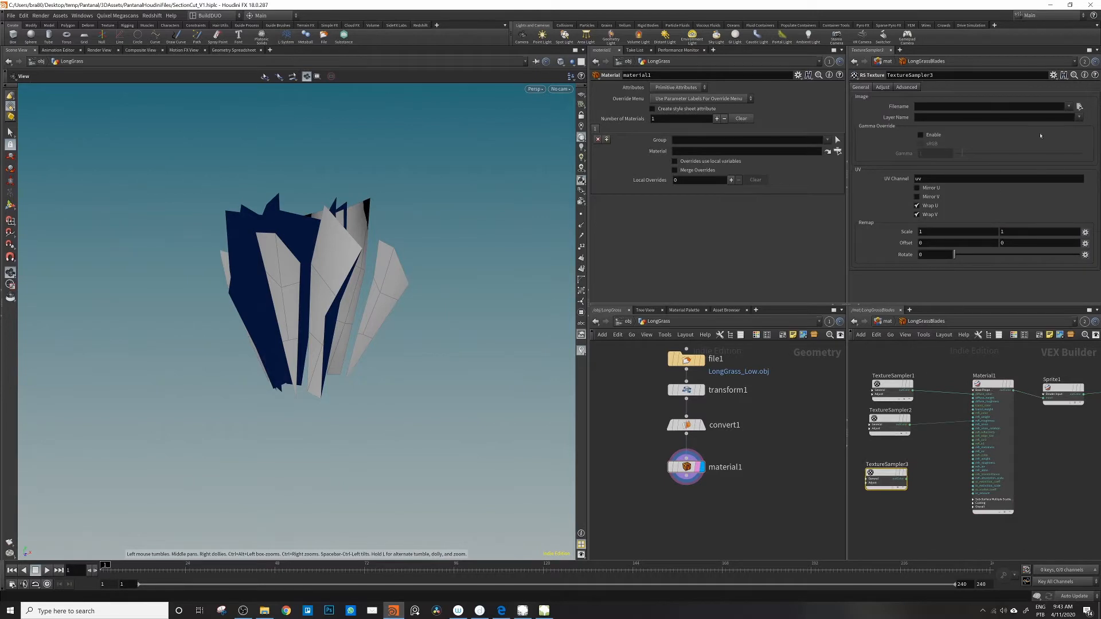
pyautogui.click(1079, 106)
pyautogui.click(805, 203)
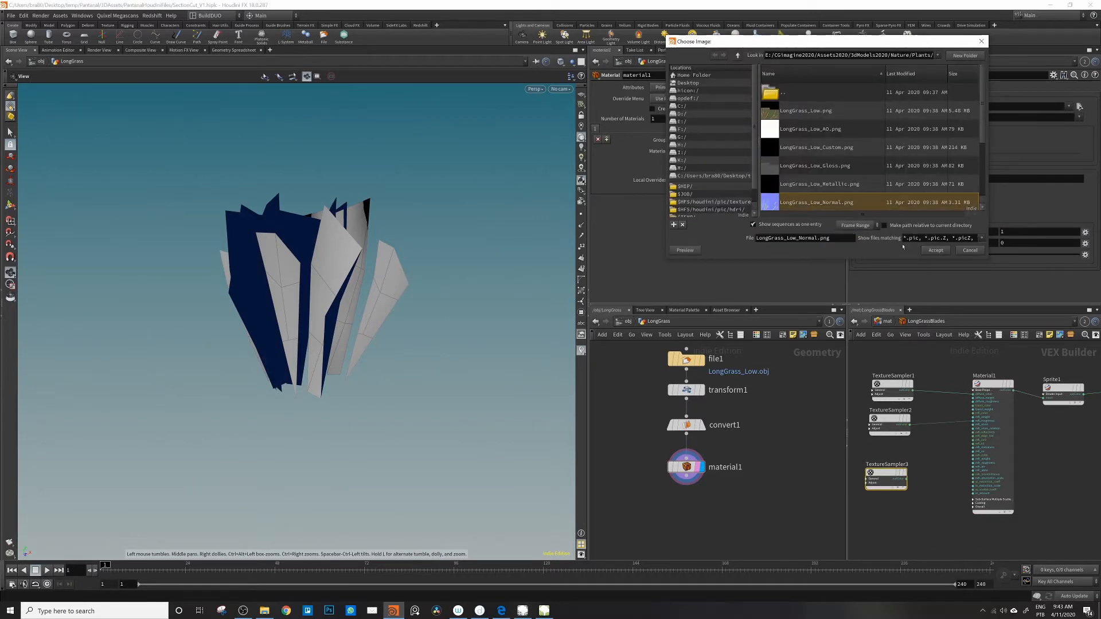
pyautogui.click(935, 250)
pyautogui.moveTo(886, 479); pyautogui.dragTo(884, 486)
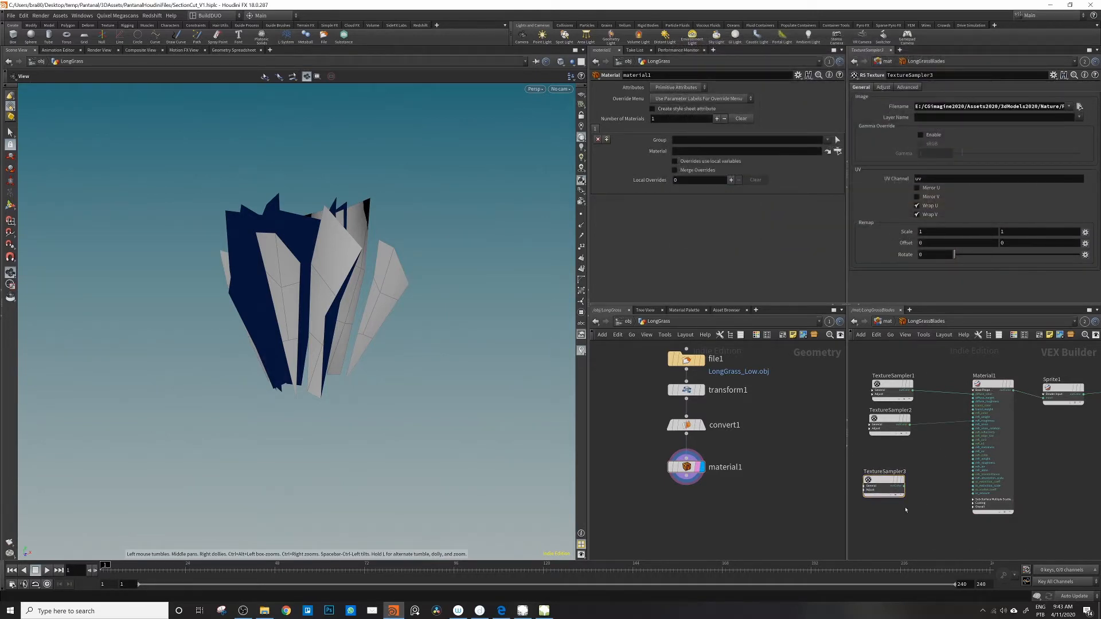
# Step: Add an RS Bump Map node, feed the normal texture into it, and connect it to Material1's bump input under Overall
pyautogui.press('Tab')
pyautogui.moveTo(926, 429)
pyautogui.click(993, 428)
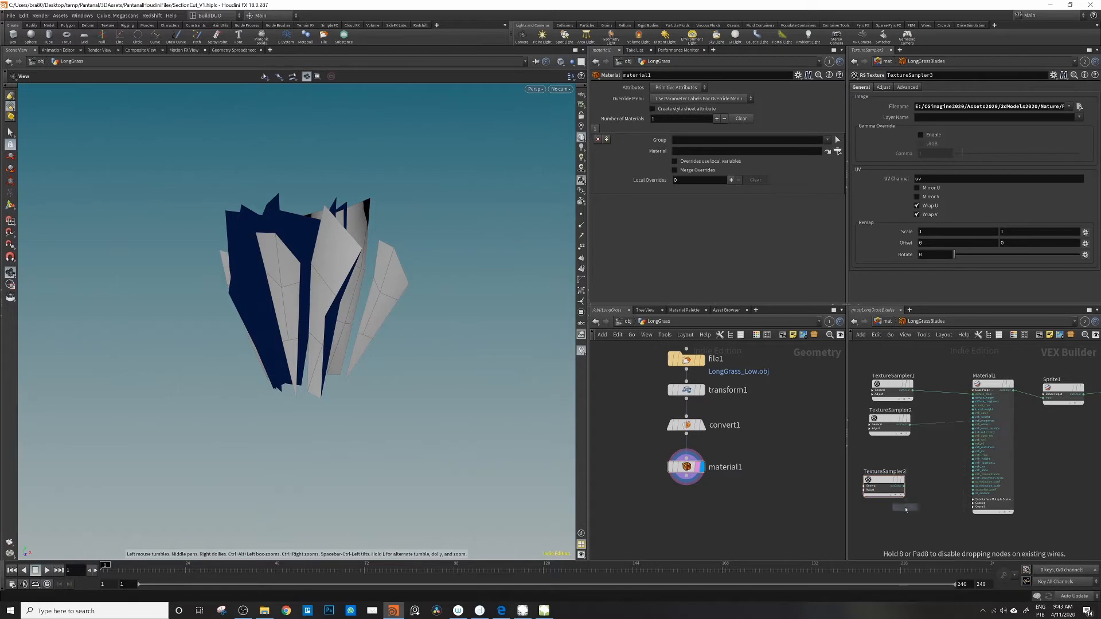
pyautogui.click(928, 497)
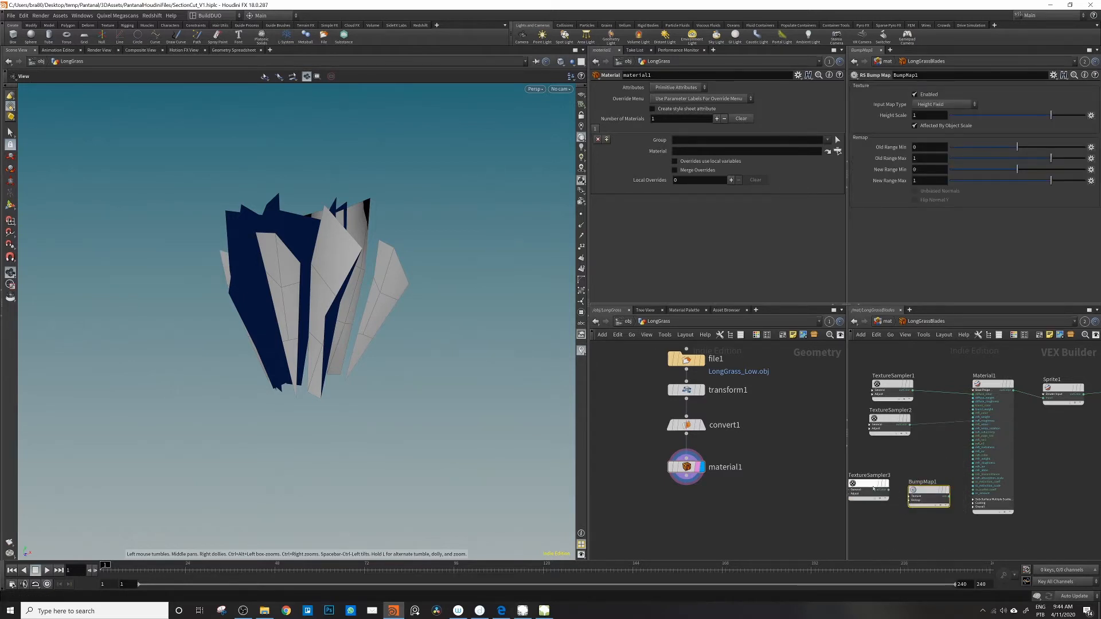
pyautogui.moveTo(889, 491); pyautogui.dragTo(908, 497)
pyautogui.click(931, 516)
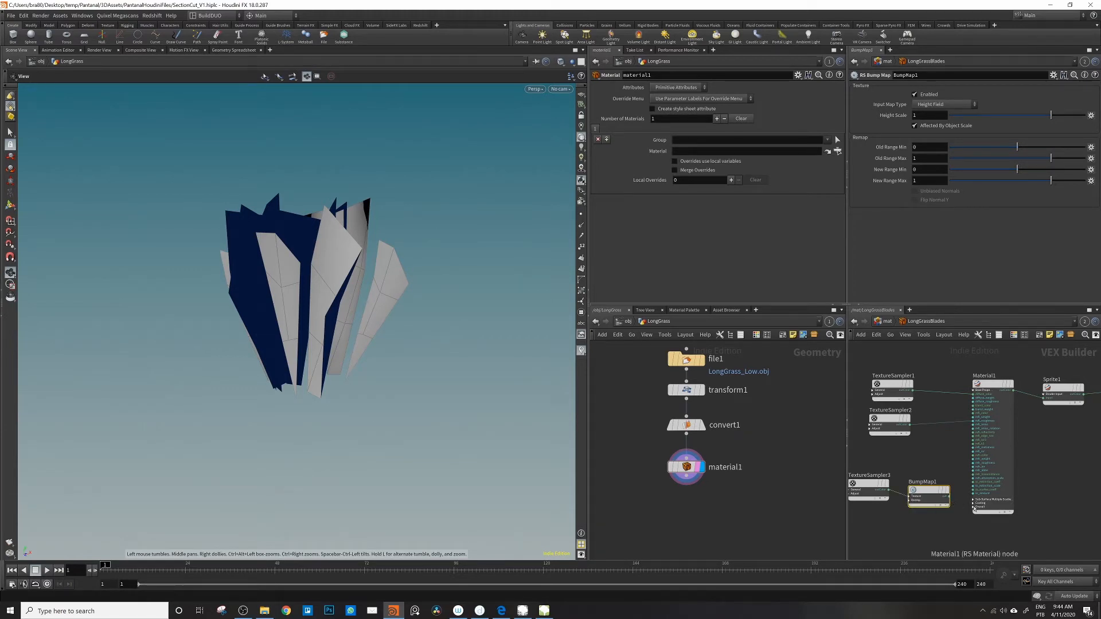
pyautogui.click(974, 507)
pyautogui.moveTo(949, 497); pyautogui.dragTo(974, 522)
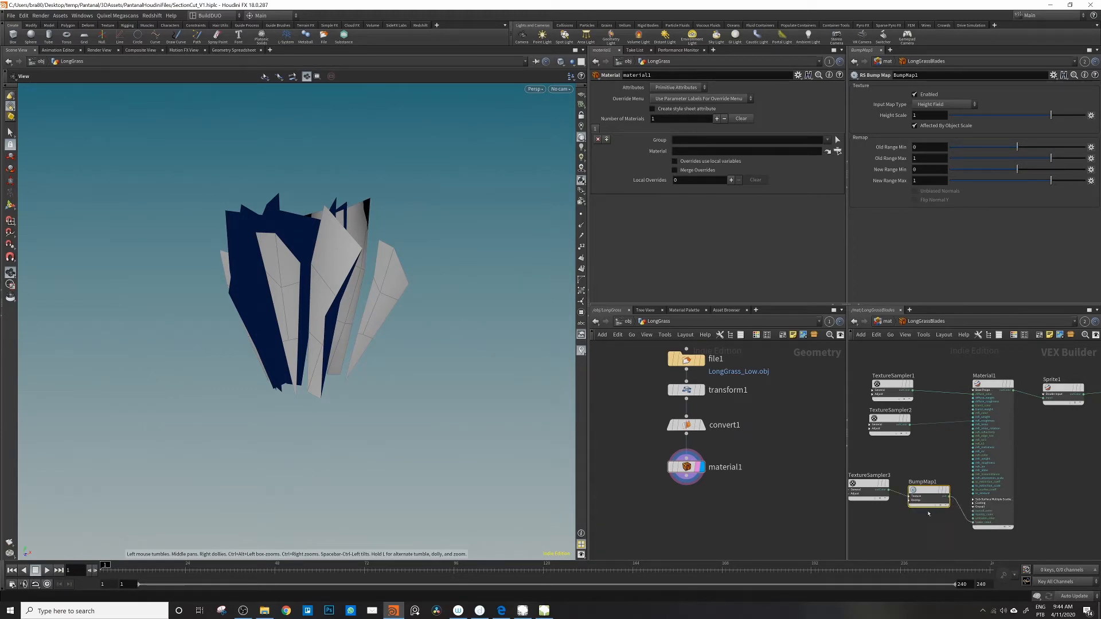
# Step: Load LongGrass_Low_Opacity.png as the stencil image of the Sprite1 node
pyautogui.scroll(-2, 918, 525)
pyautogui.click(1020, 407)
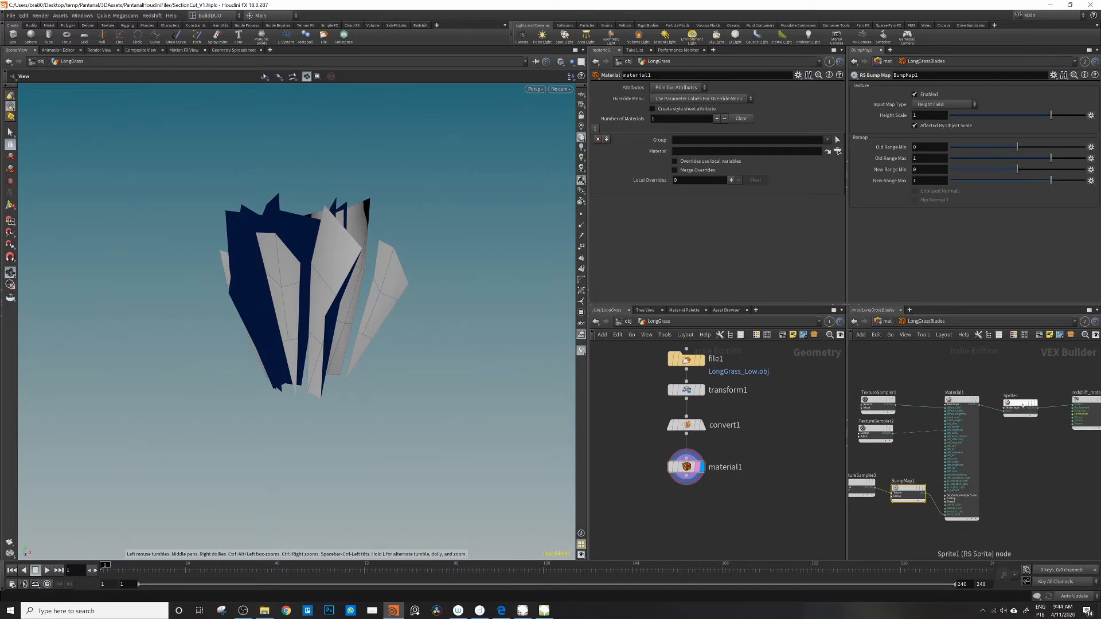
pyautogui.click(1081, 96)
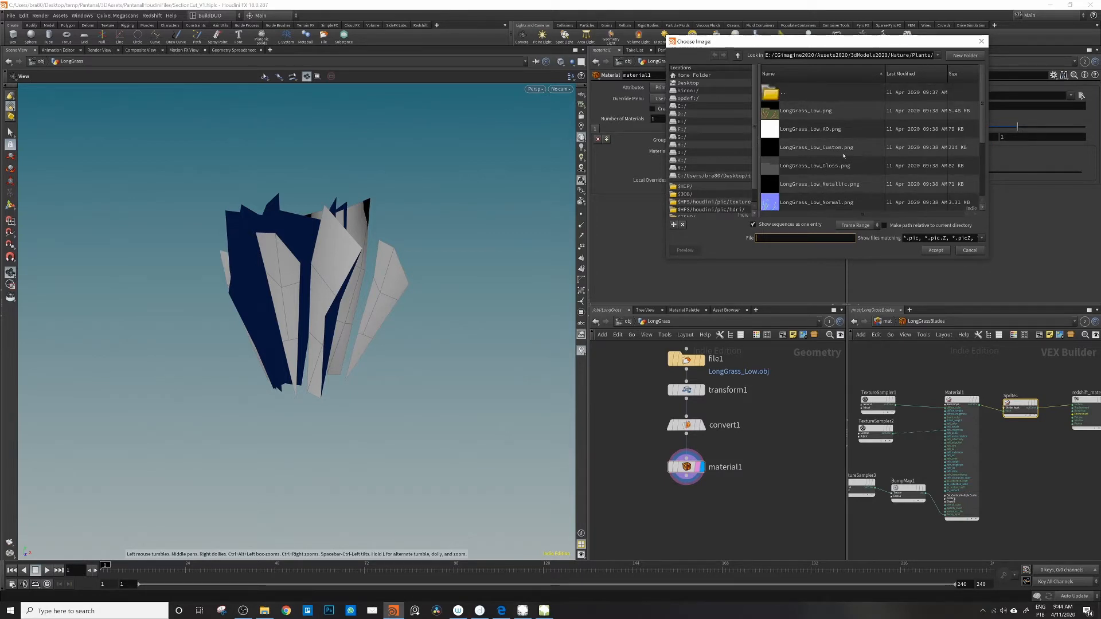
pyautogui.scroll(-3, 844, 153)
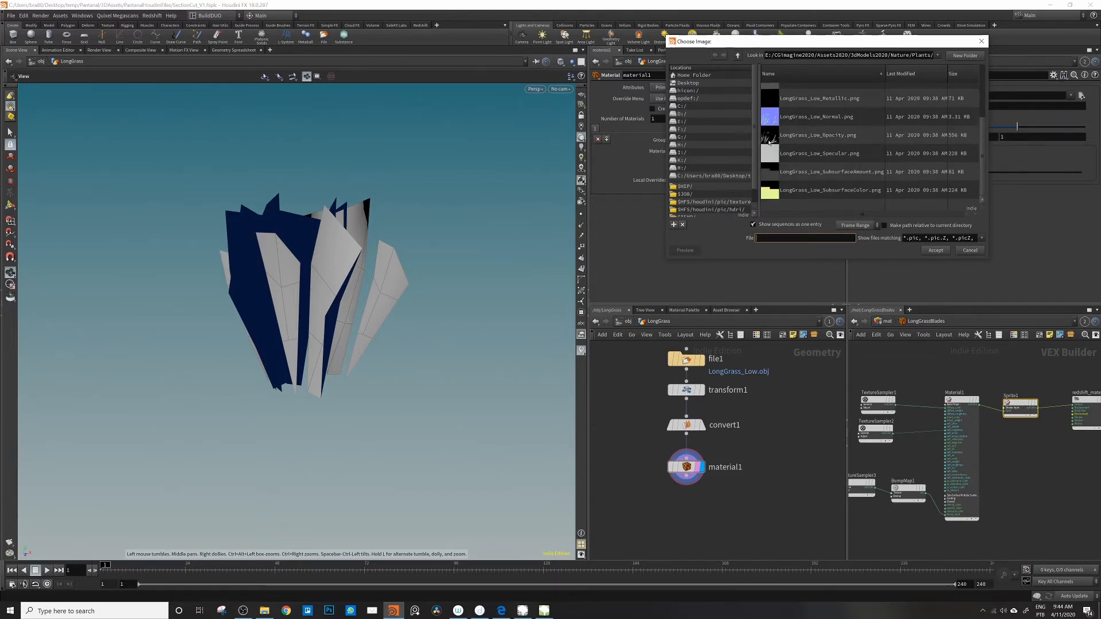
pyautogui.click(836, 138)
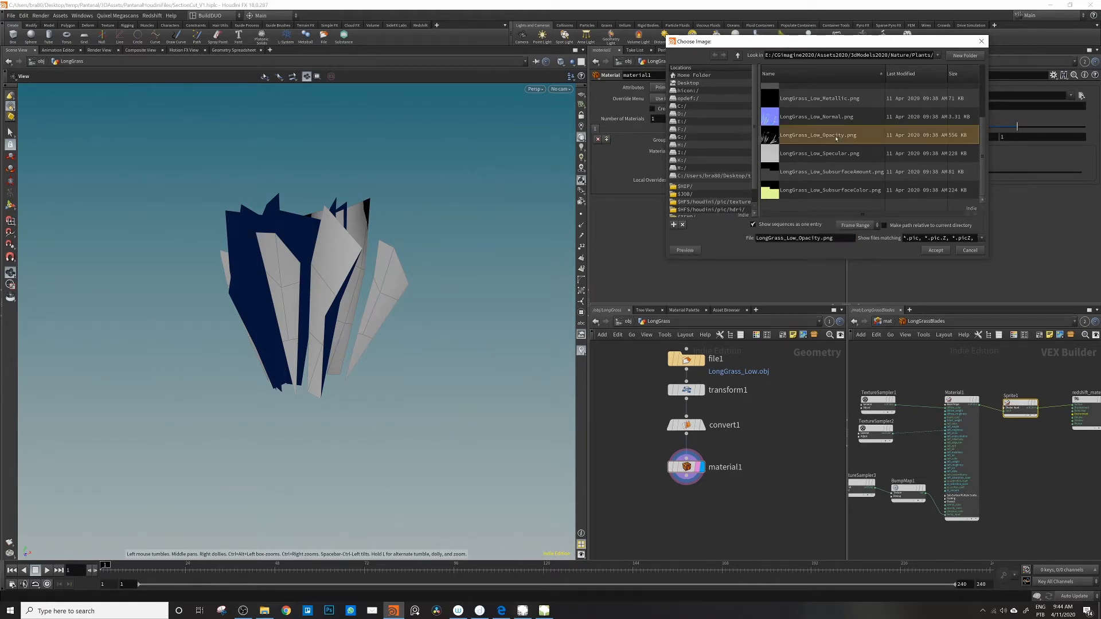
pyautogui.click(936, 250)
# Step: Spread out the texture and bump nodes beside Material1 to leave space between the color and gloss samplers
pyautogui.scroll(-1, 922, 445)
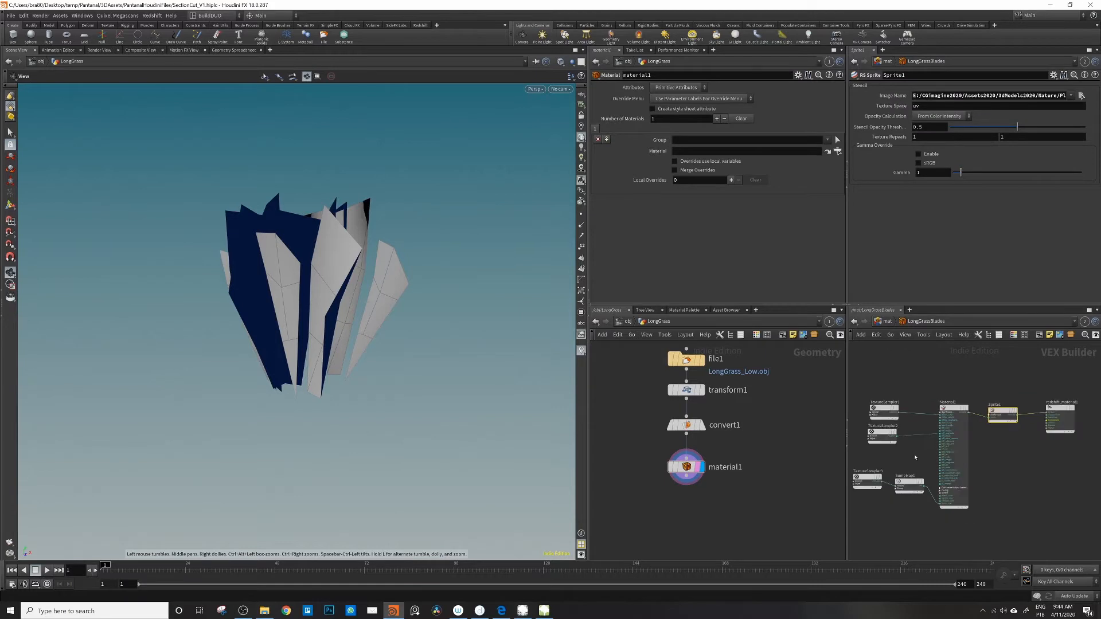
pyautogui.moveTo(917, 457); pyautogui.dragTo(970, 423, button='middle')
pyautogui.moveTo(897, 489); pyautogui.dragTo(957, 479)
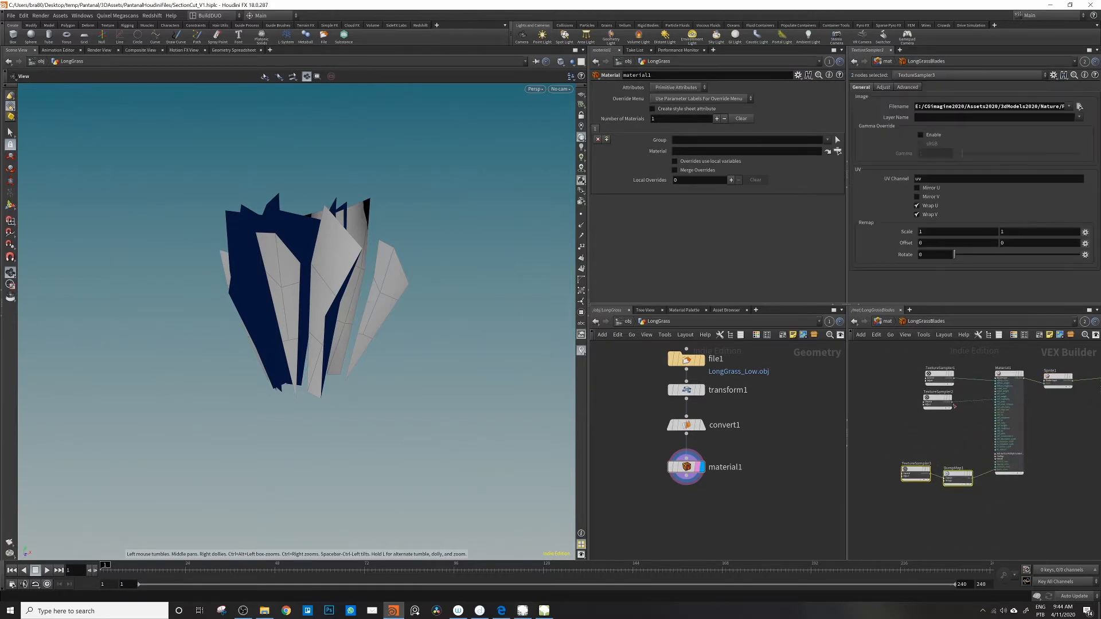
pyautogui.moveTo(938, 399); pyautogui.dragTo(939, 428)
pyautogui.moveTo(939, 374); pyautogui.dragTo(904, 348)
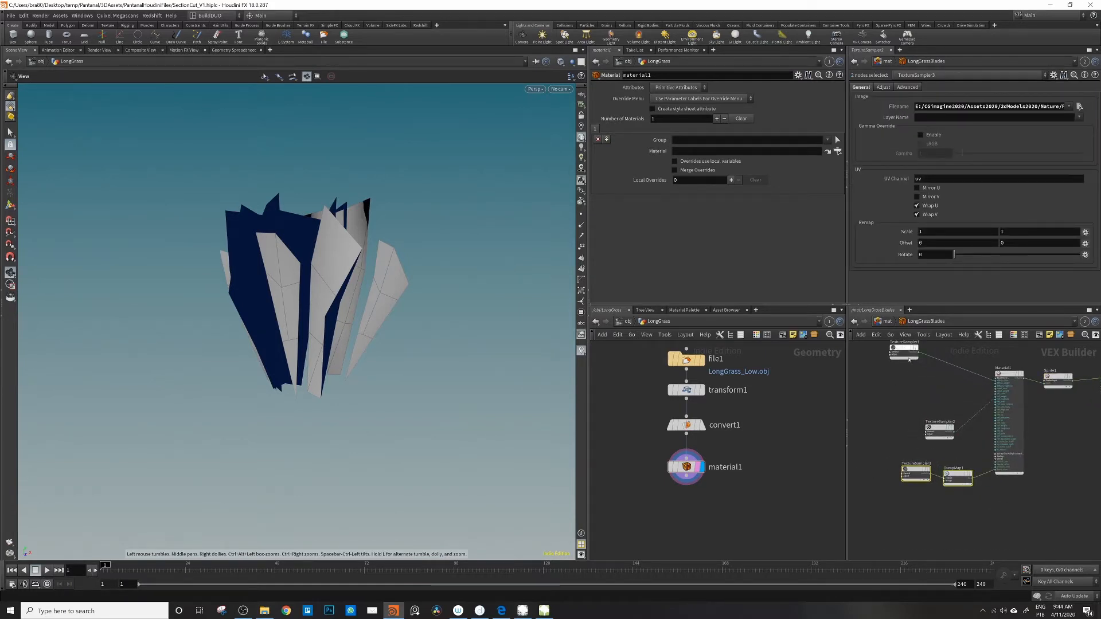
# Step: Add a fourth RS Texture node between the color and gloss samplers and load LongGrass_Low_SubsurfaceColor.png into it
pyautogui.click(895, 382)
pyautogui.moveTo(896, 381); pyautogui.dragTo(900, 384, button='middle')
pyautogui.press('Tab')
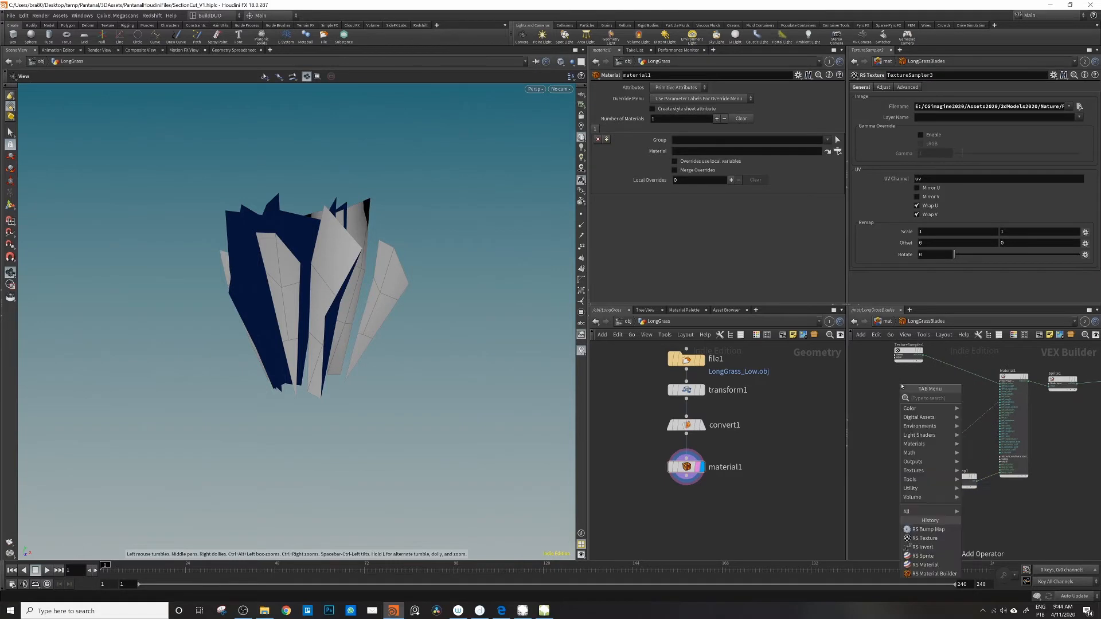
pyautogui.click(931, 538)
pyautogui.click(901, 385)
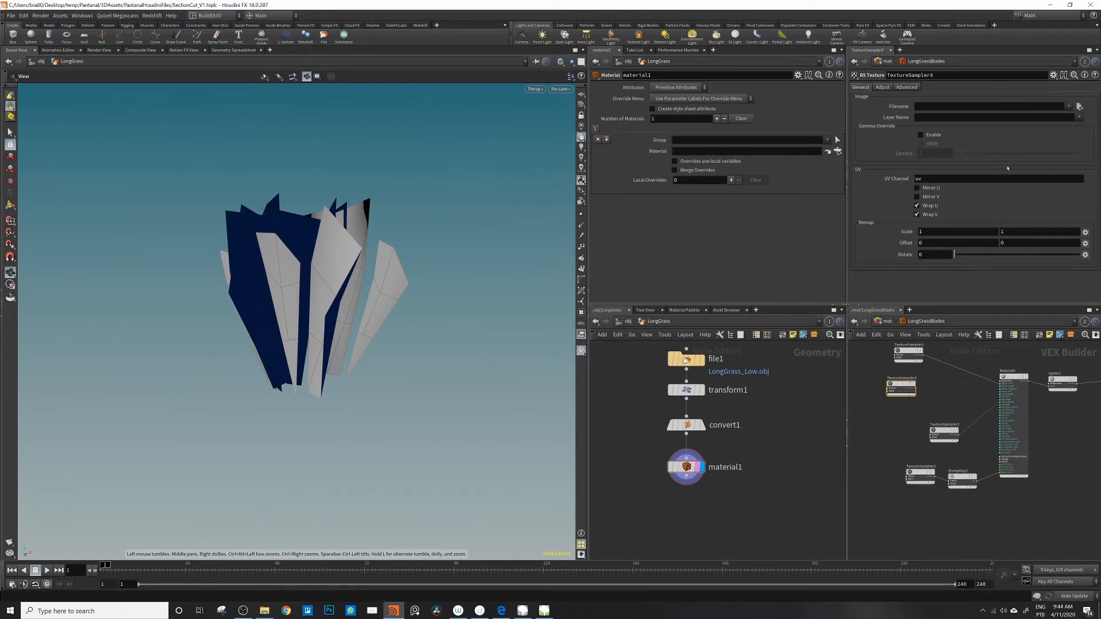
pyautogui.click(1078, 105)
pyautogui.scroll(-3, 857, 162)
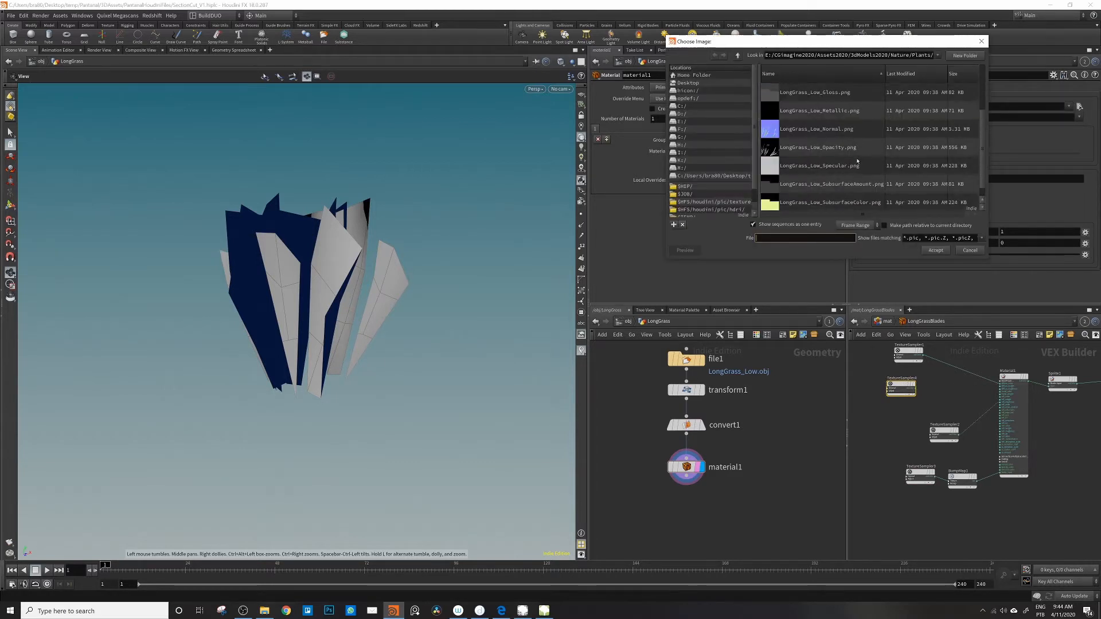
pyautogui.scroll(-1, 857, 162)
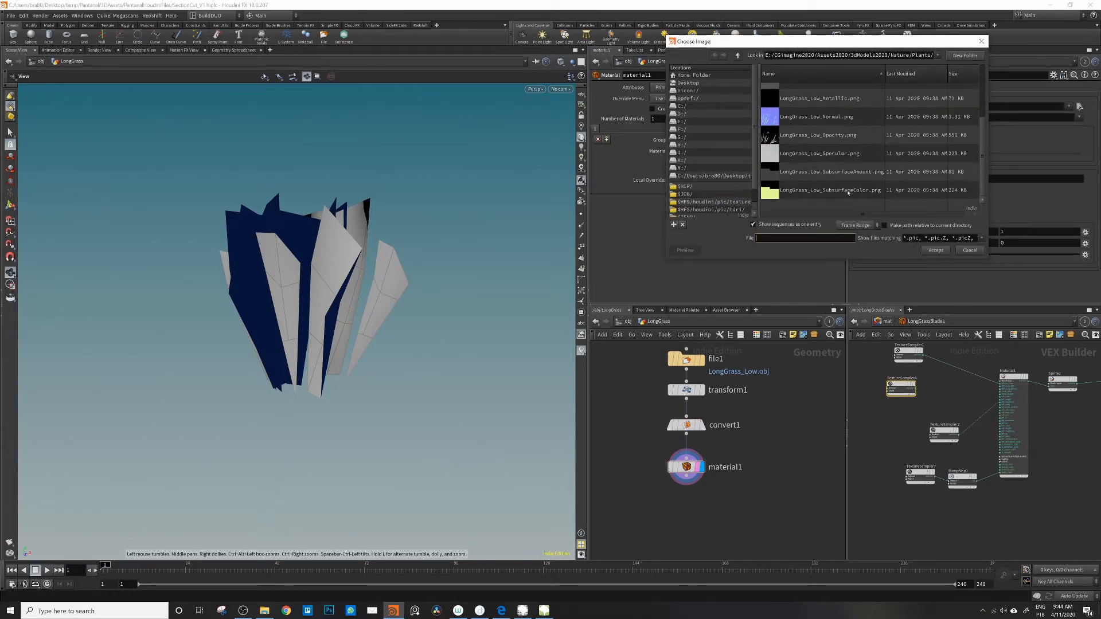
pyautogui.click(848, 191)
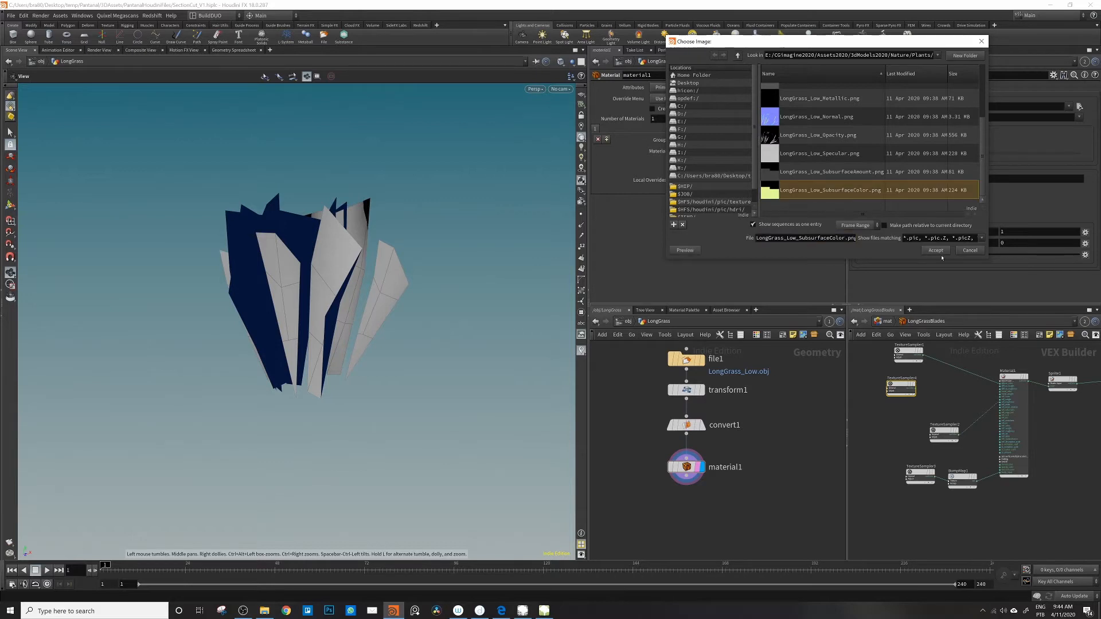
pyautogui.click(937, 251)
pyautogui.moveTo(894, 385); pyautogui.dragTo(916, 385)
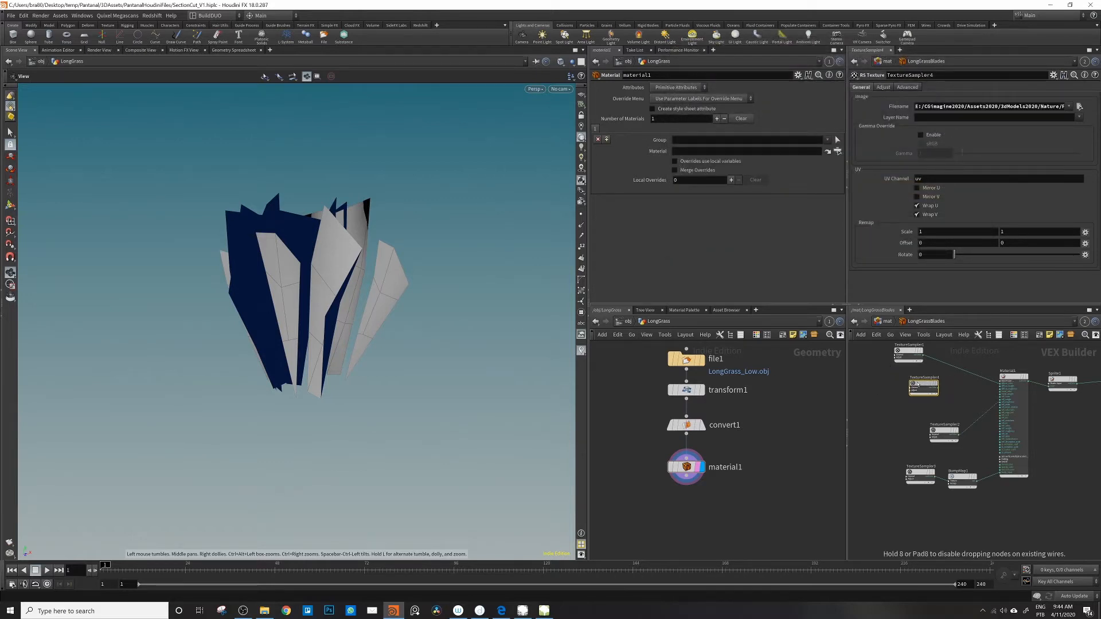
# Step: Review Material1's base properties and connect the subsurface color texture to its Back-lighting/Translucency color input
pyautogui.scroll(5, 1011, 385)
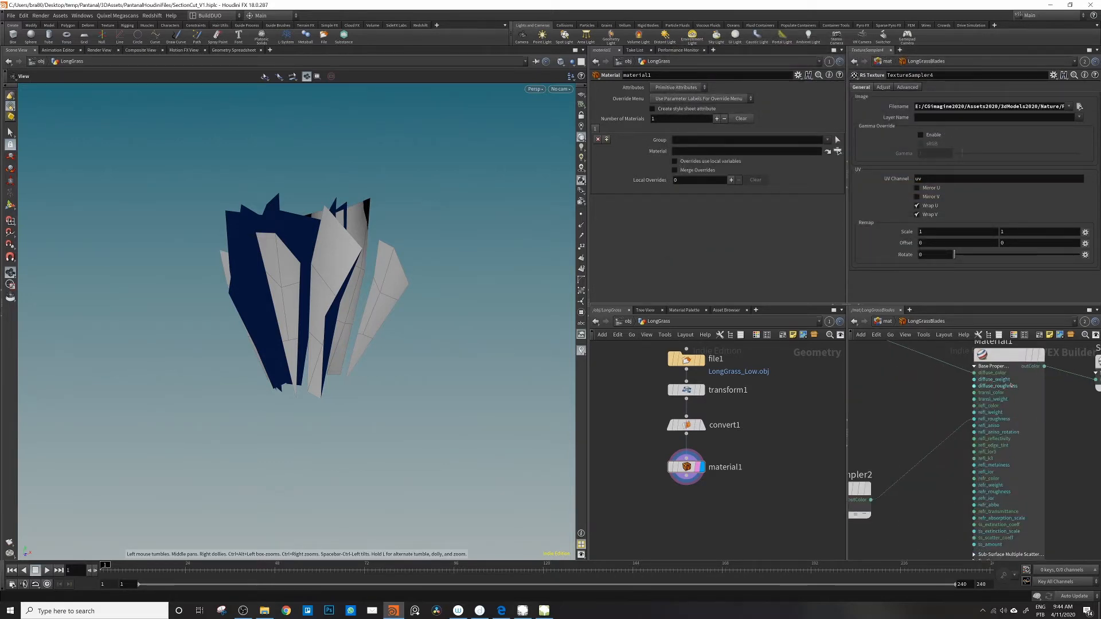
pyautogui.click(1001, 355)
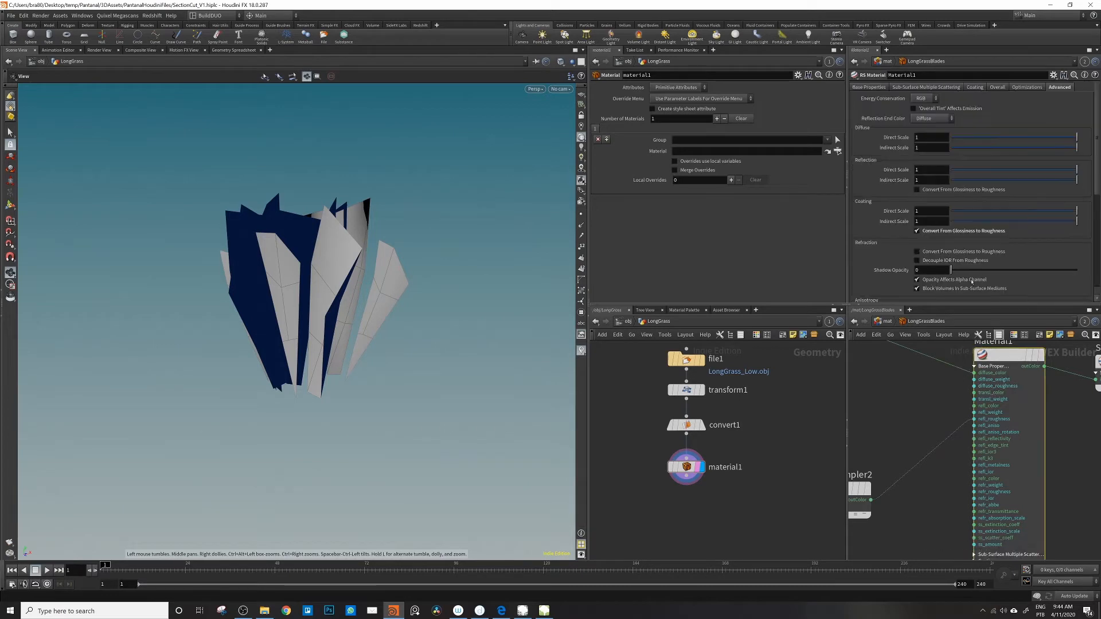
pyautogui.click(869, 87)
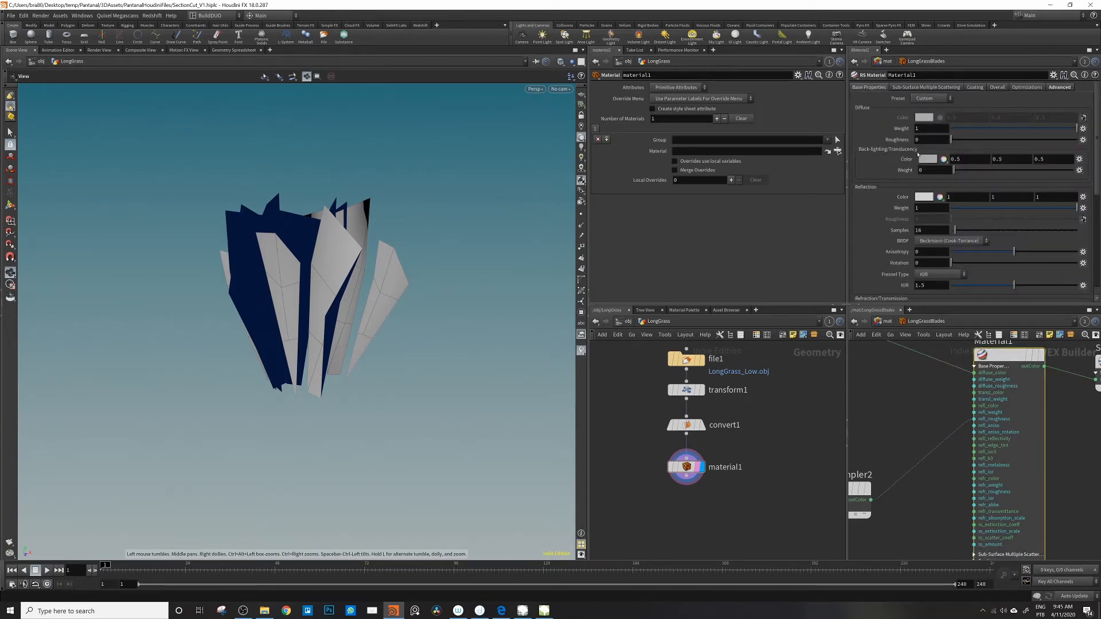
pyautogui.scroll(-5, 887, 244)
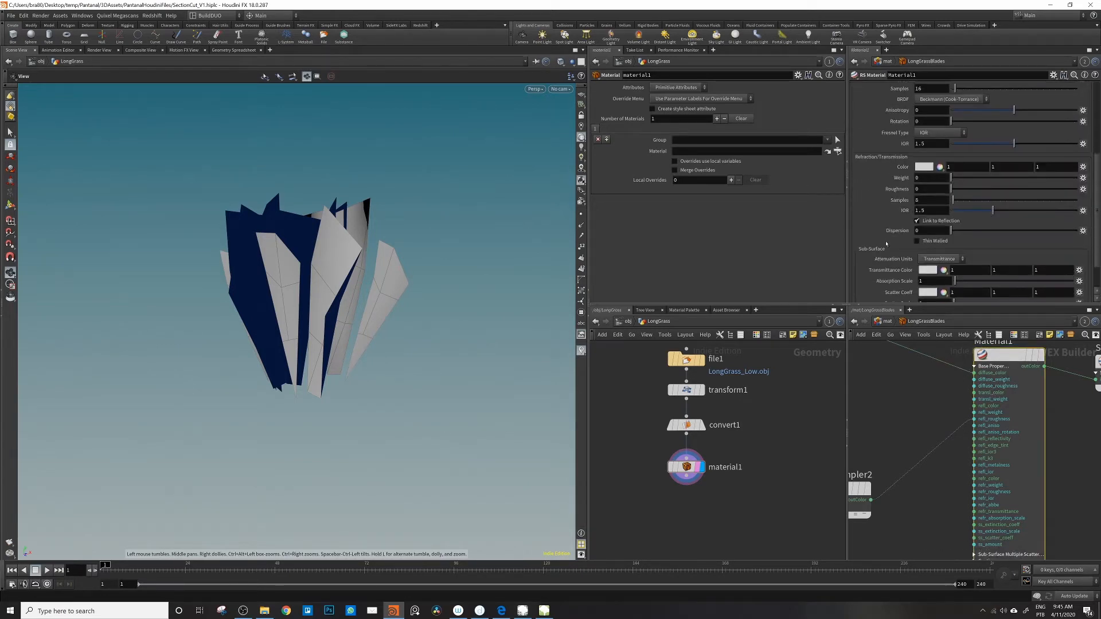
pyautogui.scroll(5, 878, 258)
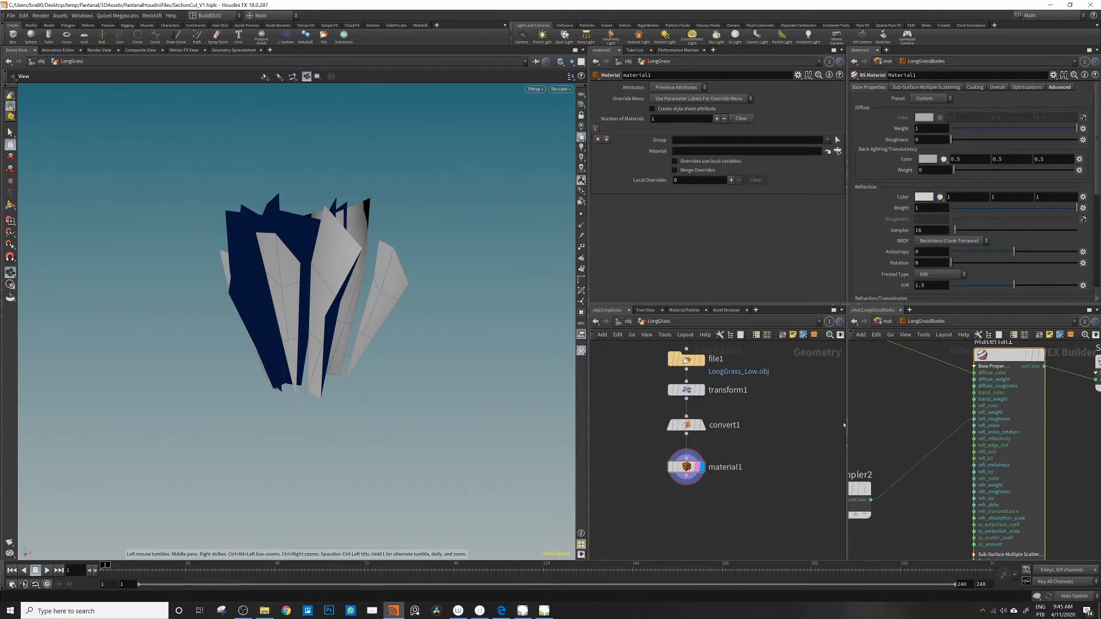
pyautogui.scroll(-2, 867, 428)
pyautogui.moveTo(899, 426); pyautogui.dragTo(994, 420, button='middle')
pyautogui.scroll(-1, 984, 418)
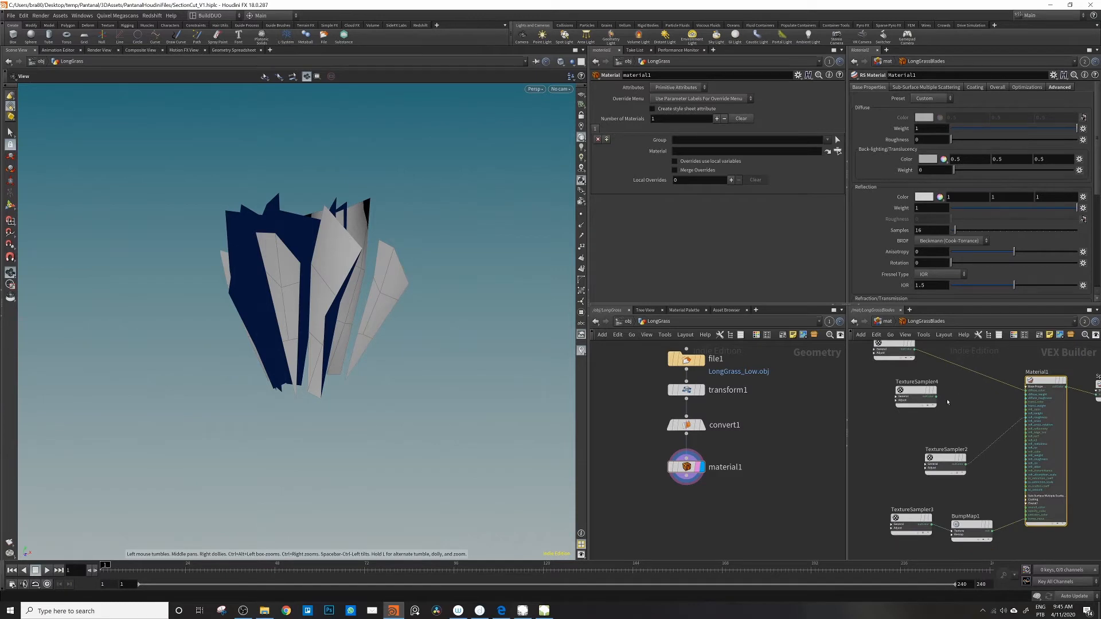
pyautogui.moveTo(936, 396); pyautogui.dragTo(1027, 404)
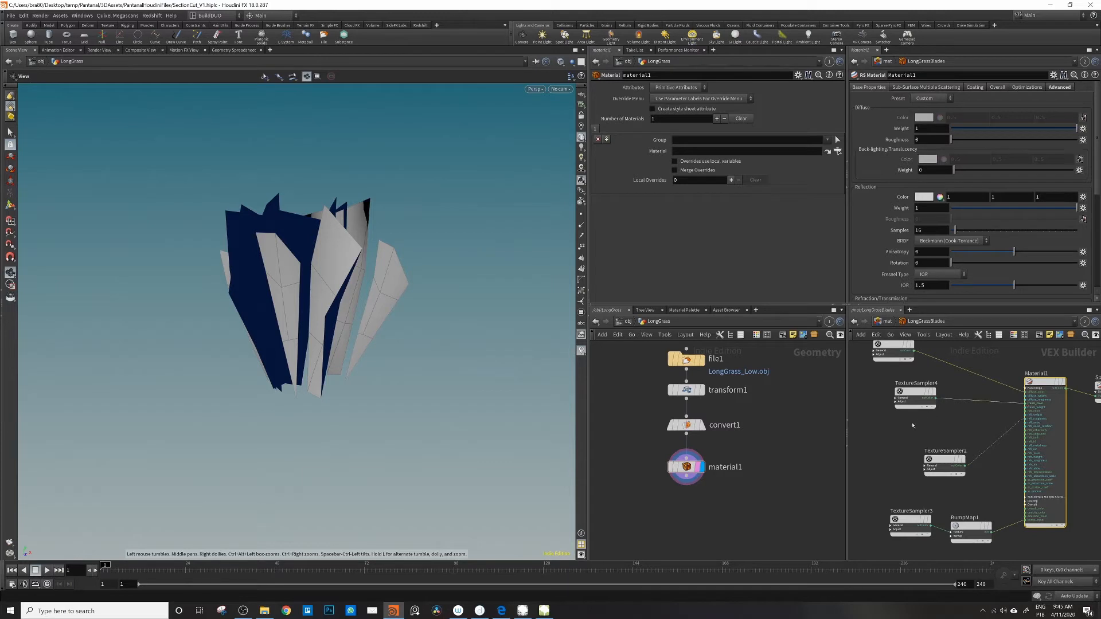
# Step: Add a fifth RS Texture node below the subsurface color sampler and load LongGrass_Low_SubsurfaceAmount.png into it
pyautogui.press('Tab')
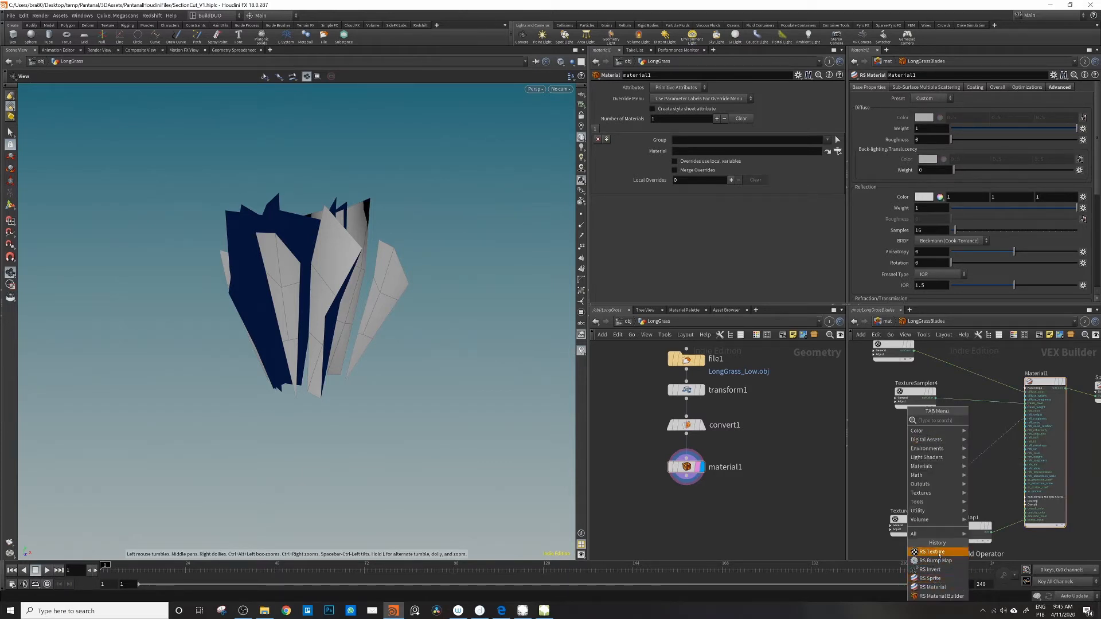
pyautogui.click(929, 552)
pyautogui.click(929, 429)
pyautogui.moveTo(930, 429); pyautogui.dragTo(929, 425)
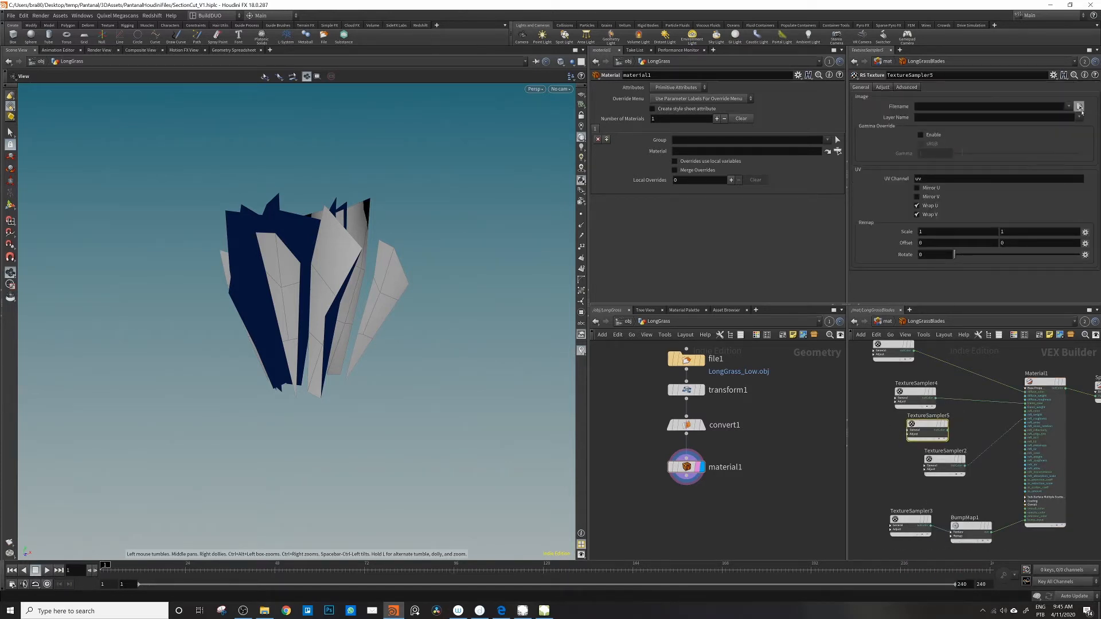
pyautogui.click(1079, 106)
pyautogui.scroll(-1, 798, 189)
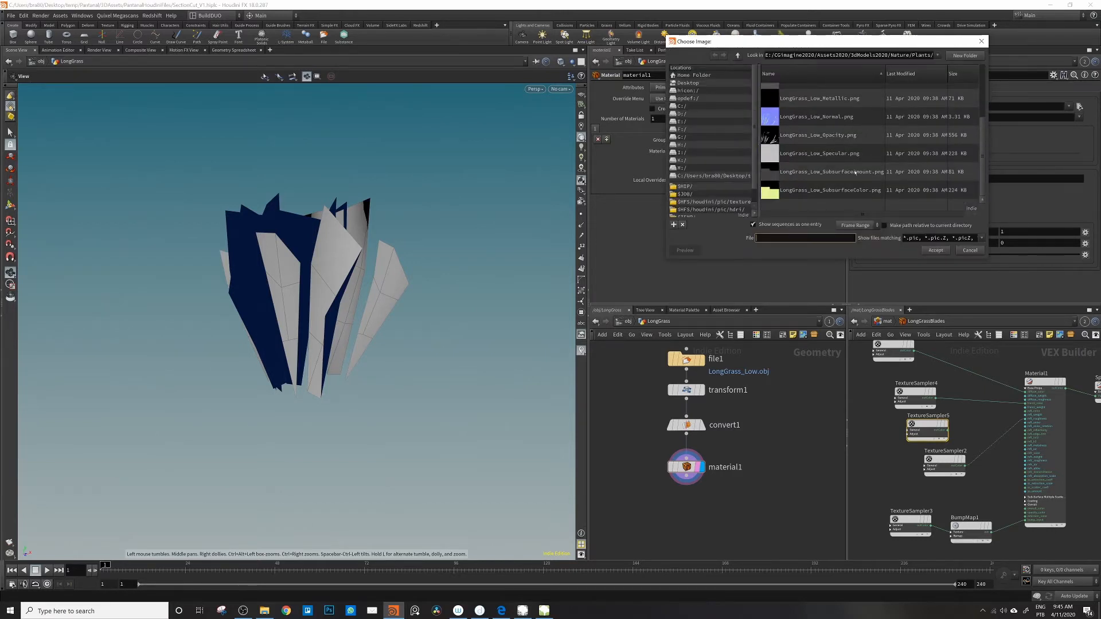
pyautogui.click(848, 174)
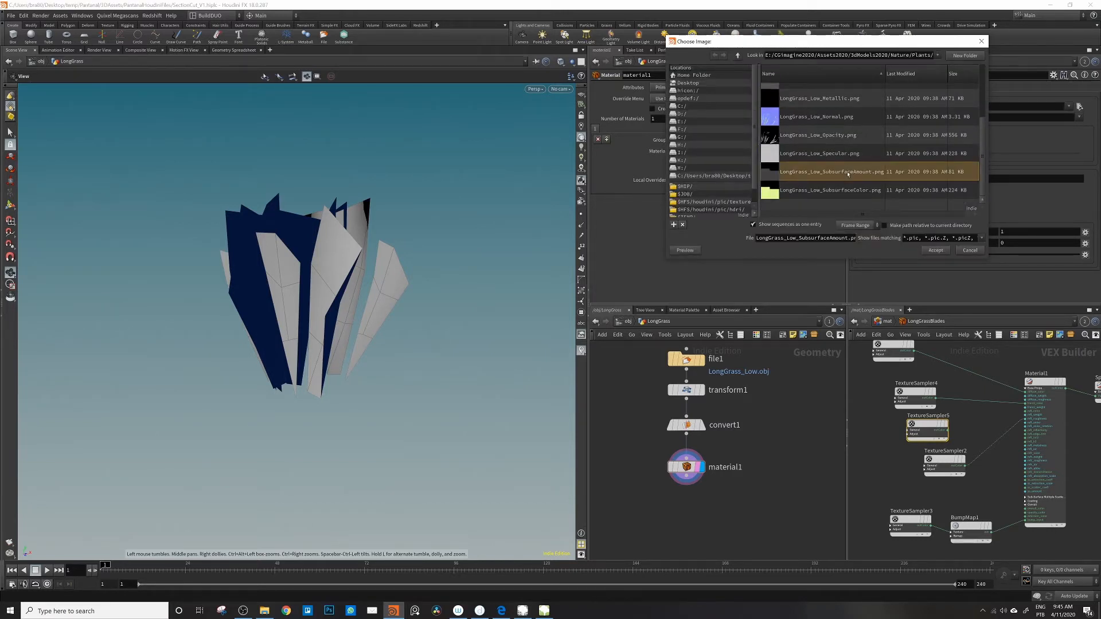
pyautogui.click(935, 251)
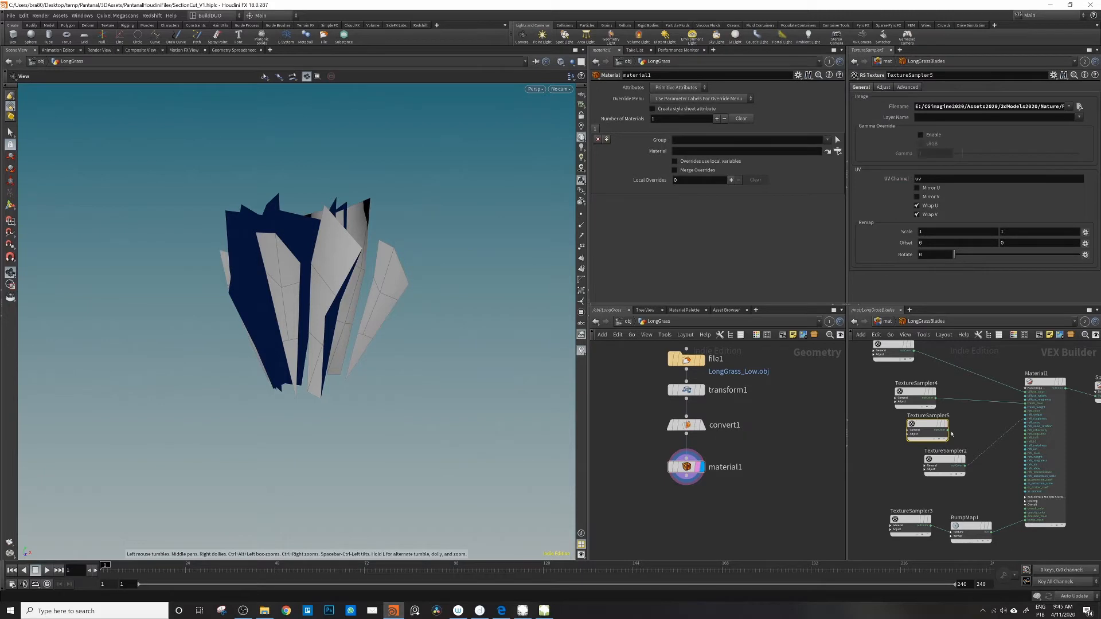
# Step: Connect the subsurface amount texture to Material1's Back-lighting/Translucency weight input
pyautogui.moveTo(947, 429); pyautogui.dragTo(1024, 408)
pyautogui.scroll(-2, 1020, 375)
pyautogui.moveTo(1027, 372); pyautogui.dragTo(997, 394, button='middle')
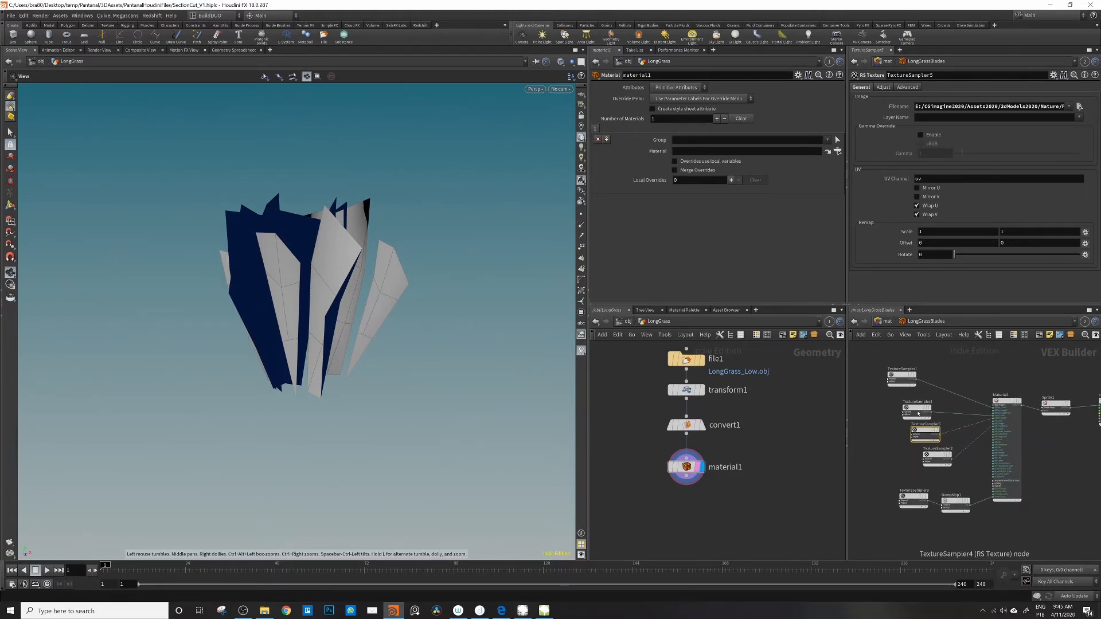
# Step: Spread out the upper texture sampler nodes in the LongGrassBlades network
pyautogui.moveTo(916, 410); pyautogui.dragTo(910, 370)
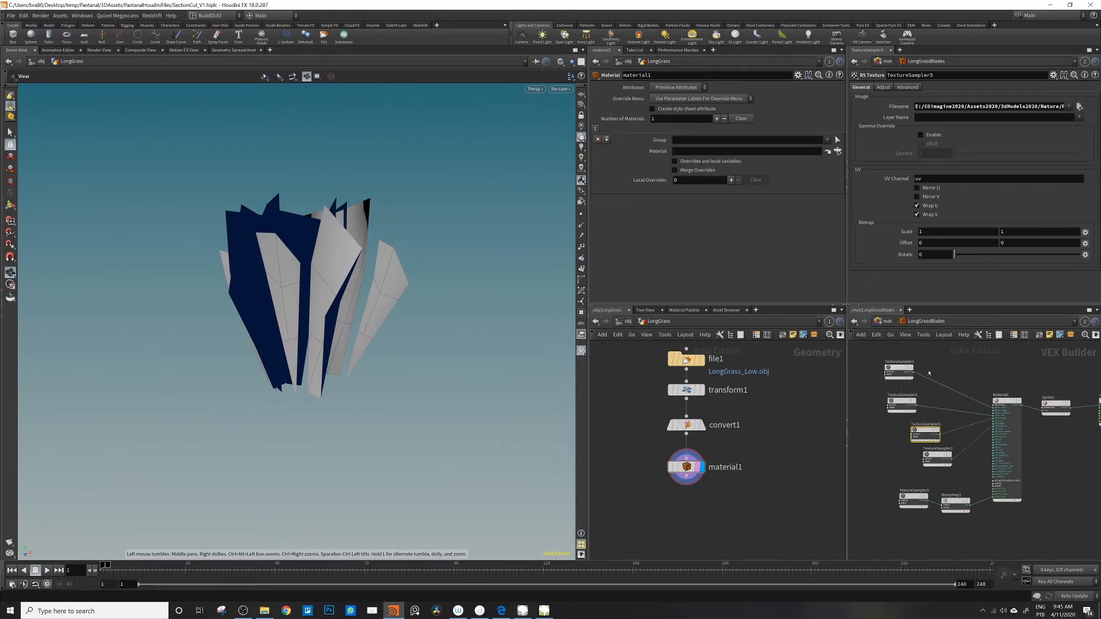
pyautogui.click(900, 402)
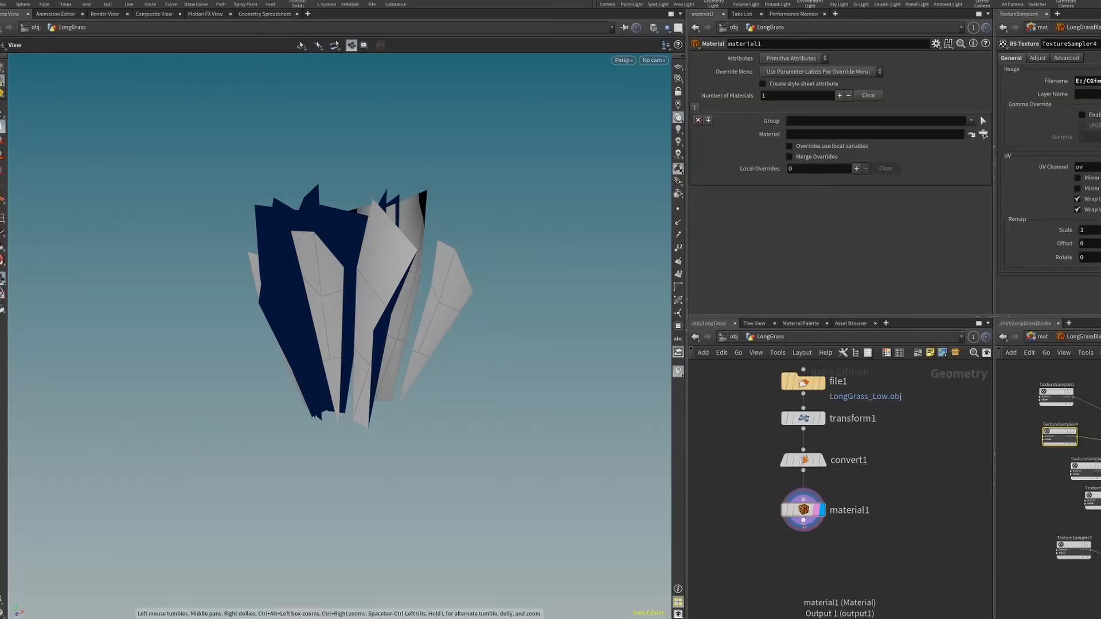
# Step: Add a Redshift Proxy Output node connected below material1 and reposition the whole LongGrass node chain
pyautogui.press('Tab')
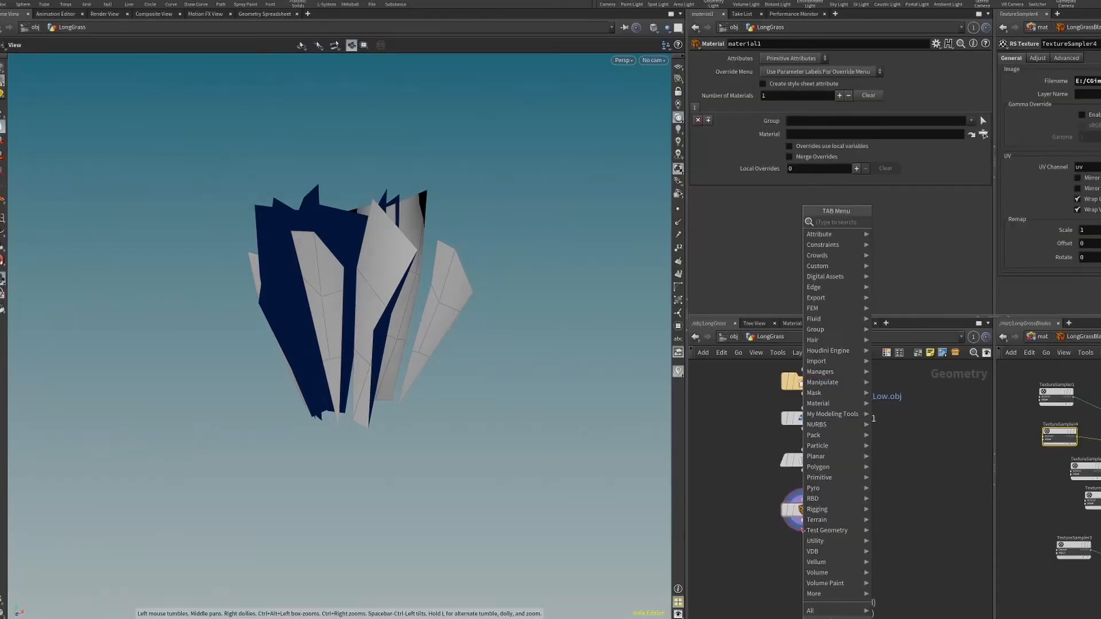
pyautogui.write('red')
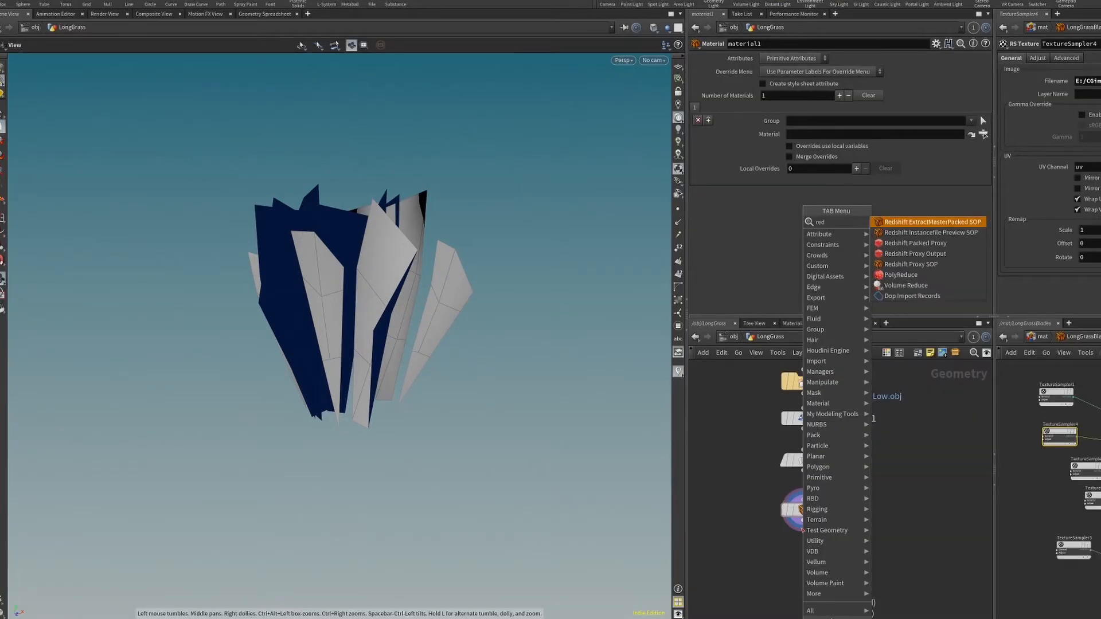
pyautogui.click(916, 254)
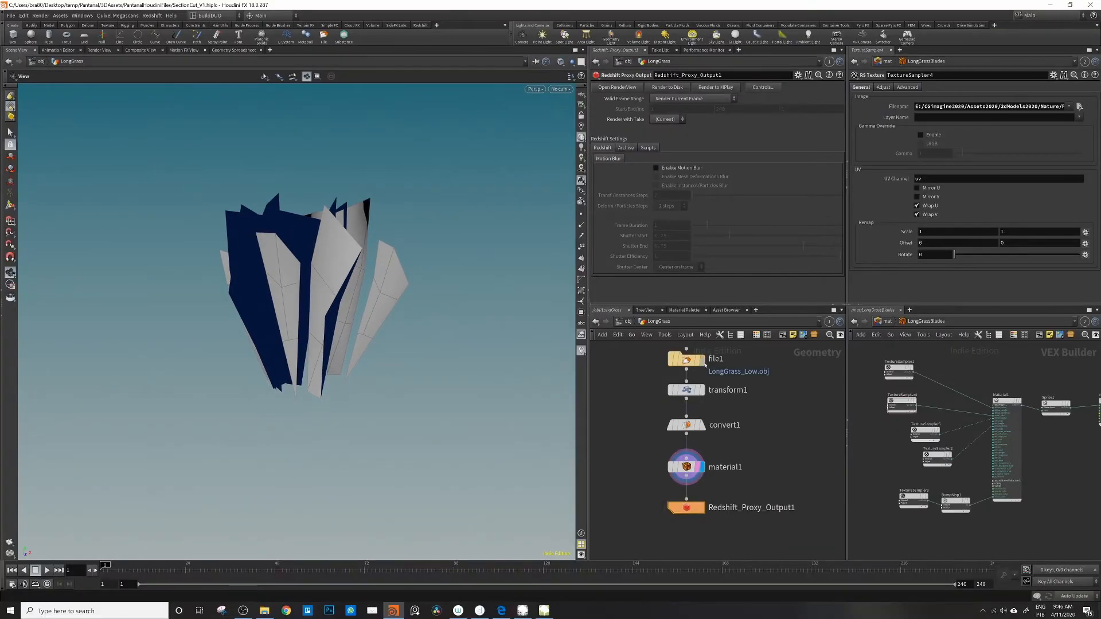
pyautogui.click(686, 509)
pyautogui.moveTo(647, 350); pyautogui.dragTo(814, 541)
pyautogui.moveTo(689, 364); pyautogui.dragTo(682, 375)
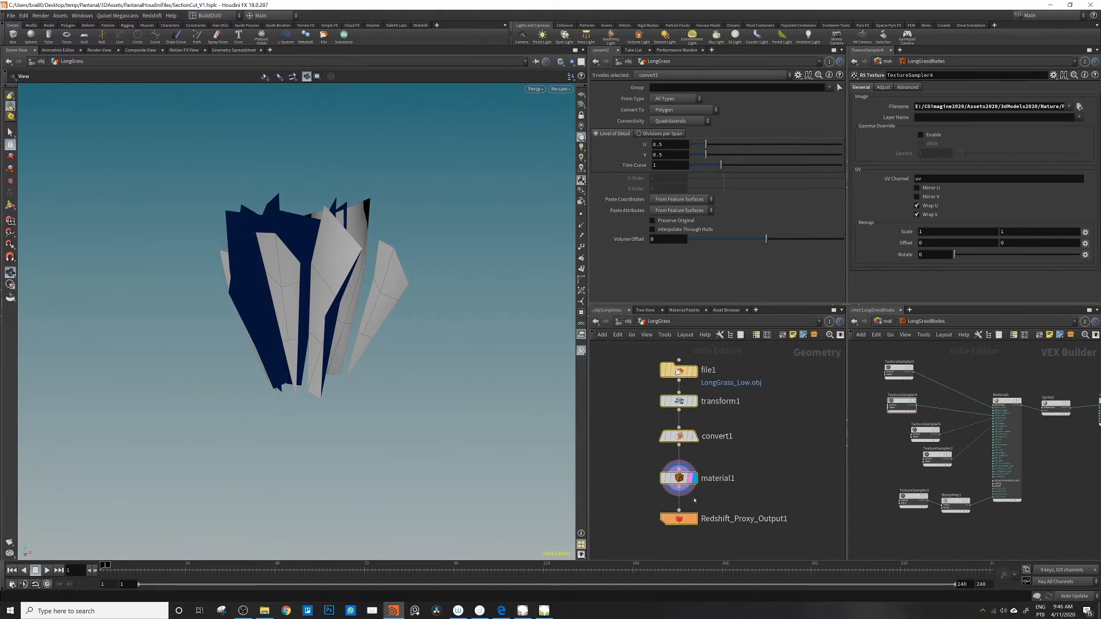
pyautogui.scroll(-3, 710, 420)
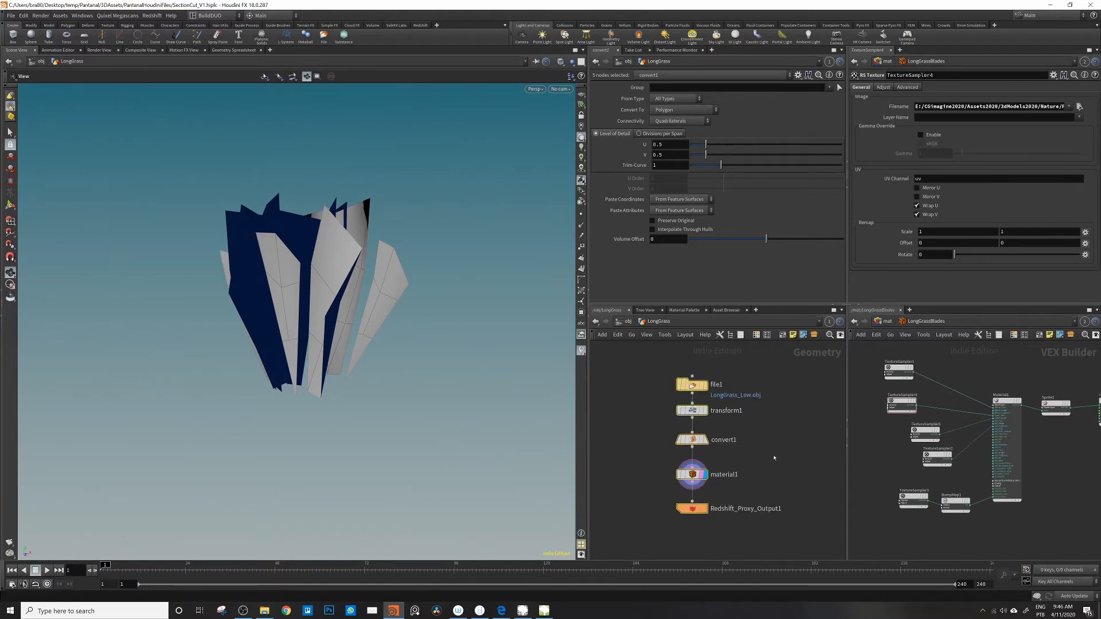
pyautogui.moveTo(710, 419); pyautogui.dragTo(729, 422, button='middle')
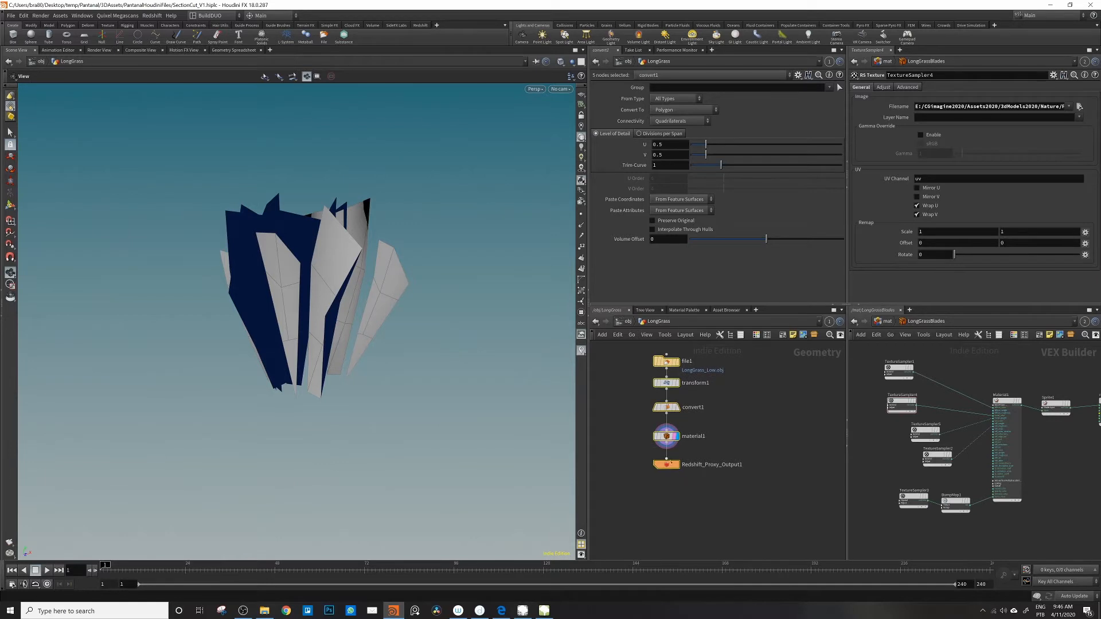
pyautogui.moveTo(648, 465); pyautogui.dragTo(648, 469, button='middle')
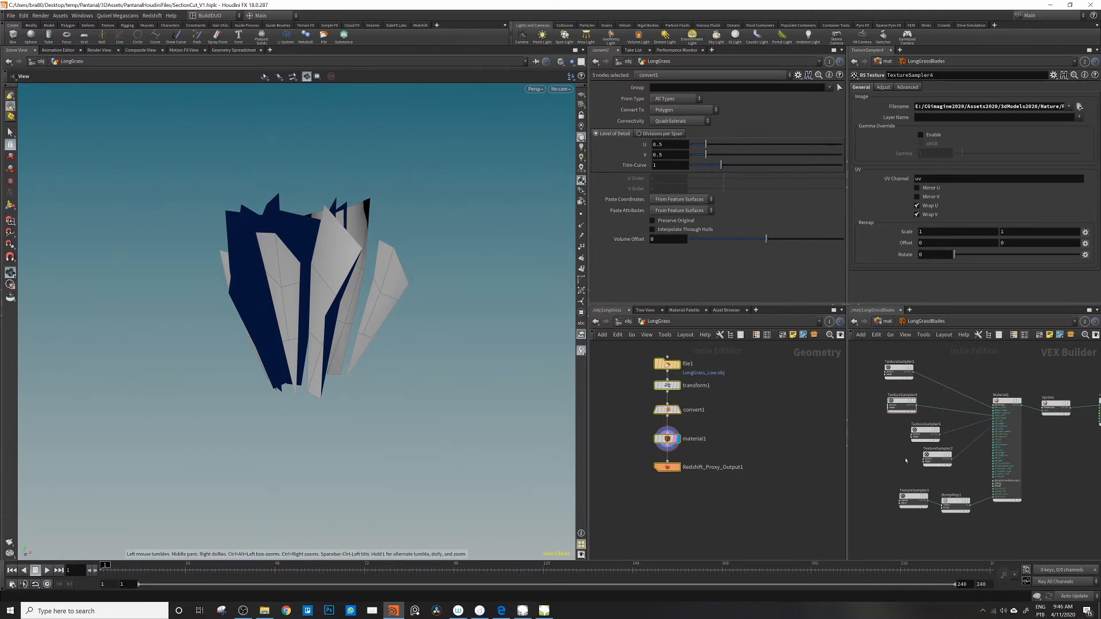
# Step: Preview the textured long grass in Redshift Render View, examining the blades up close and the whole clump
pyautogui.click(420, 25)
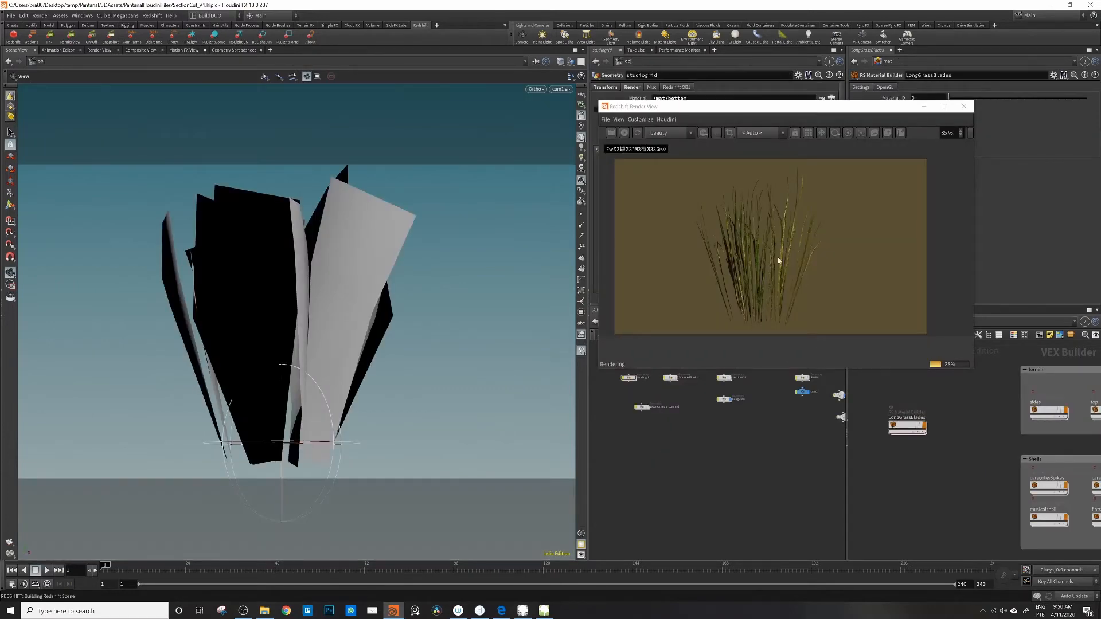
pyautogui.moveTo(256, 330); pyautogui.dragTo(401, 301, button='right')
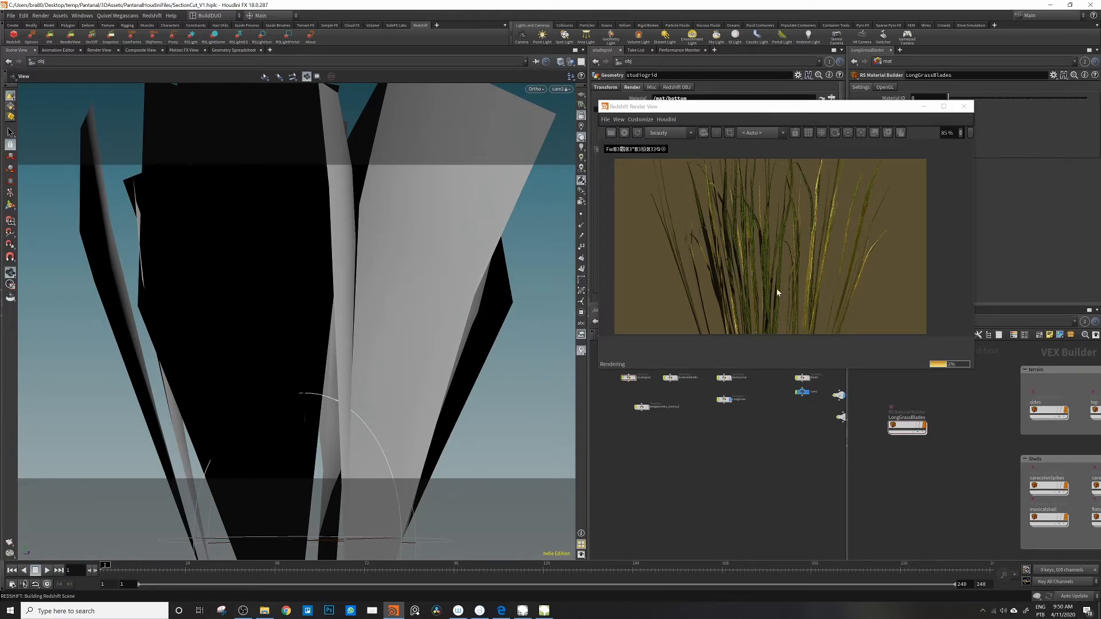
pyautogui.scroll(-10, 379, 312)
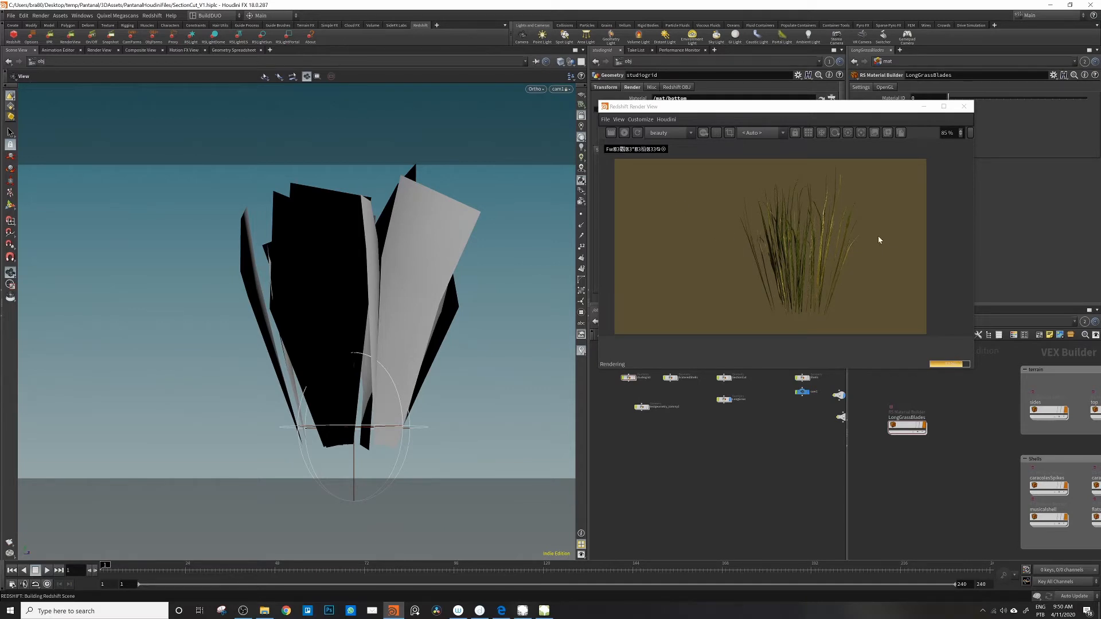
# Step: Save the scene, stop the Redshift render and move the Render View off the workspace
pyautogui.hotkey('ctrl', 's')
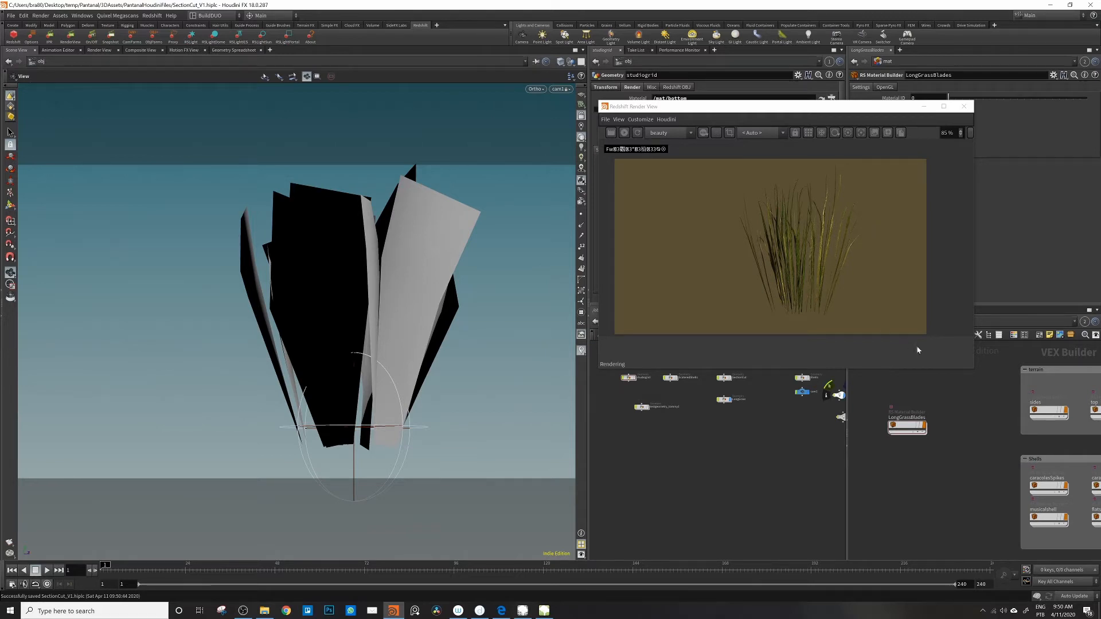
pyautogui.click(624, 132)
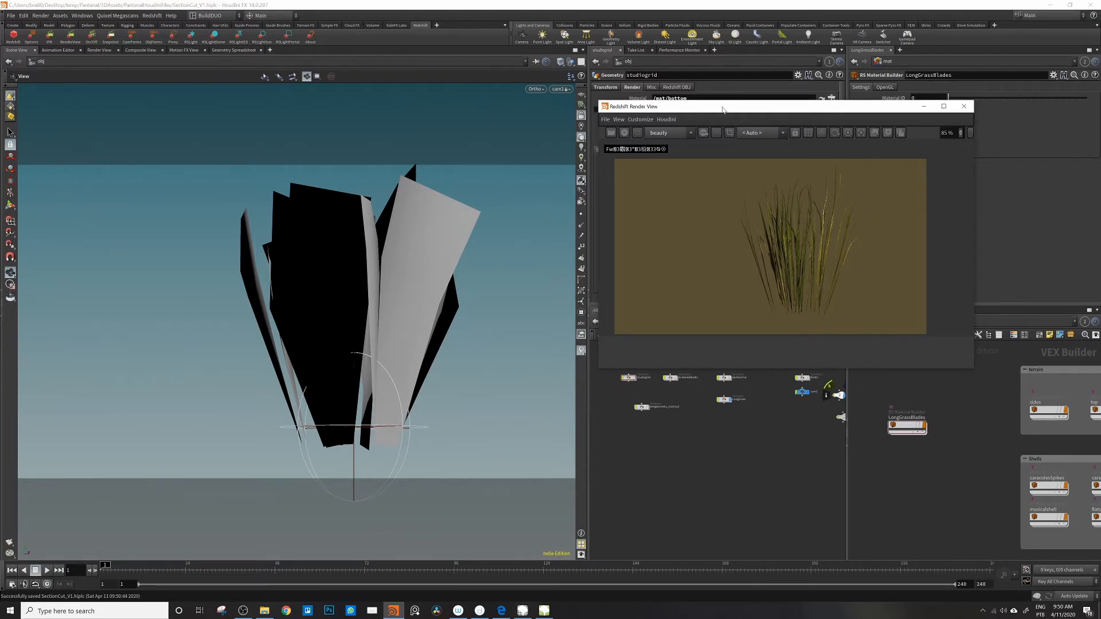
pyautogui.moveTo(721, 108); pyautogui.dragTo(0, 172)
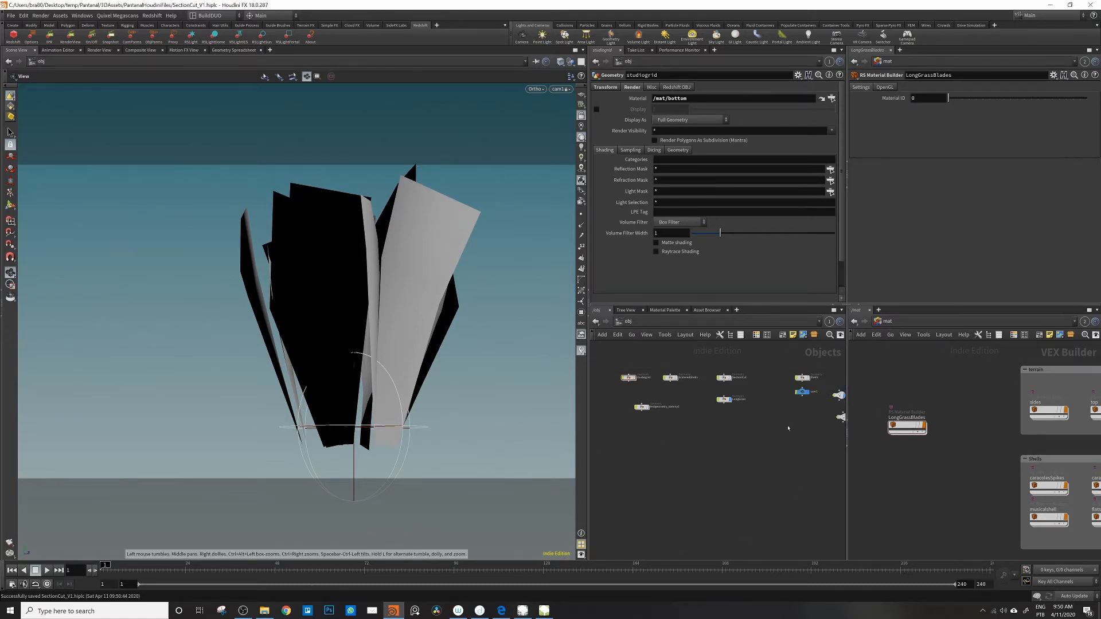
# Step: Open the LongGrass network and show the archive settings of its Redshift Proxy Output node
pyautogui.moveTo(789, 428); pyautogui.dragTo(763, 422, button='middle')
pyautogui.doubleClick(698, 395)
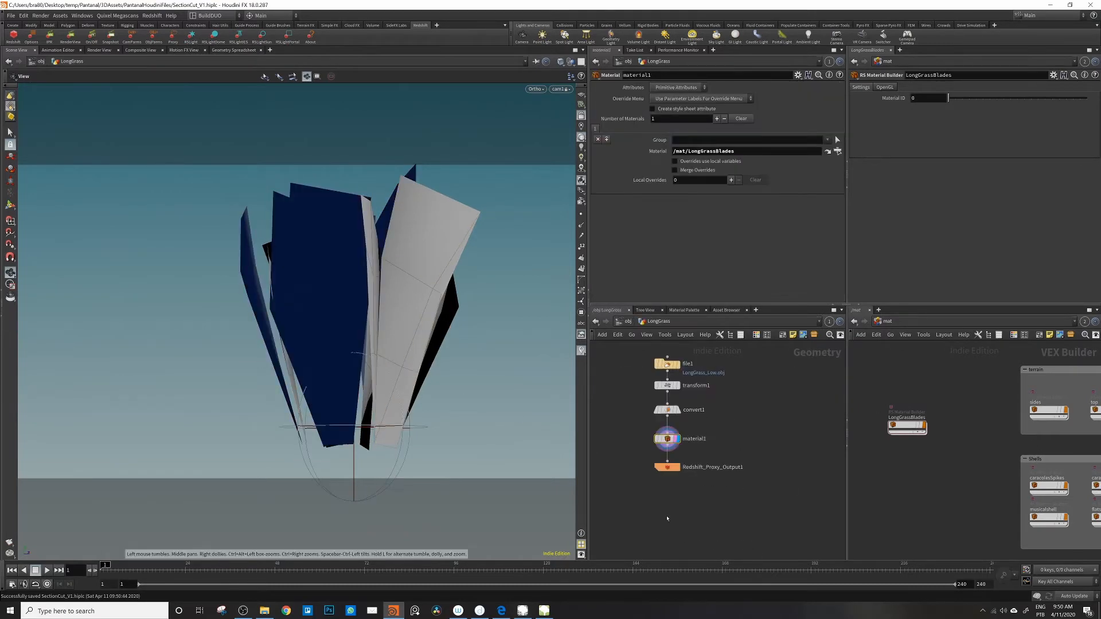
pyautogui.click(667, 467)
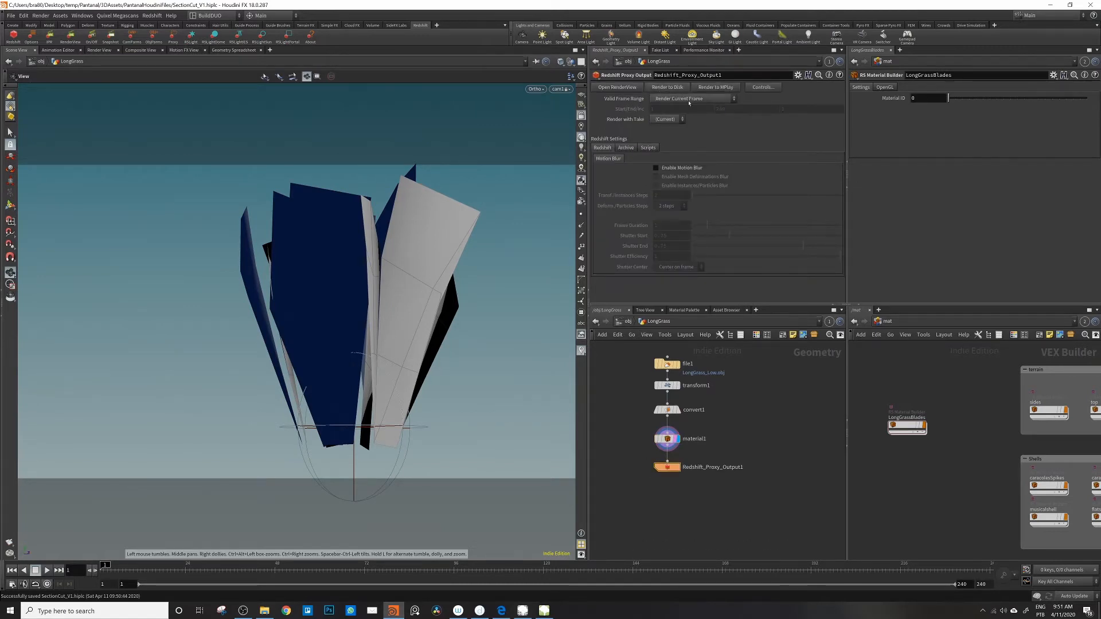
pyautogui.click(625, 148)
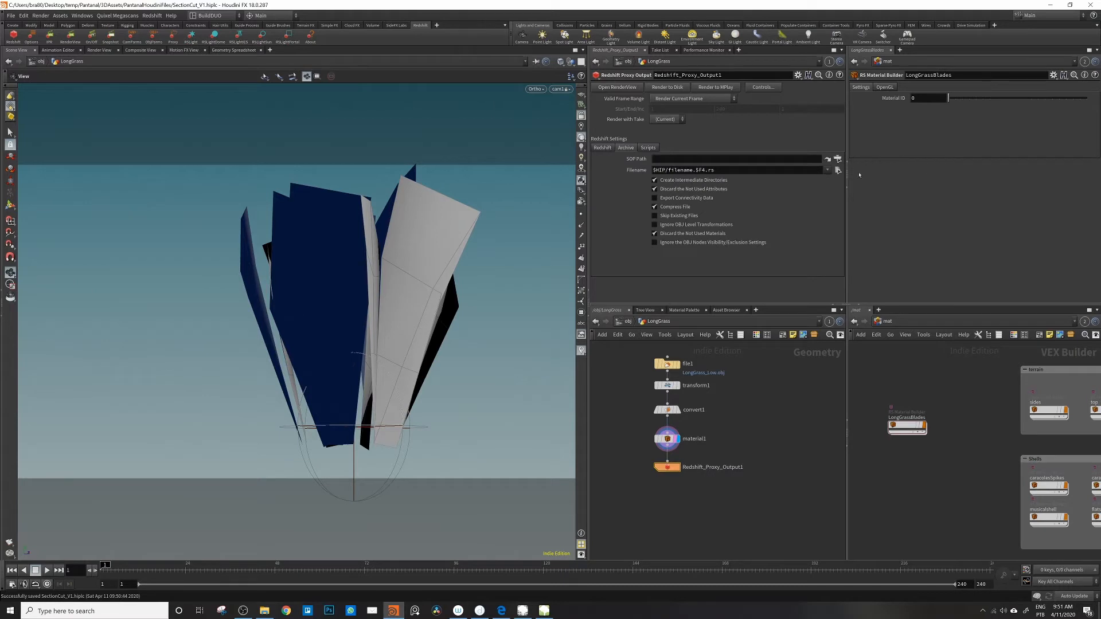
# Step: Choose the proxy's output file location, browsing from E:/CGimagine2020/Assets2020/ to 3dModels2020/Nature/Plants
pyautogui.click(838, 170)
pyautogui.click(713, 213)
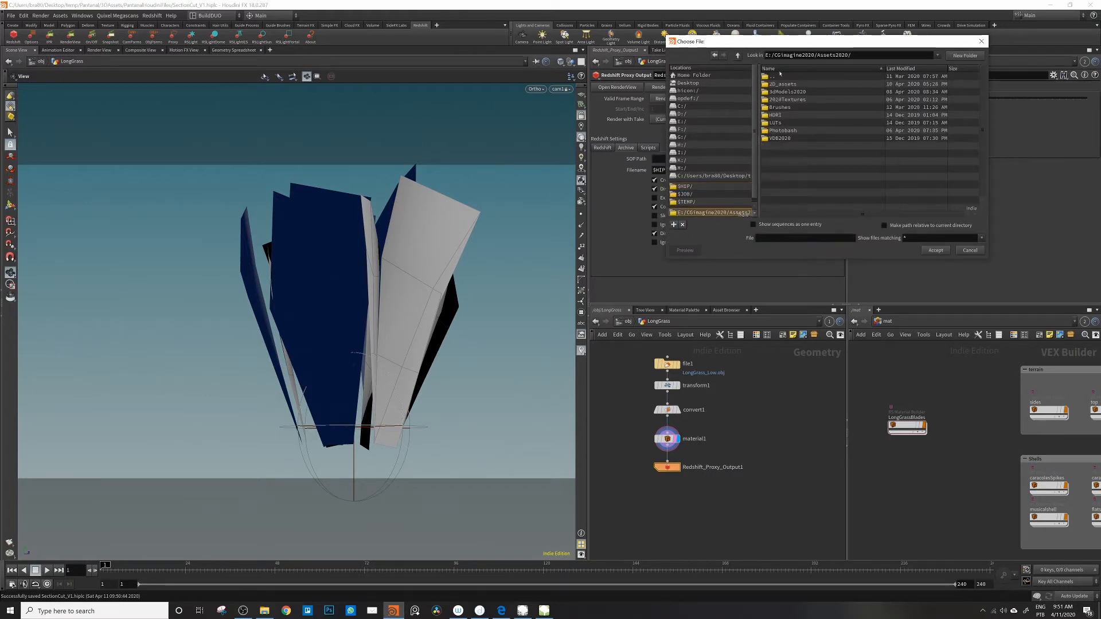
pyautogui.doubleClick(788, 93)
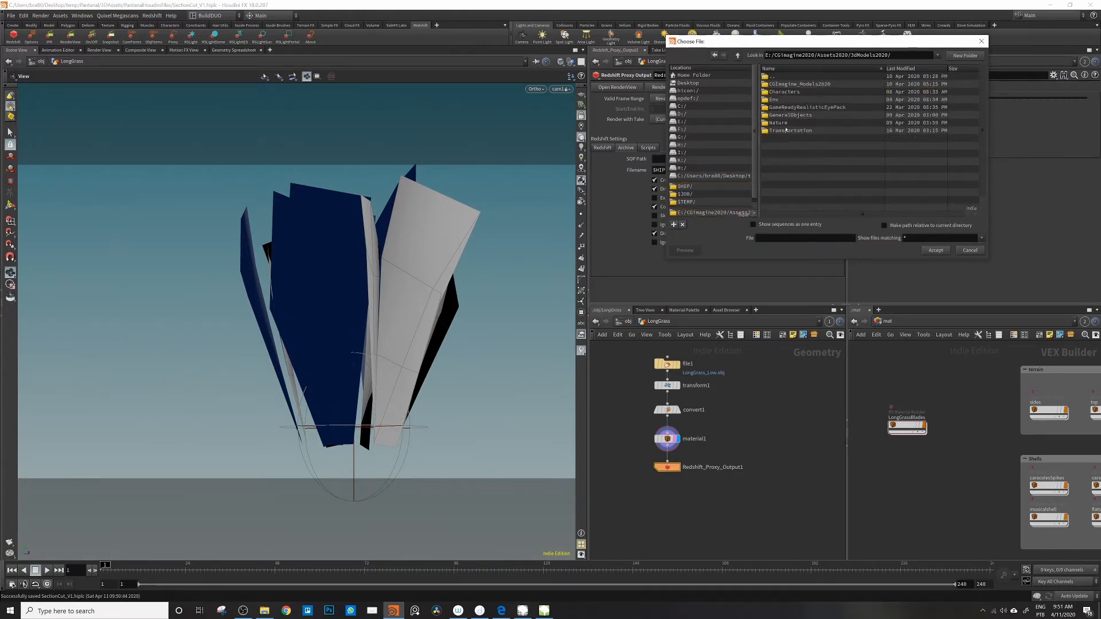
pyautogui.doubleClick(778, 123)
pyautogui.doubleClick(778, 99)
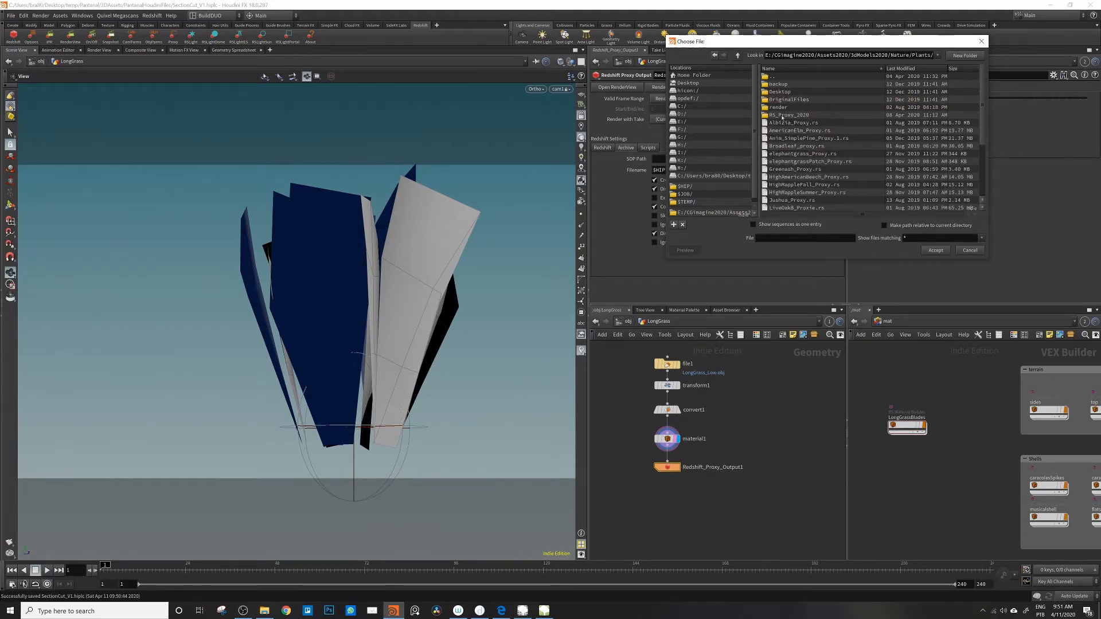
# Step: Look through the existing proxies in RS_Proxy_2020 and set the output file name there to LongGrass
pyautogui.scroll(-5, 808, 163)
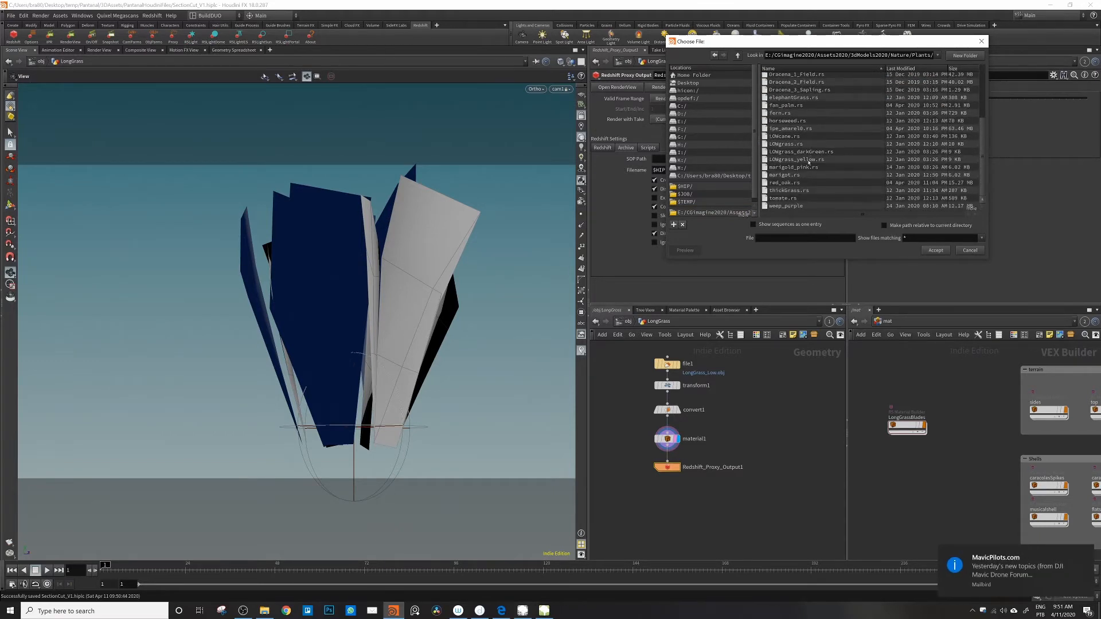
pyautogui.scroll(4, 806, 155)
pyautogui.scroll(-5, 785, 90)
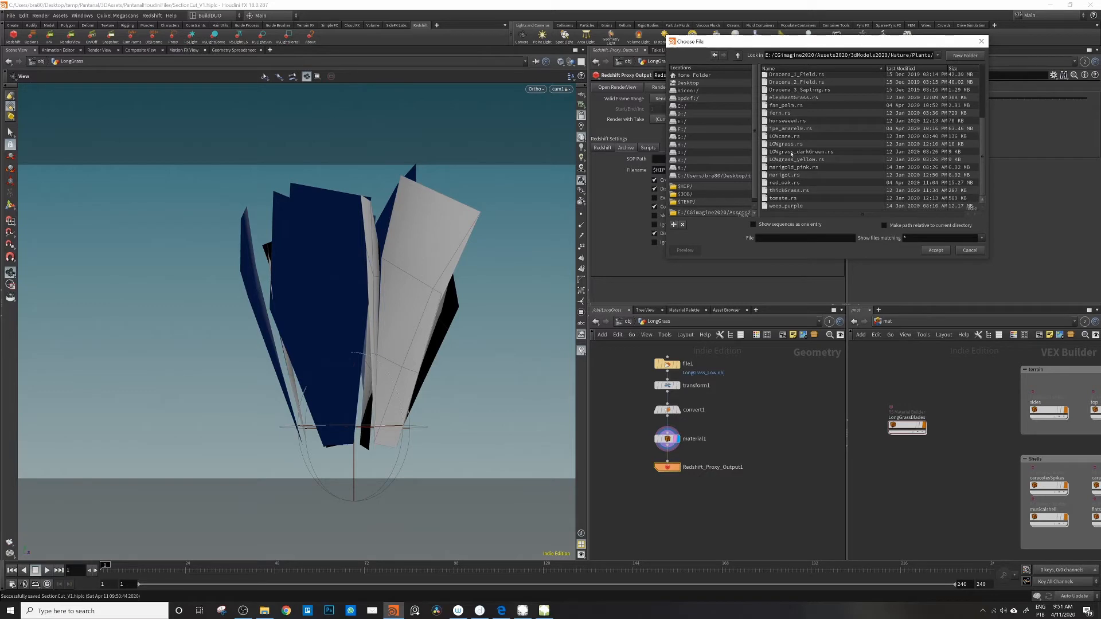
pyautogui.scroll(4, 791, 154)
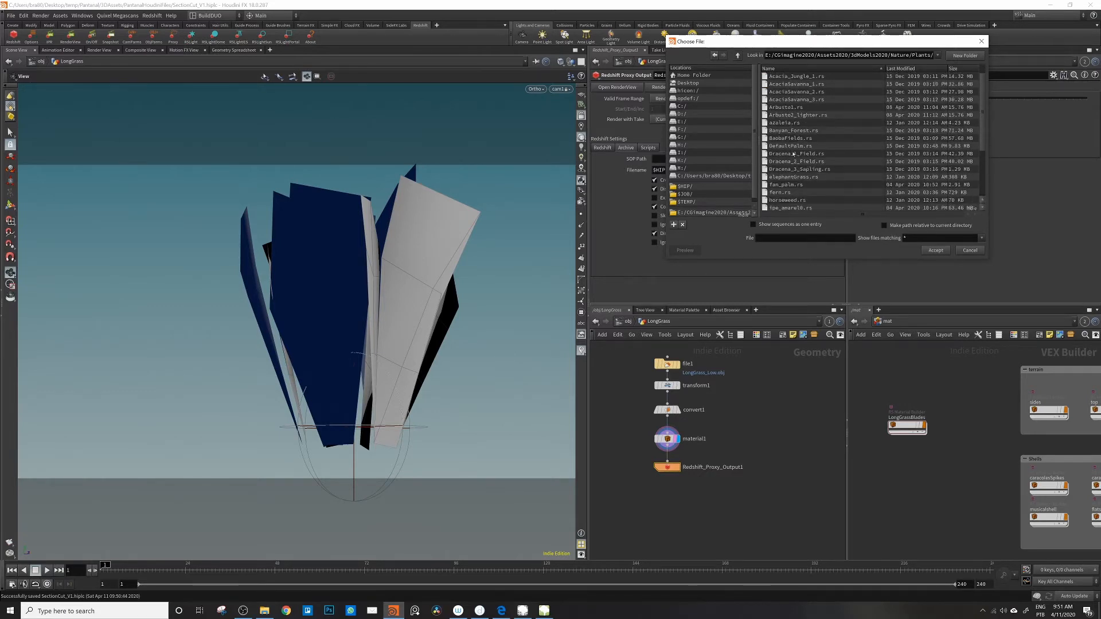
pyautogui.scroll(1, 794, 150)
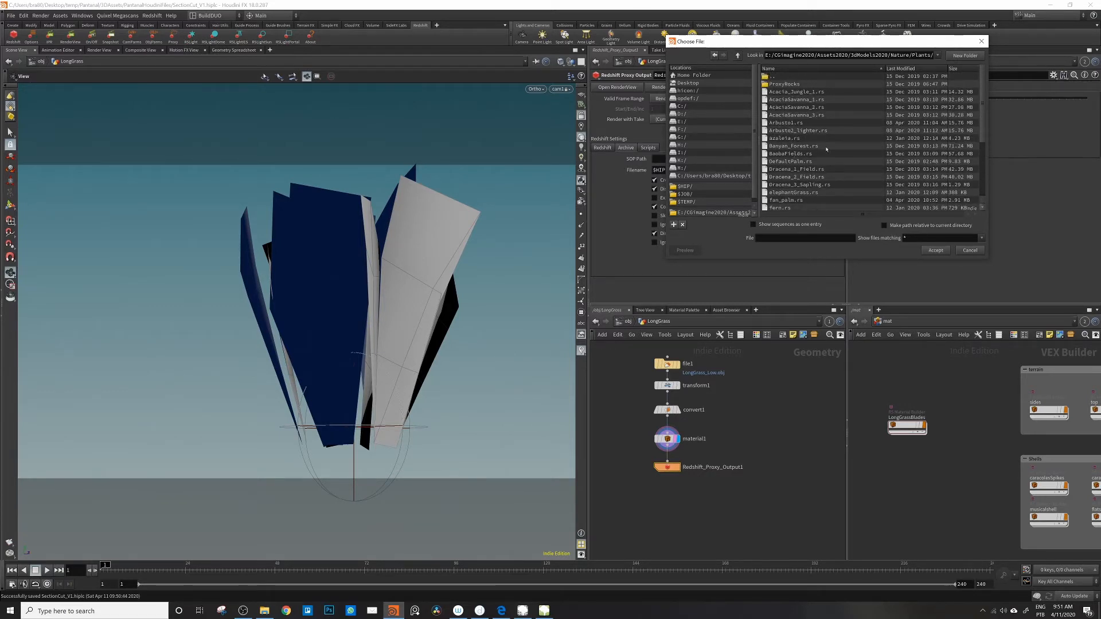
pyautogui.scroll(-4, 827, 149)
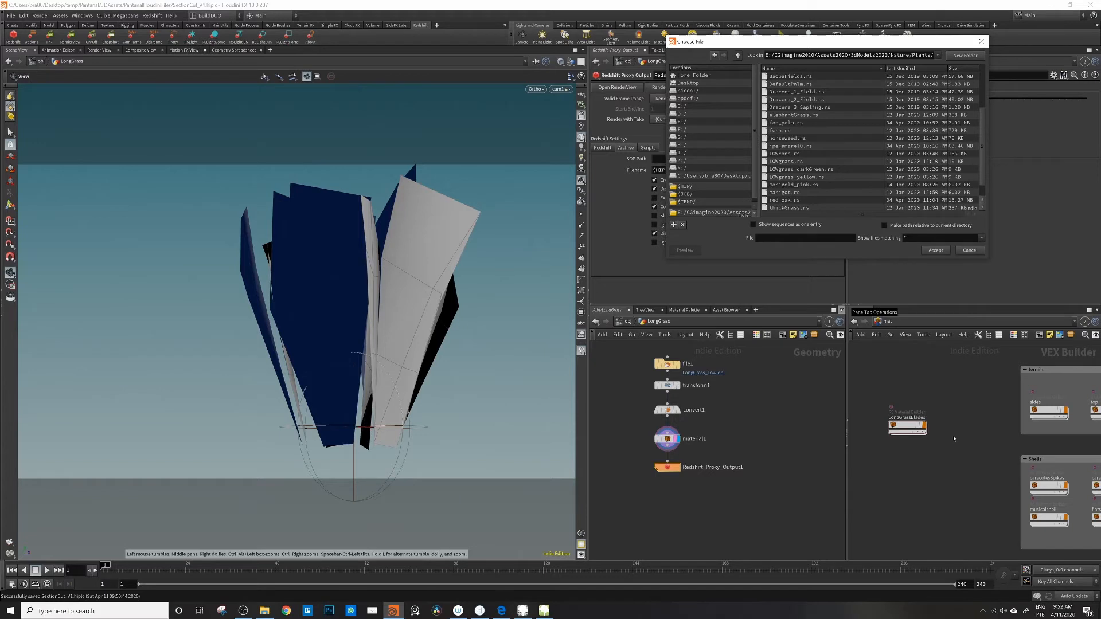
pyautogui.scroll(-1, 797, 167)
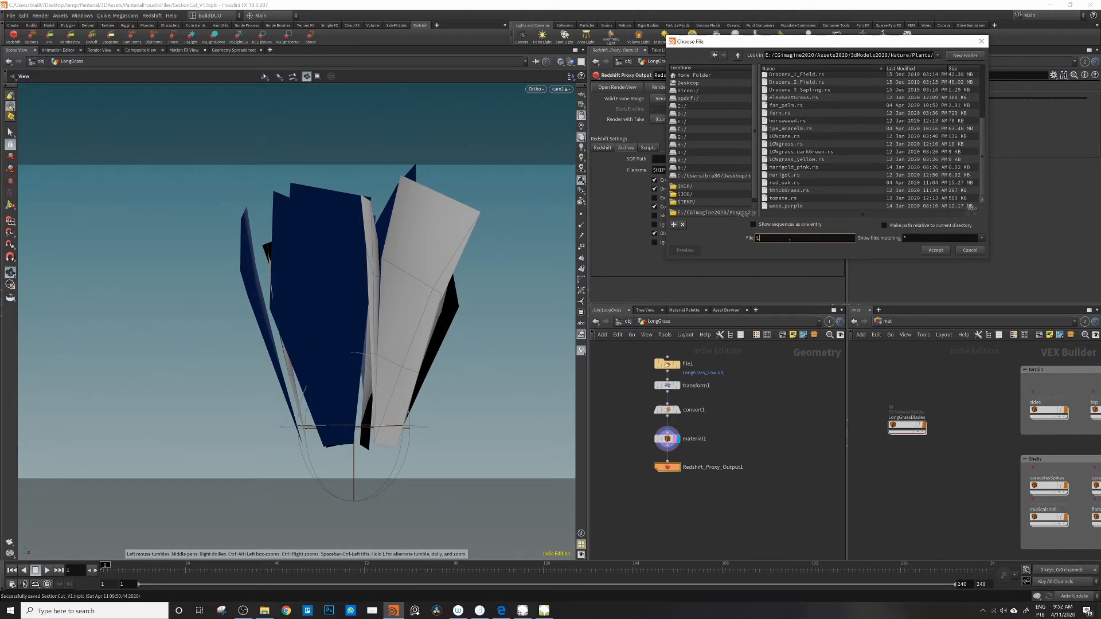
pyautogui.write('ongGrassLOW.rs')
pyautogui.click(940, 250)
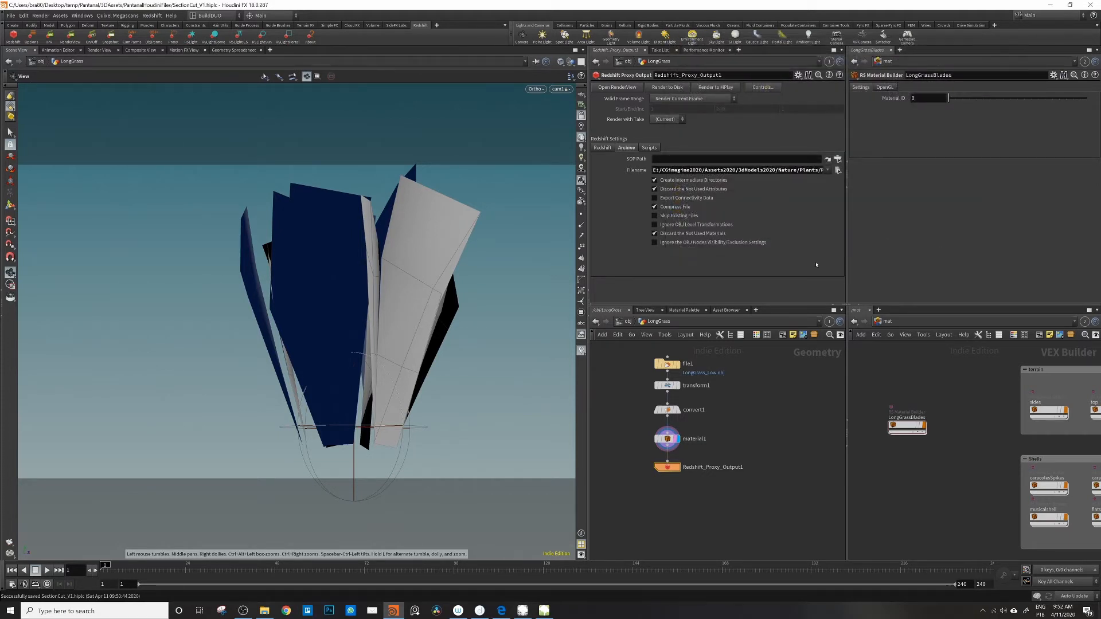
# Step: Check the proxy output's script and motion blur settings and render the current frame's proxy to disk
pyautogui.click(649, 147)
pyautogui.click(607, 148)
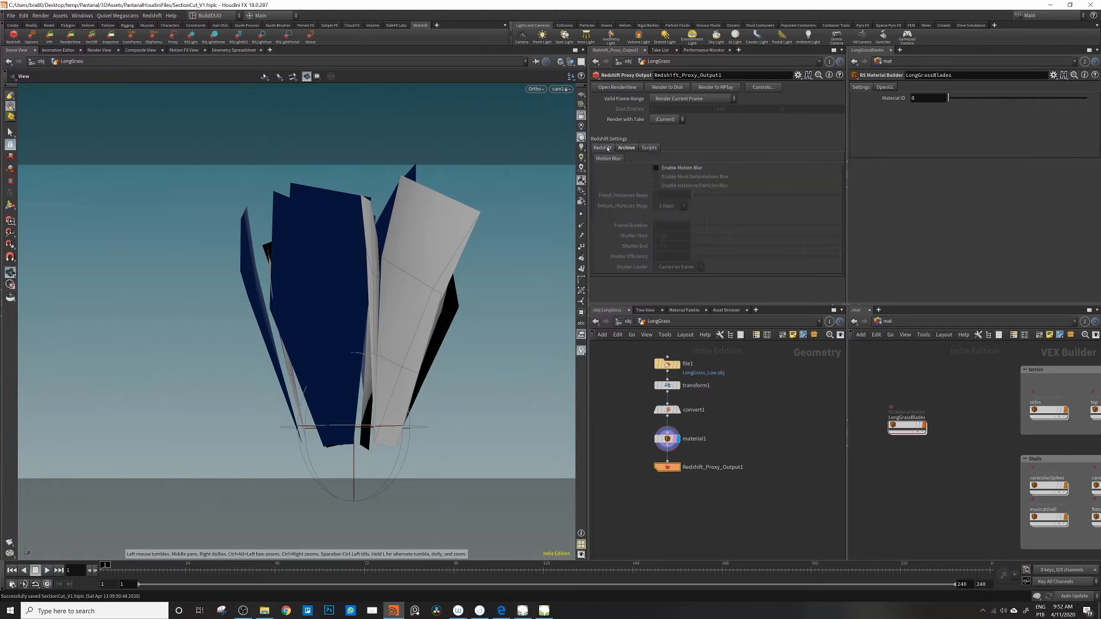
pyautogui.click(681, 87)
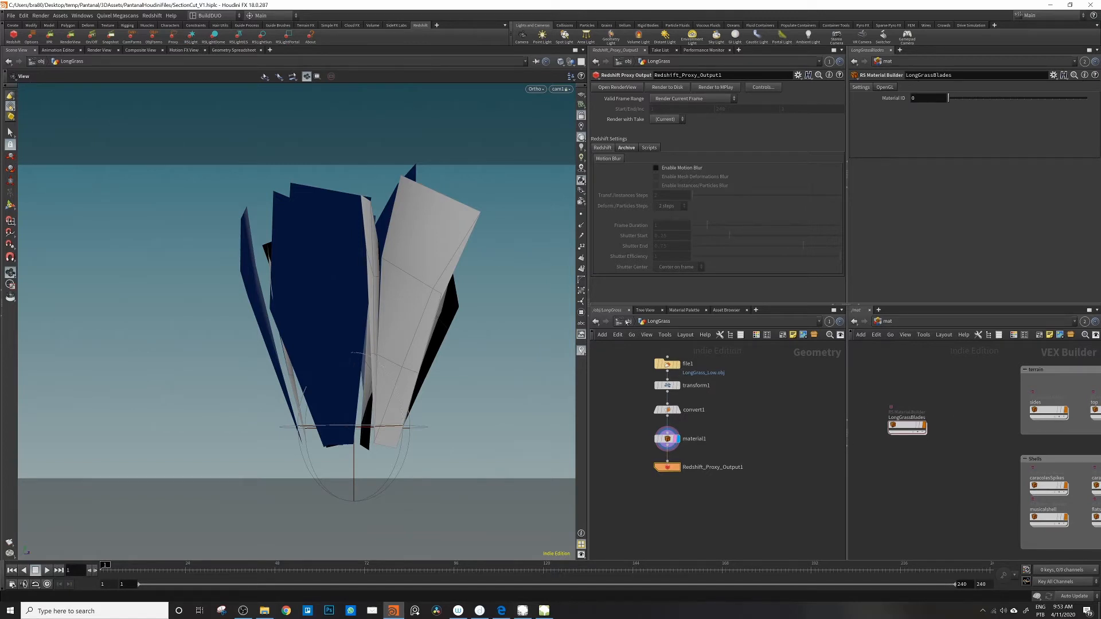
# Step: Delete the LongGrassBlades material from the mat network and the LongGrass geometry object from the obj network
pyautogui.click(628, 322)
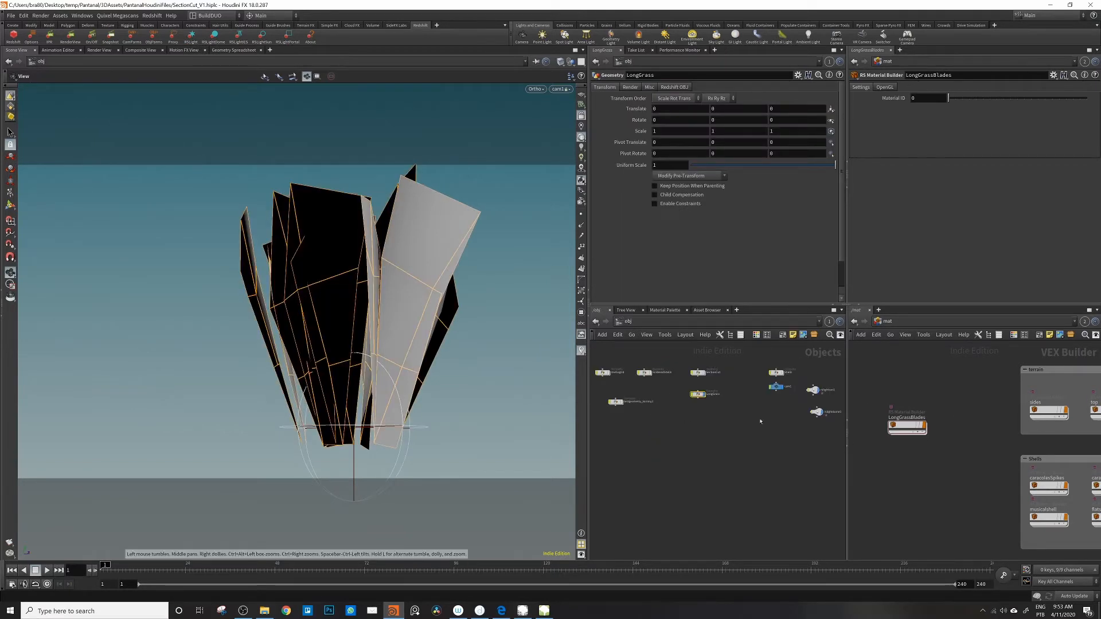
pyautogui.moveTo(877, 458); pyautogui.dragTo(975, 389)
pyautogui.press('Delete')
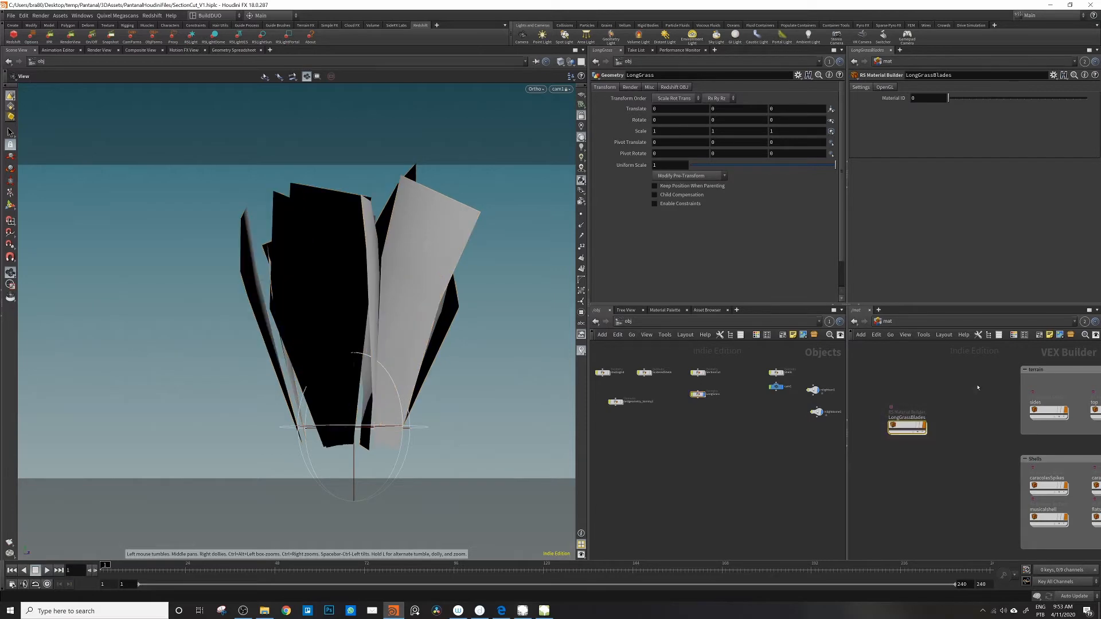
pyautogui.moveTo(676, 425); pyautogui.dragTo(734, 386)
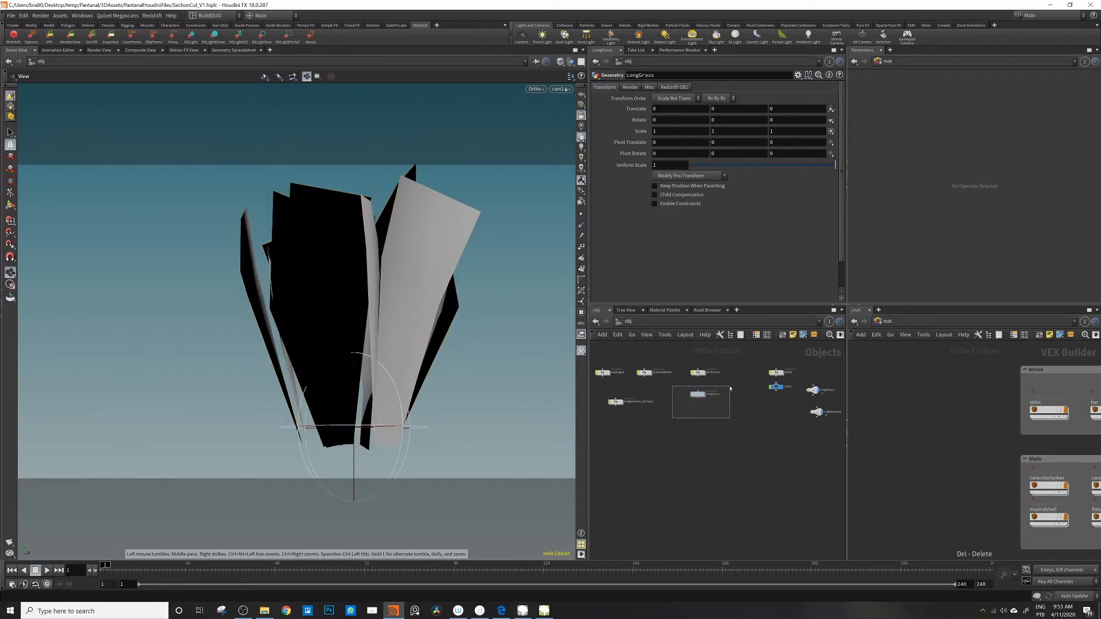
pyautogui.press('Delete')
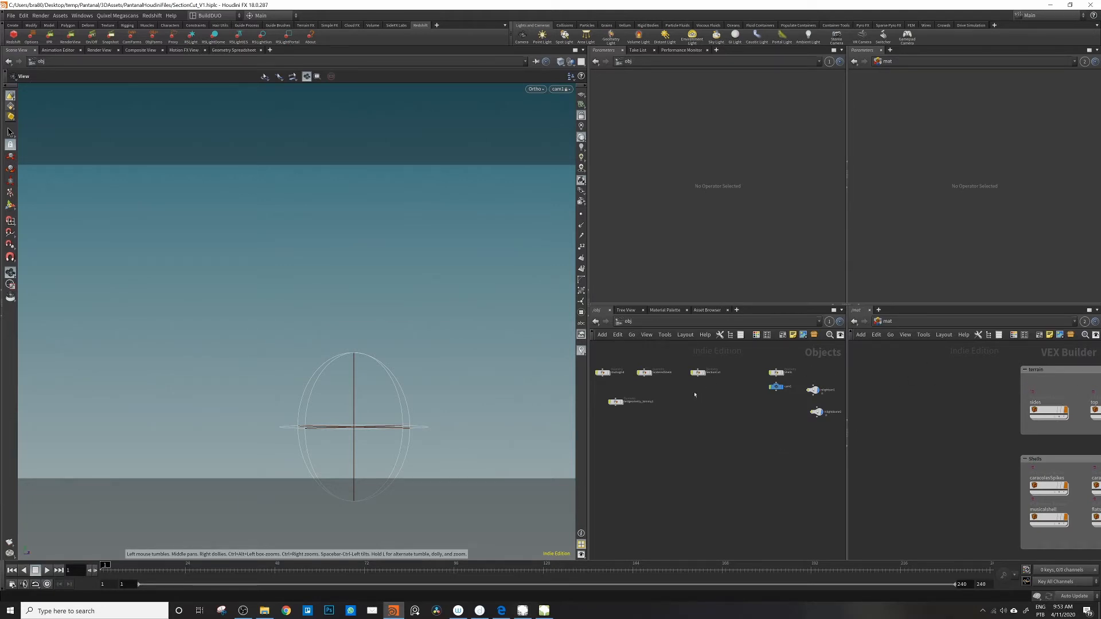
# Step: Create a Redshift Proxy object and place it in a free area of the obj network
pyautogui.click(172, 38)
pyautogui.moveTo(816, 414); pyautogui.dragTo(723, 416)
pyautogui.scroll(4, 674, 440)
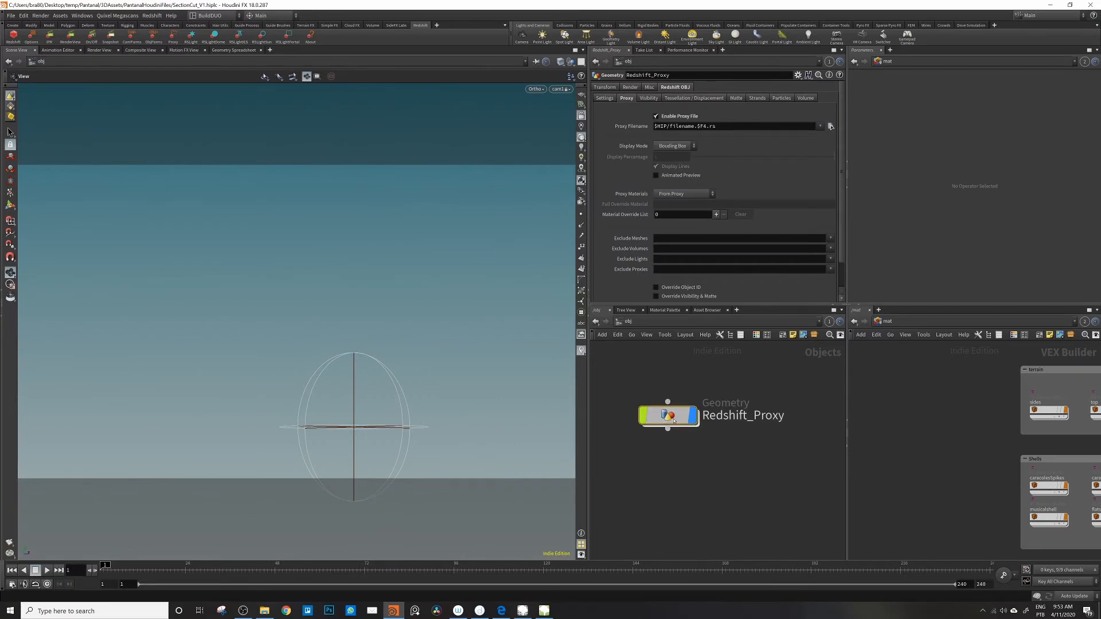
# Step: Colour the Redshift_Proxy node light green and change its node shape to a circle
pyautogui.scroll(2, 677, 437)
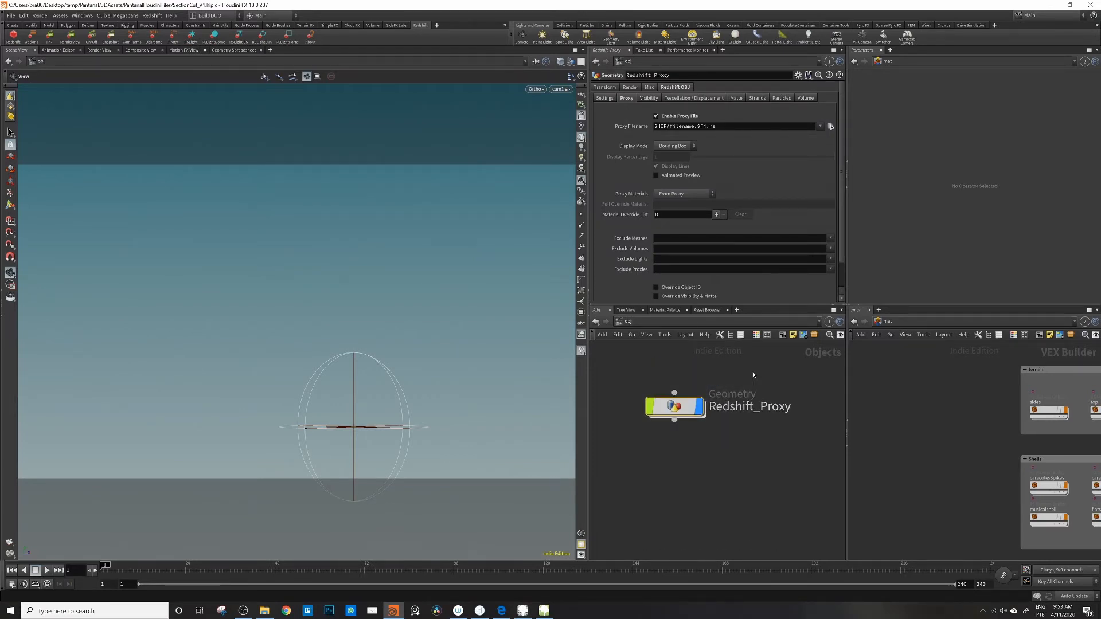
pyautogui.press('c')
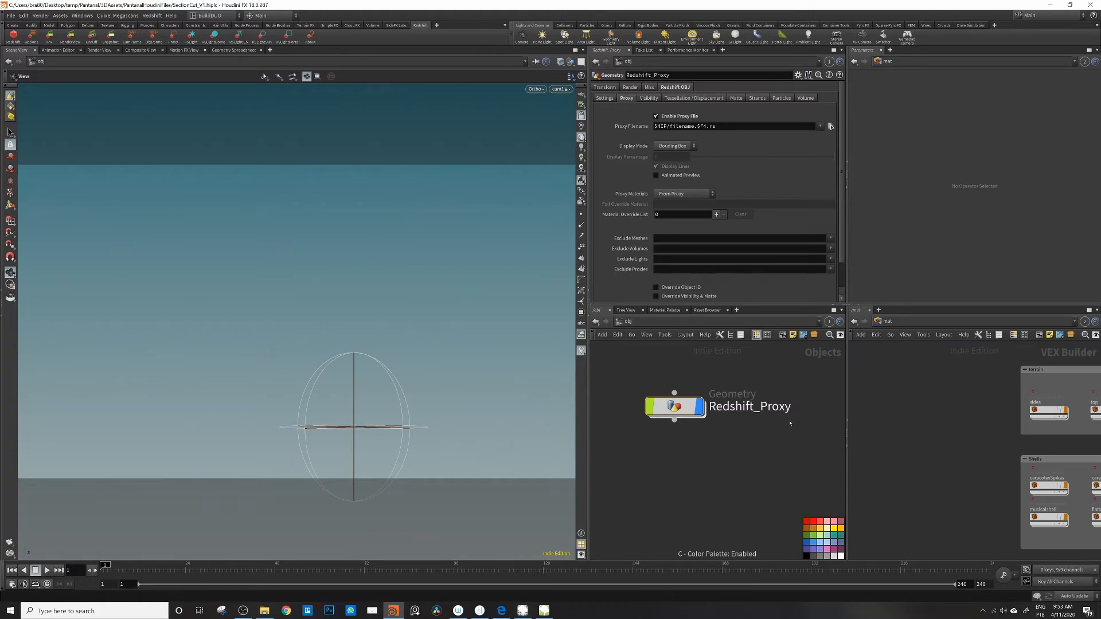
pyautogui.click(815, 535)
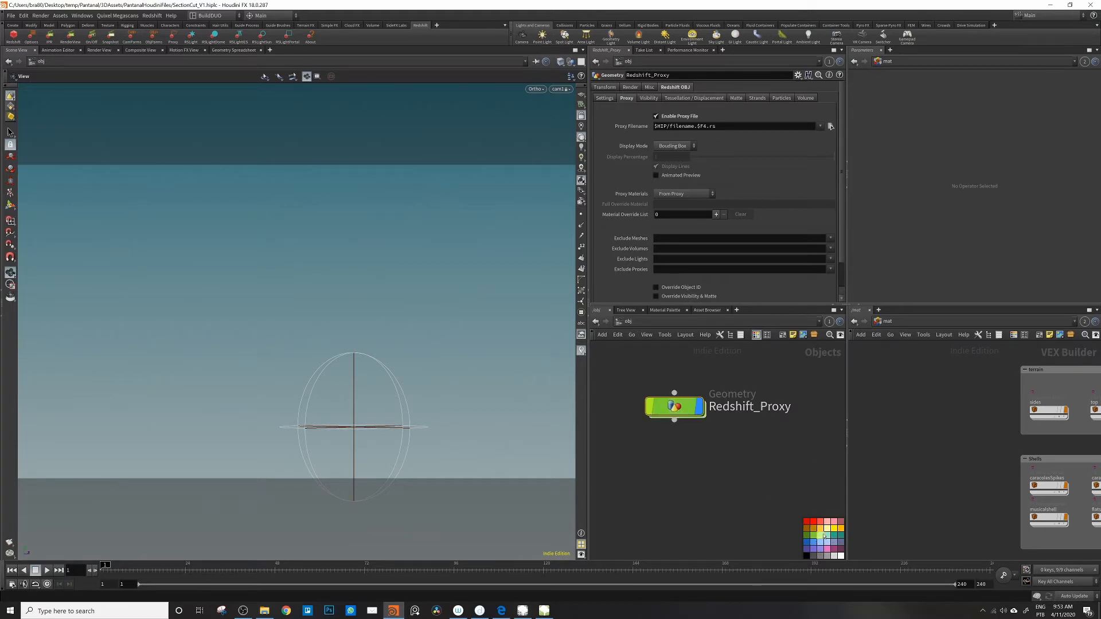
pyautogui.press('z')
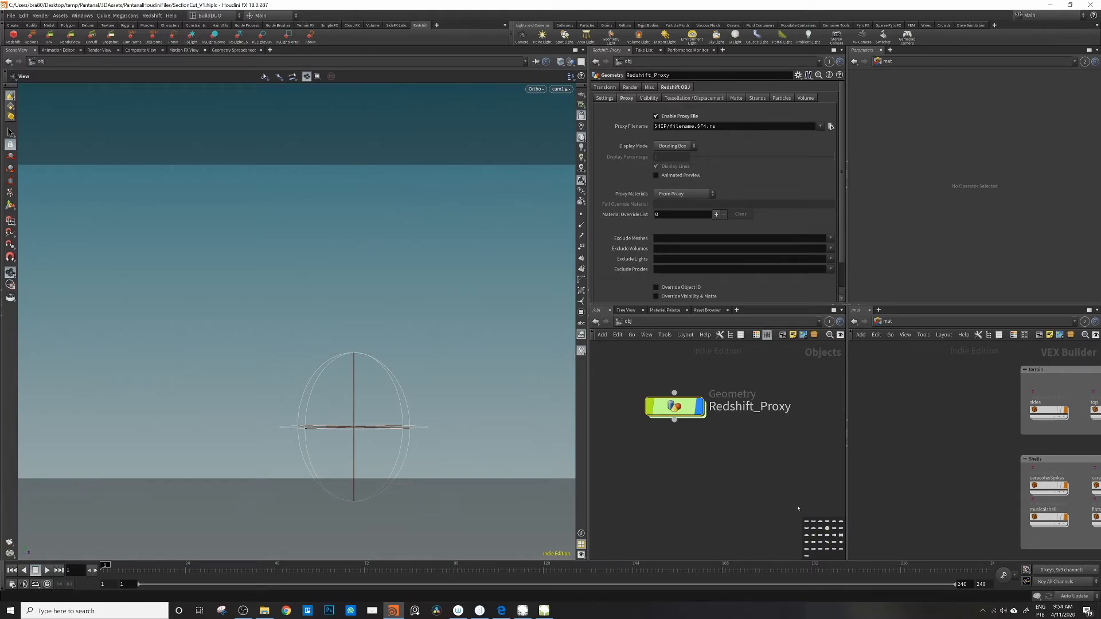
pyautogui.click(827, 529)
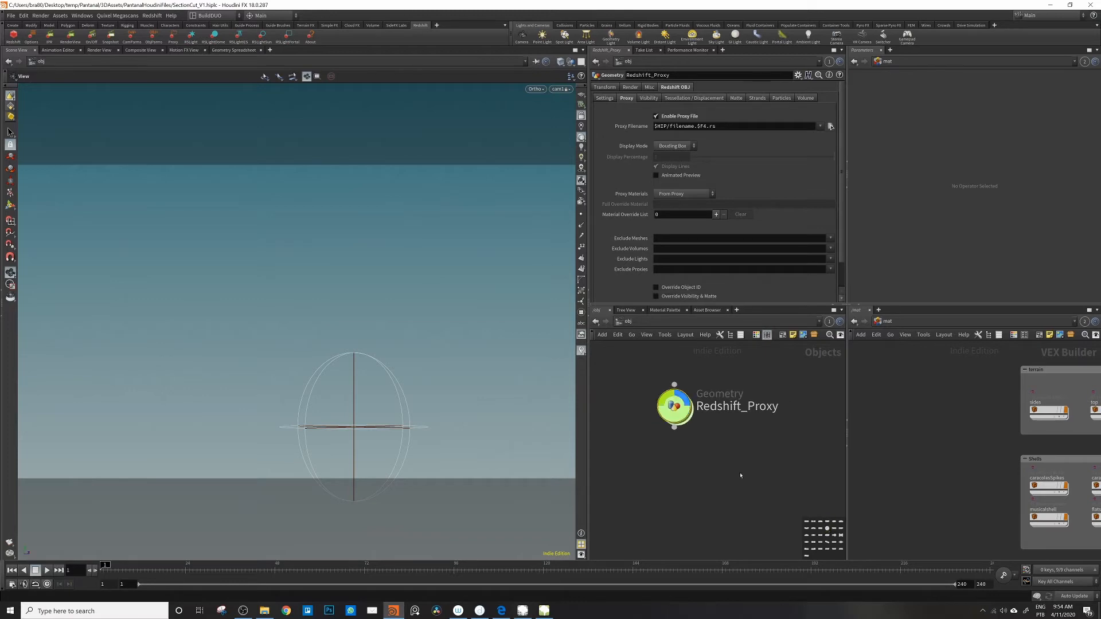
pyautogui.moveTo(683, 413)
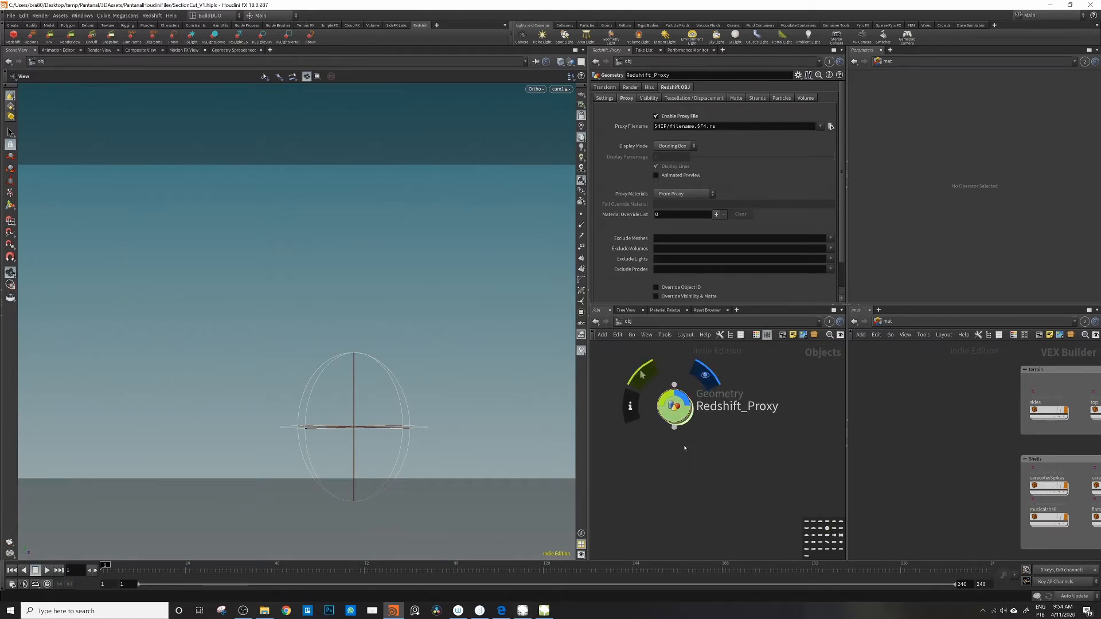
# Step: Rename the Redshift_Proxy node as LongGrass
pyautogui.scroll(-5, 684, 415)
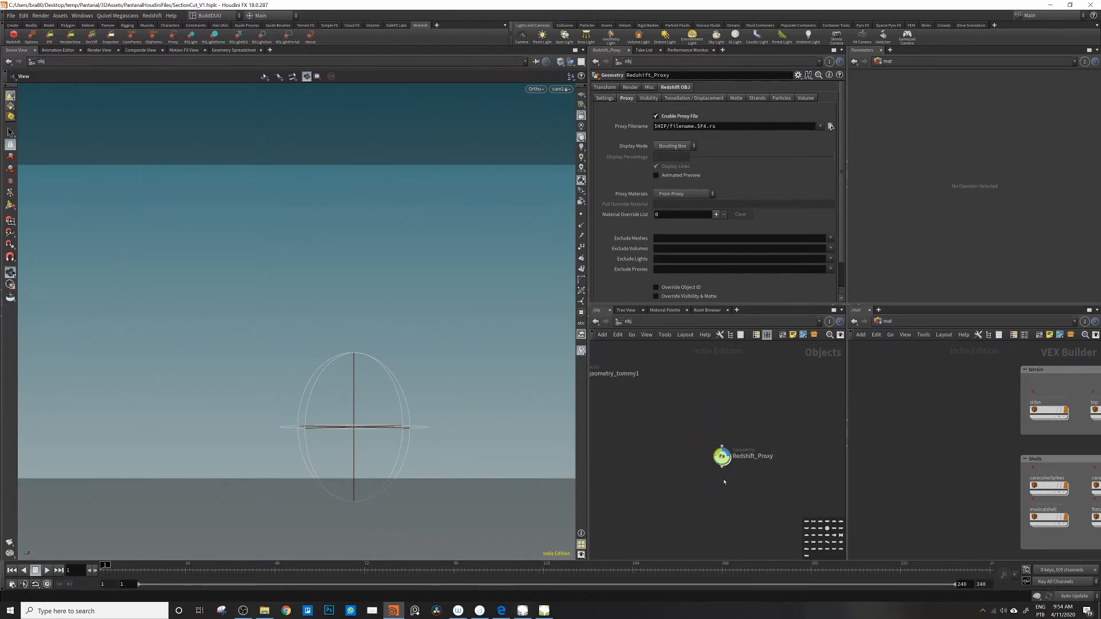
pyautogui.moveTo(724, 466); pyautogui.dragTo(692, 453)
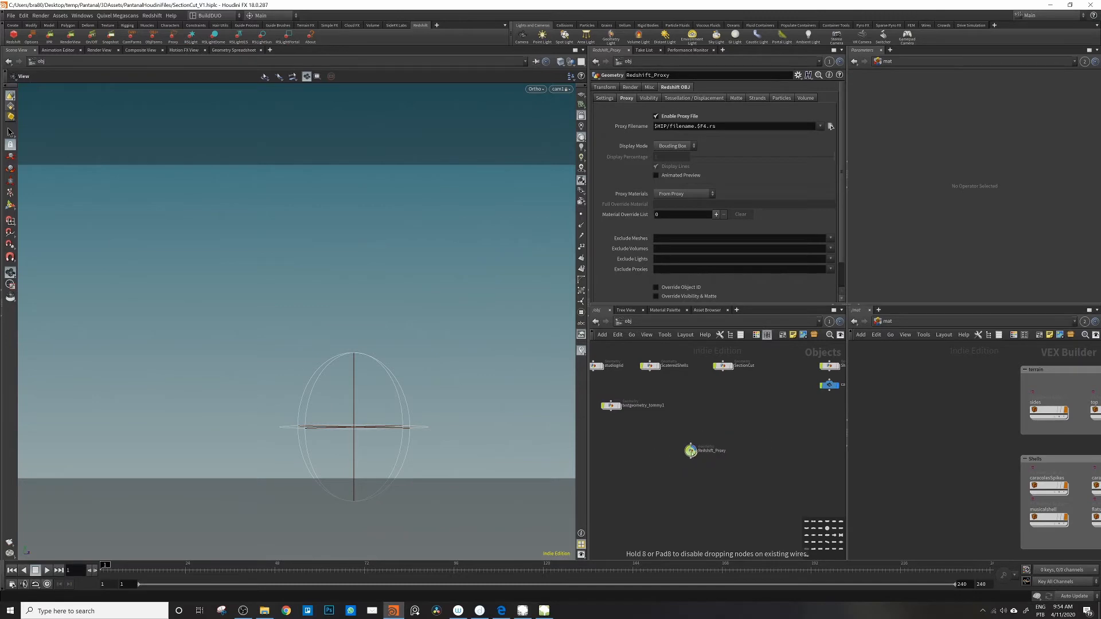
pyautogui.scroll(2, 706, 451)
pyautogui.click(709, 451)
pyautogui.write('LongGrass')
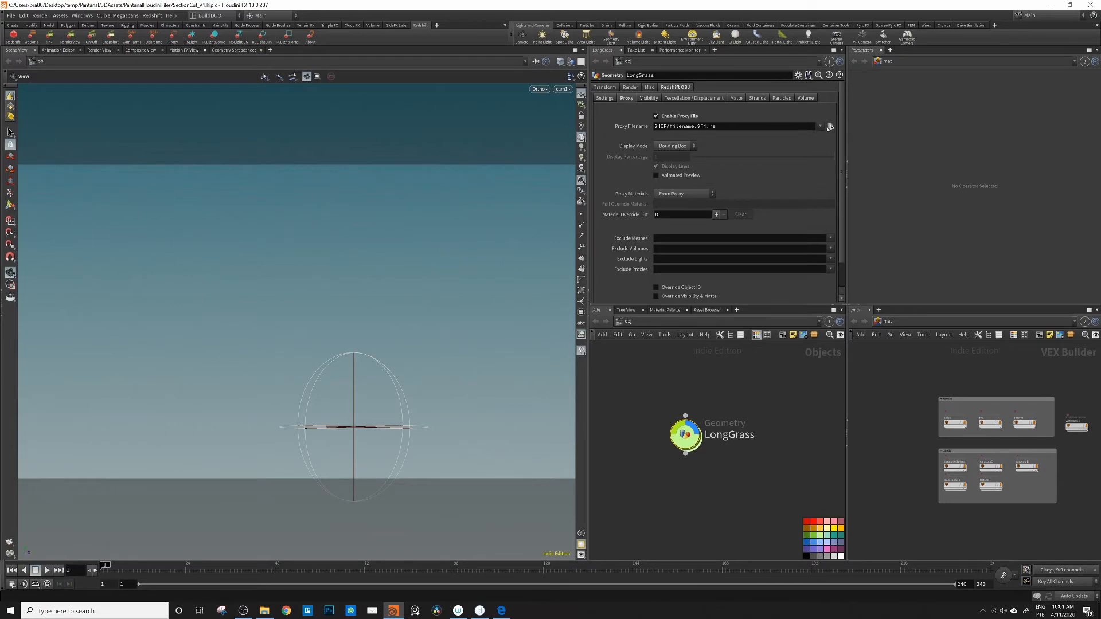
# Step: Load LongGrassLOW.rs from the proxy folder under 3dModels2020/Nature/Plants as the LongGrass node's proxy file
pyautogui.click(829, 126)
pyautogui.click(706, 191)
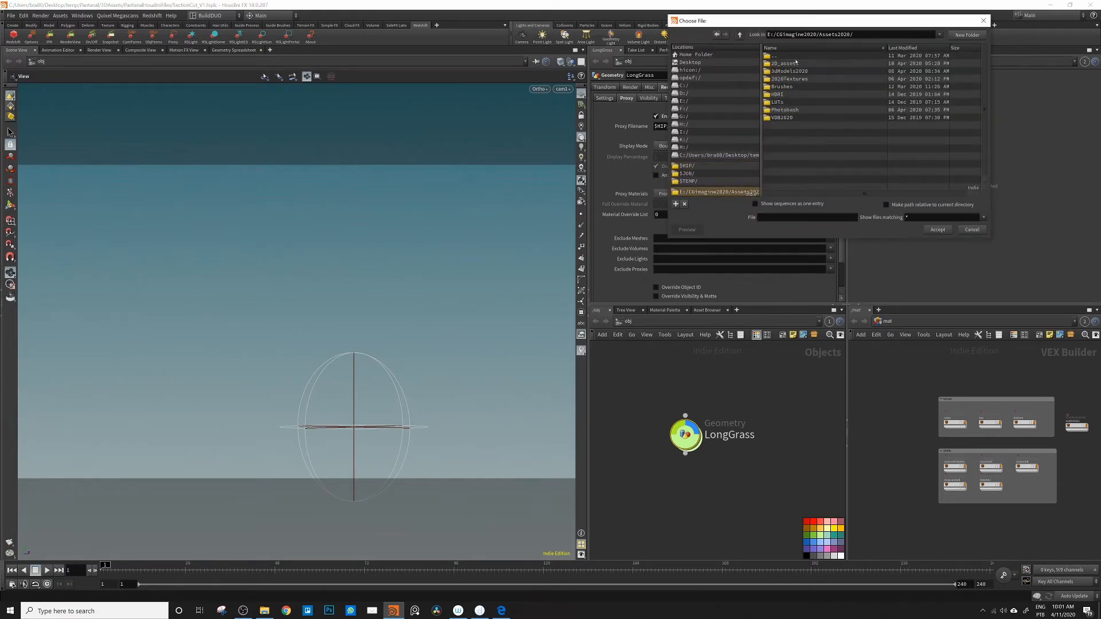
pyautogui.doubleClick(789, 71)
pyautogui.doubleClick(778, 102)
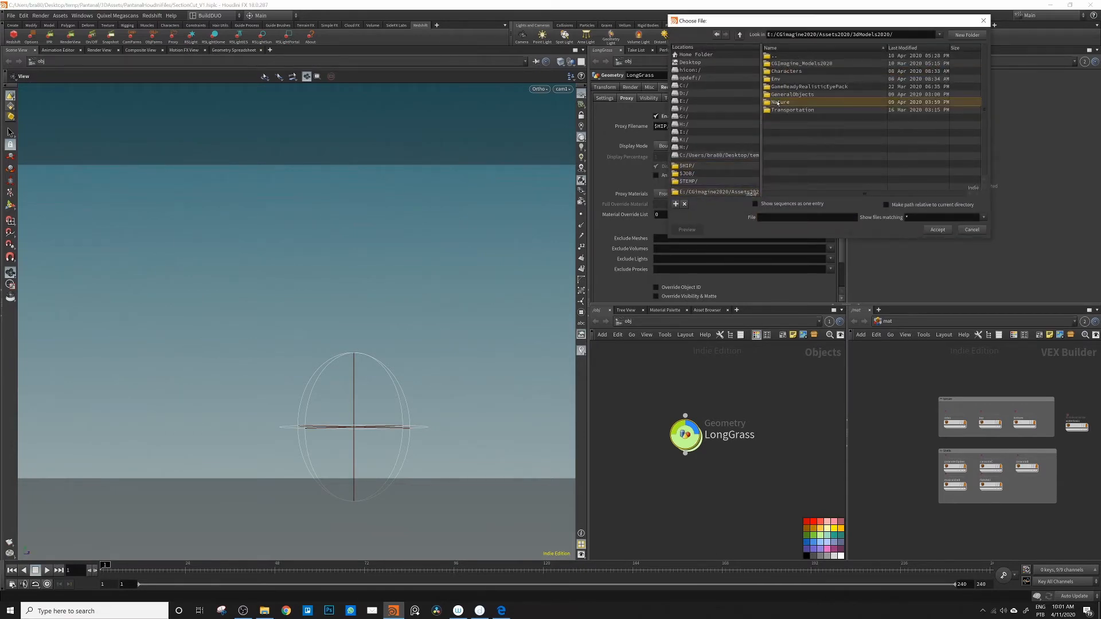
pyautogui.click(779, 79)
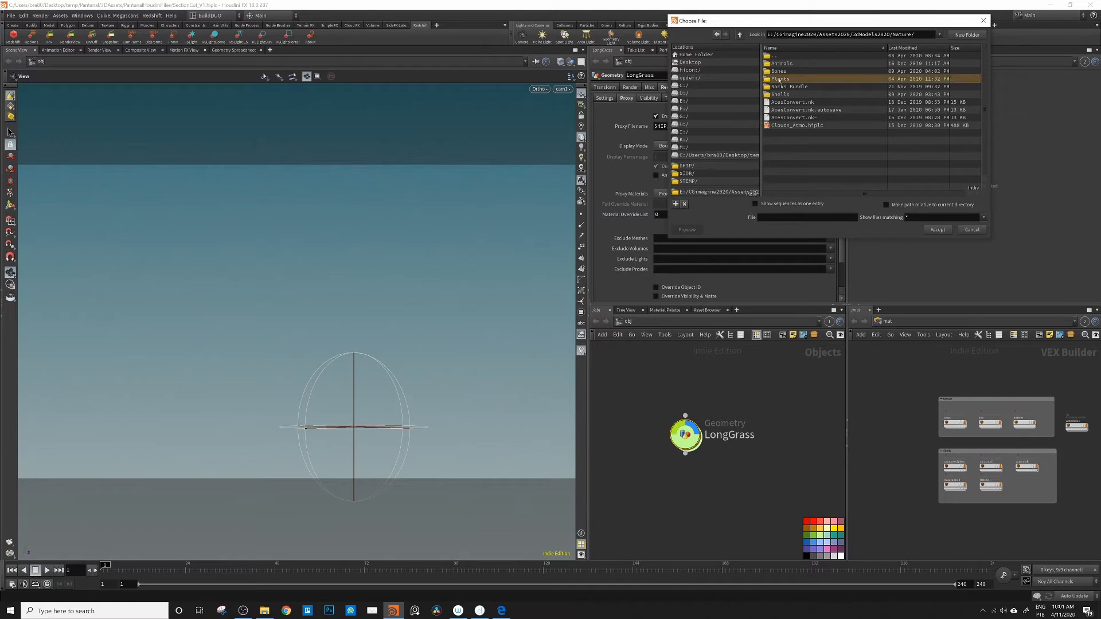
pyautogui.doubleClick(780, 80)
pyautogui.doubleClick(794, 80)
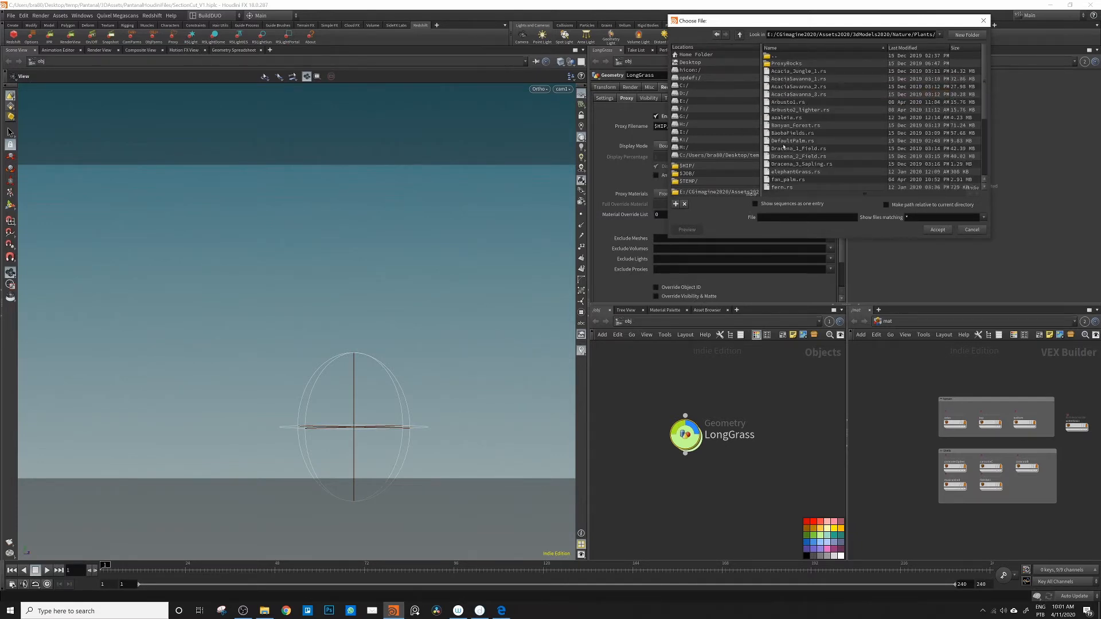
pyautogui.scroll(-2, 783, 147)
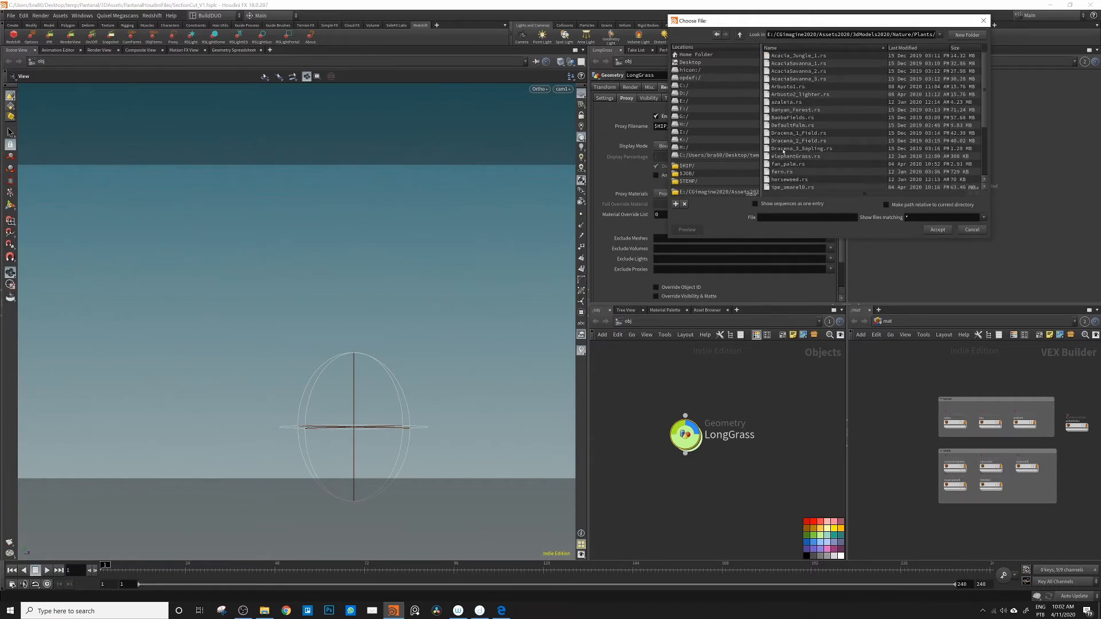
pyautogui.scroll(-4, 783, 151)
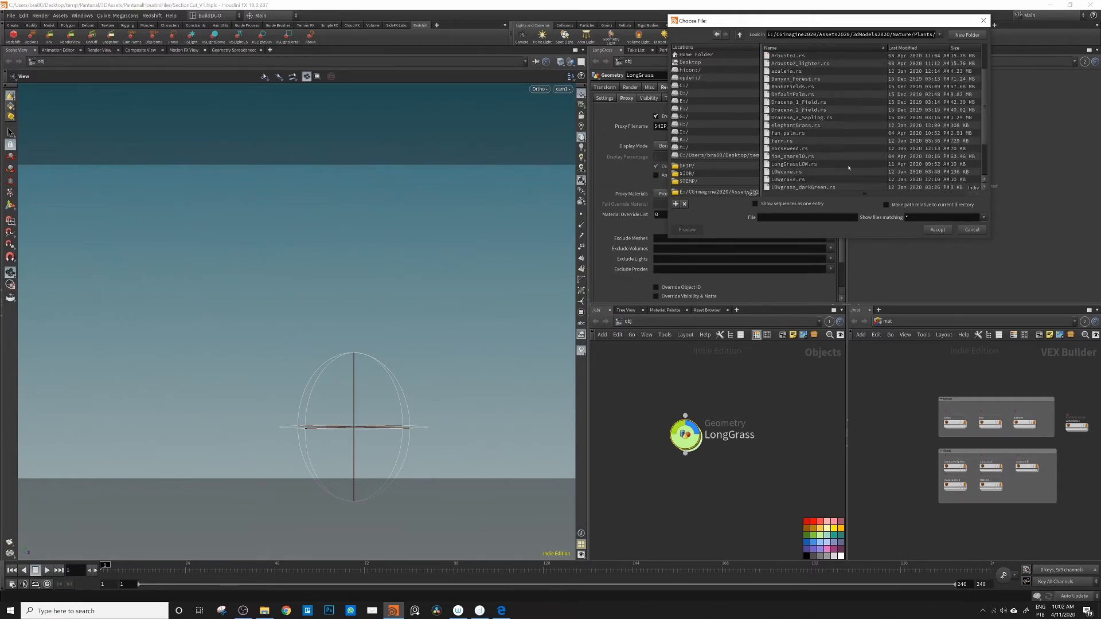
pyautogui.click(793, 164)
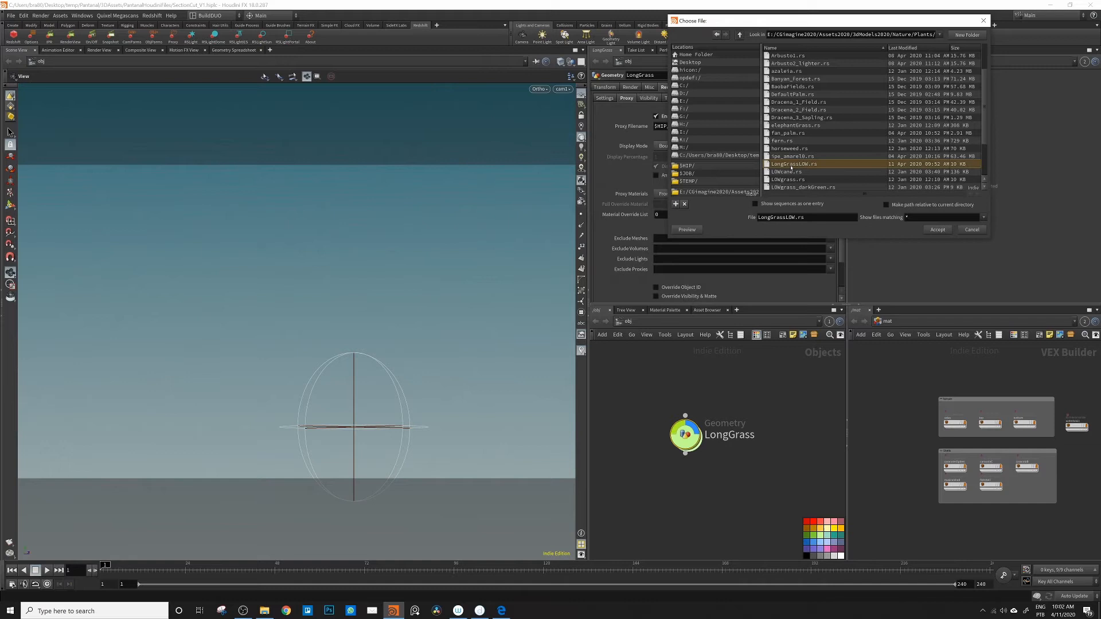
pyautogui.click(938, 230)
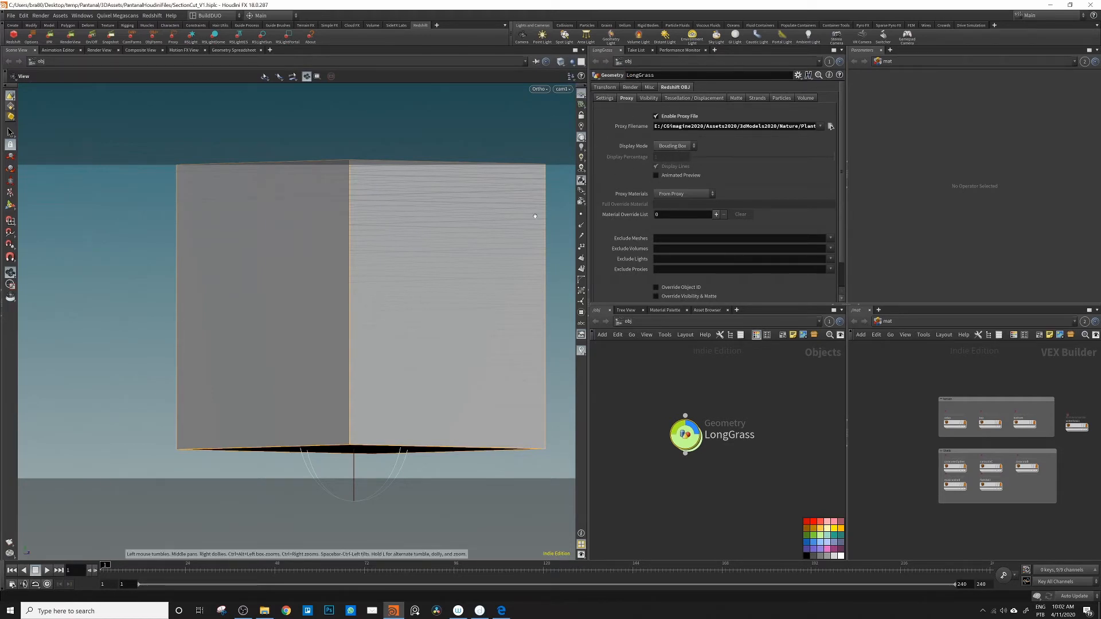
# Step: Set the LongGrass proxy's display mode to Mesh and frame the grass in the viewport
pyautogui.click(673, 145)
pyautogui.click(668, 166)
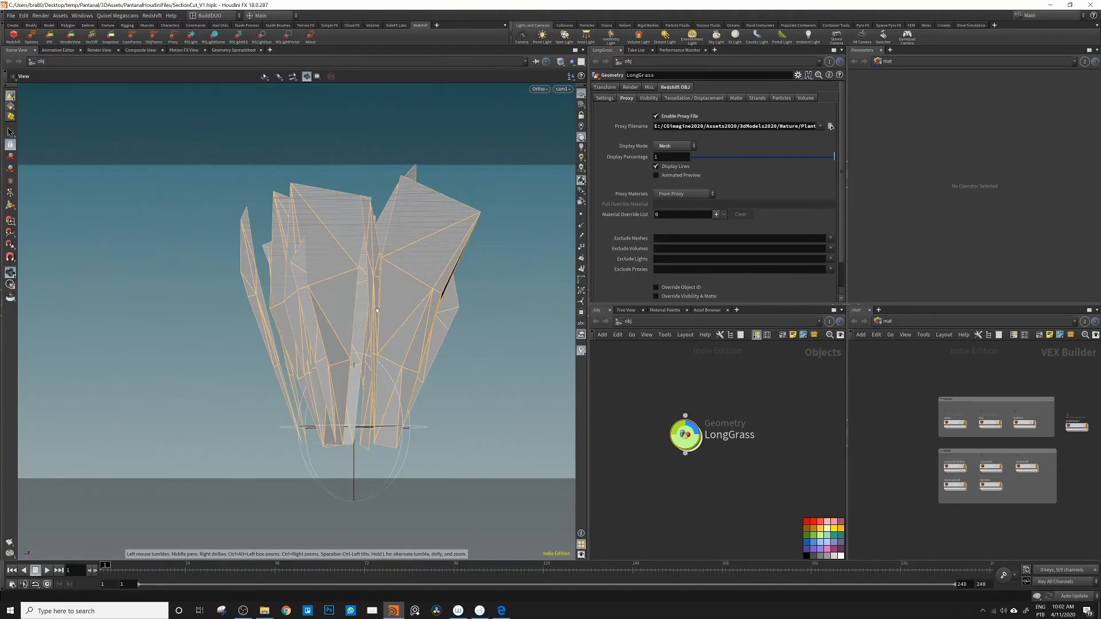
pyautogui.moveTo(376, 310); pyautogui.dragTo(330, 302)
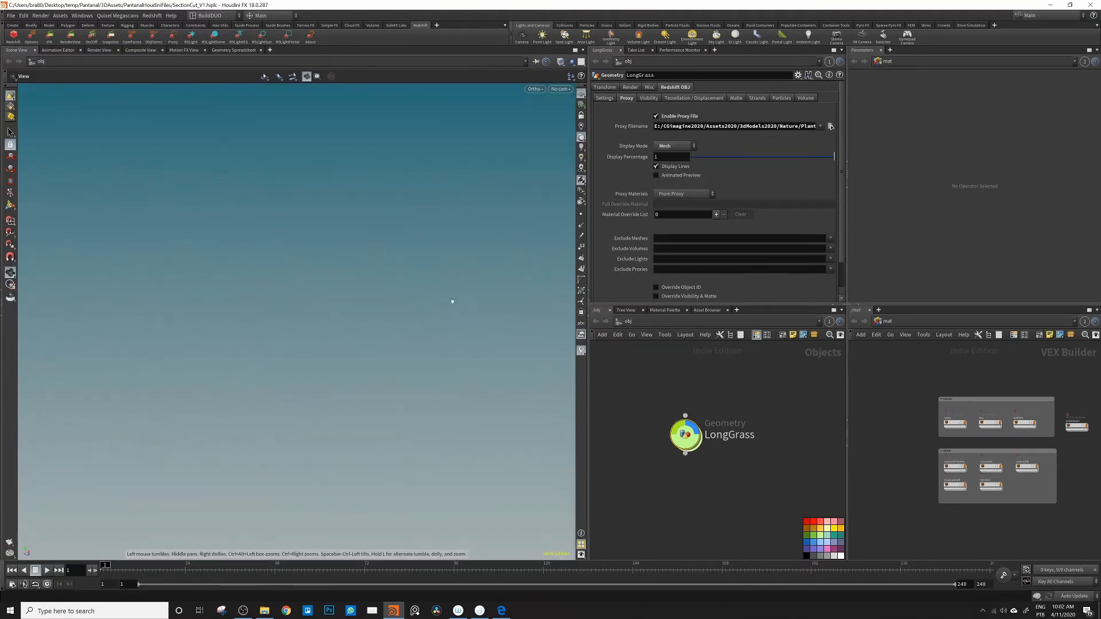
pyautogui.click(560, 89)
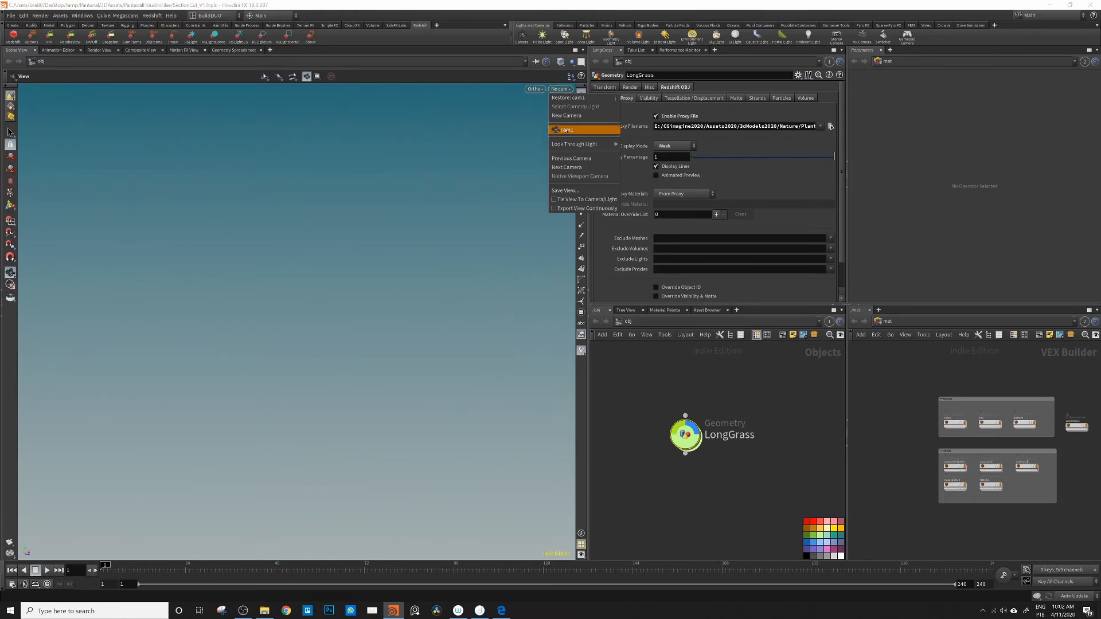
pyautogui.click(566, 131)
pyautogui.moveTo(457, 347); pyautogui.dragTo(425, 373)
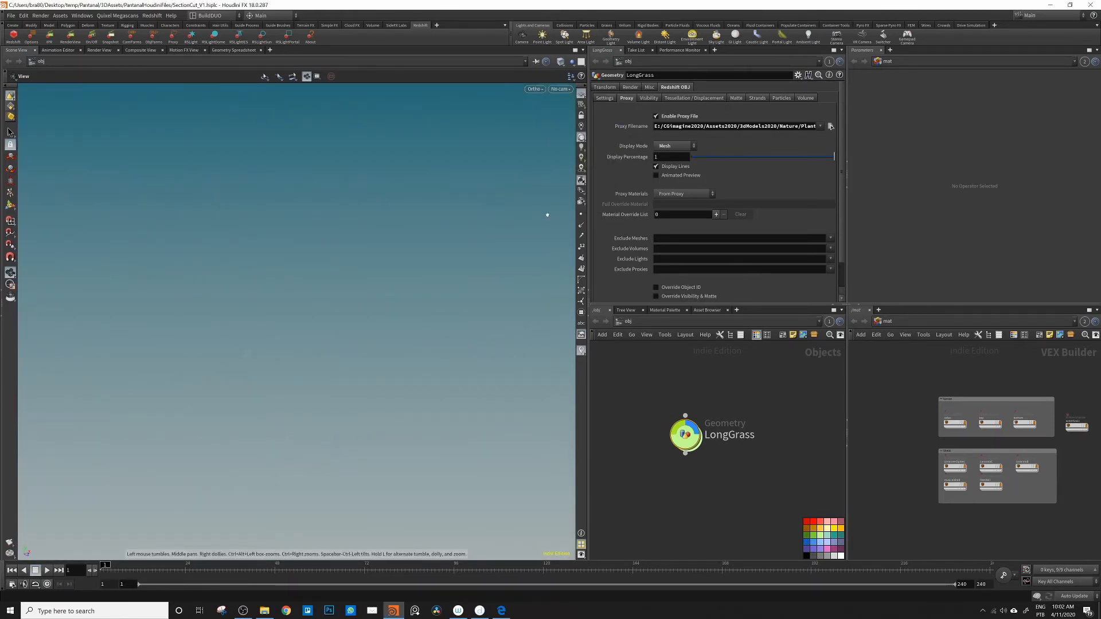
pyautogui.press('f')
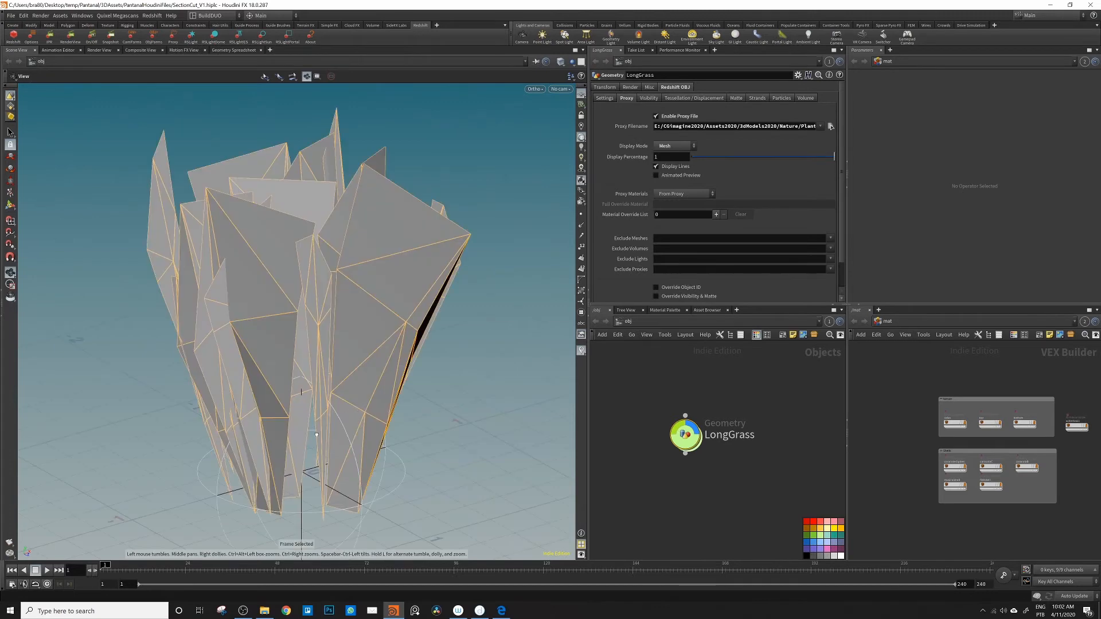
pyautogui.moveTo(315, 435); pyautogui.dragTo(349, 395, button='middle')
pyautogui.moveTo(349, 396); pyautogui.dragTo(174, 457, button='right')
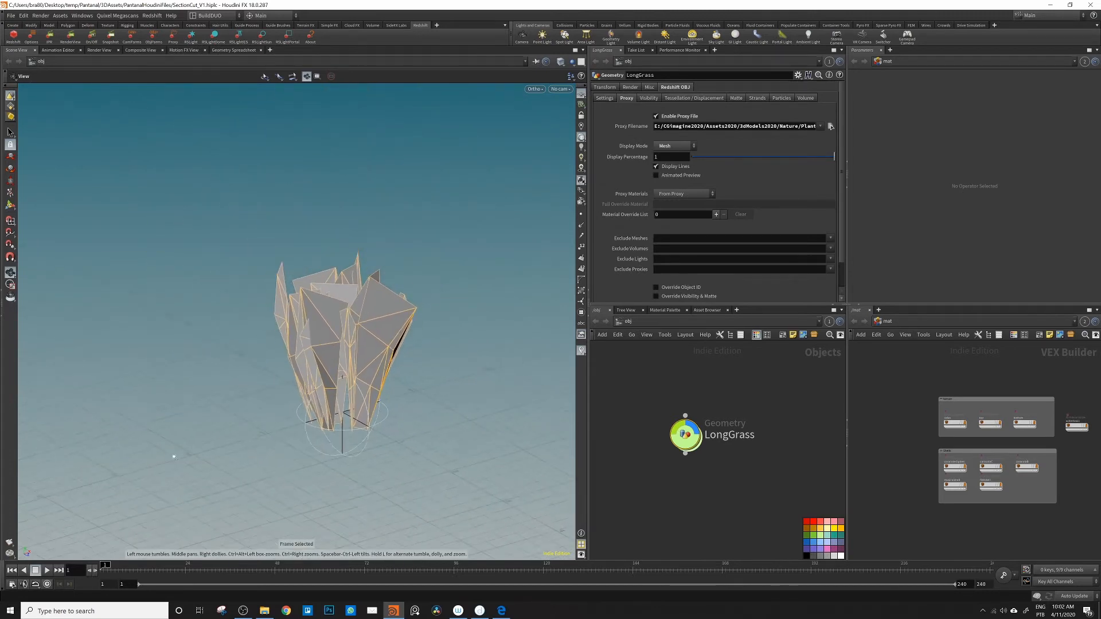
pyautogui.scroll(3, 173, 457)
pyautogui.scroll(-5, 764, 418)
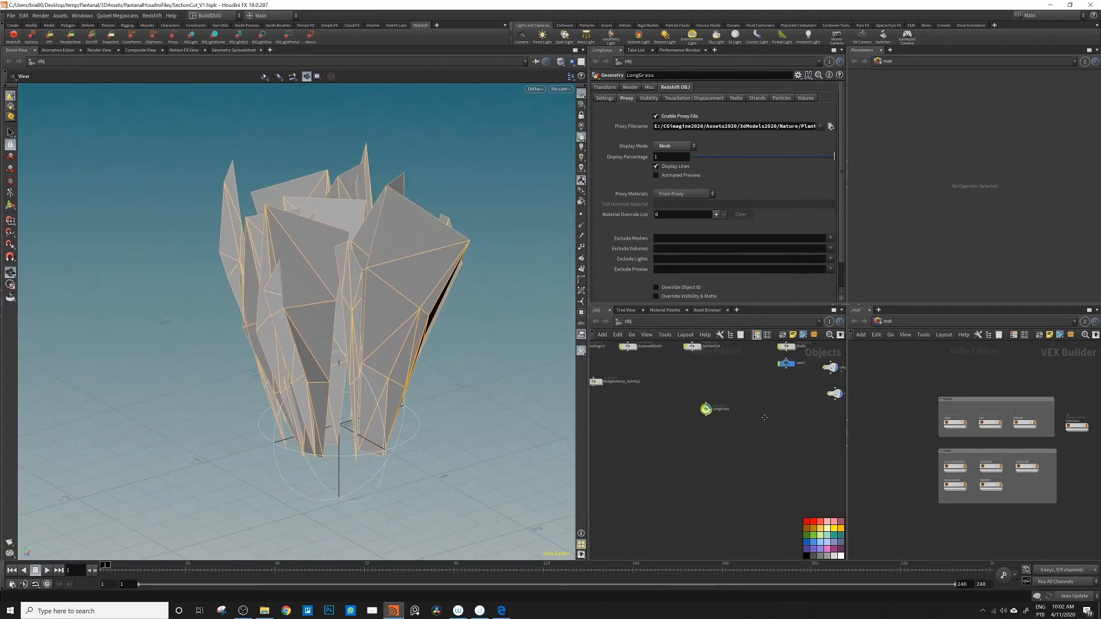
# Step: Set cam1's projection to Perspective, look through that camera and view the grass from several angles
pyautogui.moveTo(764, 417); pyautogui.dragTo(698, 455, button='middle')
pyautogui.click(719, 400)
pyautogui.click(651, 87)
pyautogui.click(683, 129)
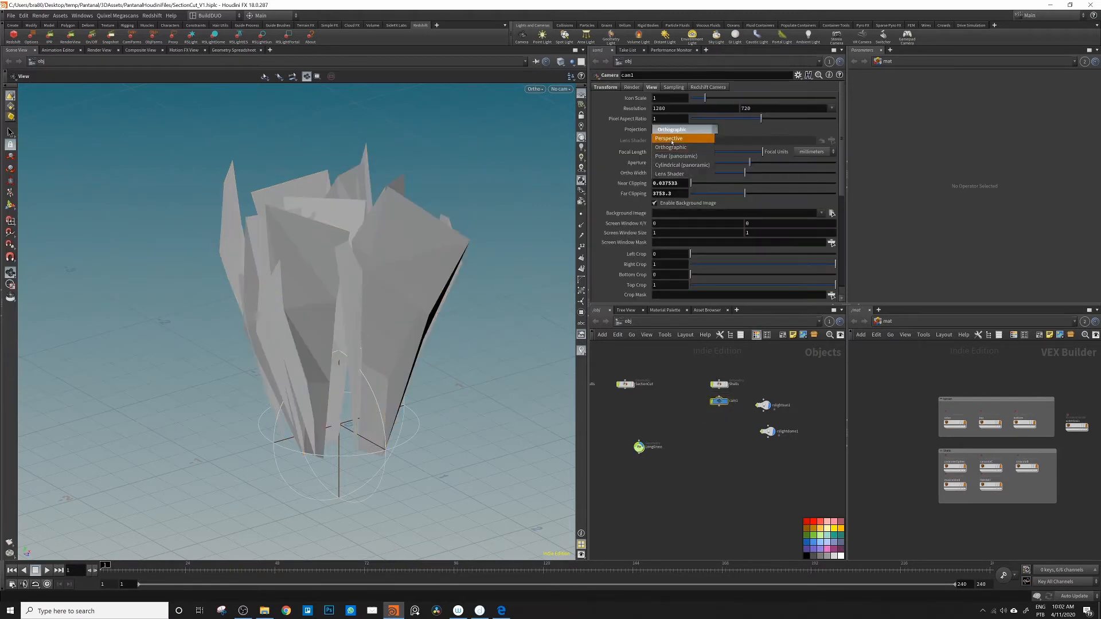
pyautogui.click(672, 139)
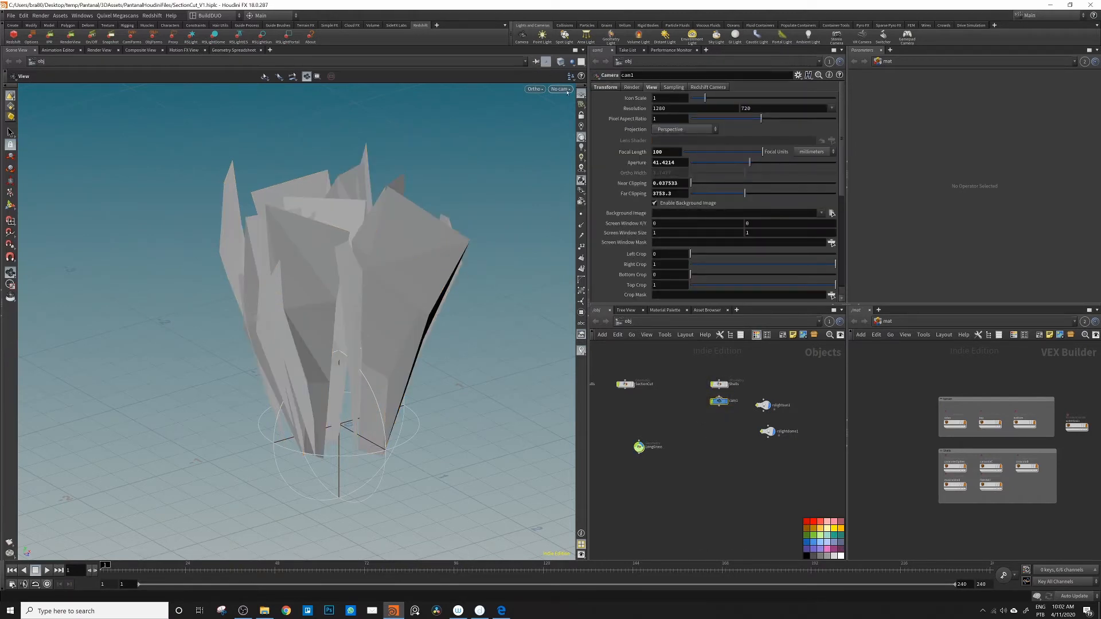
pyautogui.click(567, 90)
pyautogui.click(579, 130)
pyautogui.moveTo(310, 323); pyautogui.dragTo(539, 285, button='right')
pyautogui.moveTo(344, 270); pyautogui.dragTo(319, 310)
pyautogui.moveTo(319, 310); pyautogui.dragTo(273, 346, button='right')
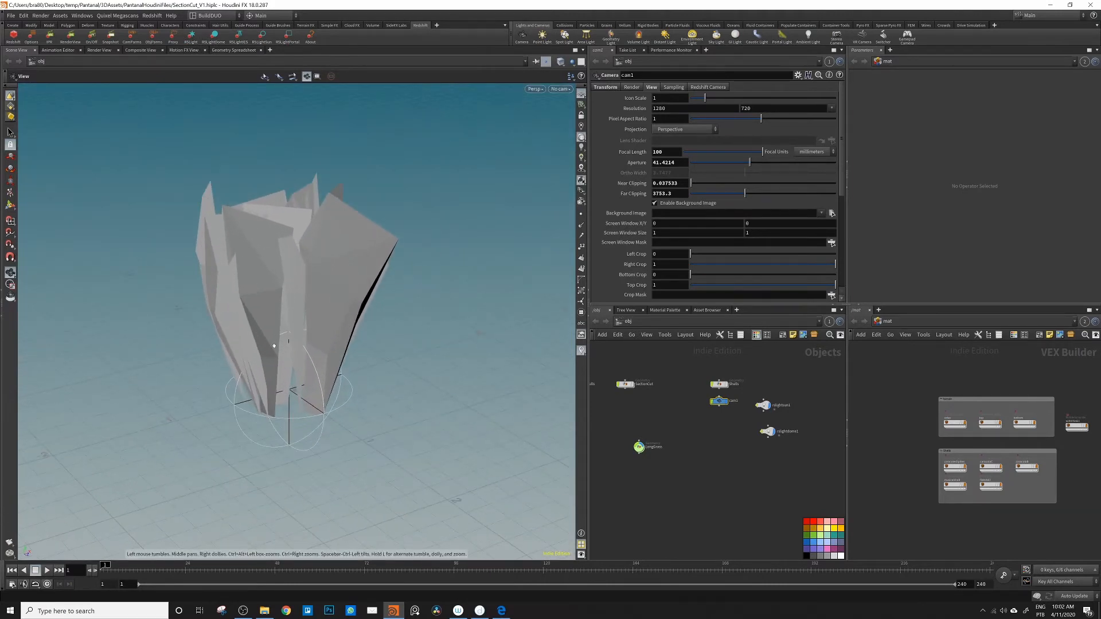
pyautogui.moveTo(273, 346)
pyautogui.mouseDown()
pyautogui.moveTo(221, 294)
pyautogui.moveTo(228, 287)
pyautogui.moveTo(282, 336)
pyautogui.moveTo(276, 326)
pyautogui.mouseUp()
pyautogui.moveTo(275, 326); pyautogui.dragTo(331, 318, button='middle')
pyautogui.moveTo(331, 318); pyautogui.dragTo(329, 306)
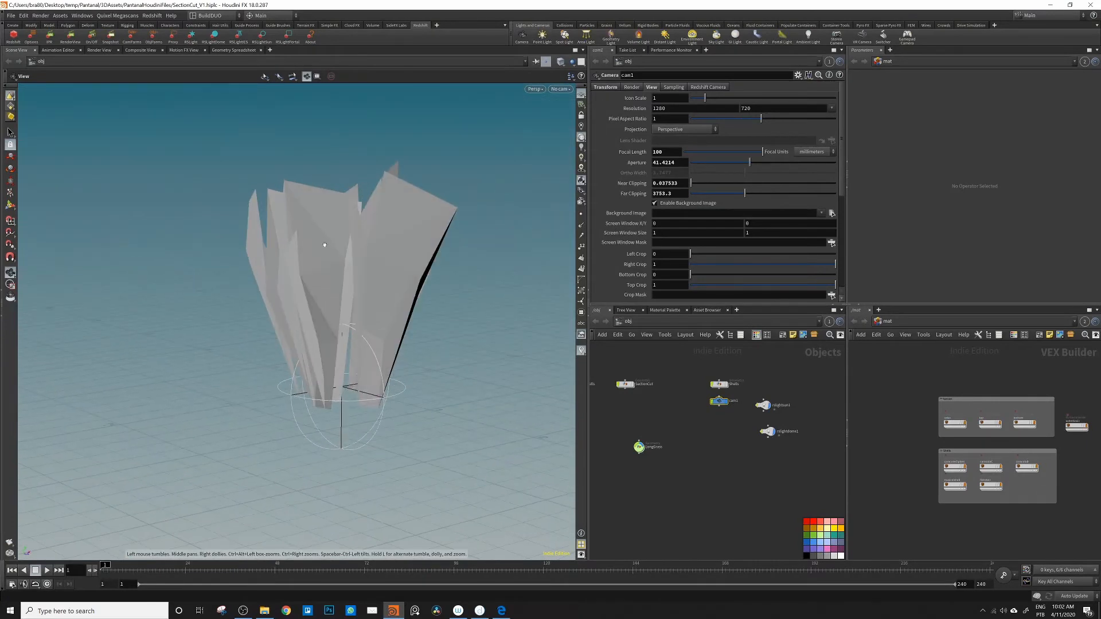
# Step: Preview the grass proxy in the Redshift Render View, reframe it through cam1, and stop the render
pyautogui.moveTo(639, 447); pyautogui.dragTo(652, 438)
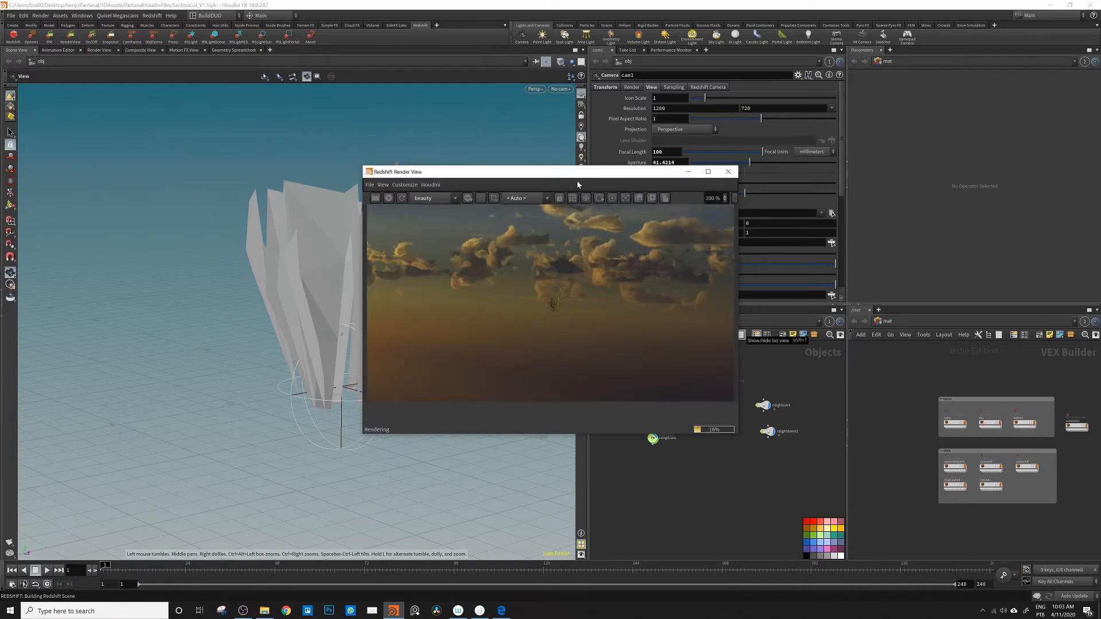
pyautogui.moveTo(576, 181); pyautogui.dragTo(824, 130)
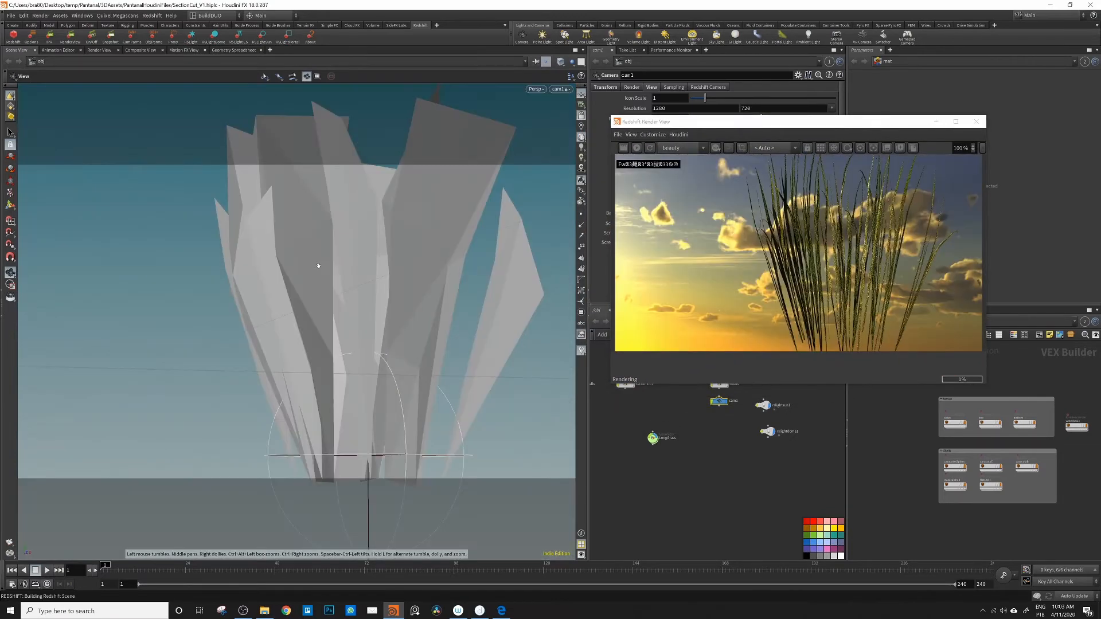
pyautogui.moveTo(318, 265); pyautogui.dragTo(312, 264)
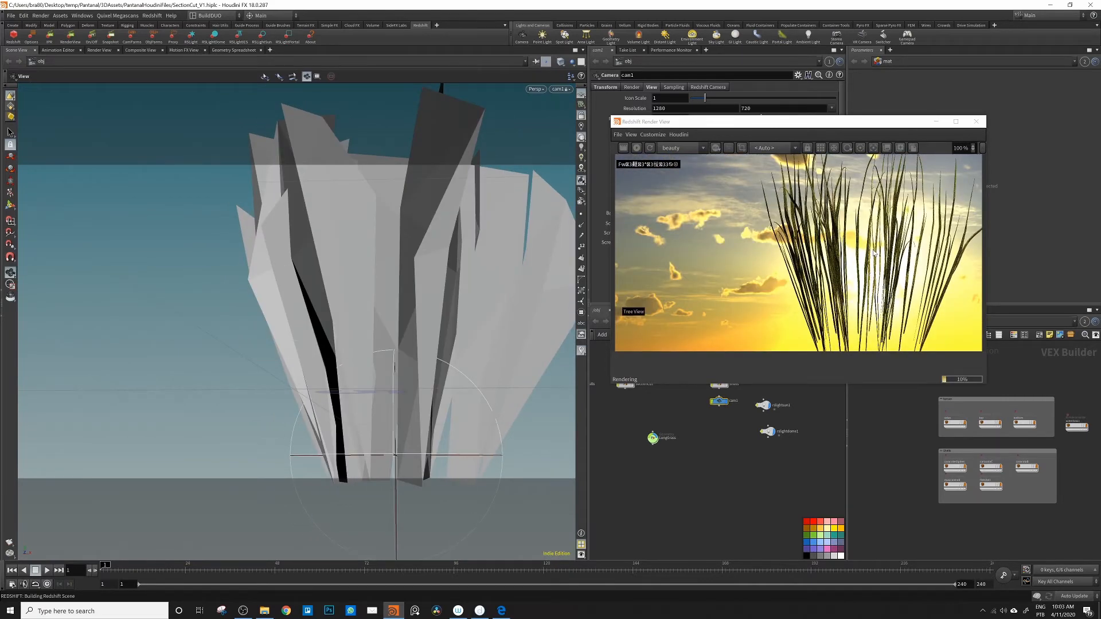
pyautogui.moveTo(416, 318); pyautogui.dragTo(494, 288)
pyautogui.moveTo(495, 288); pyautogui.dragTo(407, 295, button='right')
pyautogui.moveTo(407, 295); pyautogui.dragTo(367, 301, button='middle')
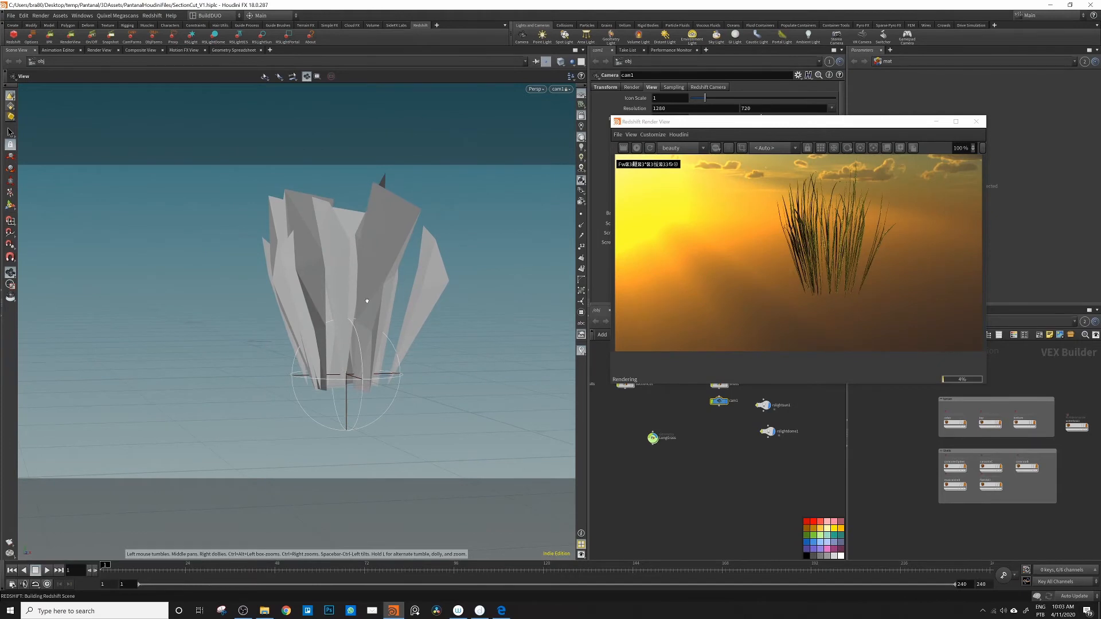
pyautogui.moveTo(367, 301); pyautogui.dragTo(377, 299)
pyautogui.click(637, 148)
pyautogui.moveTo(705, 122); pyautogui.dragTo(0, 129)
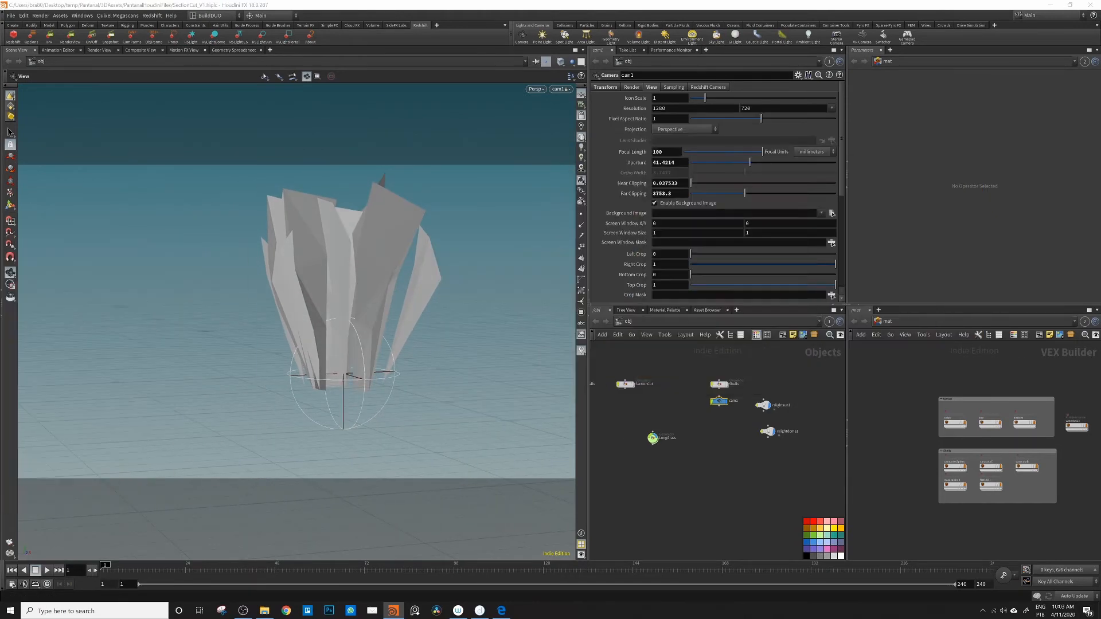
pyautogui.scroll(-3, 693, 417)
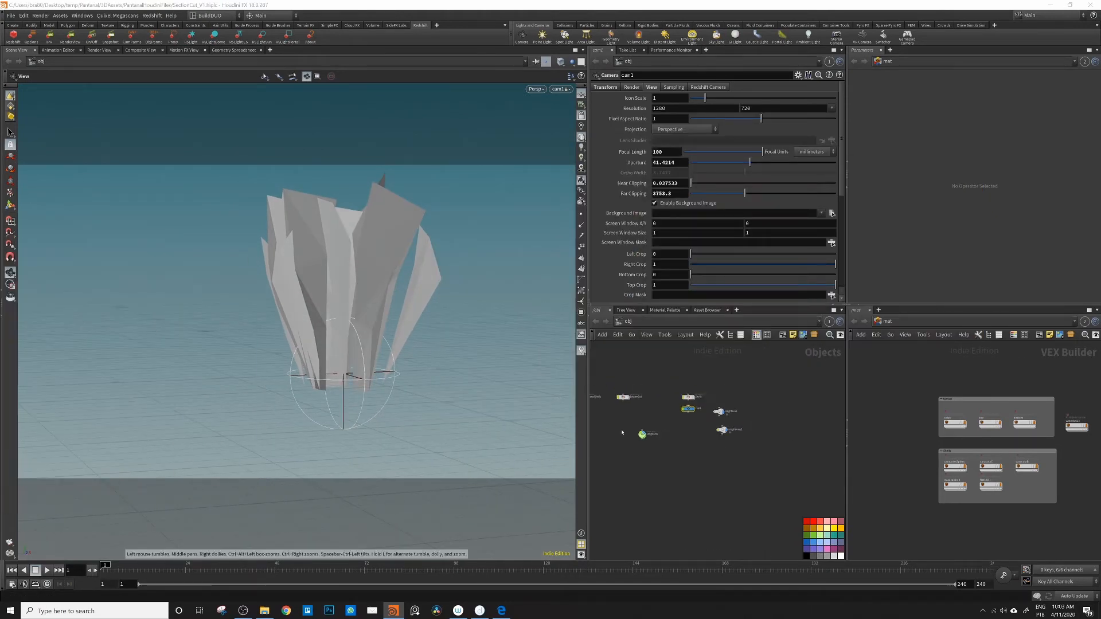
pyautogui.scroll(2, 693, 416)
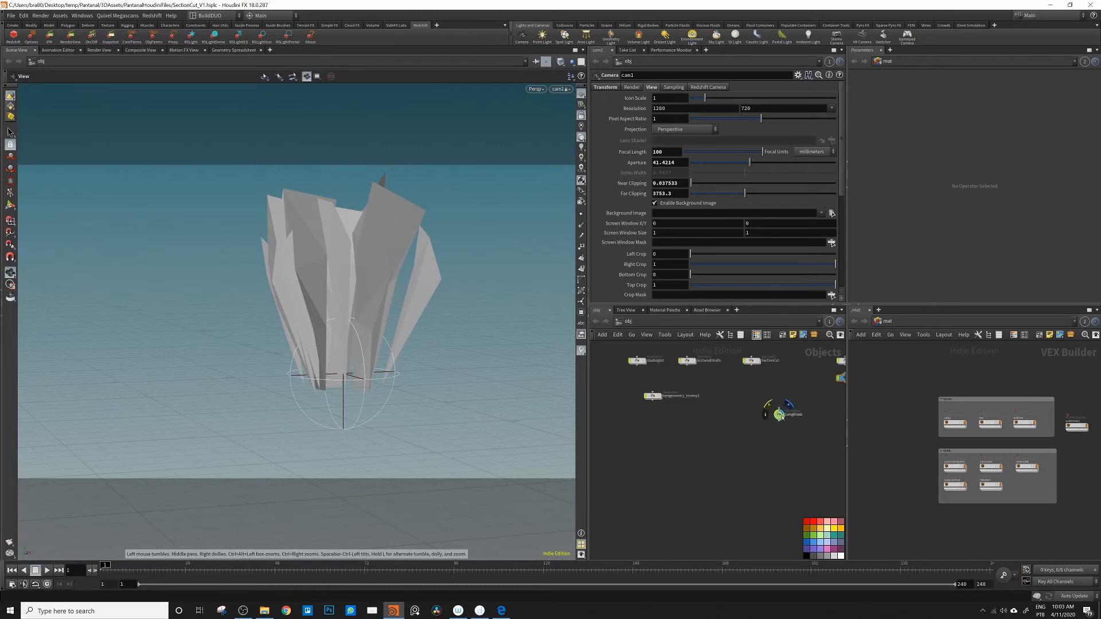
# Step: Show the studio grid and the section-cut terrain, hide LongGrass, and frame the terrain block in the viewport
pyautogui.moveTo(781, 413); pyautogui.dragTo(741, 429)
pyautogui.click(645, 361)
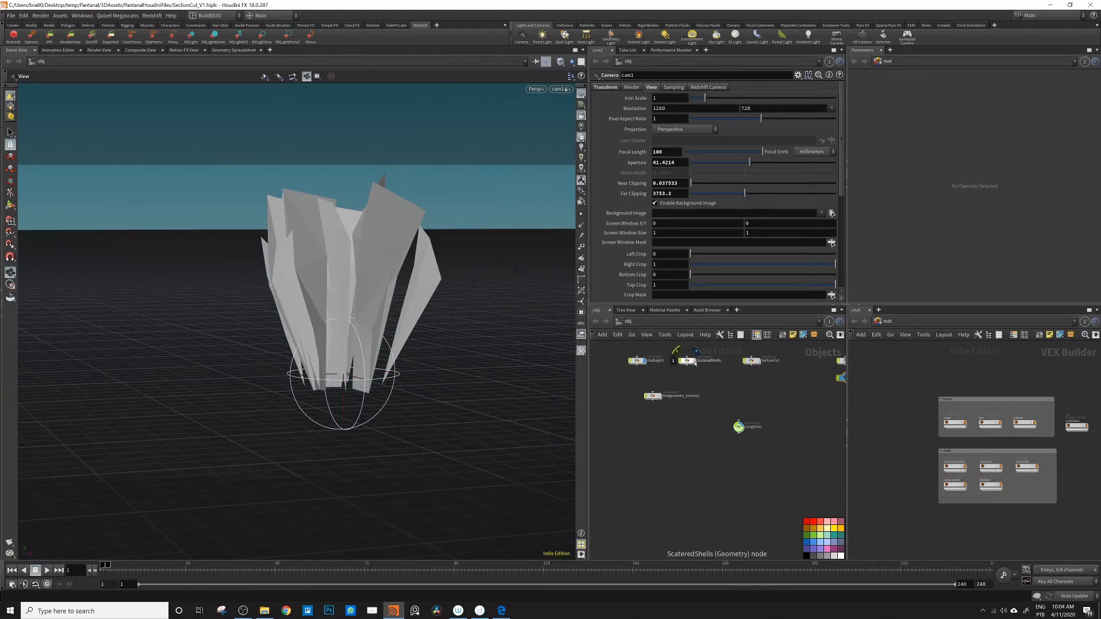
pyautogui.click(746, 416)
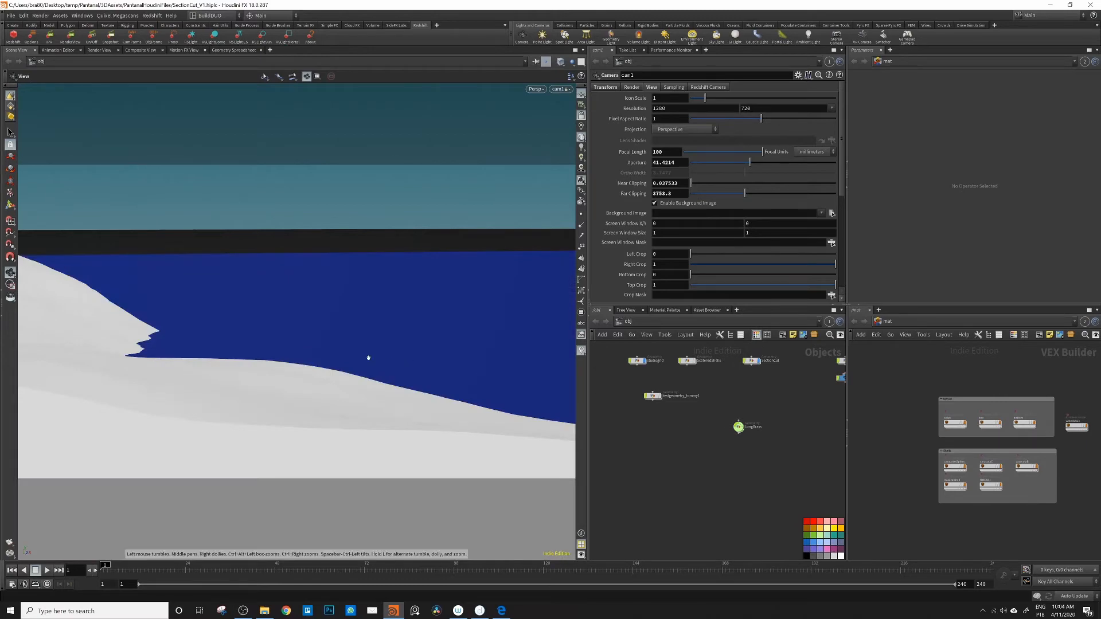
pyautogui.moveTo(334, 366); pyautogui.dragTo(129, 410, button='right')
pyautogui.moveTo(213, 383); pyautogui.dragTo(335, 420)
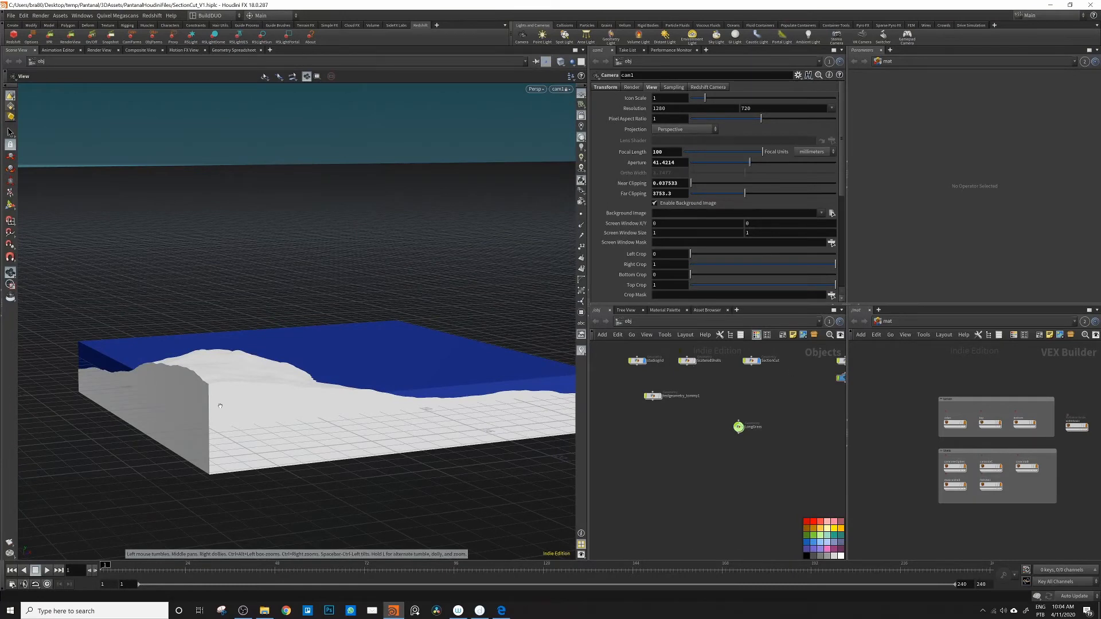
# Step: Inside the SectionCut geometry, insert a Color node between material1 and OUTSectionCut
pyautogui.doubleClick(752, 360)
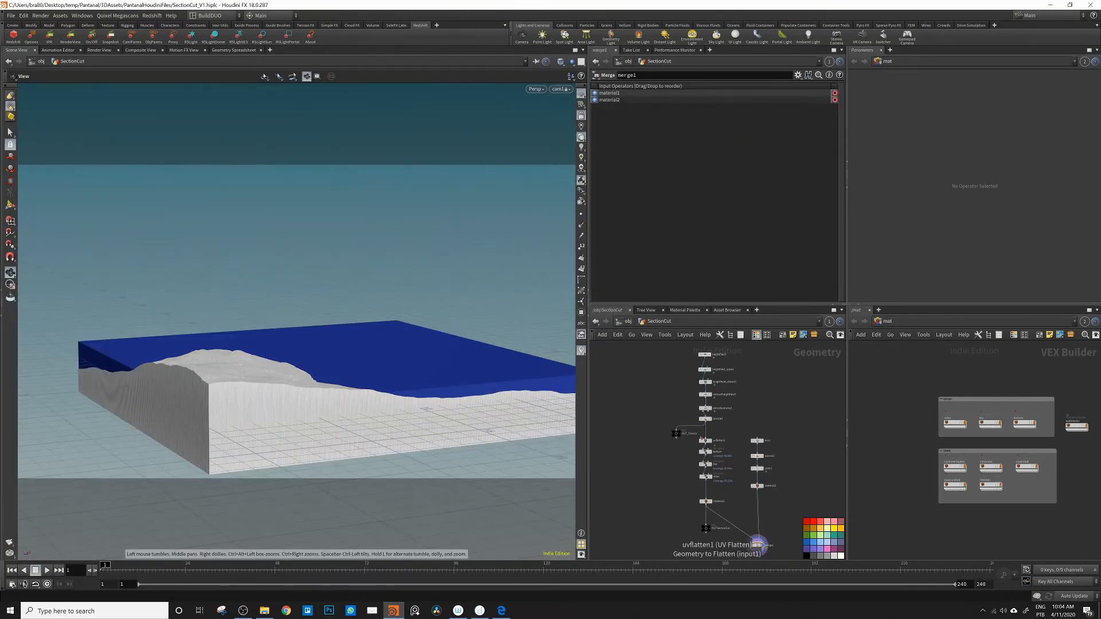
pyautogui.scroll(3, 701, 489)
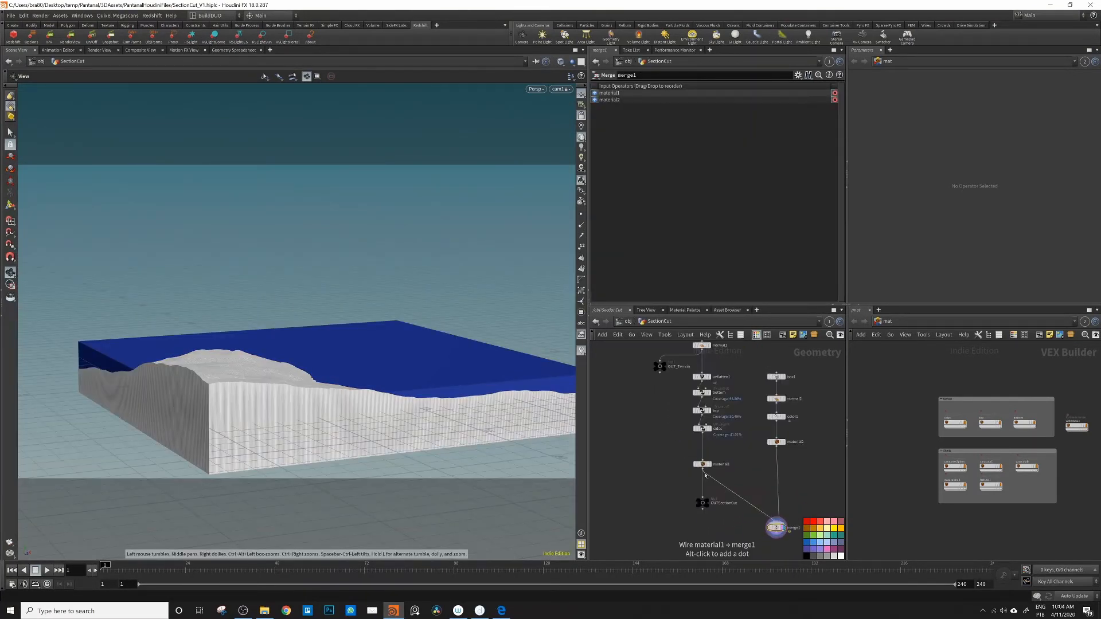
pyautogui.scroll(2, 705, 475)
pyautogui.press('Tab')
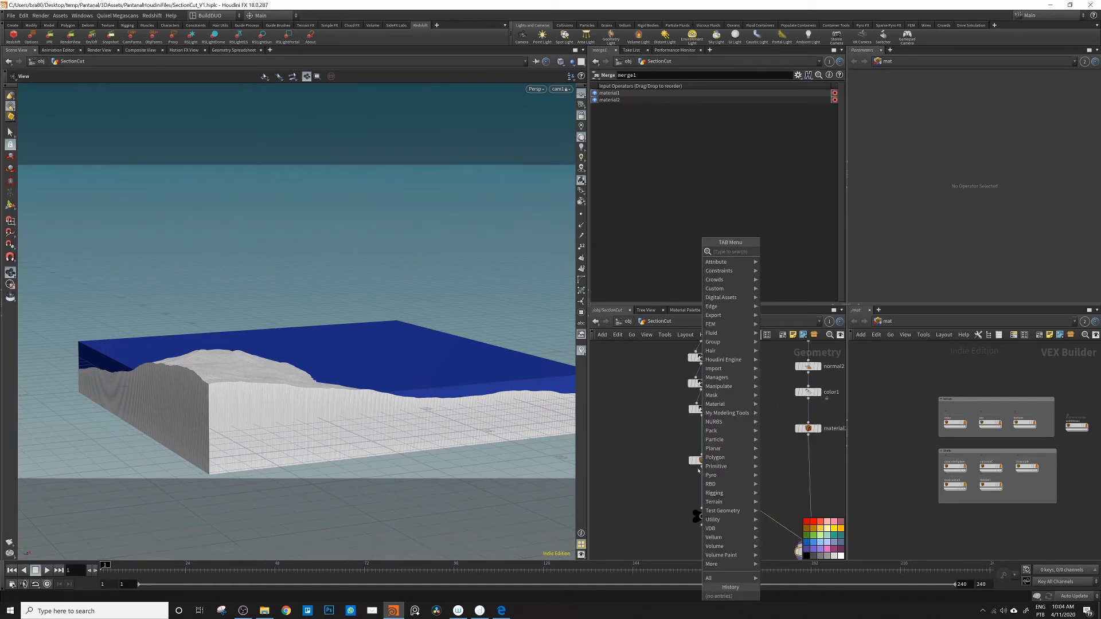
pyautogui.write('color')
pyautogui.press('Return')
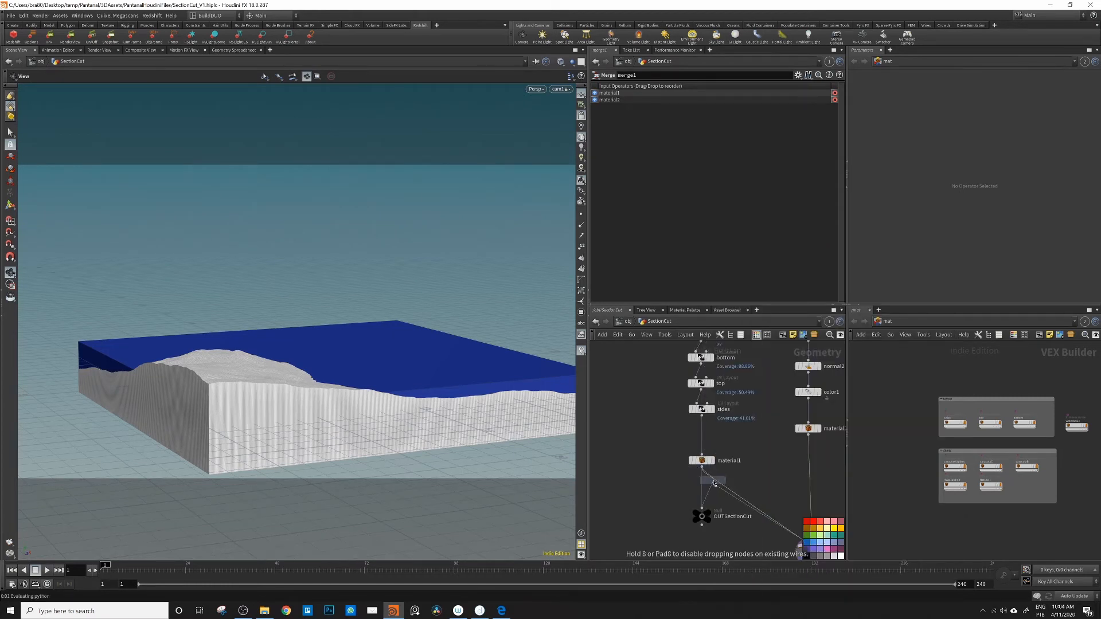
pyautogui.click(705, 479)
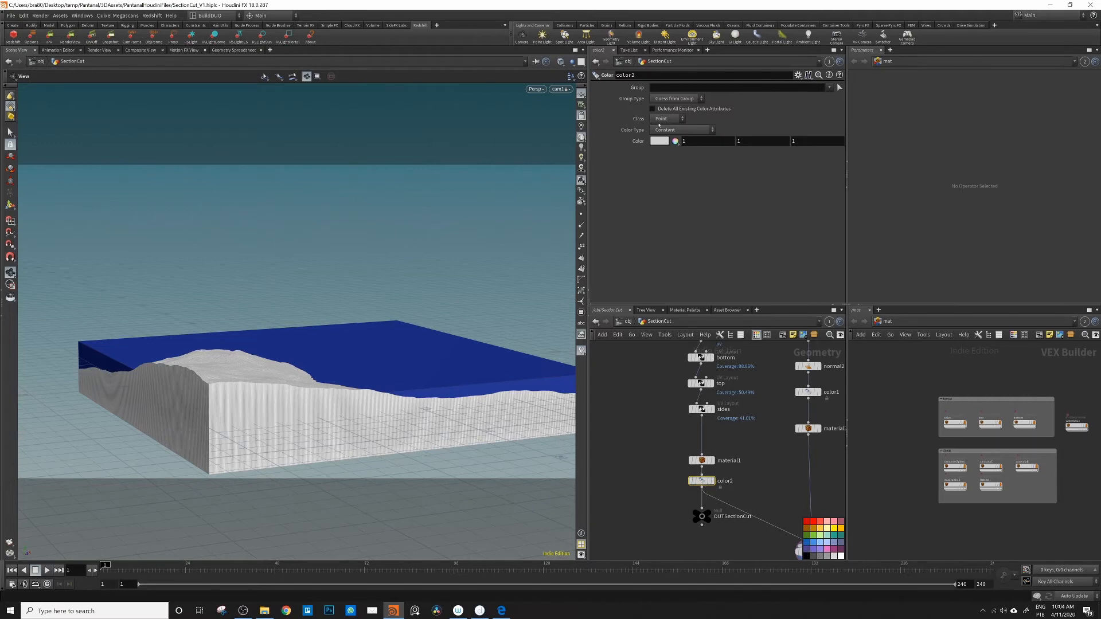
# Step: Set the new Color node to a dark, desaturated brown of 0.13, 0.09464, 0.05928
pyautogui.click(663, 142)
pyautogui.click(644, 108)
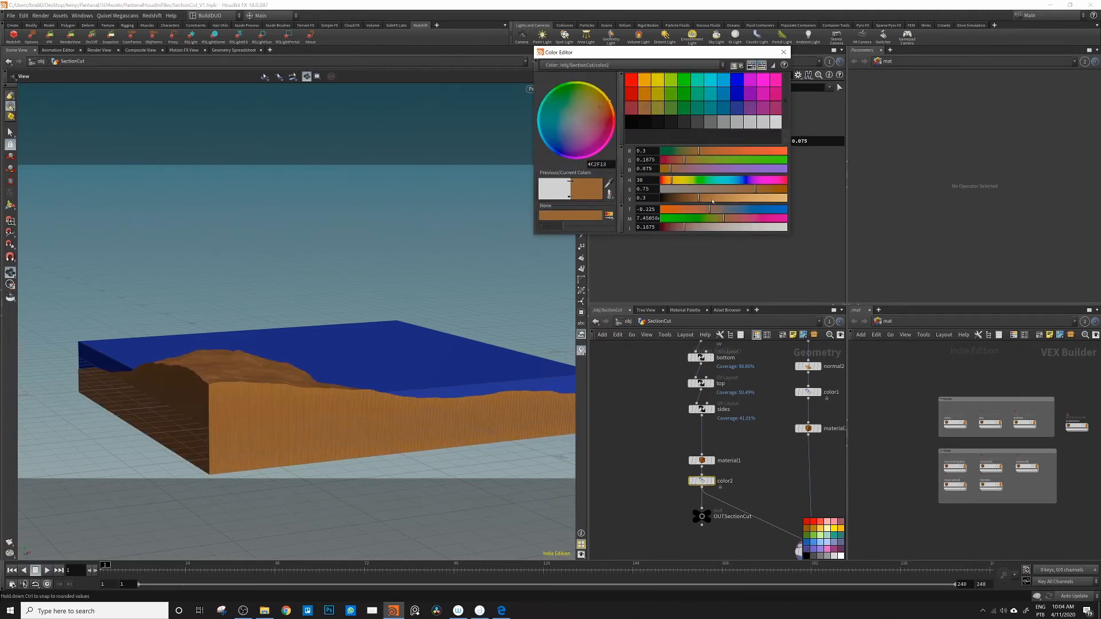
pyautogui.moveTo(698, 198); pyautogui.dragTo(678, 200)
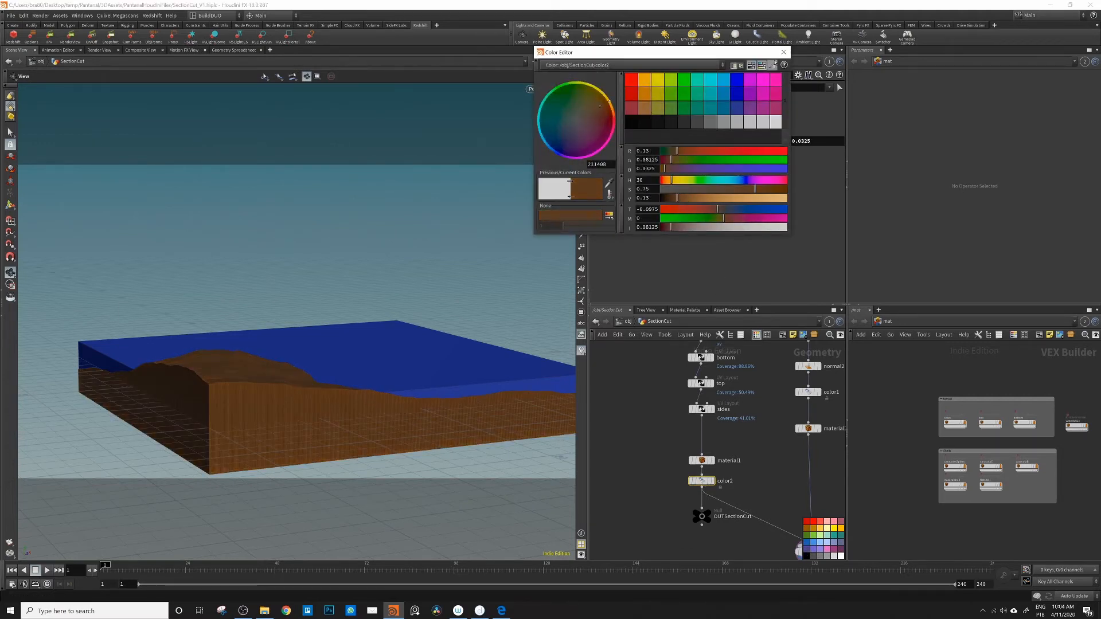
pyautogui.moveTo(755, 189); pyautogui.dragTo(719, 193)
pyautogui.click(783, 52)
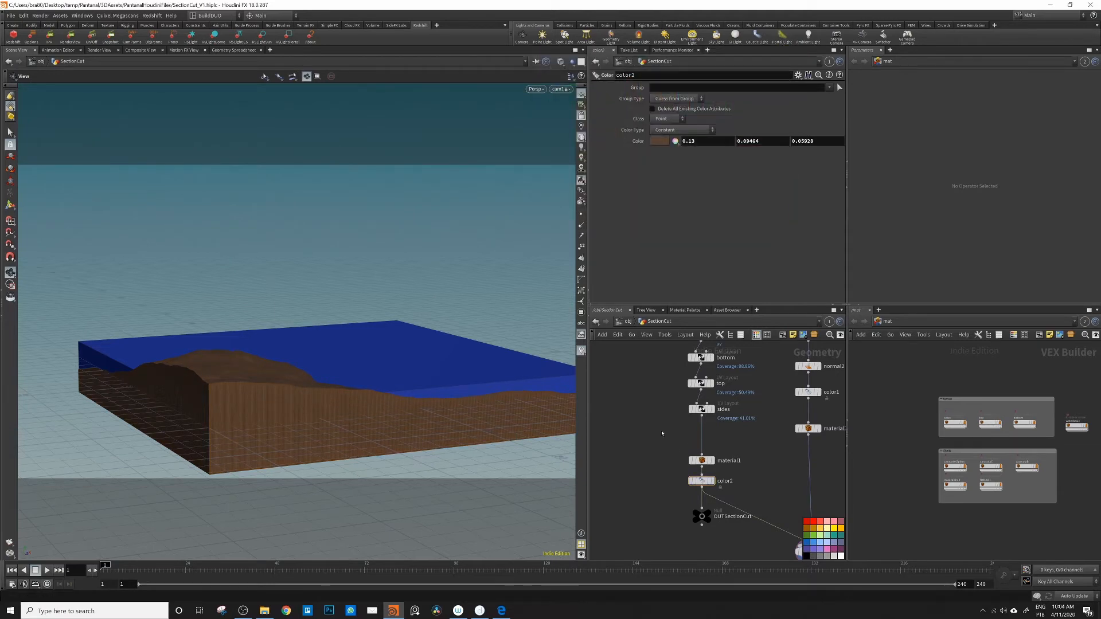
# Step: Return to the object level and examine the brown terrain and its shoreline against the water from several angles
pyautogui.click(627, 320)
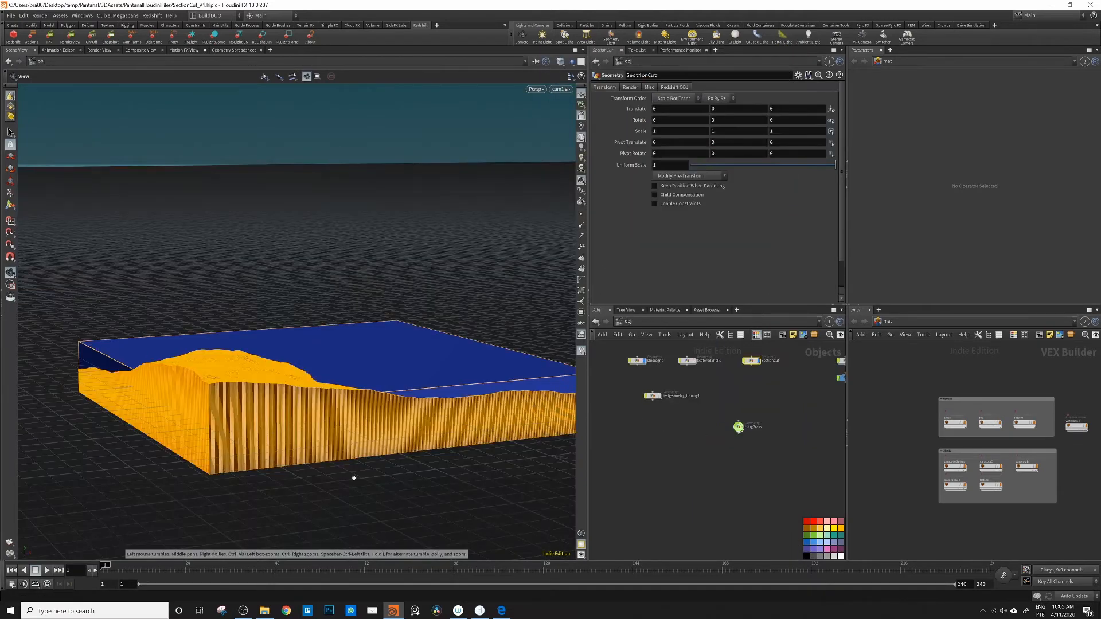
pyautogui.moveTo(419, 498); pyautogui.dragTo(420, 488)
pyautogui.click(685, 447)
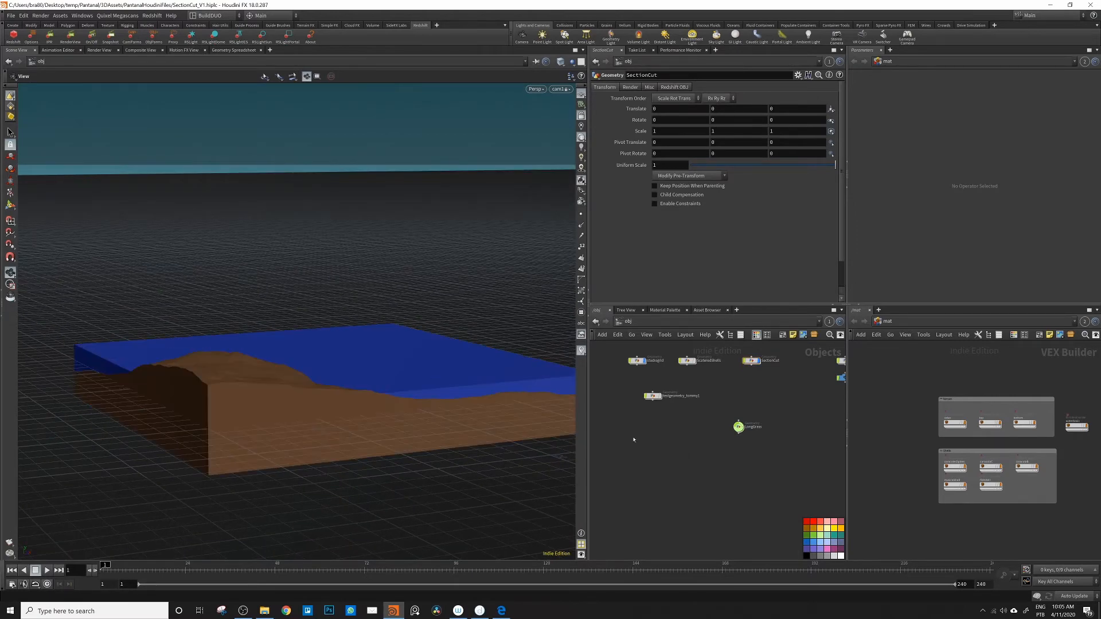
pyautogui.moveTo(289, 366); pyautogui.dragTo(179, 284)
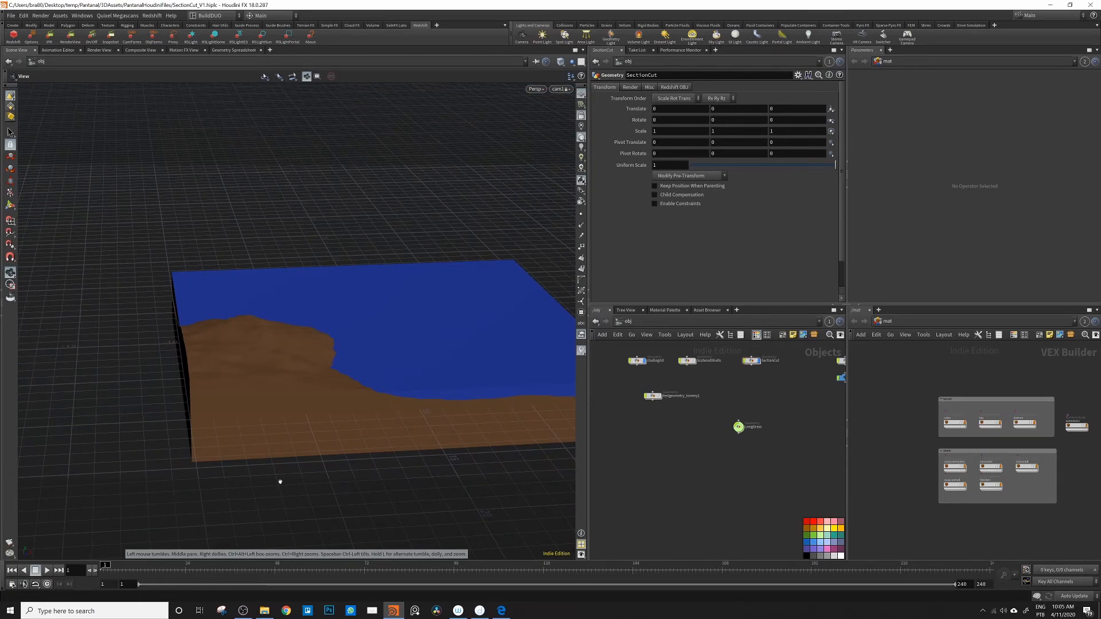
pyautogui.moveTo(272, 393); pyautogui.dragTo(255, 276)
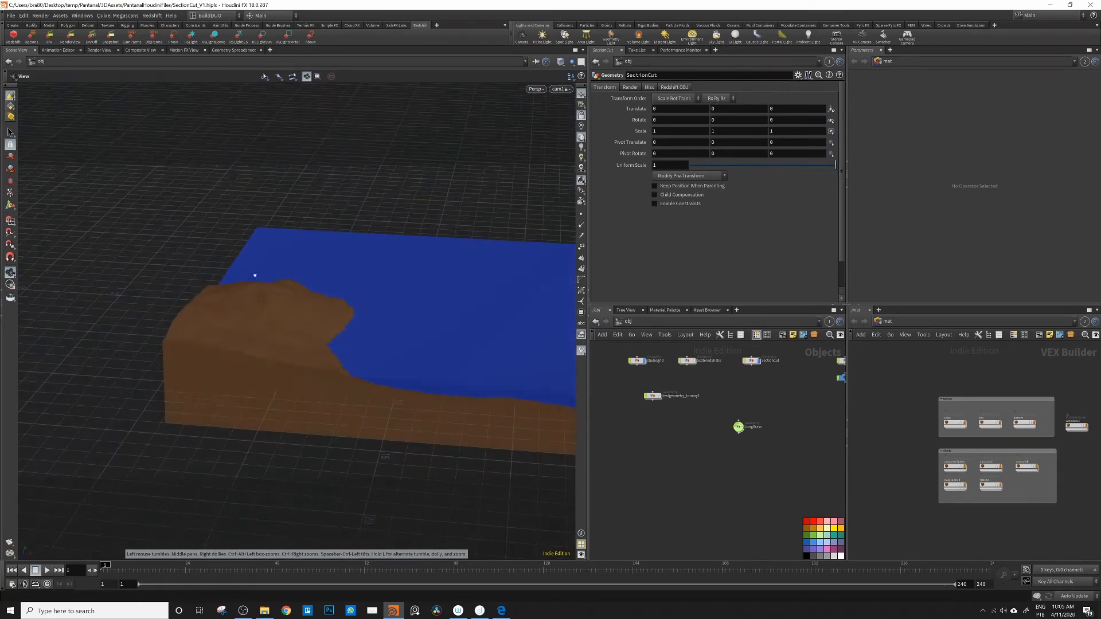
pyautogui.moveTo(319, 388); pyautogui.dragTo(381, 307)
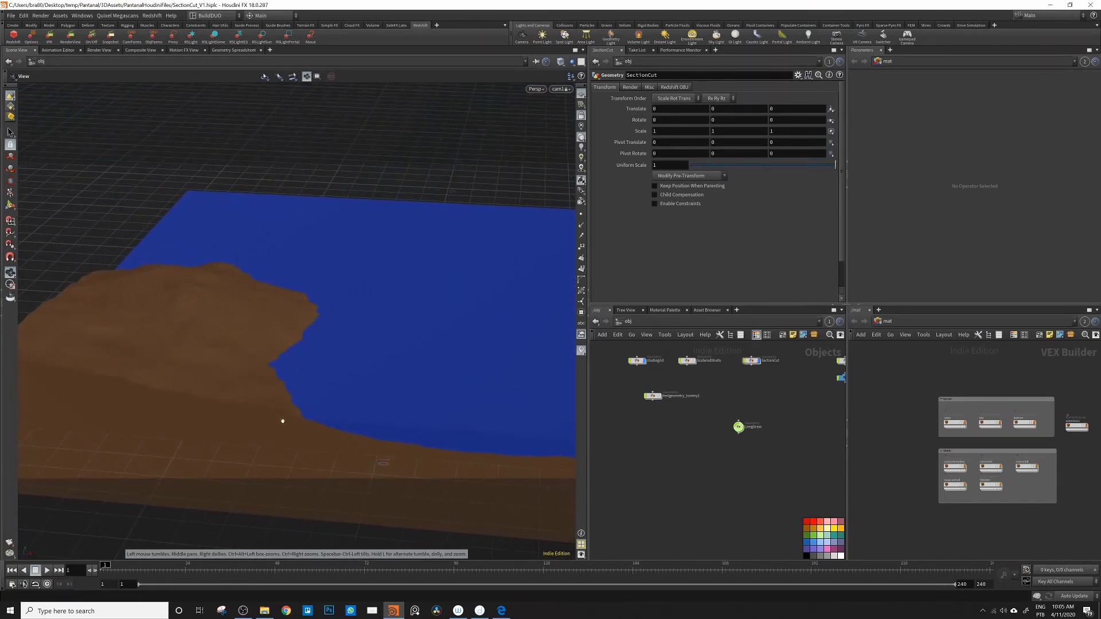
pyautogui.moveTo(201, 330); pyautogui.dragTo(176, 332)
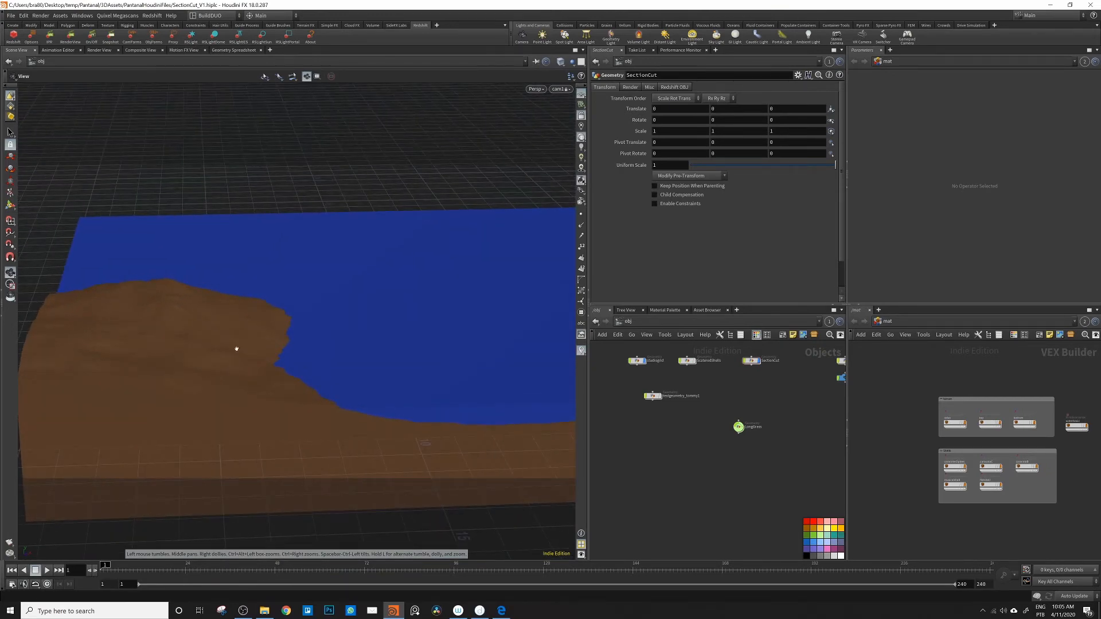
pyautogui.moveTo(236, 348); pyautogui.dragTo(430, 266)
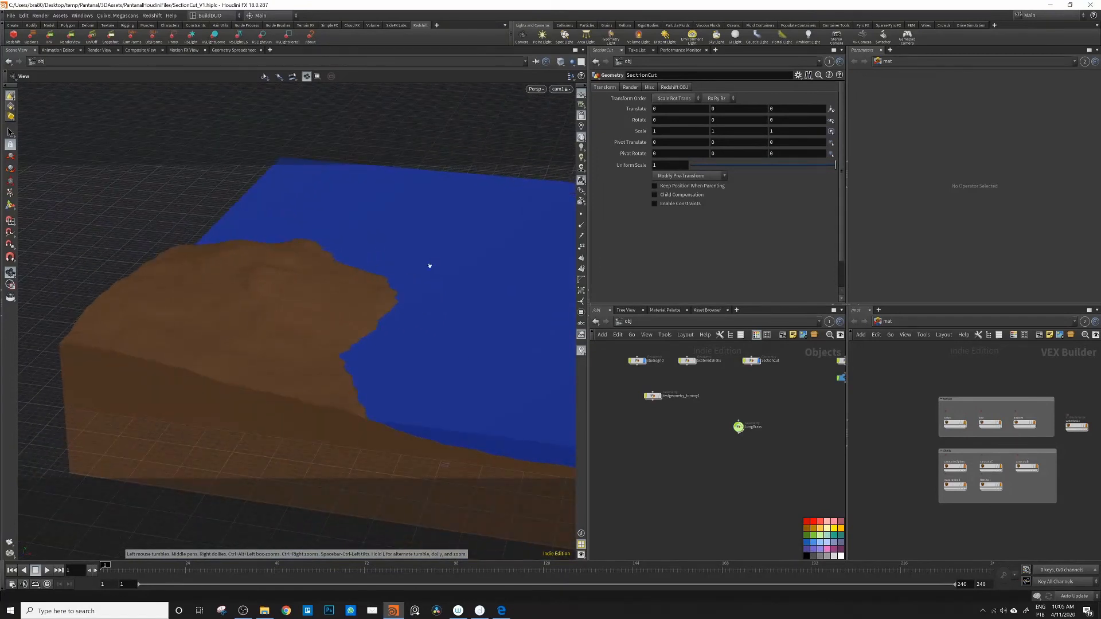
pyautogui.moveTo(292, 275); pyautogui.dragTo(270, 285)
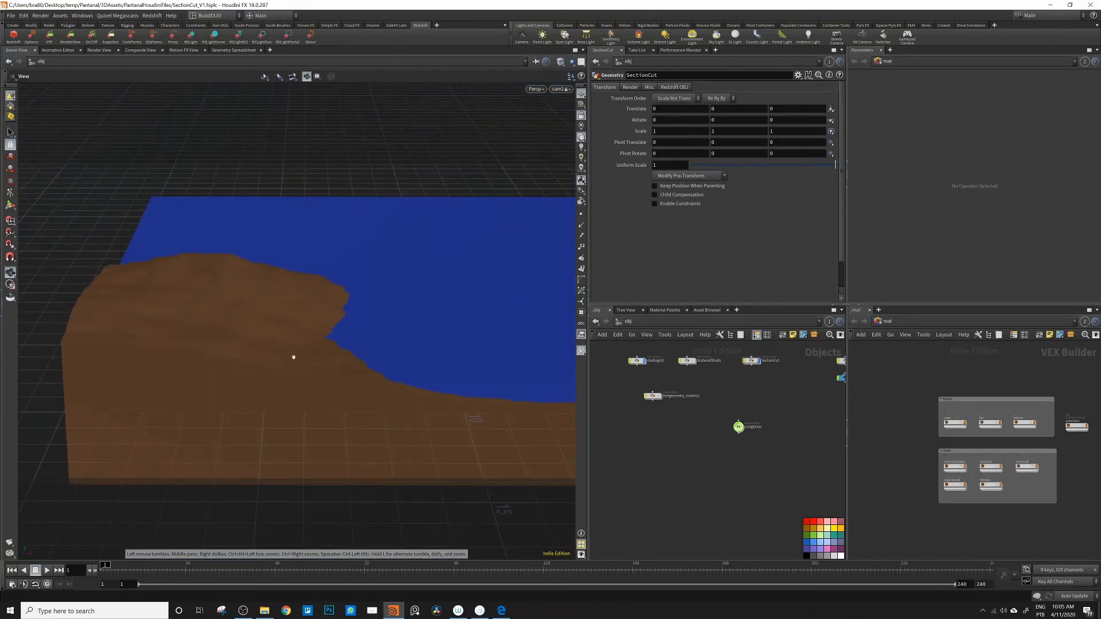
pyautogui.moveTo(222, 337); pyautogui.dragTo(442, 361)
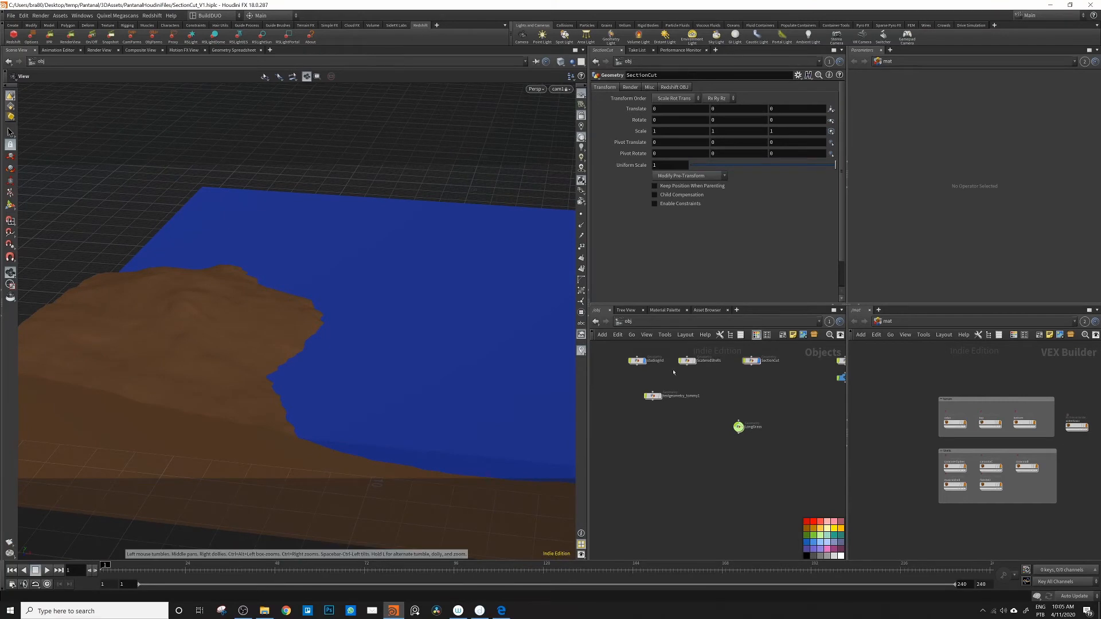
pyautogui.moveTo(241, 382); pyautogui.dragTo(264, 374)
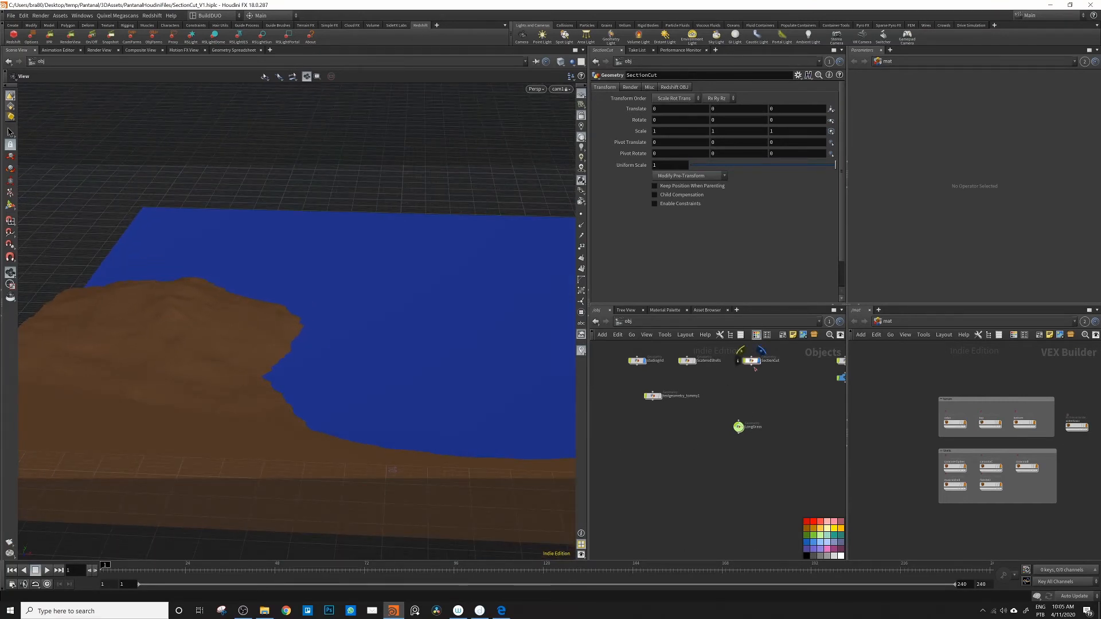
# Step: Make room among the object nodes and add an Instance node beside LongGrass
pyautogui.moveTo(652, 396); pyautogui.dragTo(626, 386)
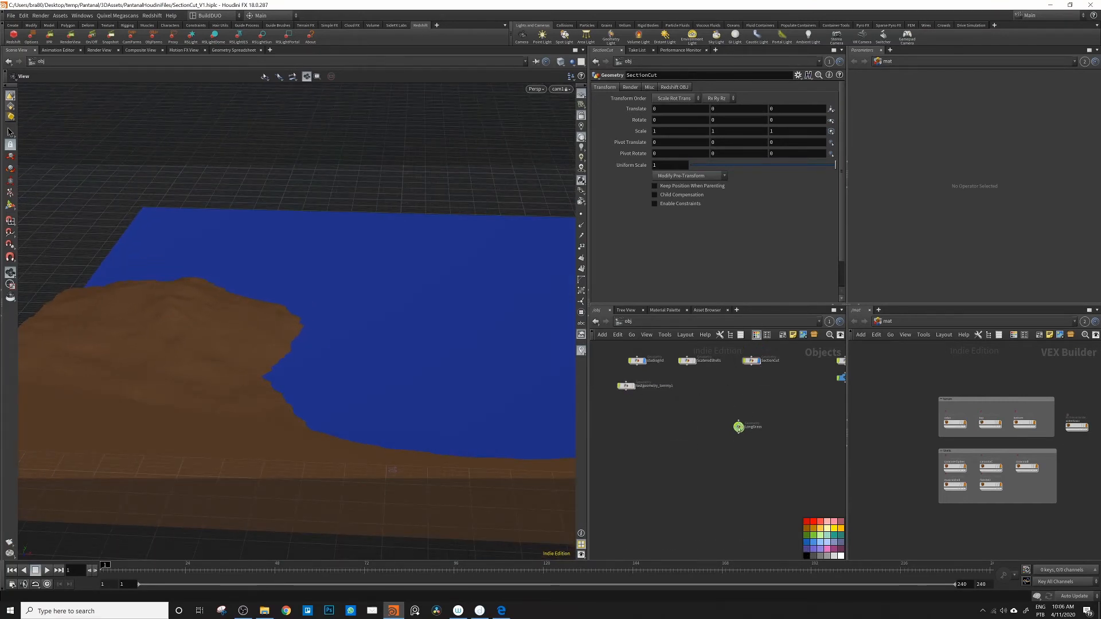
pyautogui.moveTo(739, 426); pyautogui.dragTo(748, 426)
pyautogui.press('Tab')
pyautogui.write('ins')
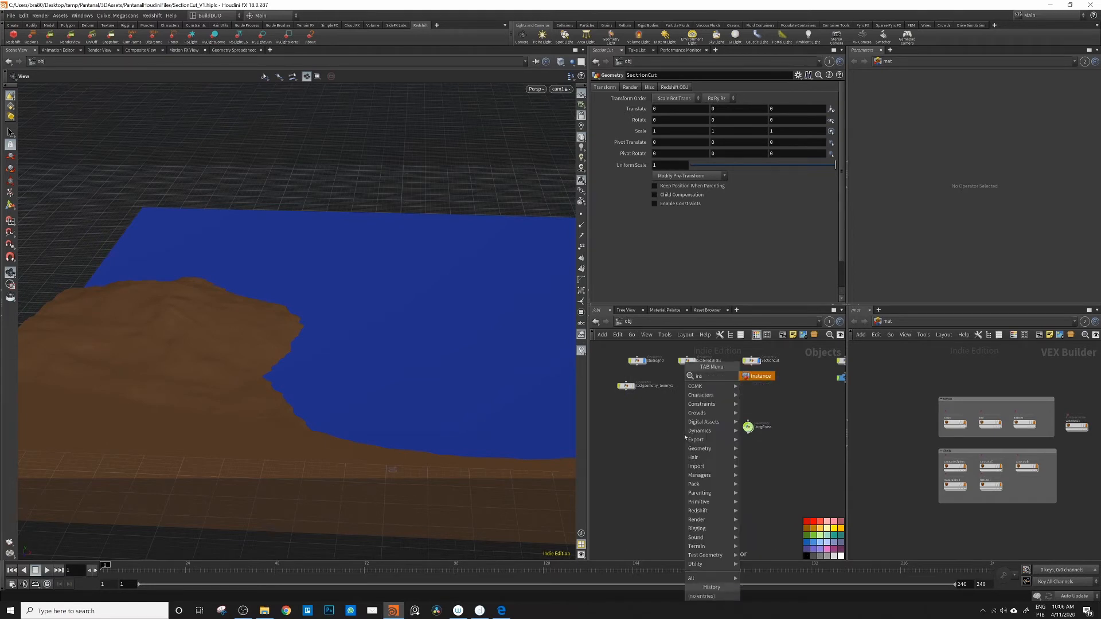
pyautogui.write('ta')
pyautogui.press('Return')
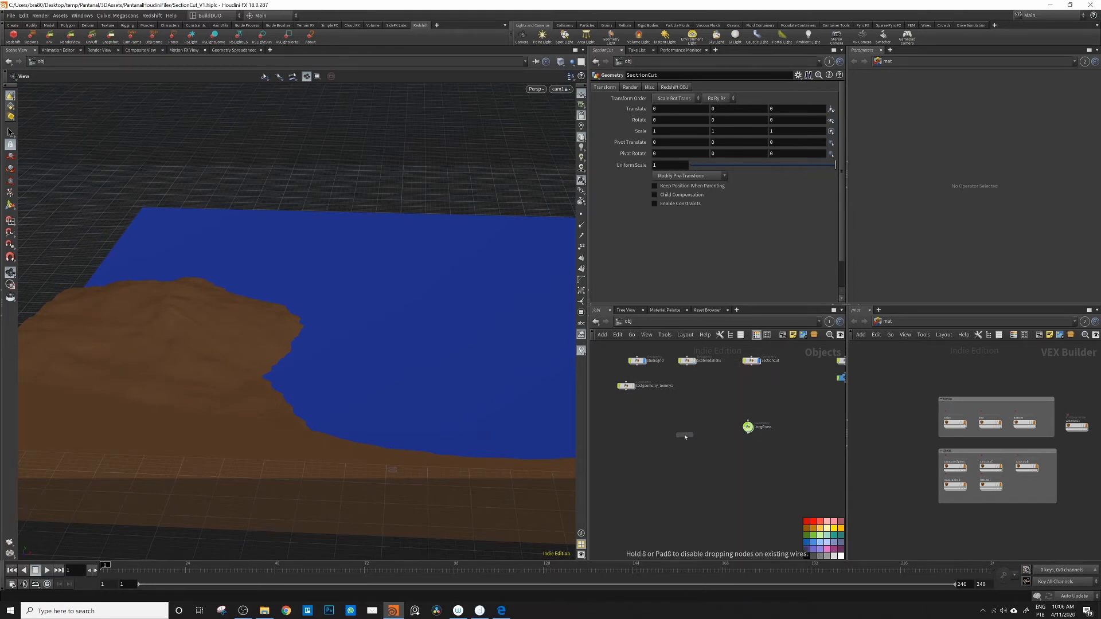
pyautogui.click(706, 427)
pyautogui.moveTo(708, 429); pyautogui.dragTo(704, 429)
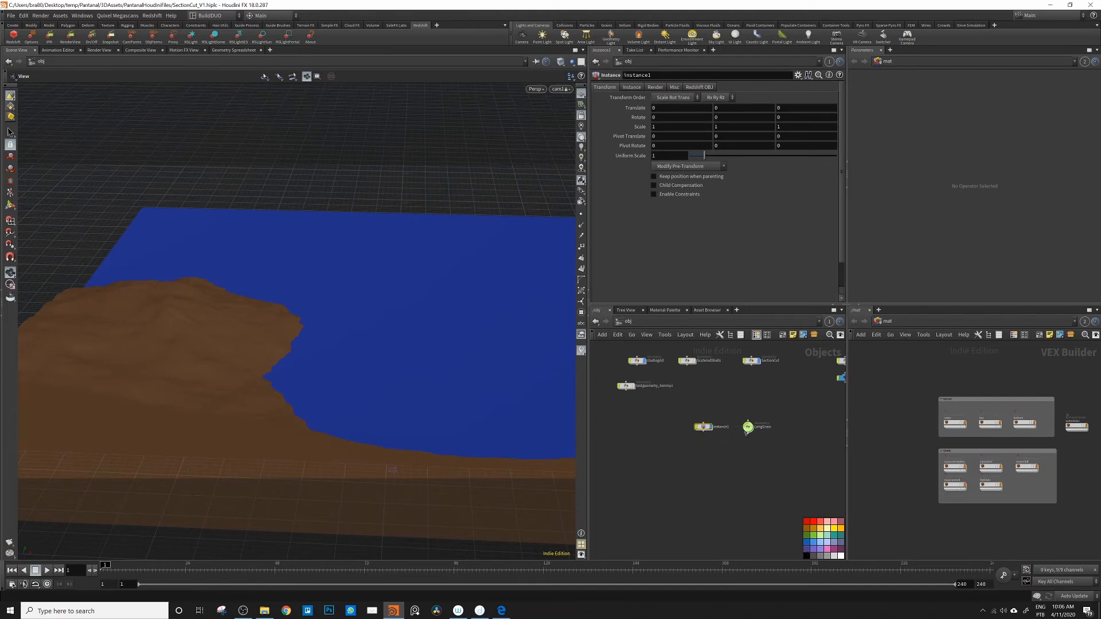
# Step: Rename the new Instance node as instanceLongGrass and space it away from the LongGrass node
pyautogui.click(728, 427)
pyautogui.write('LongGrass')
pyautogui.press('Return')
pyautogui.moveTo(704, 427); pyautogui.dragTo(691, 427)
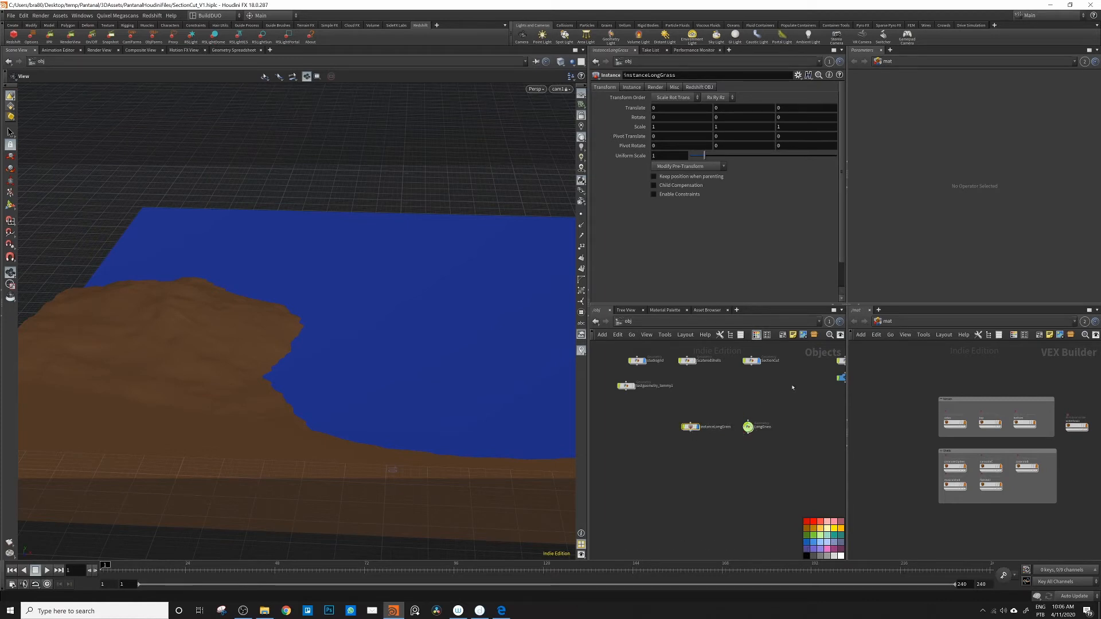
# Step: Assign LongGrass as instanceLongGrass's instance object and set its point instancing to Full point instancing
pyautogui.click(632, 87)
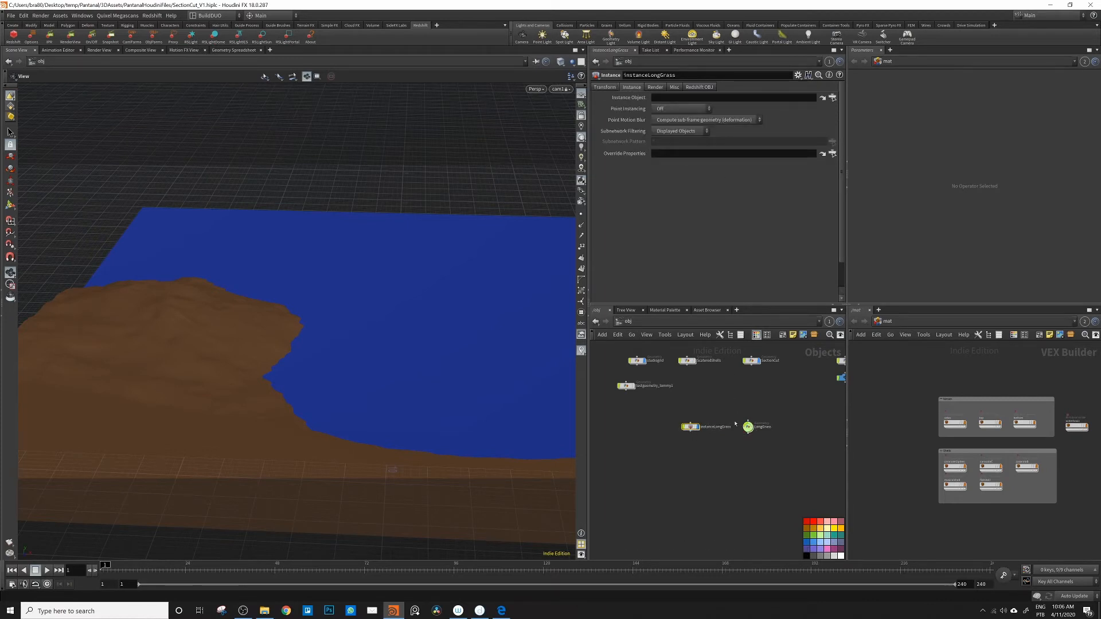
pyautogui.moveTo(748, 427); pyautogui.dragTo(695, 99)
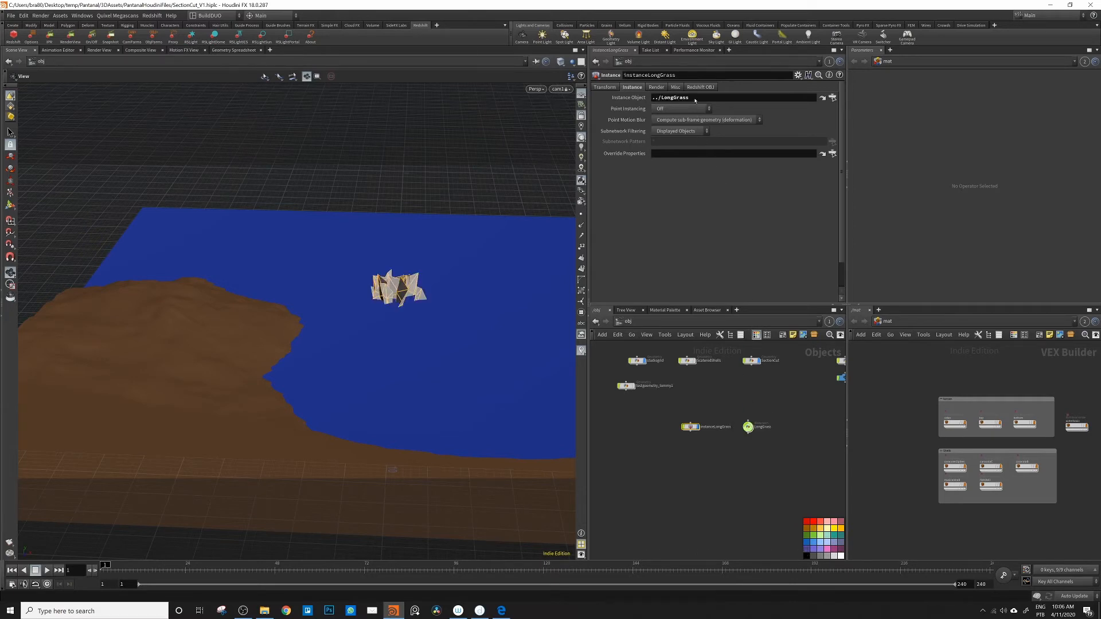
pyautogui.click(684, 109)
pyautogui.click(674, 120)
pyautogui.click(649, 440)
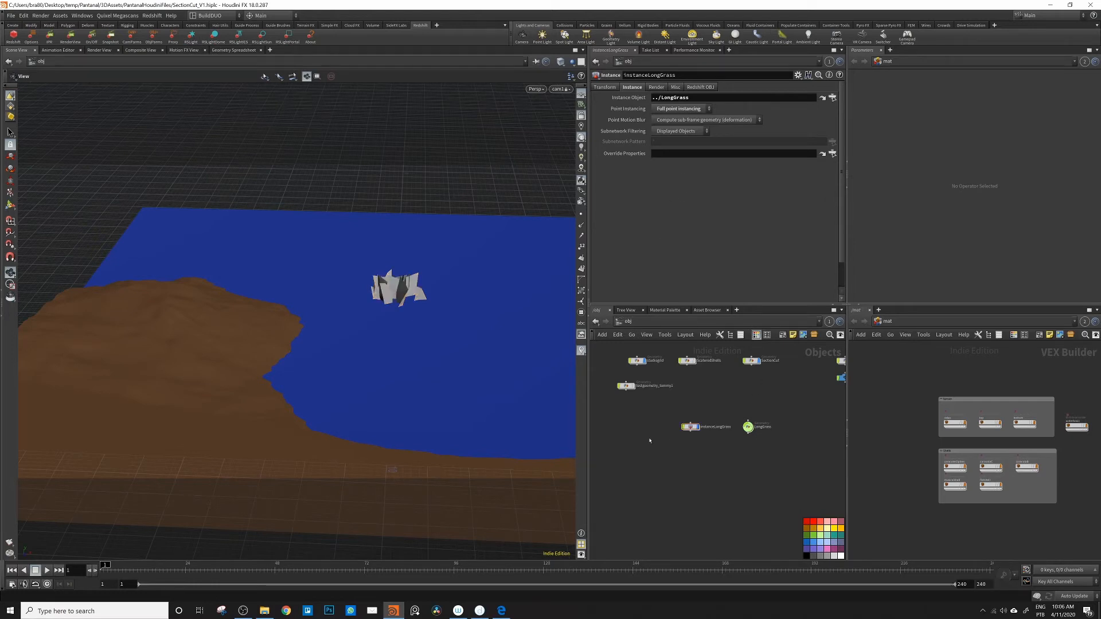
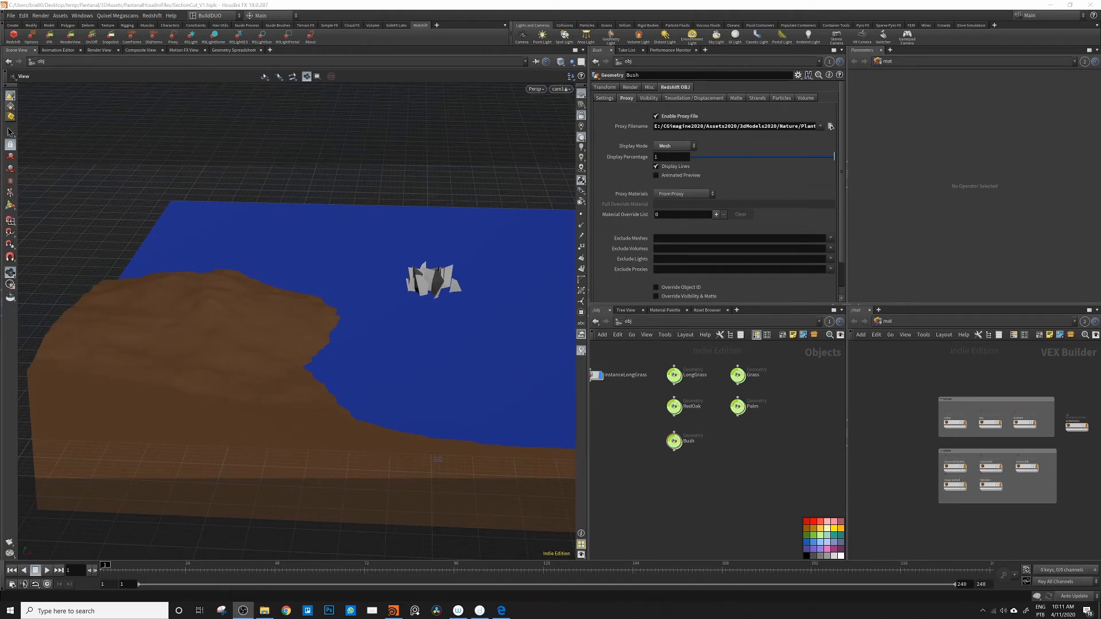
# Step: Turn on the display of the Palm proxy and frame it together with the terrain and water
pyautogui.click(748, 395)
pyautogui.moveTo(204, 308); pyautogui.dragTo(143, 321)
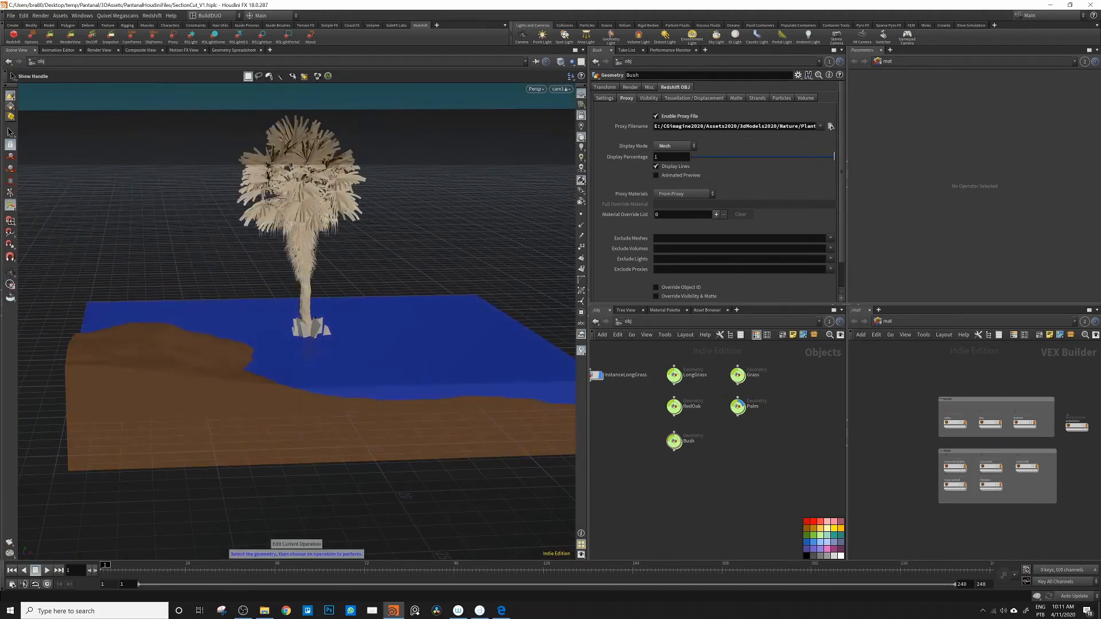
pyautogui.keyDown('alt'); pyautogui.moveTo(399, 385); pyautogui.dragTo(356, 379); pyautogui.keyUp('alt')
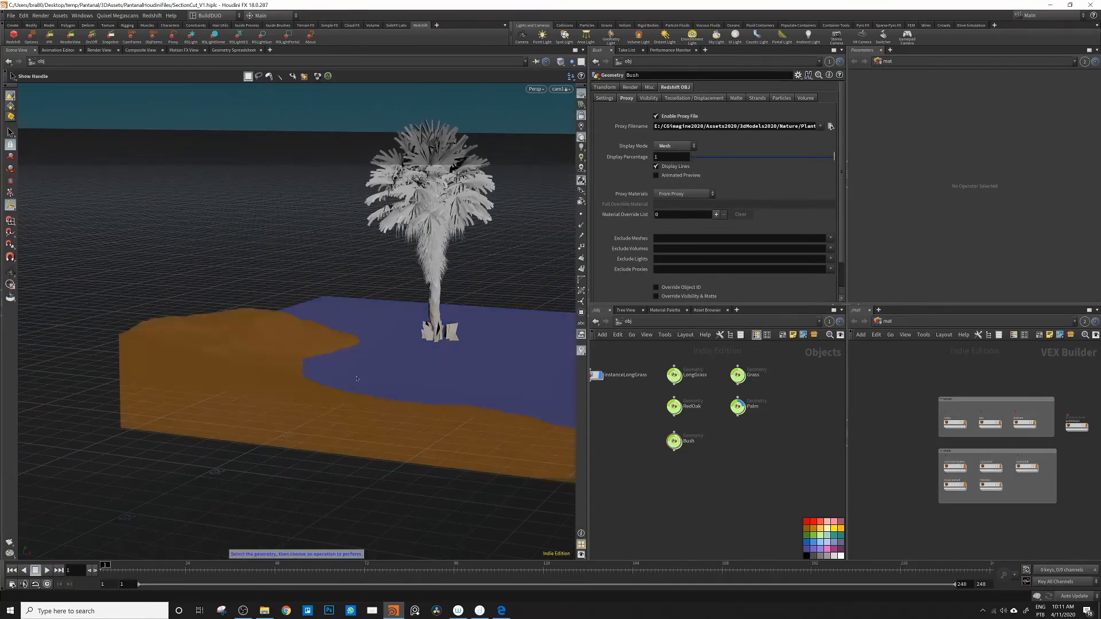
pyautogui.keyDown('alt'); pyautogui.moveTo(436, 392); pyautogui.dragTo(400, 402, button='middle'); pyautogui.keyUp('alt')
pyautogui.keyDown('alt'); pyautogui.moveTo(400, 401); pyautogui.dragTo(408, 405); pyautogui.keyUp('alt')
pyautogui.keyDown('alt'); pyautogui.moveTo(408, 405); pyautogui.dragTo(311, 372, button='right'); pyautogui.keyUp('alt')
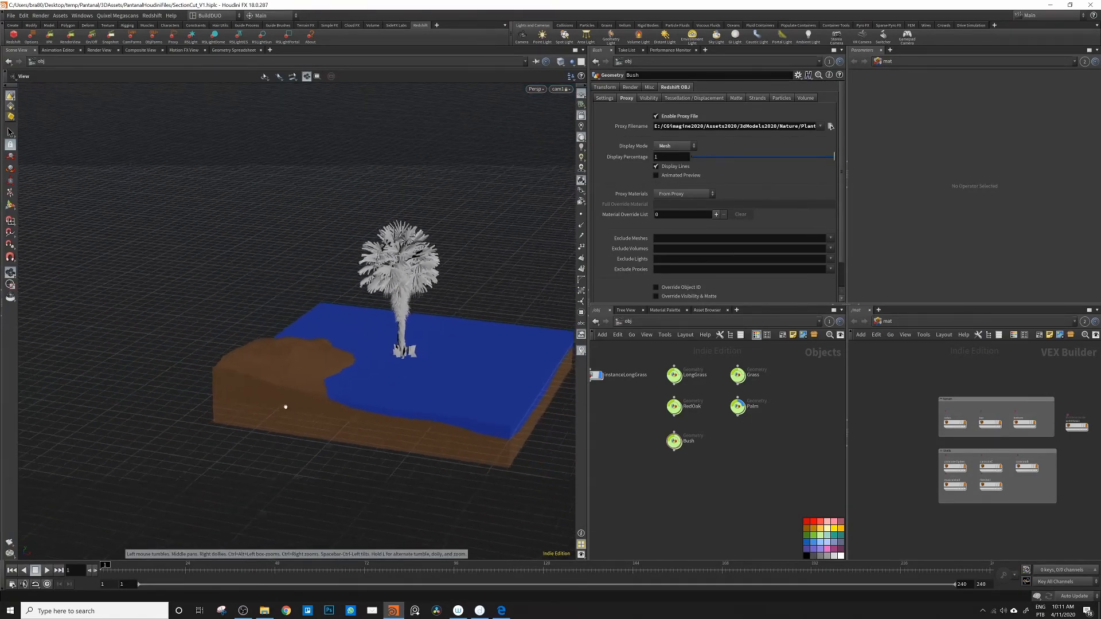
pyautogui.keyDown('alt'); pyautogui.moveTo(311, 372); pyautogui.dragTo(301, 317); pyautogui.keyUp('alt')
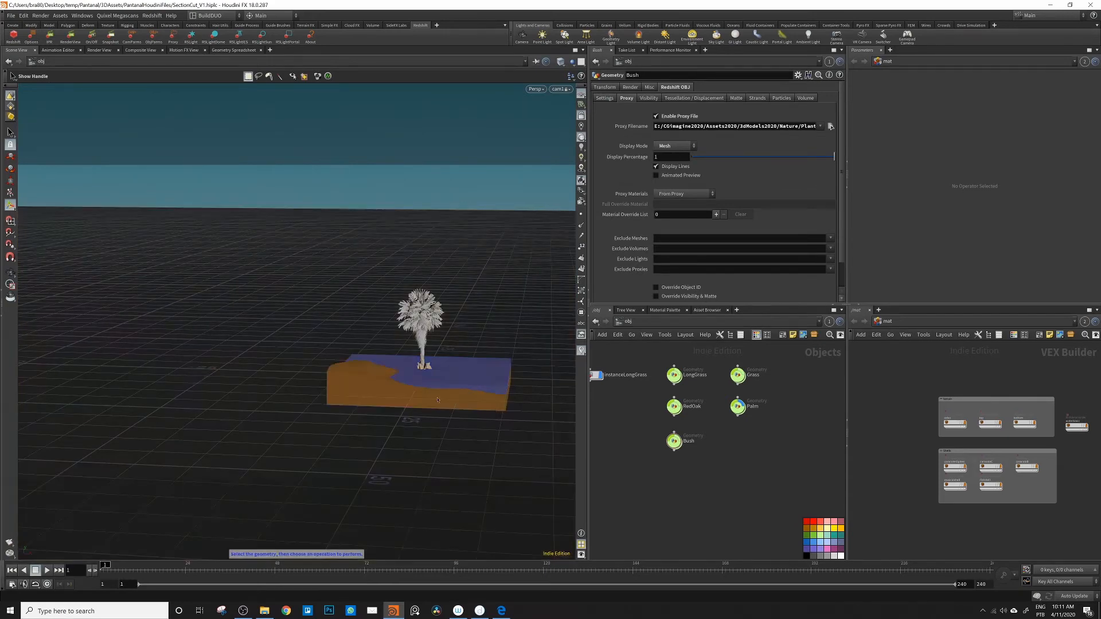
# Step: Move the Palm from the water onto the rear corner of the raised brown terrain
pyautogui.click(423, 324)
pyautogui.click(738, 406)
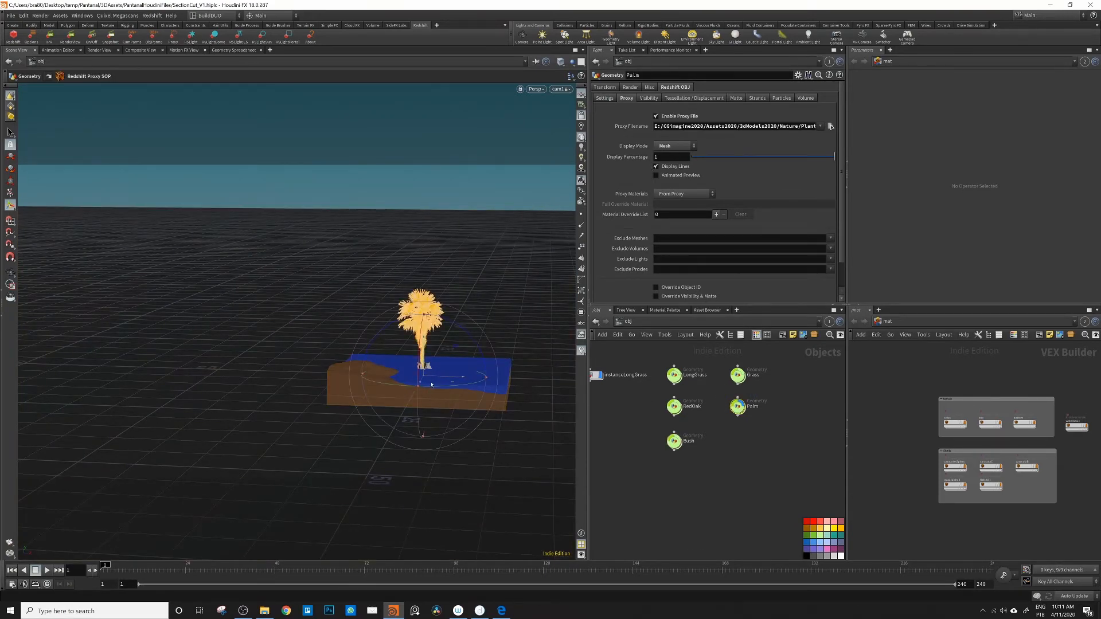
pyautogui.keyDown('alt'); pyautogui.moveTo(432, 384); pyautogui.dragTo(377, 372); pyautogui.keyUp('alt')
pyautogui.moveTo(404, 374); pyautogui.dragTo(391, 364)
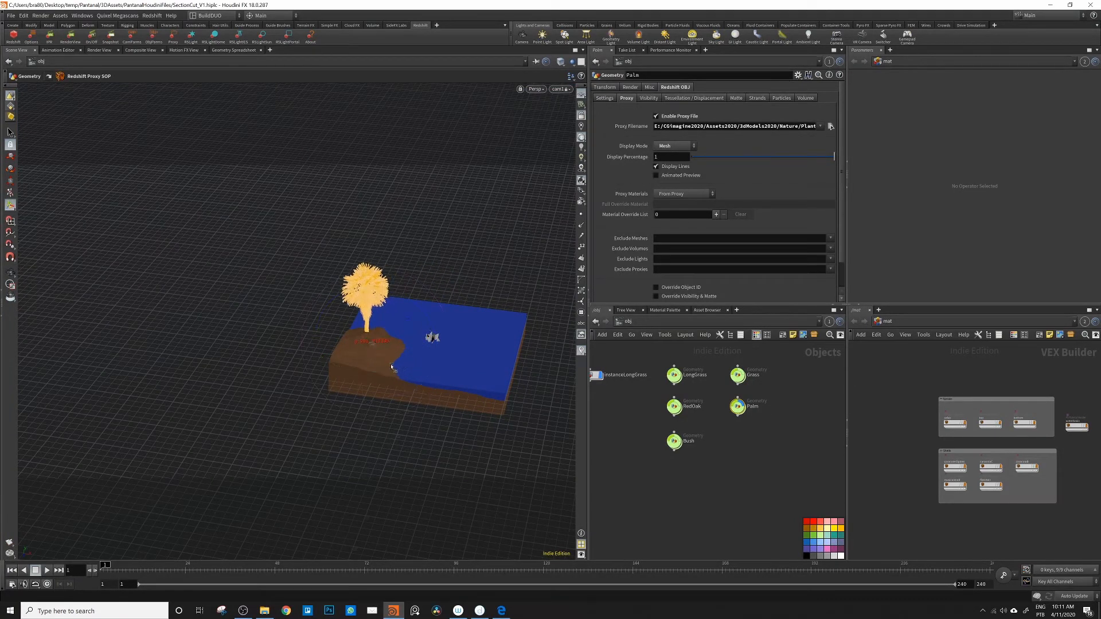
pyautogui.keyDown('alt'); pyautogui.moveTo(377, 342); pyautogui.dragTo(396, 341, button='right'); pyautogui.keyUp('alt')
pyautogui.keyDown('alt'); pyautogui.moveTo(396, 341); pyautogui.dragTo(365, 316); pyautogui.keyUp('alt')
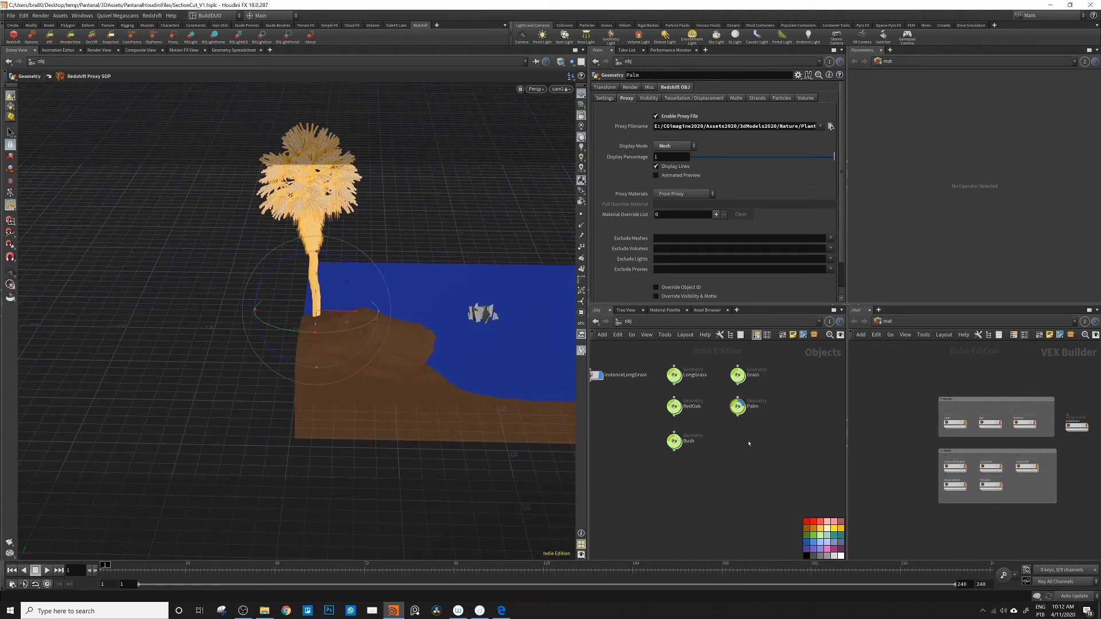
# Step: Turn on the display of RedOak and move the tree onto the terrain near its front corner
pyautogui.moveTo(749, 404)
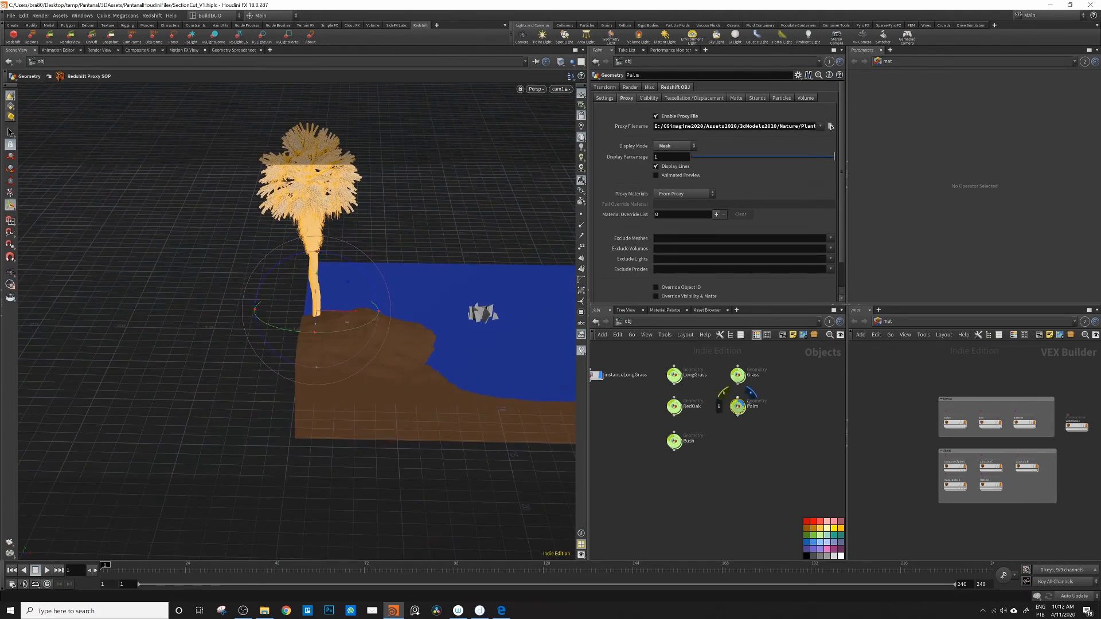
pyautogui.click(674, 407)
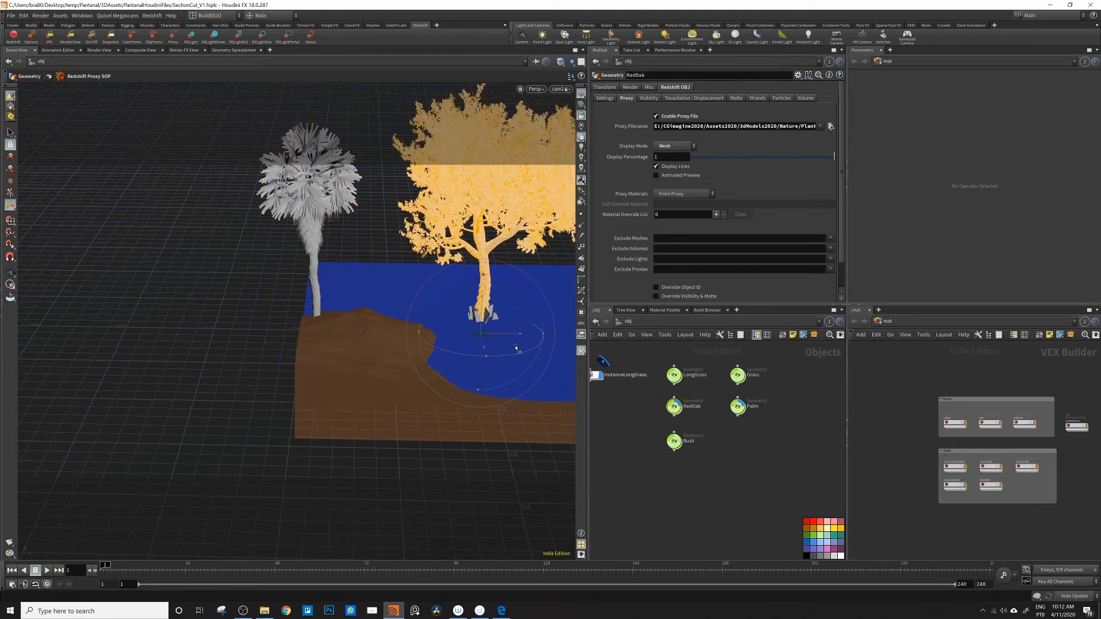
pyautogui.moveTo(515, 348); pyautogui.dragTo(408, 379)
pyautogui.click(631, 477)
# Step: Turn on the display of Bush and move it onto the terrain behind the oak trunk
pyautogui.click(679, 439)
pyautogui.click(674, 441)
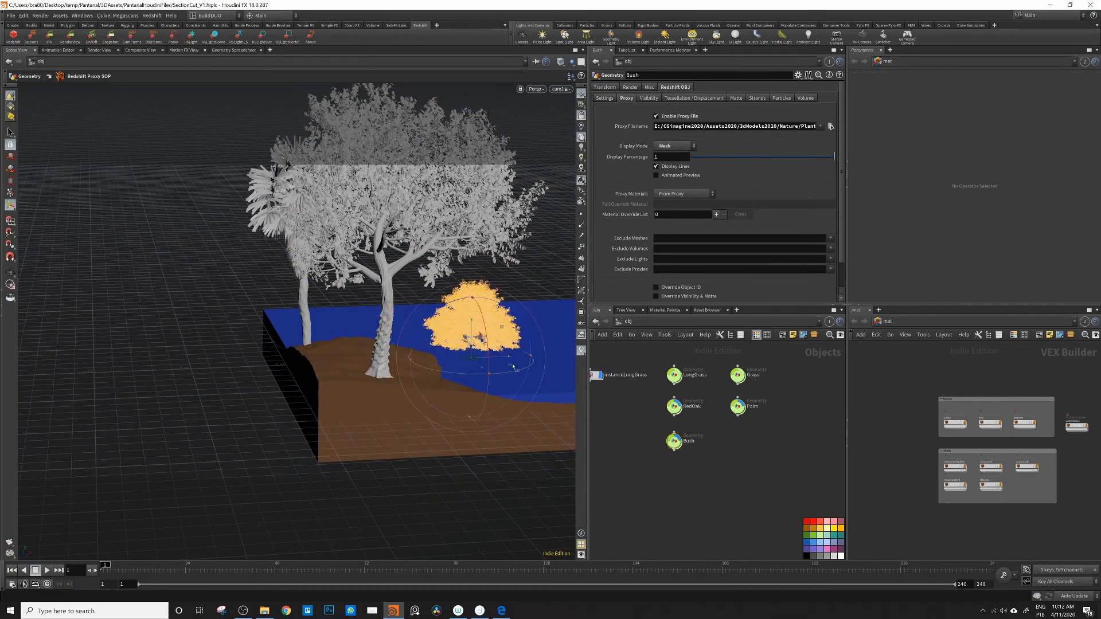
pyautogui.moveTo(513, 367); pyautogui.dragTo(386, 407)
pyautogui.moveTo(338, 358); pyautogui.dragTo(272, 332)
pyautogui.moveTo(358, 330); pyautogui.dragTo(386, 351)
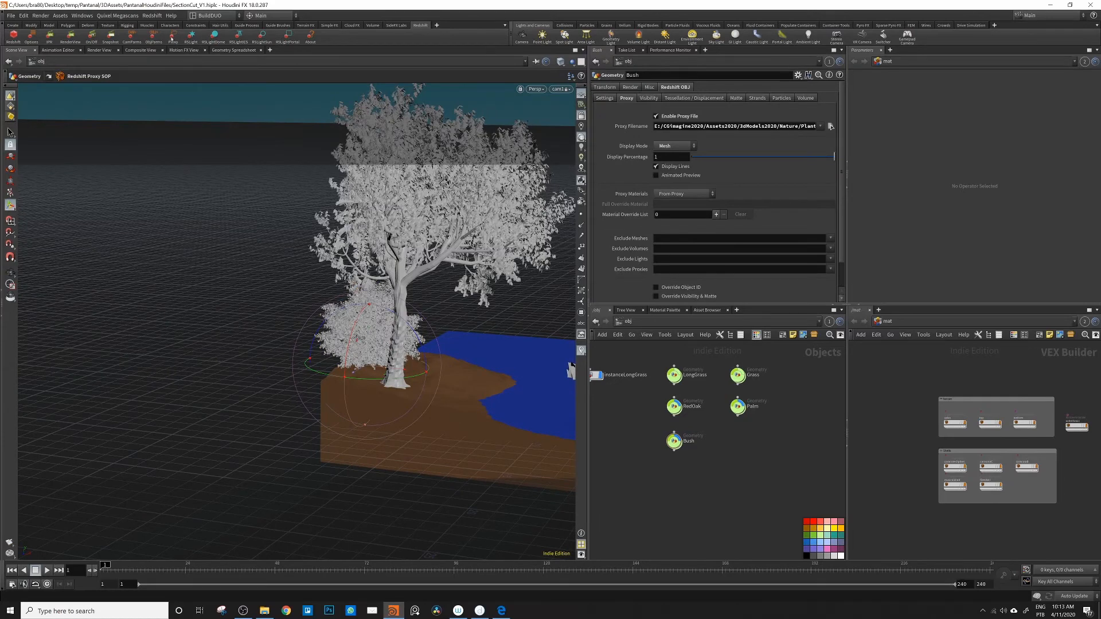
# Step: Add another Redshift proxy object below Bush in the network and name it BushLight
pyautogui.click(172, 39)
pyautogui.press('z')
pyautogui.moveTo(674, 449); pyautogui.dragTo(633, 453)
pyautogui.click(667, 445)
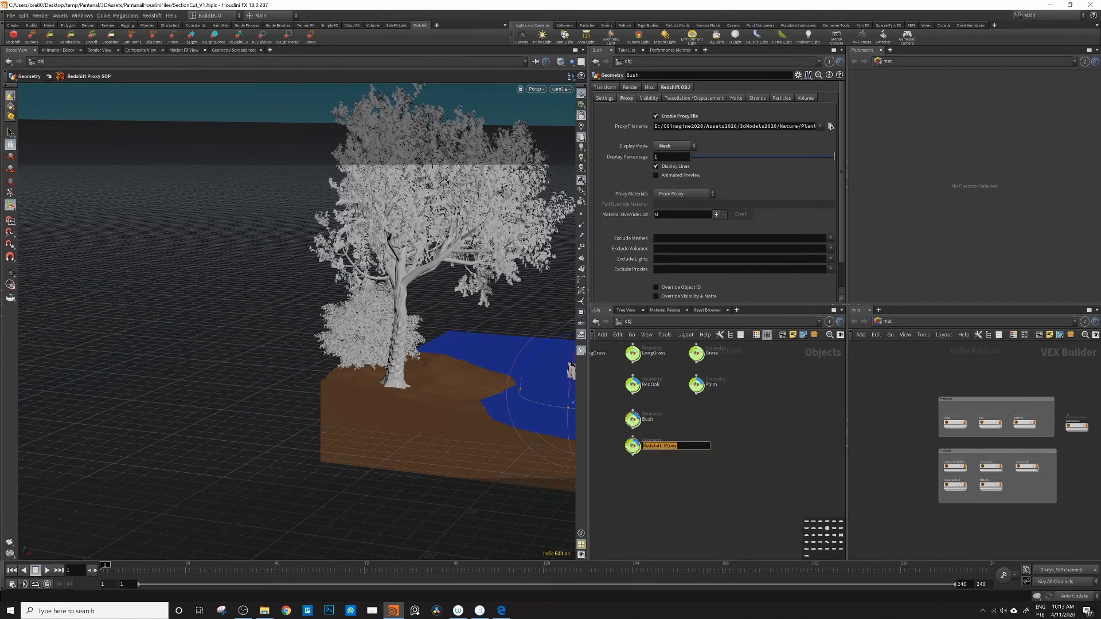
pyautogui.write('BushLight')
pyautogui.press('Return')
# Step: Load a proxy file from the Nature/Plants asset library as BushLight's proxy file
pyautogui.click(830, 126)
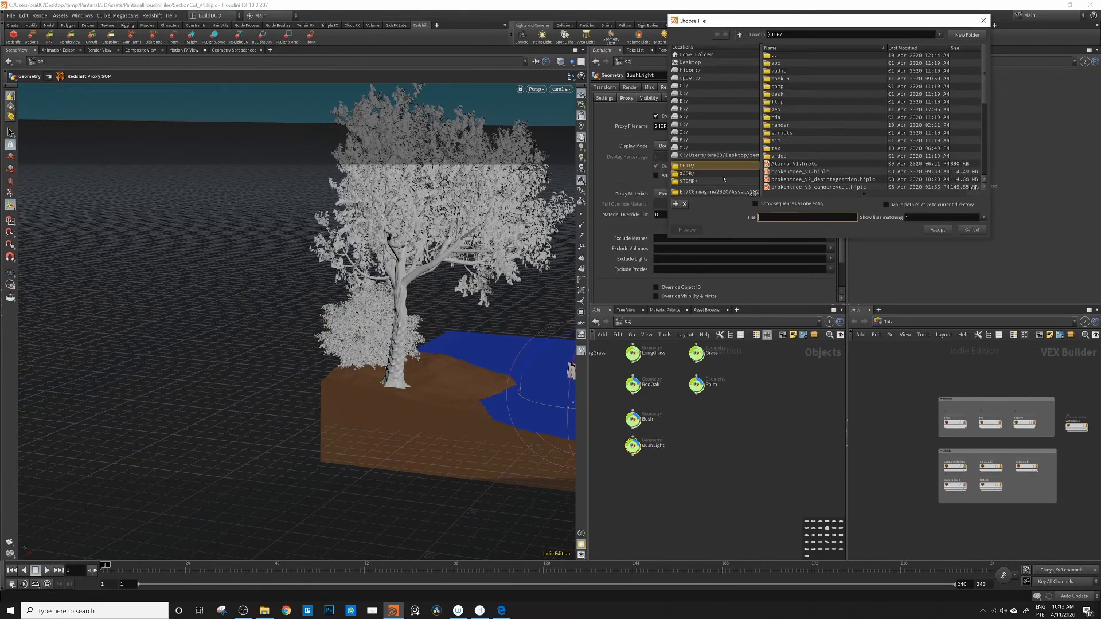
pyautogui.click(717, 191)
pyautogui.doubleClick(778, 102)
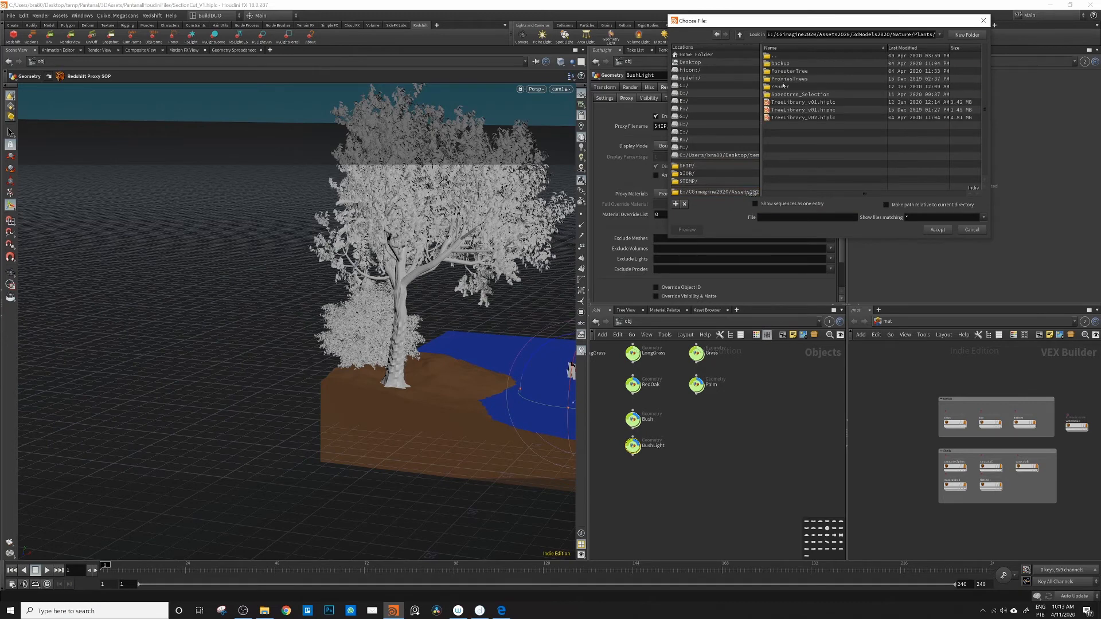
pyautogui.doubleClick(794, 102)
pyautogui.scroll(-2, 806, 172)
pyautogui.scroll(4, 805, 188)
pyautogui.doubleClick(798, 92)
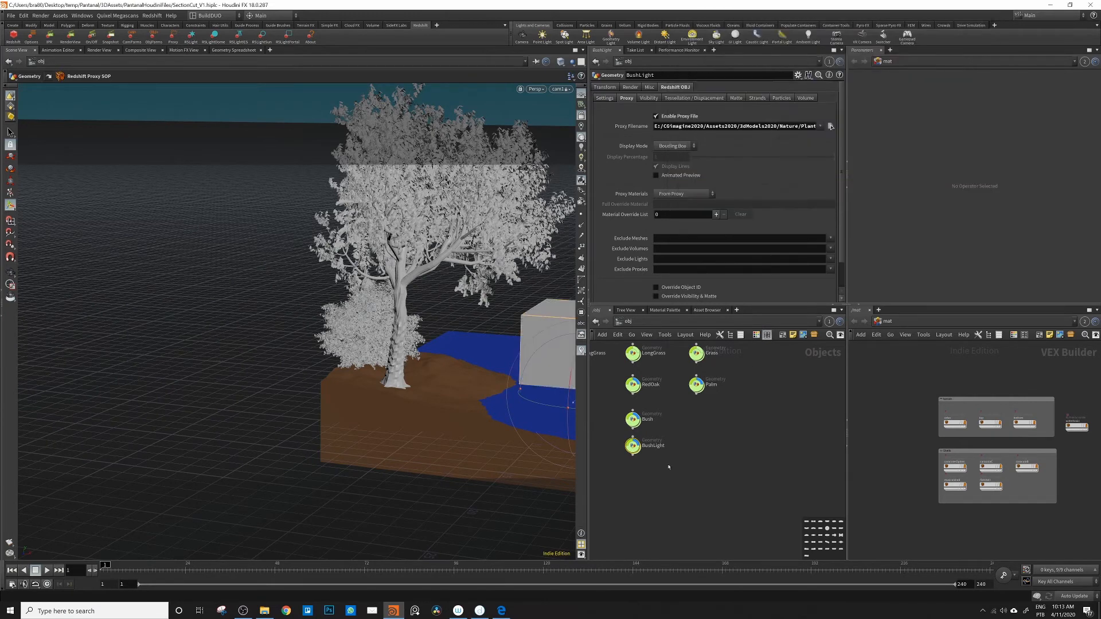
# Step: Set BushLight's display mode to Mesh and move it onto the terrain among the trees
pyautogui.click(675, 146)
pyautogui.click(672, 174)
pyautogui.keyDown('alt'); pyautogui.moveTo(553, 370); pyautogui.dragTo(568, 372); pyautogui.keyUp('alt')
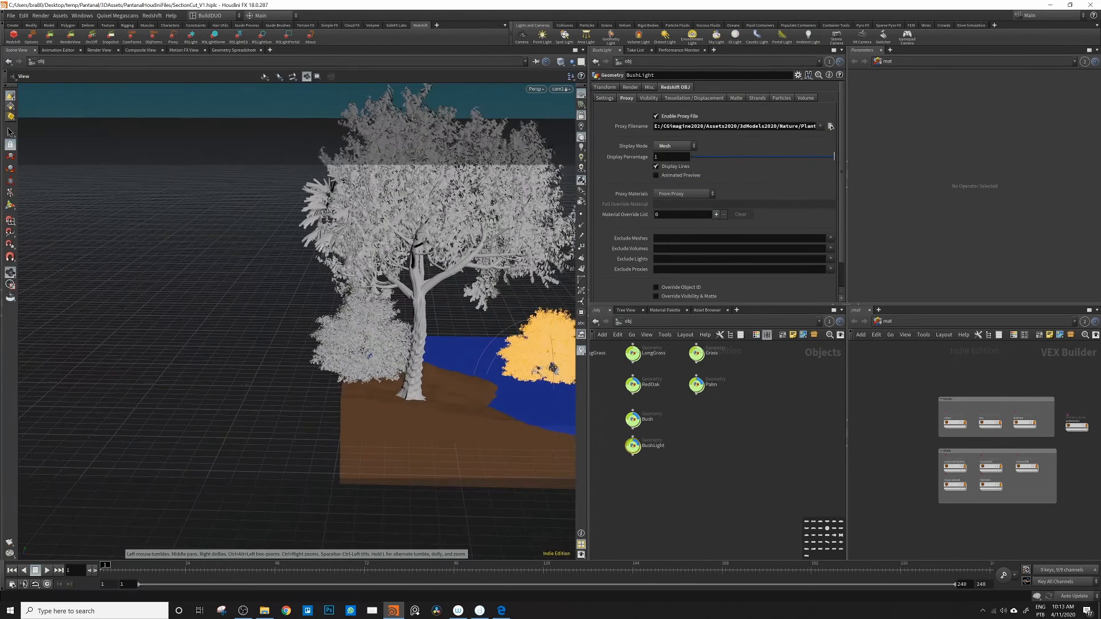
pyautogui.keyDown('alt'); pyautogui.moveTo(569, 371); pyautogui.dragTo(499, 376, button='middle'); pyautogui.keyUp('alt')
pyautogui.moveTo(503, 406); pyautogui.dragTo(444, 418)
pyautogui.keyDown('alt'); pyautogui.moveTo(401, 395); pyautogui.dragTo(431, 414); pyautogui.keyUp('alt')
# Step: Start a live render of the scene in the Redshift Render View and enlarge its window
pyautogui.scroll(-3, 795, 374)
pyautogui.click(791, 379)
pyautogui.scroll(-4, 640, 416)
pyautogui.click(70, 37)
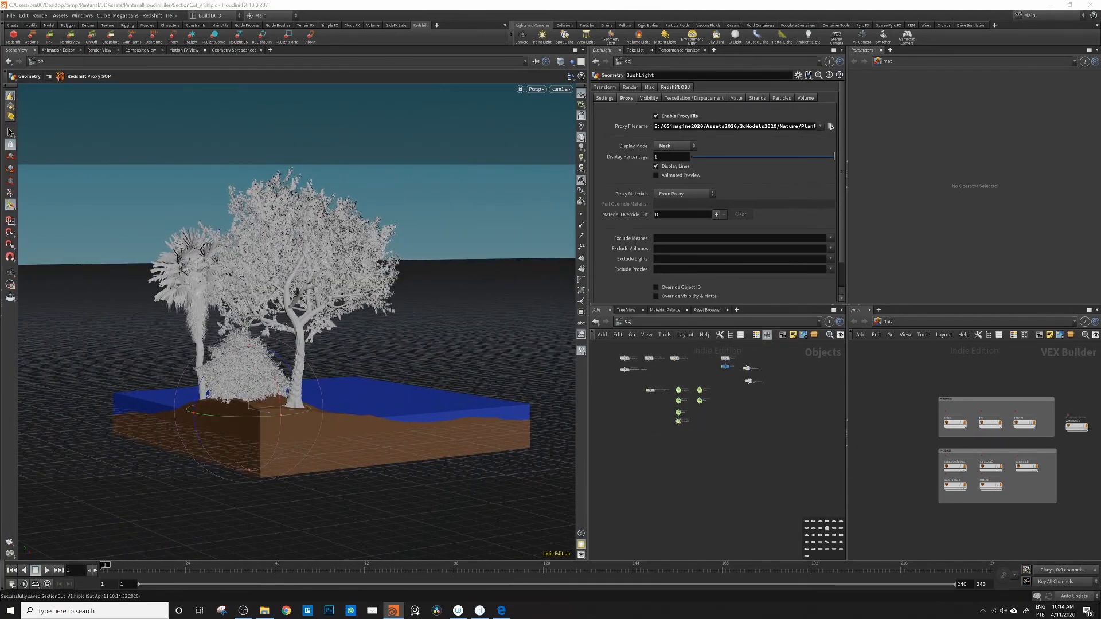
pyautogui.moveTo(252, 104); pyautogui.dragTo(436, 84)
pyautogui.click(354, 111)
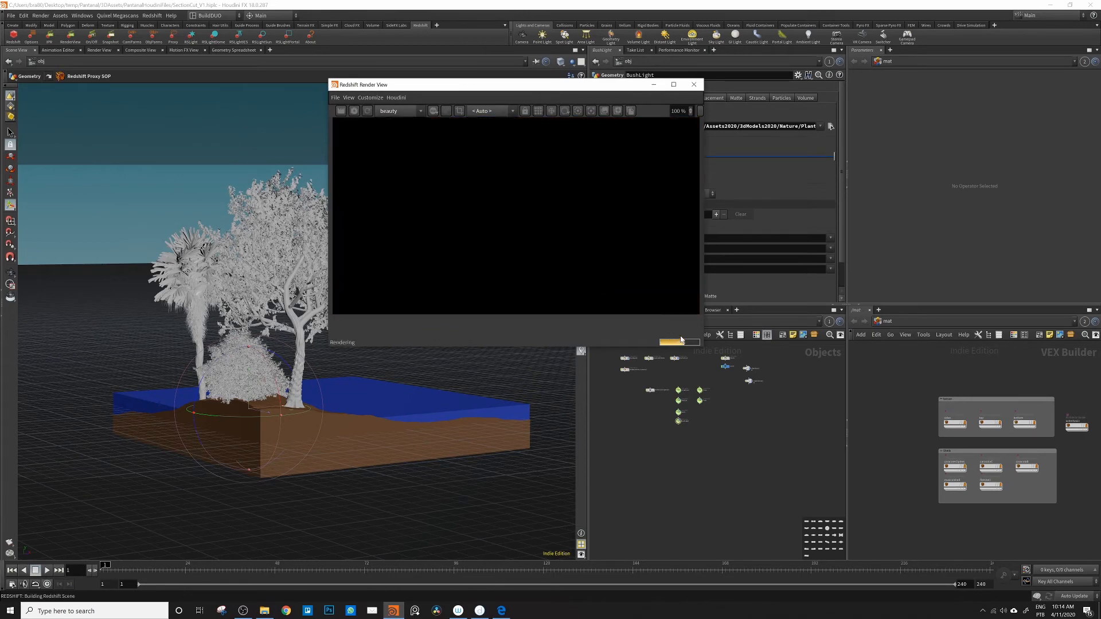
pyautogui.moveTo(703, 346); pyautogui.dragTo(802, 416)
pyautogui.moveTo(613, 89); pyautogui.dragTo(475, 157)
# Step: Examine the rslightsun1 and rslightdome1 light settings against the render from a slightly different camera angle
pyautogui.scroll(5, 714, 366)
pyautogui.moveTo(715, 369); pyautogui.dragTo(660, 376, button='middle')
pyautogui.click(744, 384)
pyautogui.click(629, 87)
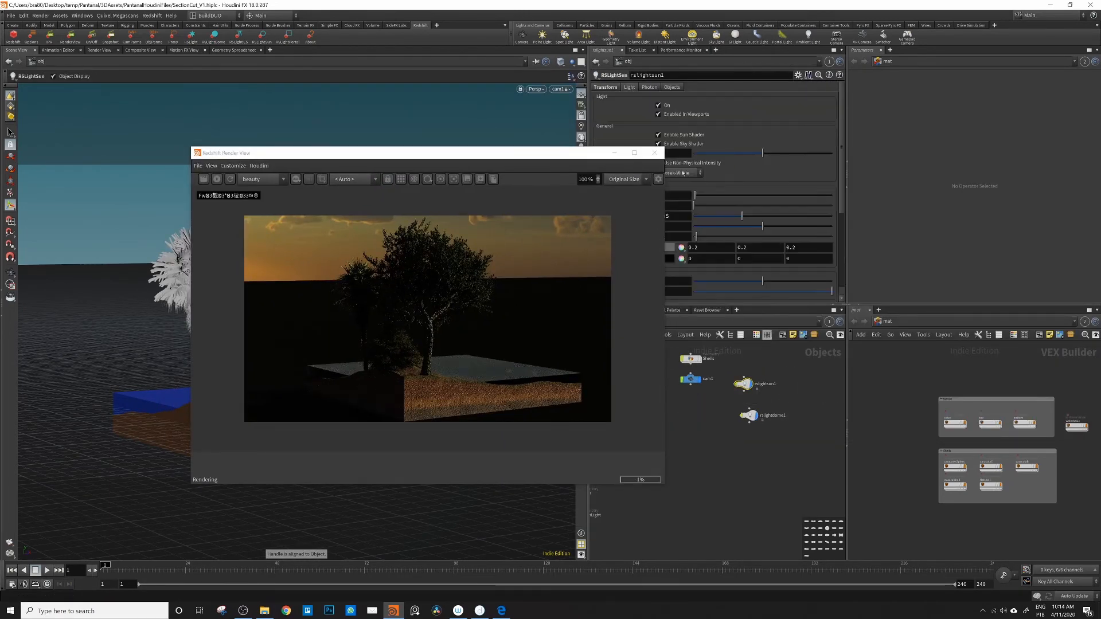
pyautogui.click(750, 416)
pyautogui.moveTo(519, 152); pyautogui.dragTo(912, 91)
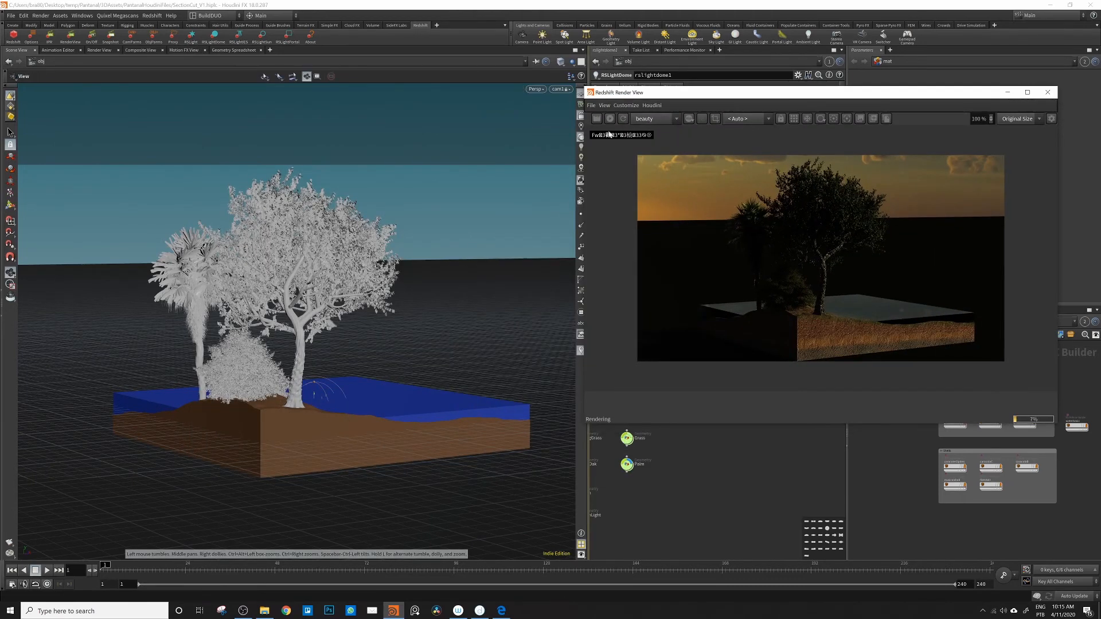
pyautogui.moveTo(519, 304)
pyautogui.keyDown('alt'); pyautogui.mouseDown()
pyautogui.moveTo(458, 333)
pyautogui.moveTo(517, 319)
pyautogui.mouseUp(); pyautogui.keyUp('alt')
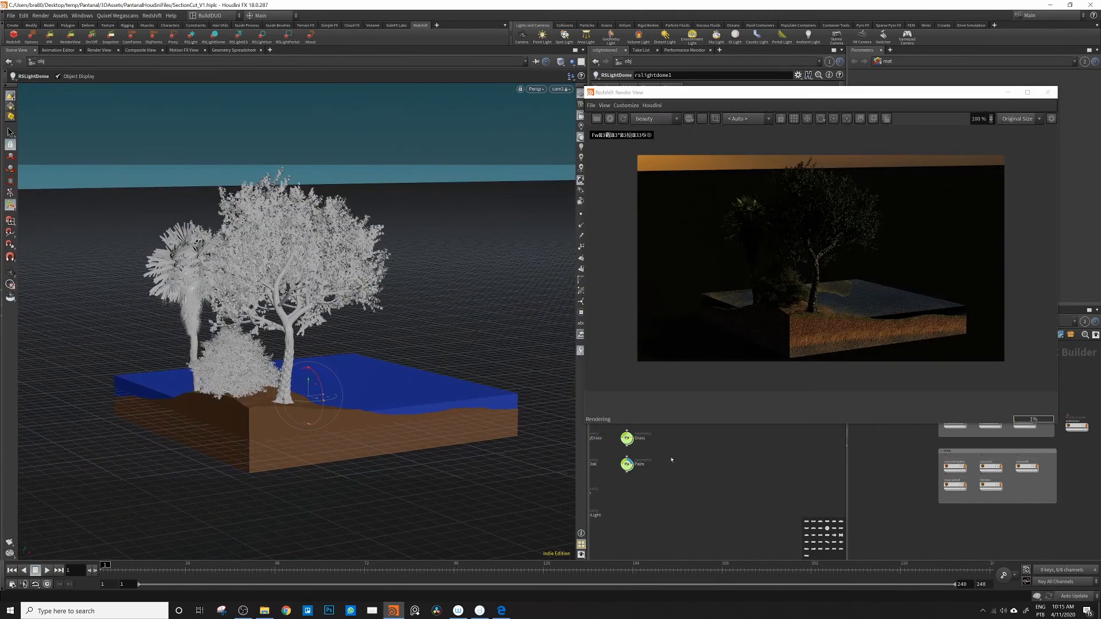
pyautogui.moveTo(761, 92); pyautogui.dragTo(714, 202)
pyautogui.click(828, 155)
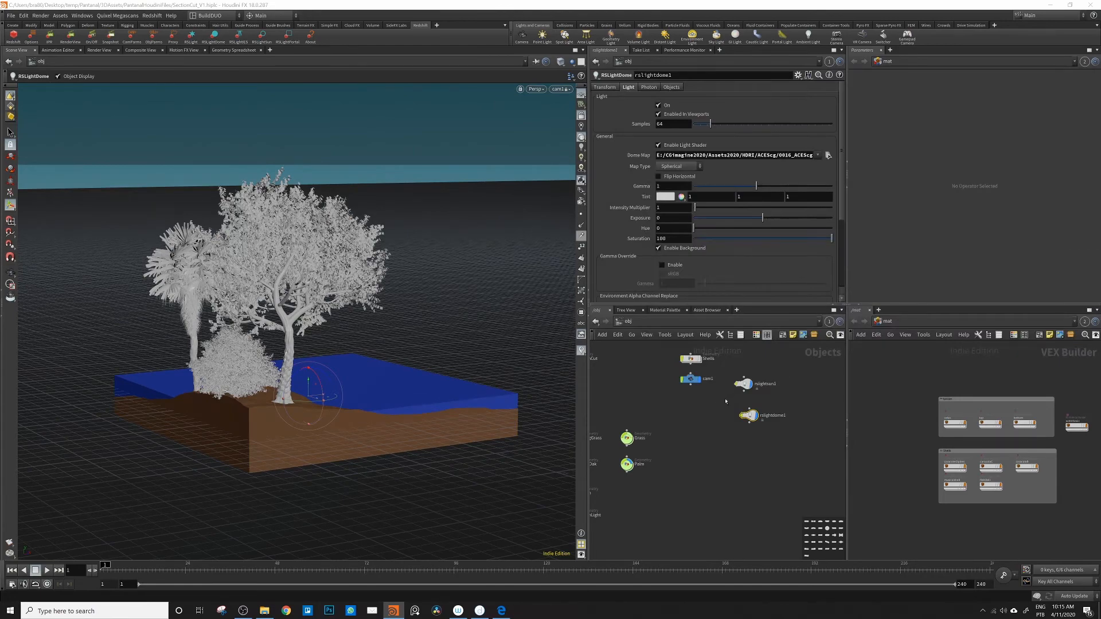
# Step: Change the sunlight direction by looking through rslightsun1, and return the viewport to cam1
pyautogui.click(743, 385)
pyautogui.click(561, 89)
pyautogui.moveTo(586, 144)
pyautogui.click(651, 162)
pyautogui.keyDown('alt'); pyautogui.moveTo(371, 288); pyautogui.dragTo(407, 322); pyautogui.keyUp('alt')
pyautogui.keyDown('alt'); pyautogui.moveTo(408, 322); pyautogui.dragTo(367, 312, button='right'); pyautogui.keyUp('alt')
pyautogui.keyDown('alt'); pyautogui.moveTo(367, 312); pyautogui.dragTo(373, 307); pyautogui.keyUp('alt')
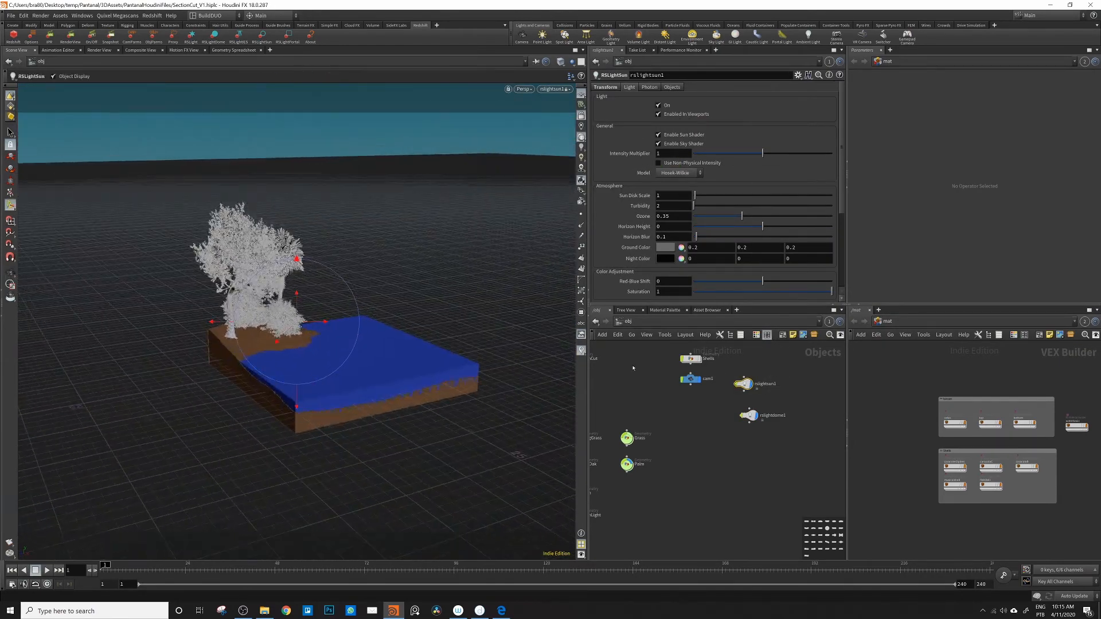
pyautogui.moveTo(781, 407); pyautogui.dragTo(788, 404)
pyautogui.click(744, 384)
pyautogui.click(556, 90)
pyautogui.click(565, 116)
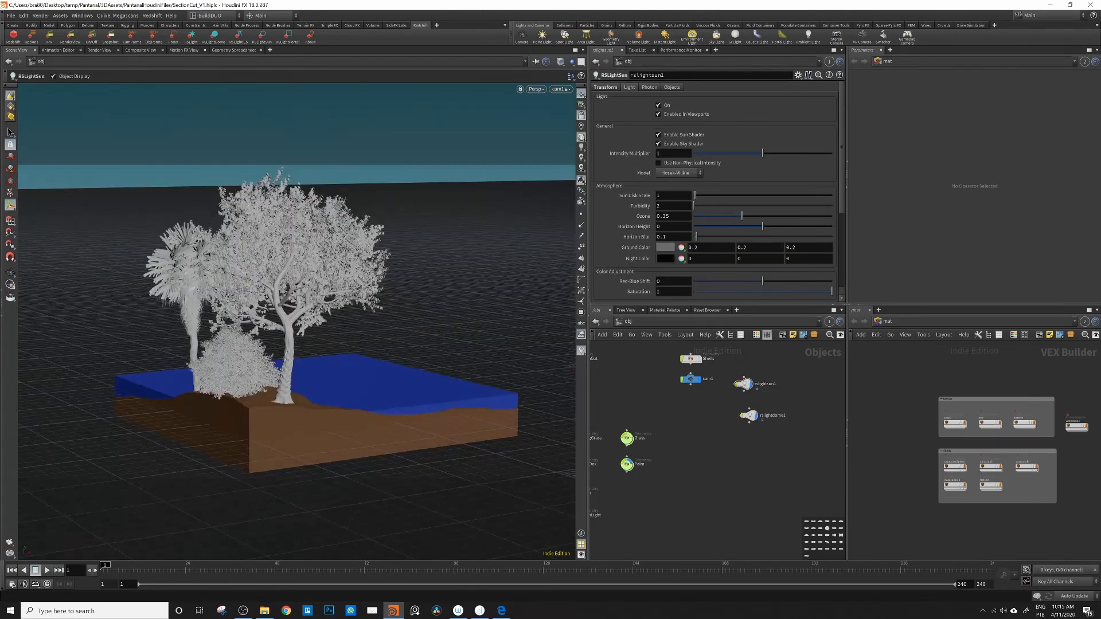
# Step: Reopen the Redshift Render View and set its OCIO view transform to Rec.709 (ACES)
pyautogui.click(70, 38)
pyautogui.moveTo(385, 142); pyautogui.dragTo(227, 135)
pyautogui.click(616, 160)
pyautogui.click(570, 297)
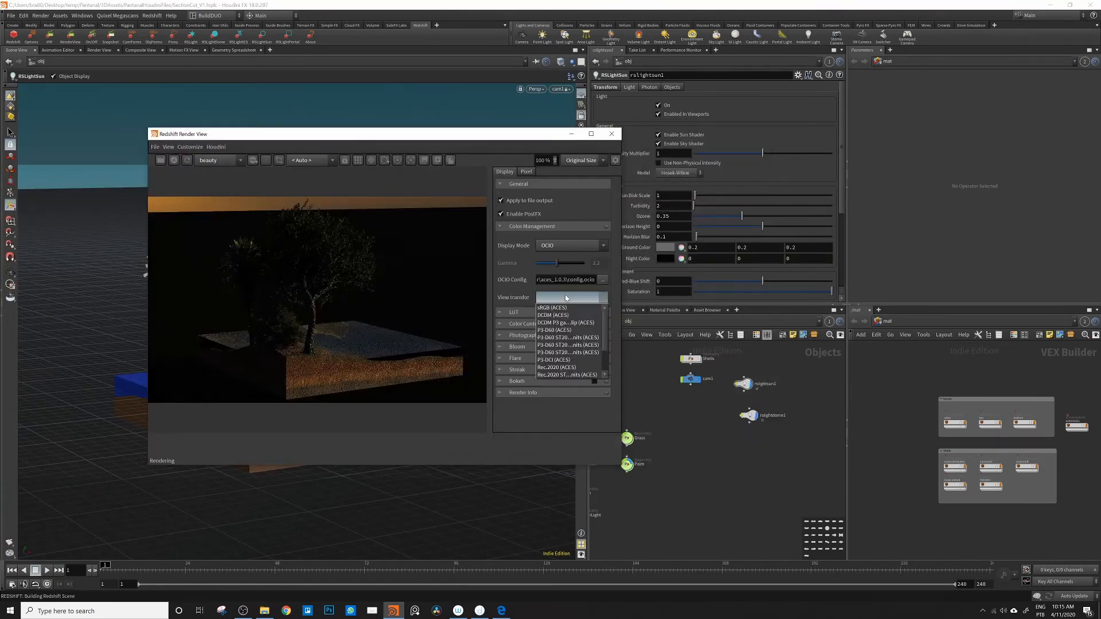
pyautogui.click(564, 346)
# Step: Resize and reposition the render window beside the viewport and hide its display settings
pyautogui.moveTo(621, 465); pyautogui.dragTo(865, 556)
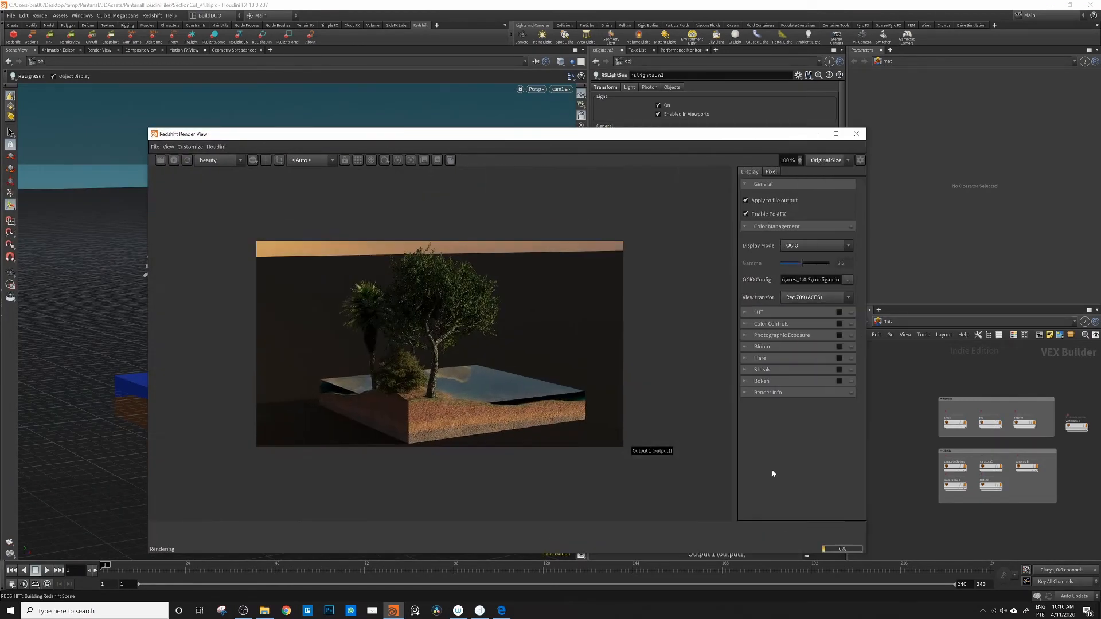
pyautogui.moveTo(615, 136); pyautogui.dragTo(791, 81)
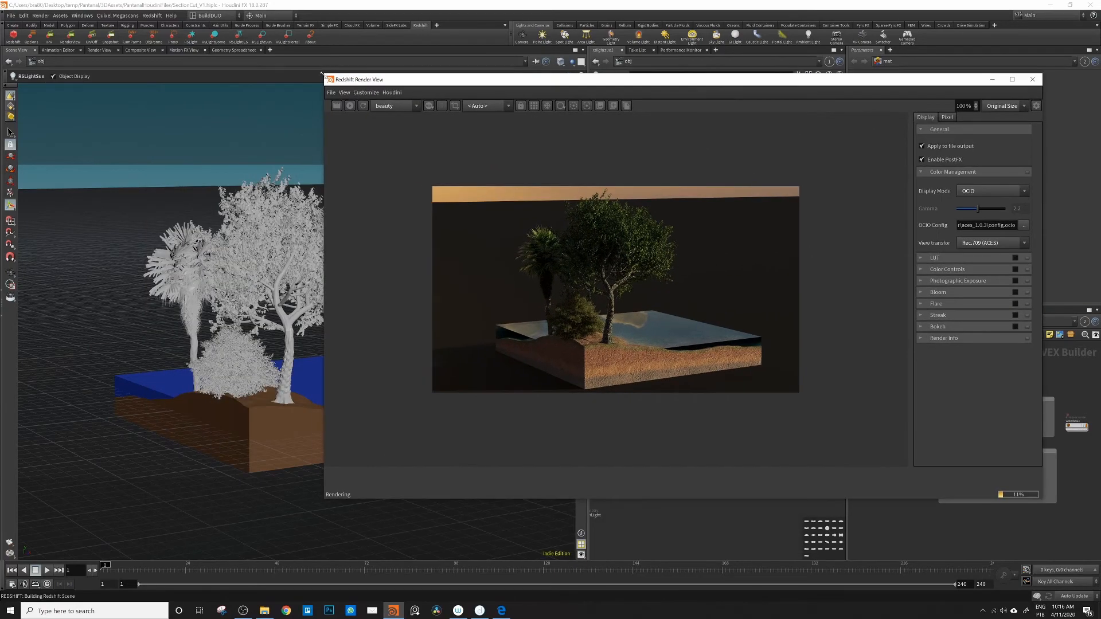
pyautogui.moveTo(321, 73); pyautogui.dragTo(664, 189)
pyautogui.click(1036, 161)
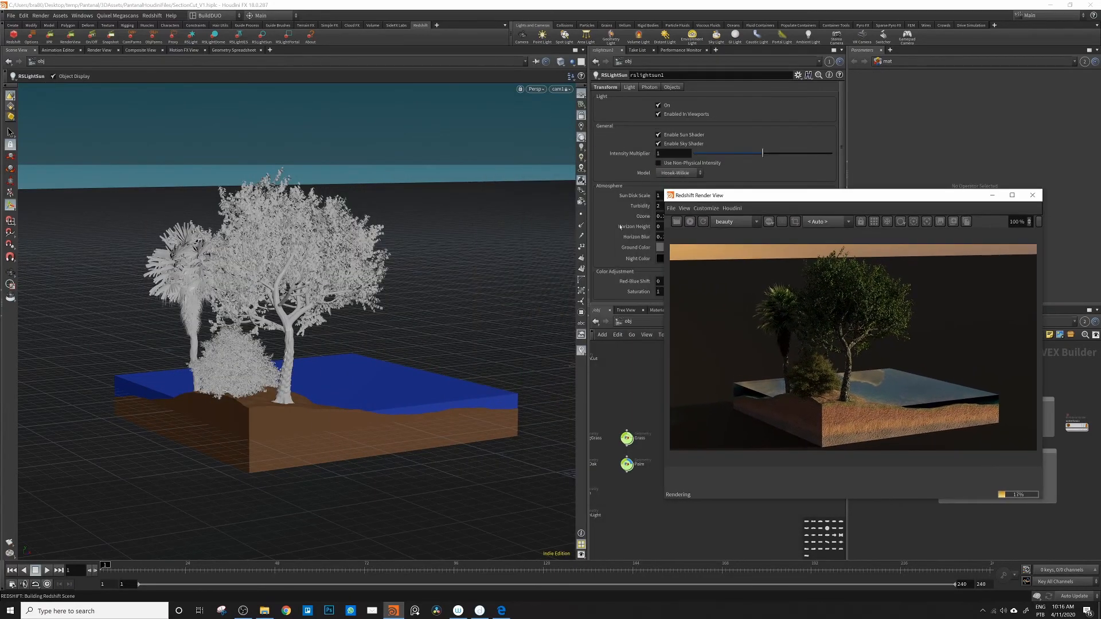
# Step: Examine the live render of the trees, bushes and terrain up close and from farther away, and close the render window
pyautogui.moveTo(292, 397); pyautogui.dragTo(293, 349)
pyautogui.moveTo(293, 349); pyautogui.dragTo(221, 365, button='right')
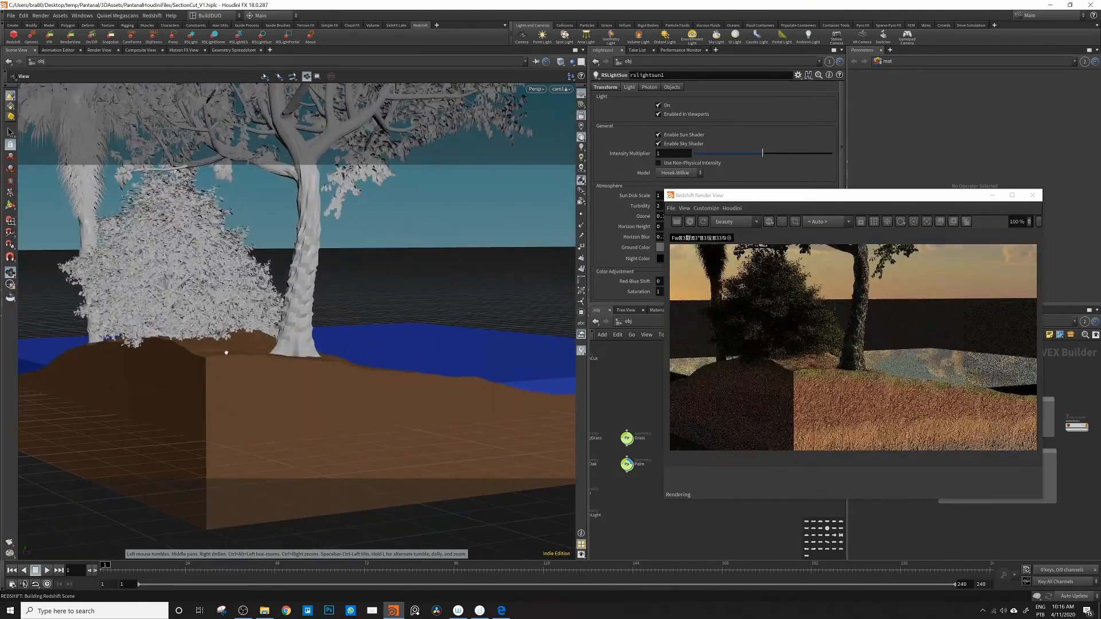
pyautogui.moveTo(222, 366); pyautogui.dragTo(359, 302)
pyautogui.moveTo(359, 302); pyautogui.dragTo(366, 293, button='right')
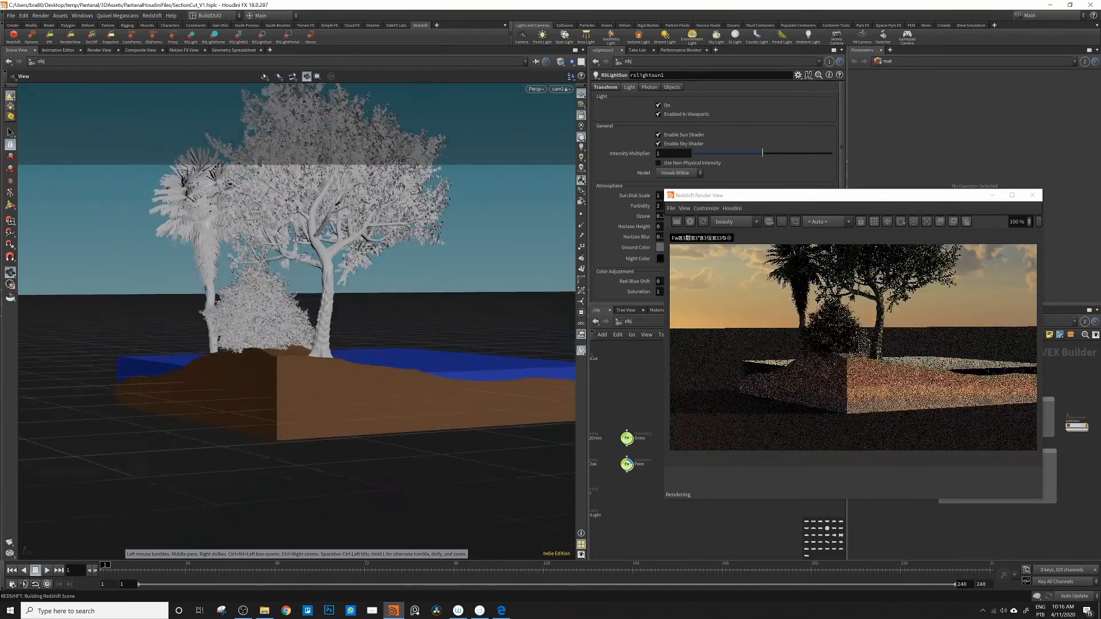
pyautogui.moveTo(367, 293); pyautogui.dragTo(357, 330, button='middle')
pyautogui.moveTo(357, 330)
pyautogui.mouseDown()
pyautogui.moveTo(299, 360)
pyautogui.moveTo(351, 339)
pyautogui.mouseUp()
pyautogui.moveTo(351, 339); pyautogui.dragTo(477, 455, button='right')
pyautogui.moveTo(719, 195); pyautogui.dragTo(769, 158)
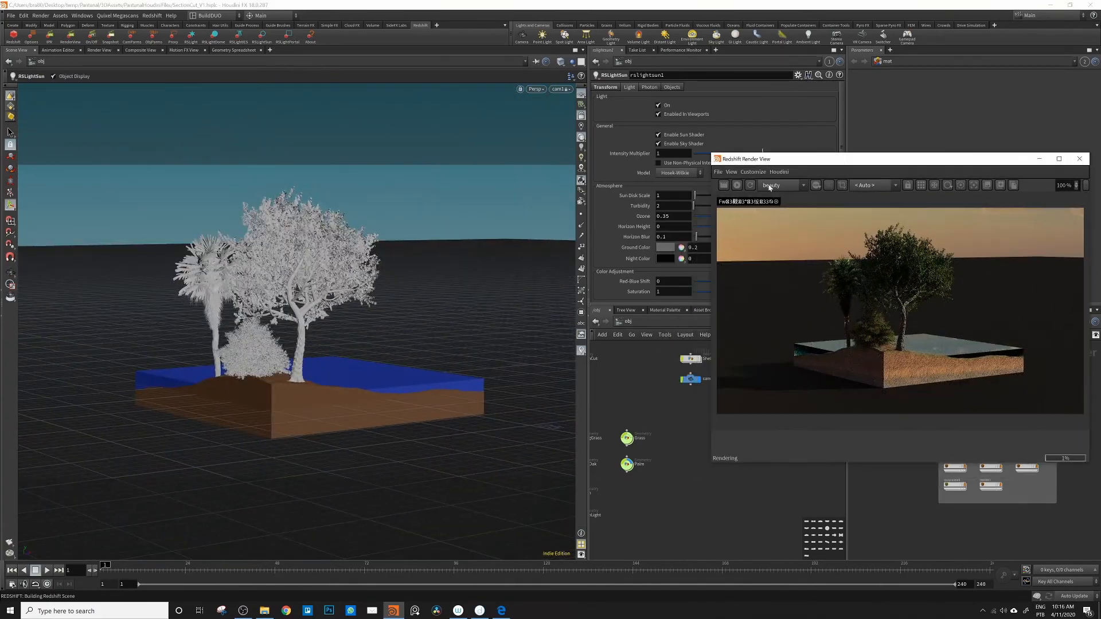
pyautogui.click(1082, 158)
# Step: Scale the Palm to 1.6 on all axes, tilt it about 7 degrees around Z, and shift it slightly outward
pyautogui.moveTo(669, 464); pyautogui.dragTo(776, 404, button='middle')
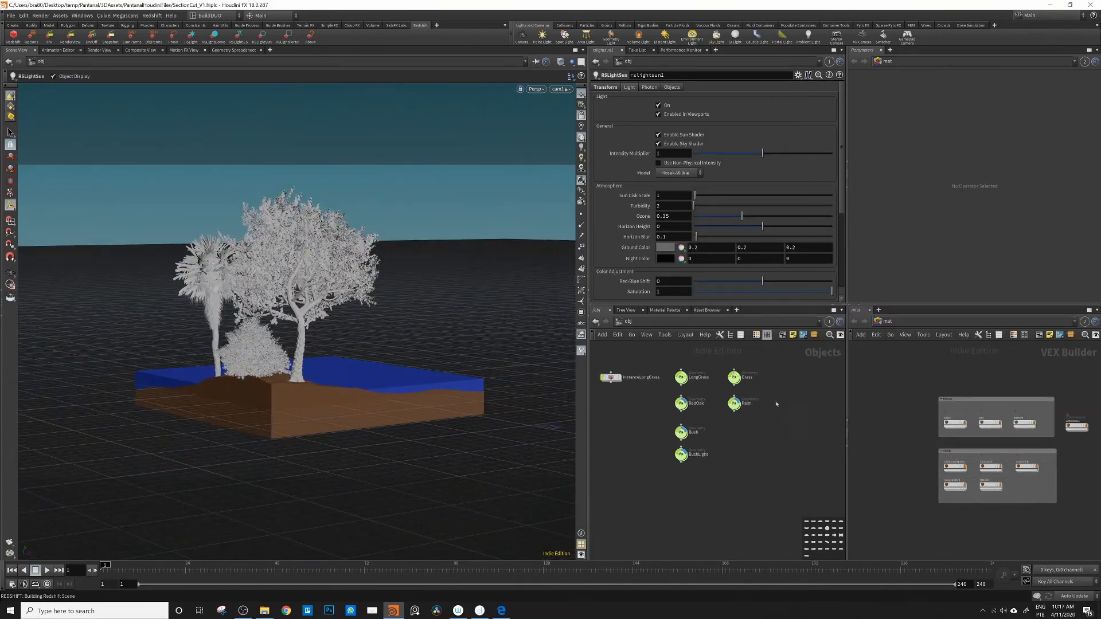
pyautogui.click(733, 403)
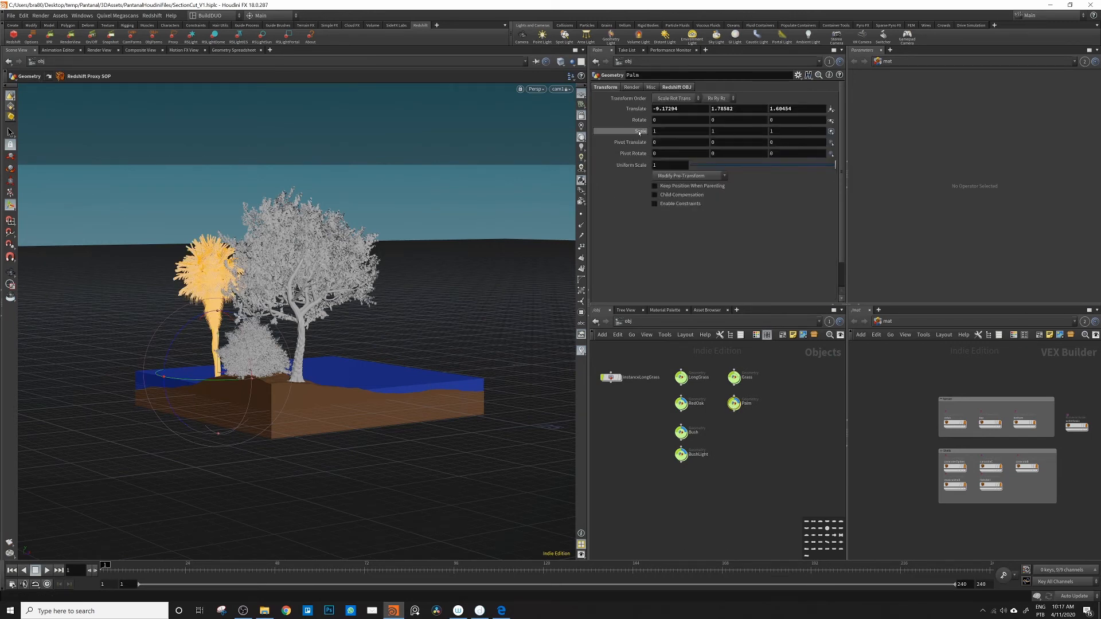
pyautogui.moveTo(639, 132)
pyautogui.mouseDown(button='middle')
pyautogui.moveTo(660, 132)
pyautogui.moveTo(638, 133)
pyautogui.mouseUp(button='middle')
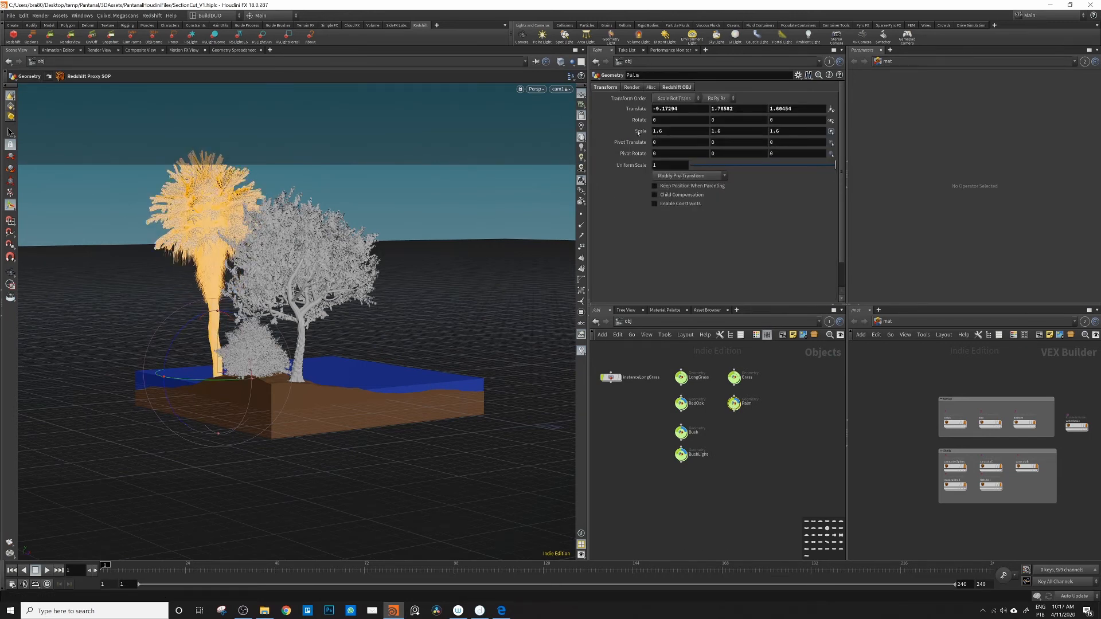
pyautogui.keyDown('alt'); pyautogui.moveTo(252, 327); pyautogui.dragTo(321, 347); pyautogui.keyUp('alt')
pyautogui.moveTo(173, 351); pyautogui.dragTo(167, 361)
pyautogui.keyDown('alt'); pyautogui.moveTo(401, 367); pyautogui.dragTo(355, 390); pyautogui.keyUp('alt')
pyautogui.keyDown('alt'); pyautogui.moveTo(356, 390); pyautogui.dragTo(403, 348, button='right'); pyautogui.keyUp('alt')
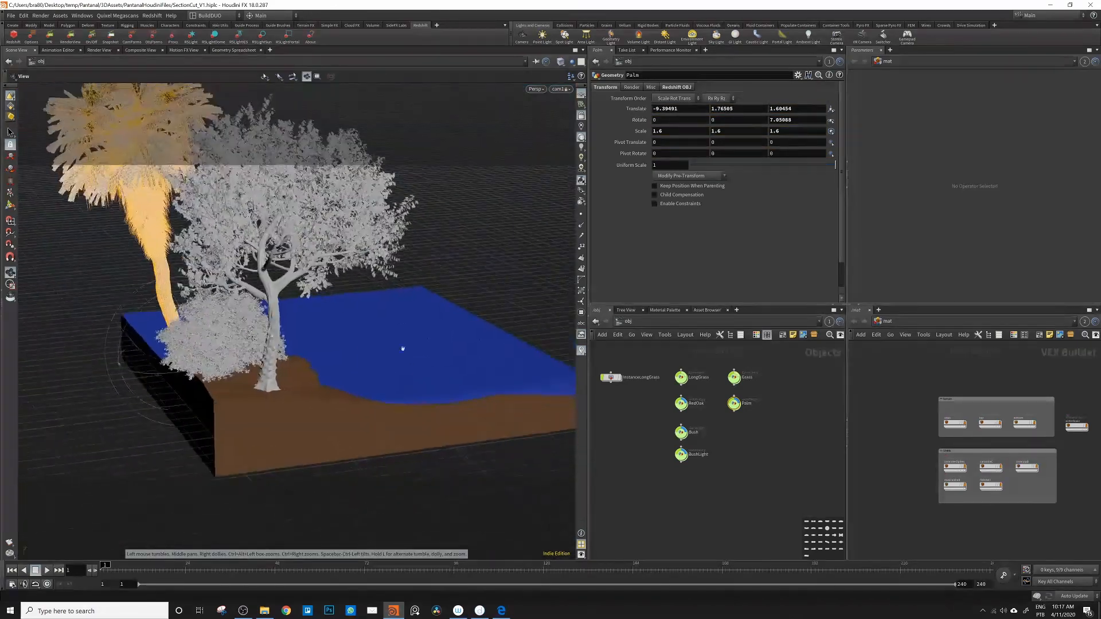
pyautogui.keyDown('alt'); pyautogui.moveTo(402, 348); pyautogui.dragTo(349, 338); pyautogui.keyUp('alt')
# Step: Group the Palm, RedOak, Bush and BushLight nodes in a network box named ManualPlacement
pyautogui.click(641, 394)
pyautogui.moveTo(735, 405); pyautogui.dragTo(729, 435)
pyautogui.moveTo(682, 406); pyautogui.dragTo(732, 463)
pyautogui.moveTo(771, 478); pyautogui.dragTo(659, 411)
pyautogui.click(782, 335)
pyautogui.doubleClick(734, 420)
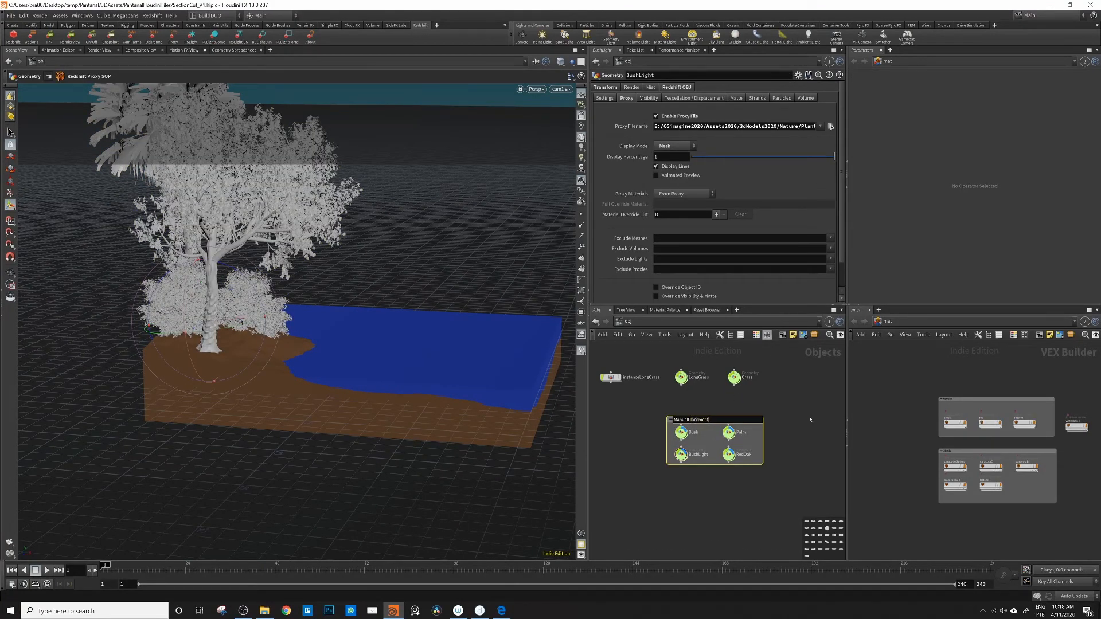
pyautogui.press('Return')
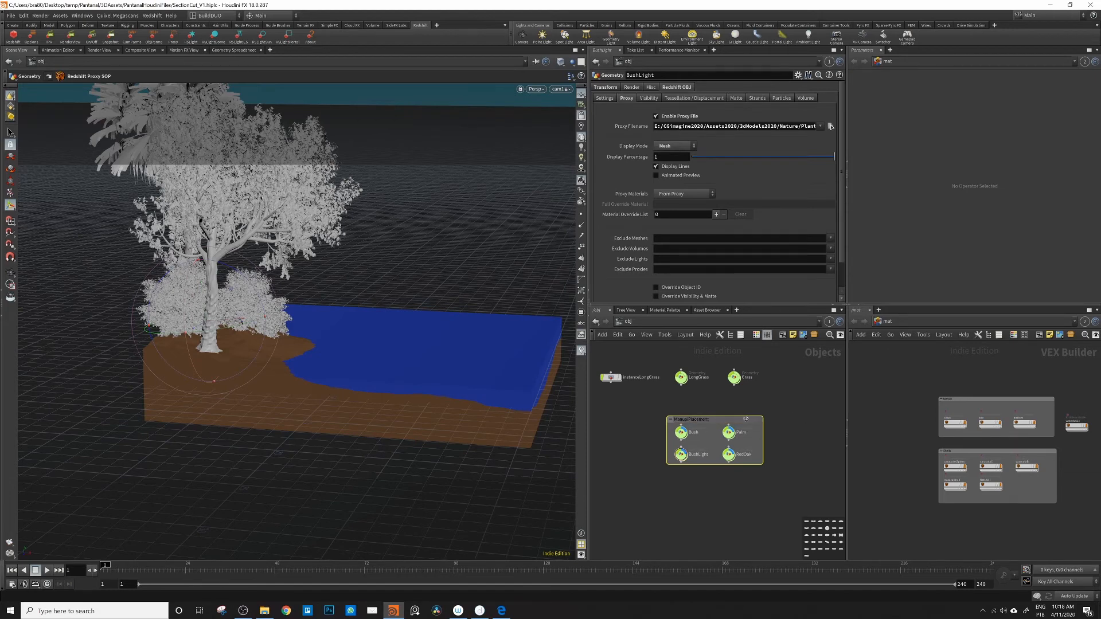
# Step: Rearrange the object network with LongGrass and Grass stacked beside instanceLongGrass, above the ManualPlacement box
pyautogui.moveTo(746, 419); pyautogui.dragTo(695, 404)
pyautogui.moveTo(757, 422); pyautogui.dragTo(815, 441, button='middle')
pyautogui.moveTo(719, 422); pyautogui.dragTo(700, 449)
pyautogui.moveTo(788, 403); pyautogui.dragTo(706, 445)
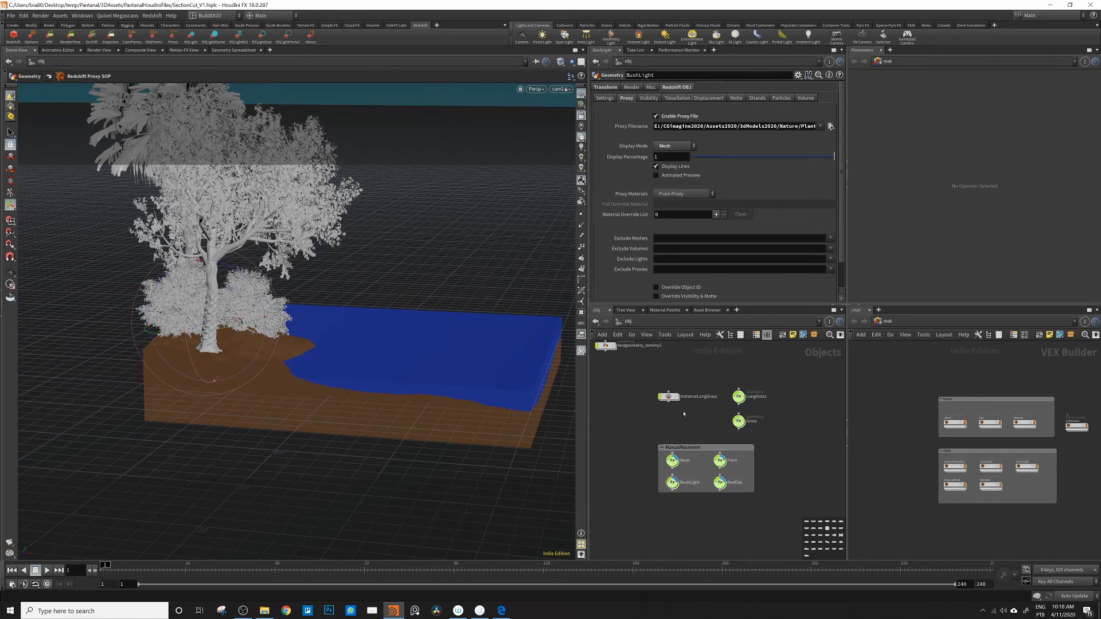
# Step: Replace the Add node inside instanceLongGrass with an Object Merge node
pyautogui.moveTo(671, 401); pyautogui.dragTo(676, 399)
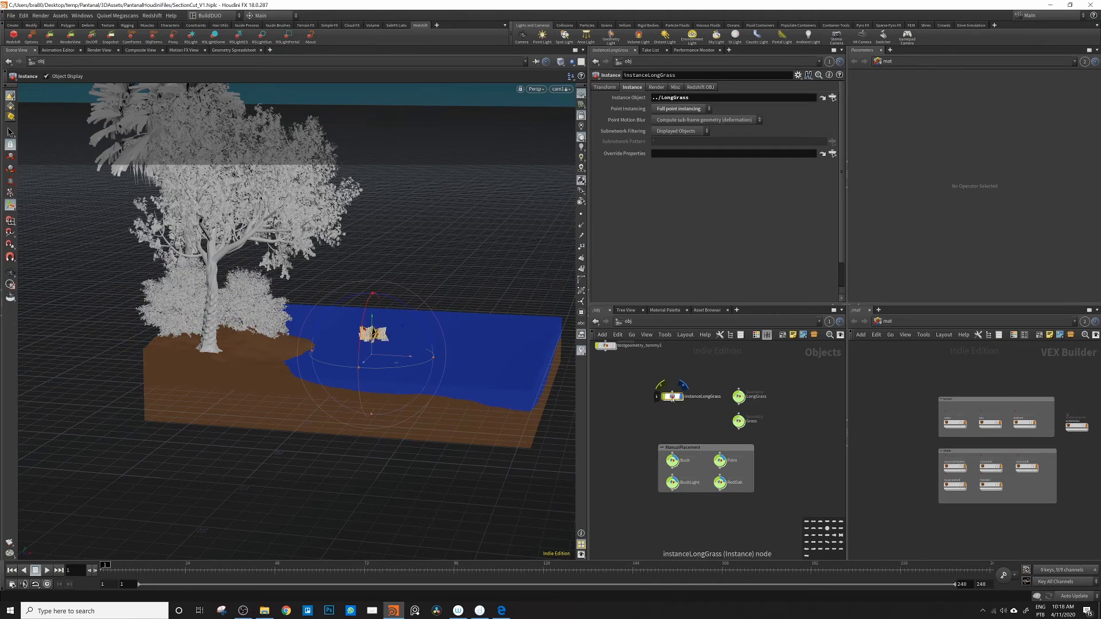
pyautogui.doubleClick(673, 396)
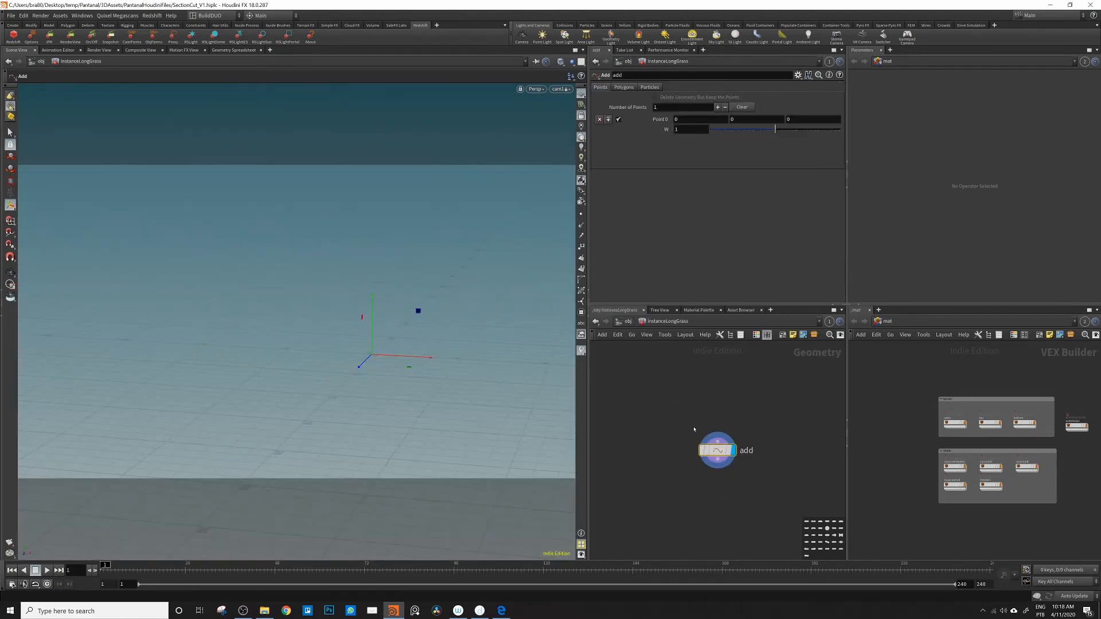
pyautogui.press('Delete')
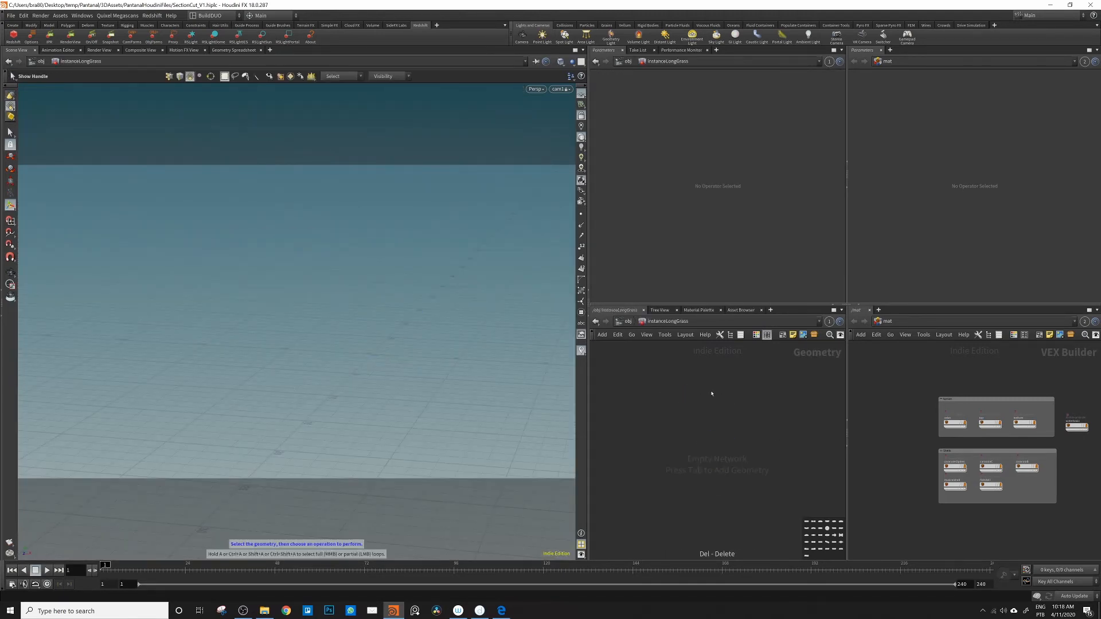
pyautogui.press('Tab')
pyautogui.write('objmer')
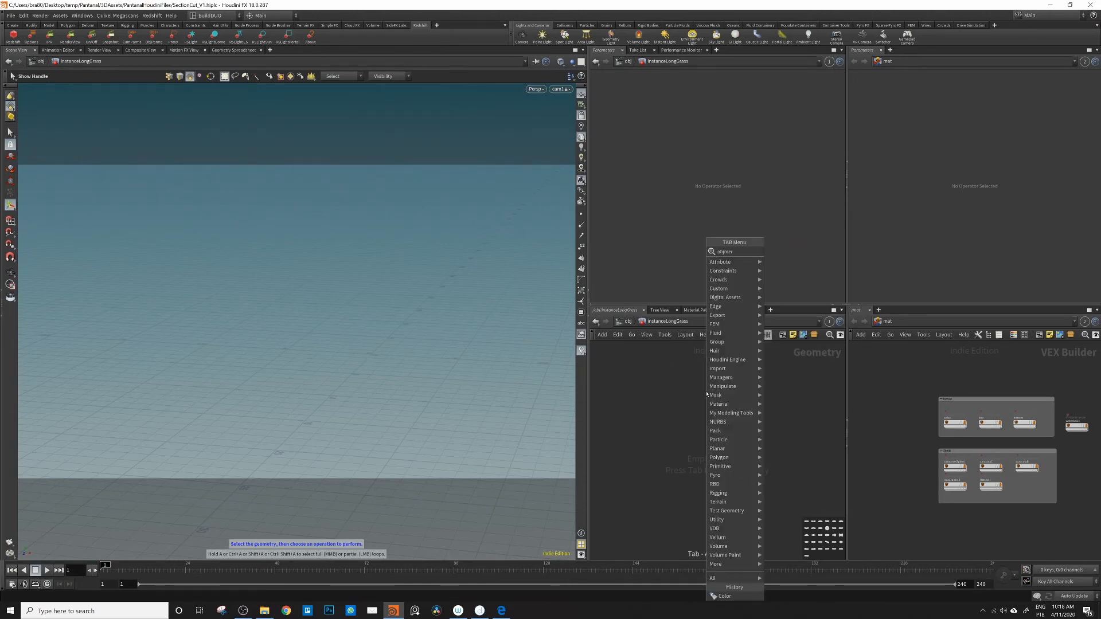
pyautogui.press('Return')
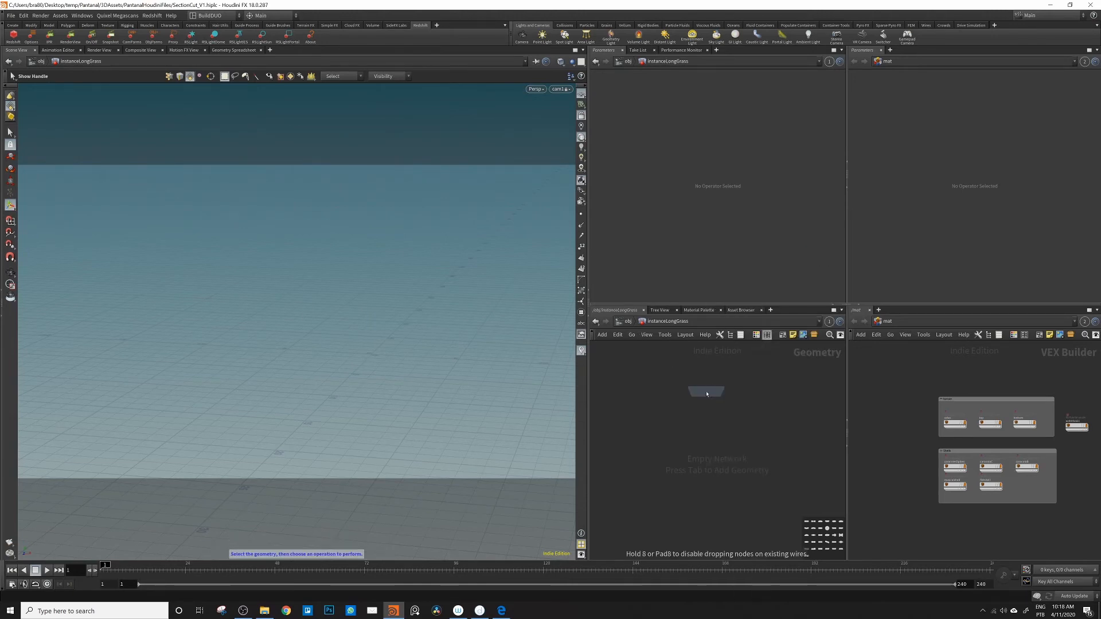
pyautogui.click(707, 393)
# Step: Open the SectionCut geometry network in the second network editor, around the heightfield_distort1 node
pyautogui.click(886, 322)
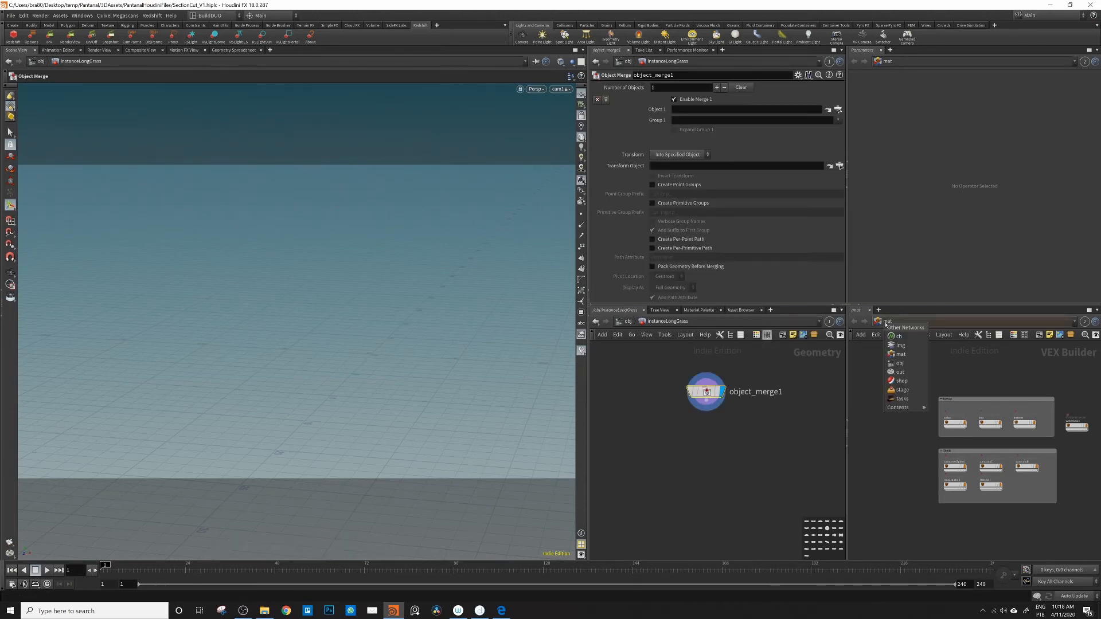
pyautogui.click(899, 363)
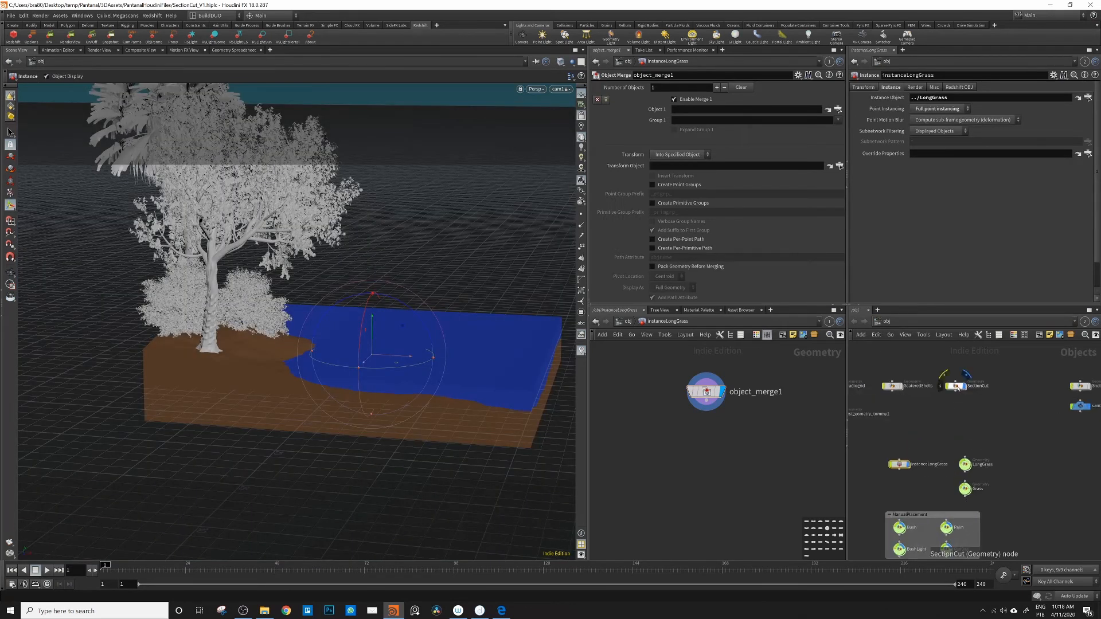
pyautogui.doubleClick(956, 386)
pyautogui.scroll(4, 999, 404)
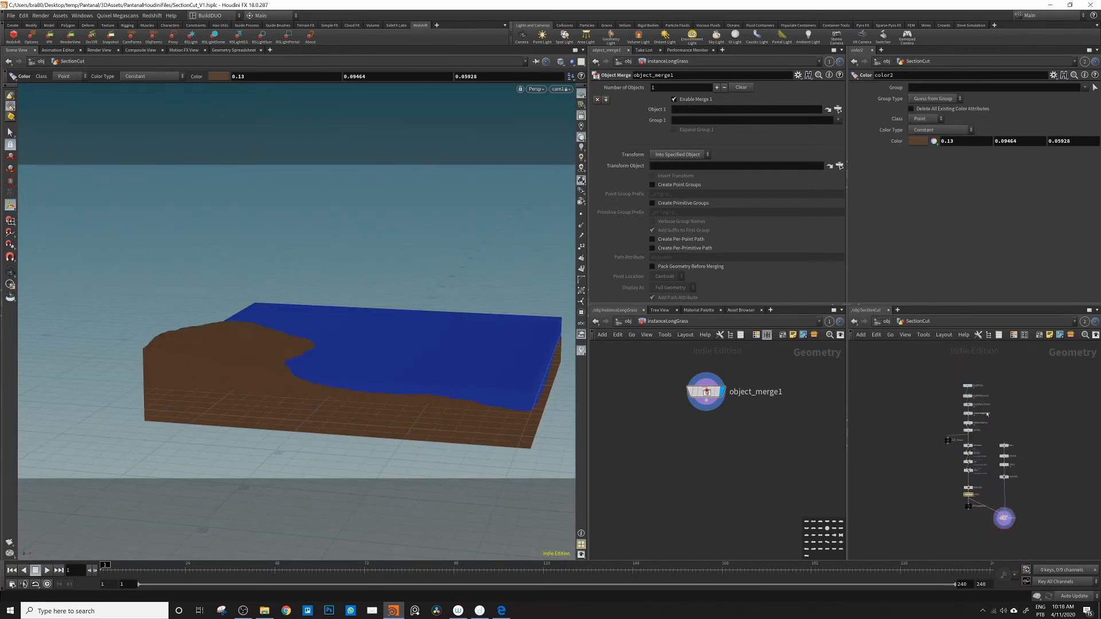
pyautogui.moveTo(932, 418); pyautogui.dragTo(932, 426)
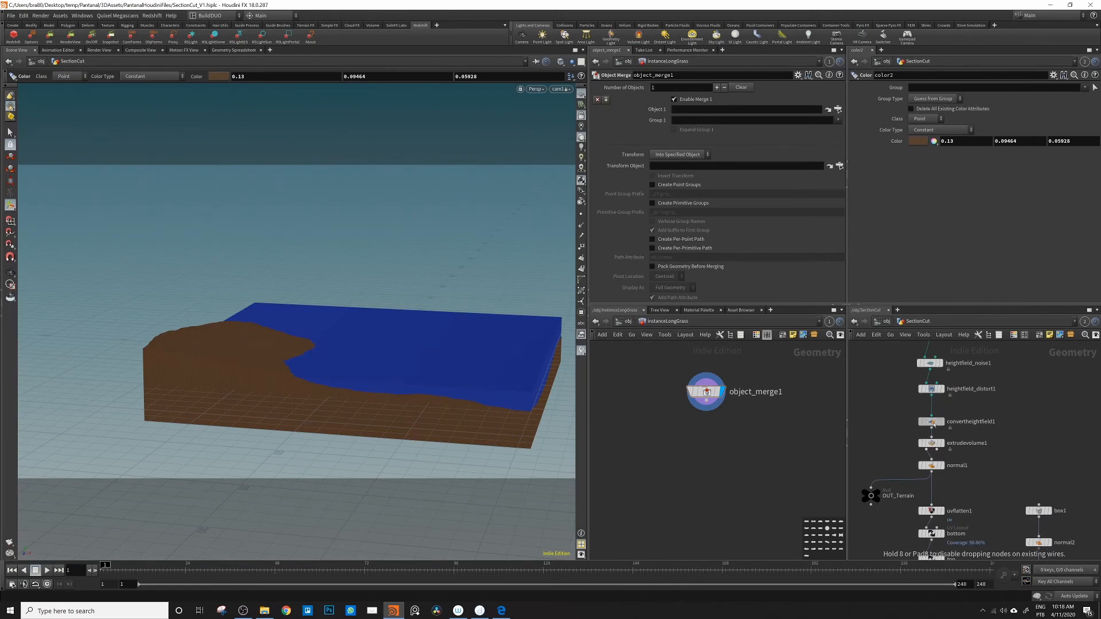
pyautogui.scroll(1, 990, 404)
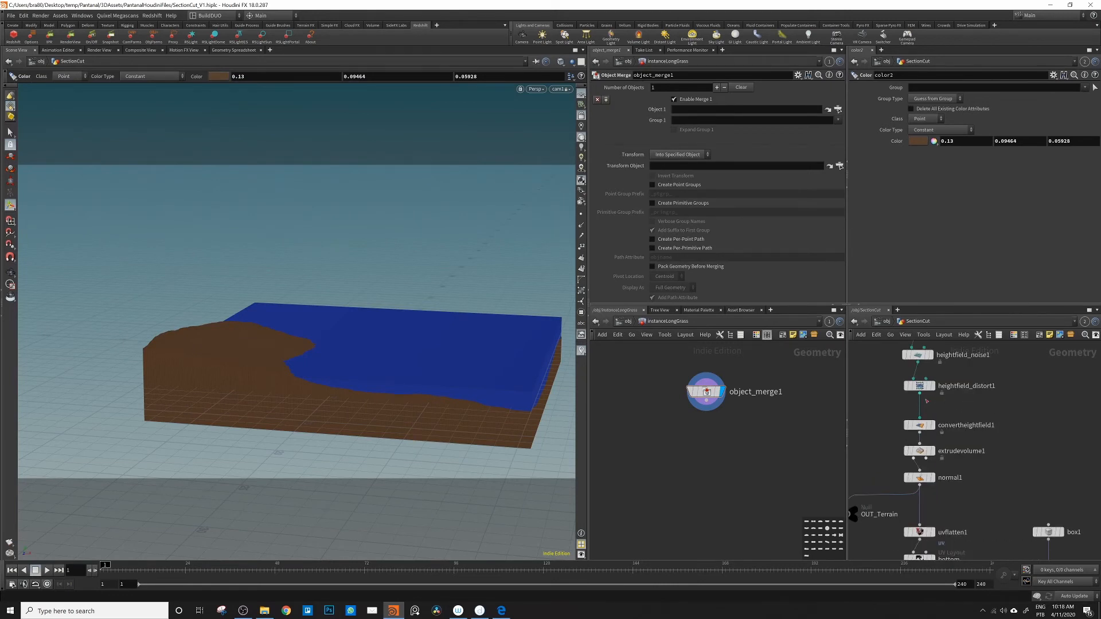
pyautogui.moveTo(948, 405); pyautogui.dragTo(1039, 393, button='middle')
# Step: Branch a Null off heightfield_distort1, color it black, name it OUT_HF, and place it beside the main chain
pyautogui.click(1011, 383)
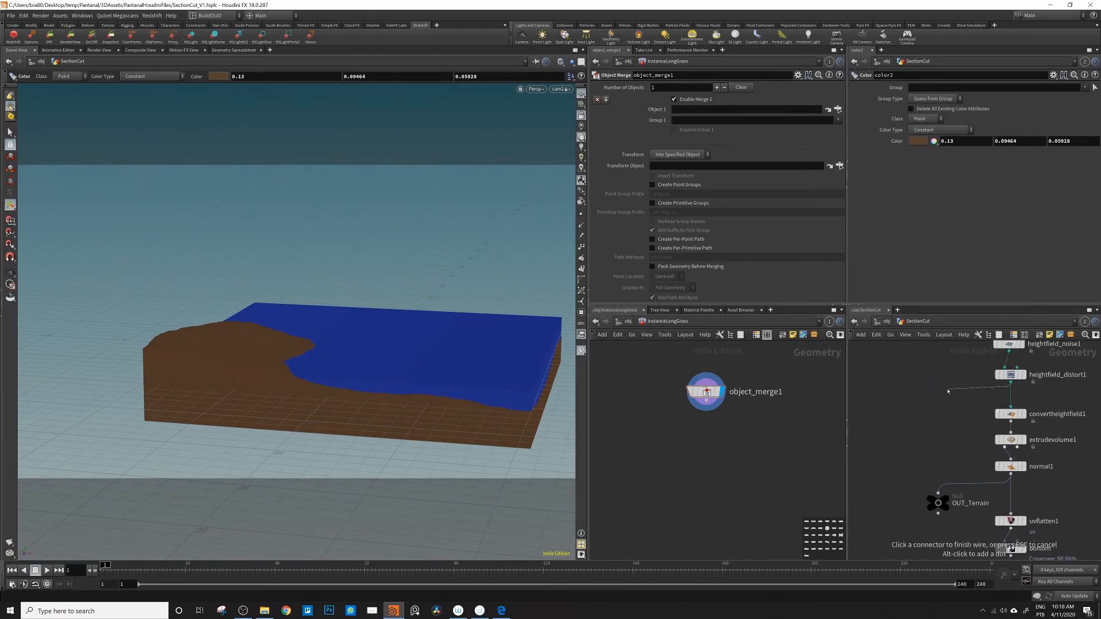
pyautogui.press('Tab')
pyautogui.write('nul')
pyautogui.press('Return')
pyautogui.click(948, 391)
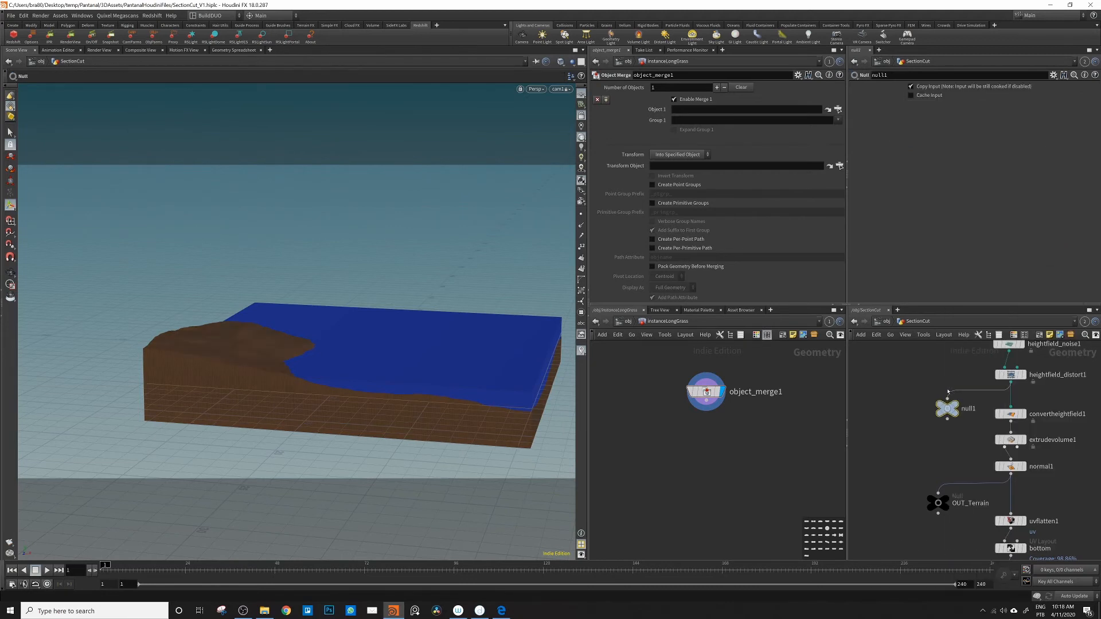
pyautogui.press('c')
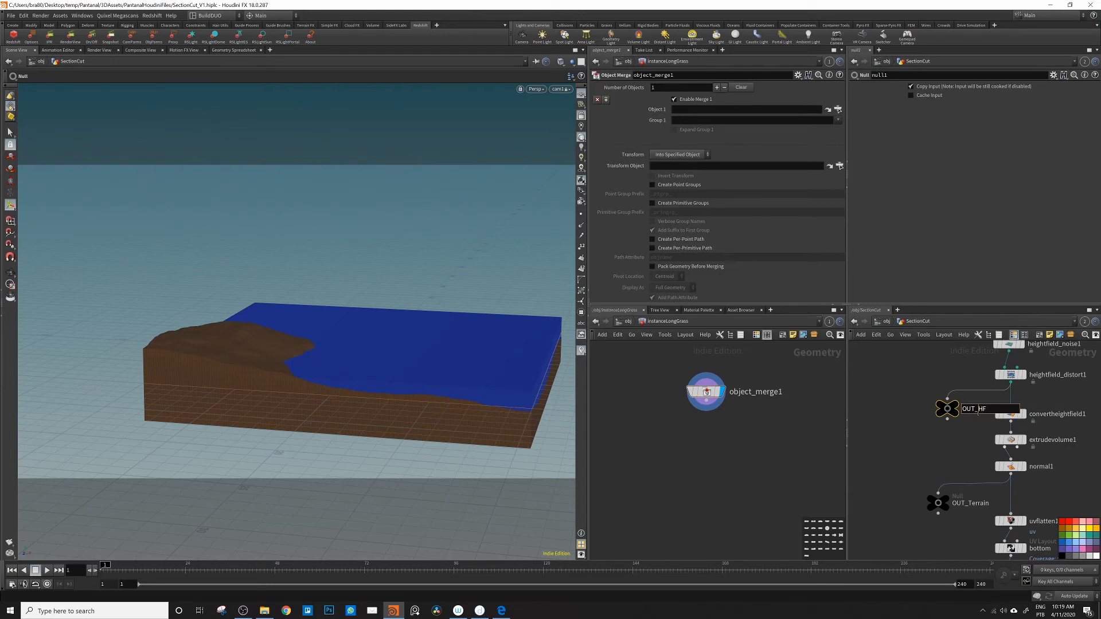
pyautogui.press('Return')
pyautogui.moveTo(951, 411); pyautogui.dragTo(936, 412)
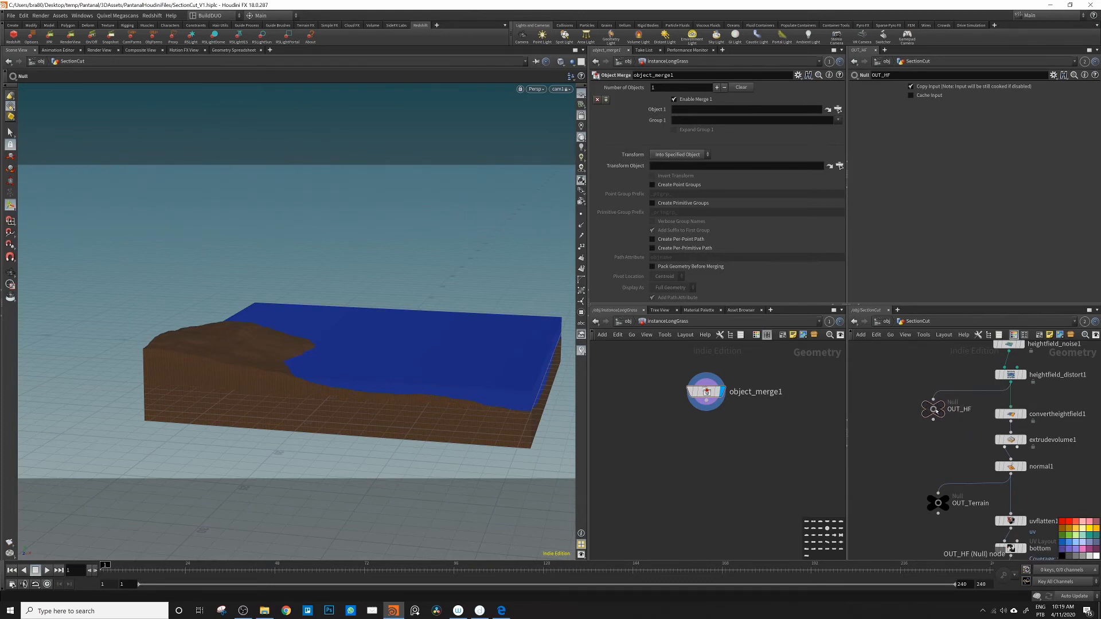
# Step: Point the Object Merge at ../../SectionCut/OUT_HF with its transform set to Into This Object
pyautogui.moveTo(685, 114); pyautogui.dragTo(686, 111)
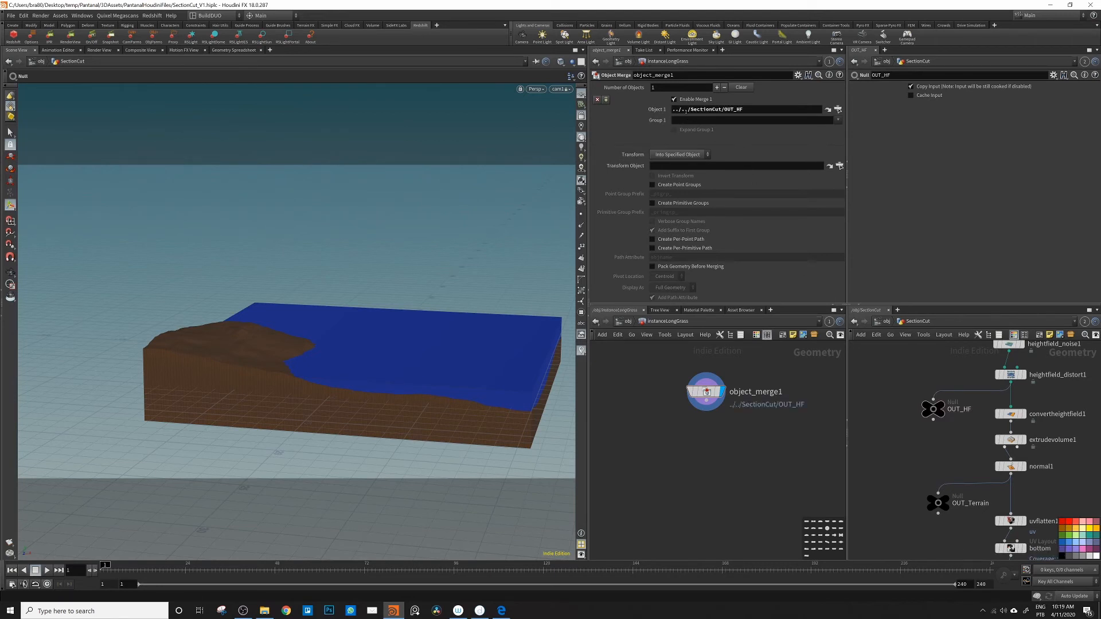
pyautogui.click(688, 155)
pyautogui.click(676, 168)
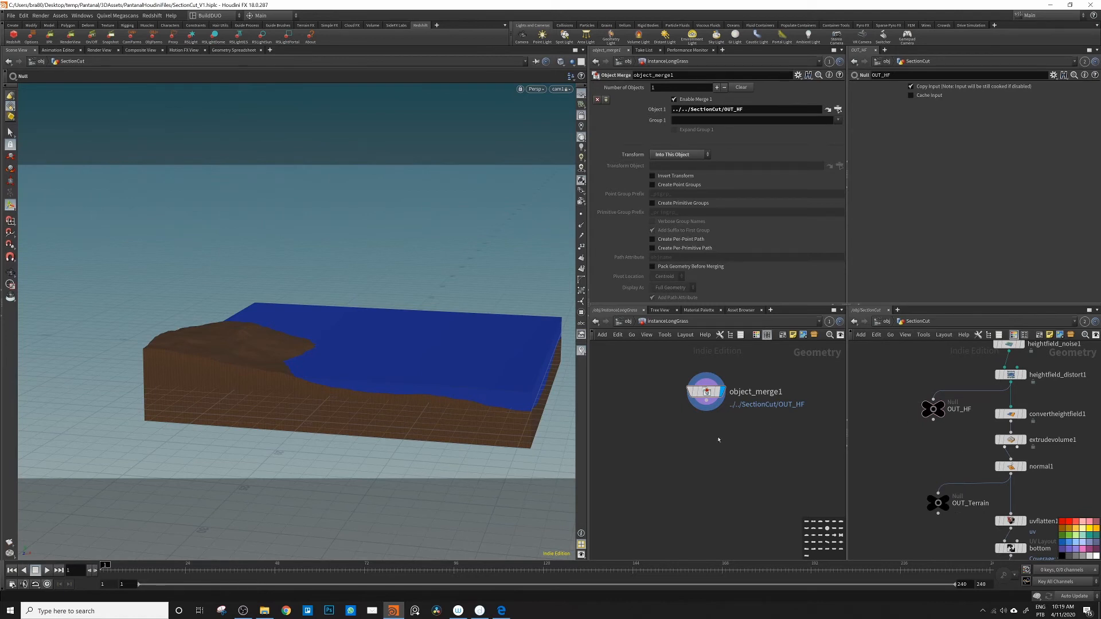
pyautogui.moveTo(709, 421); pyautogui.dragTo(713, 408, button='middle')
pyautogui.click(711, 380)
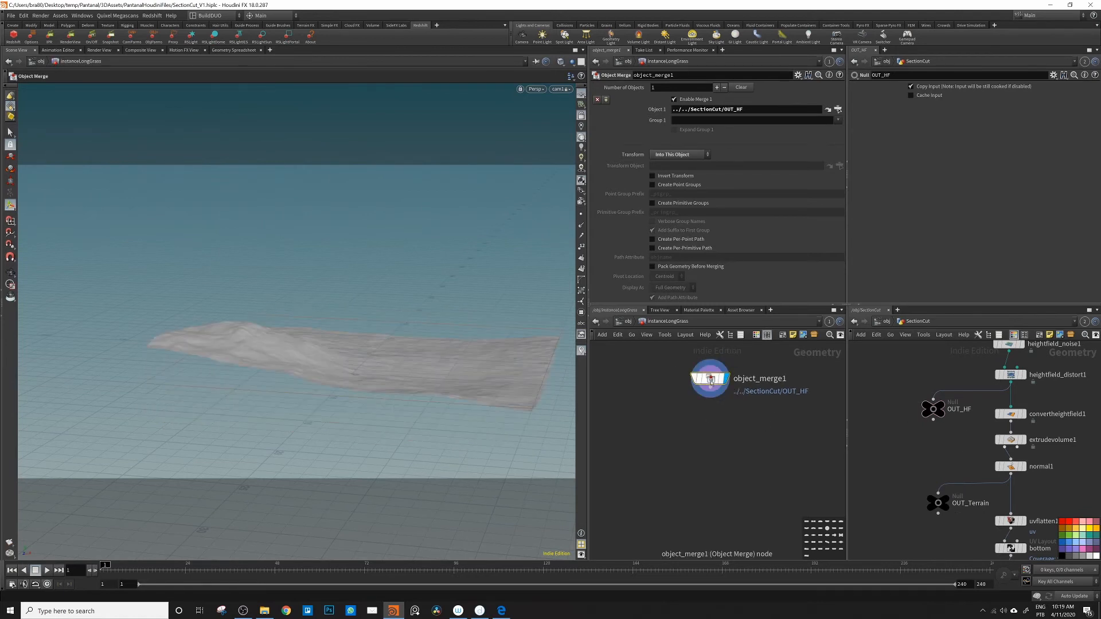
# Step: Add a HeightField Mask by Feature node after the Object Merge
pyautogui.click(710, 389)
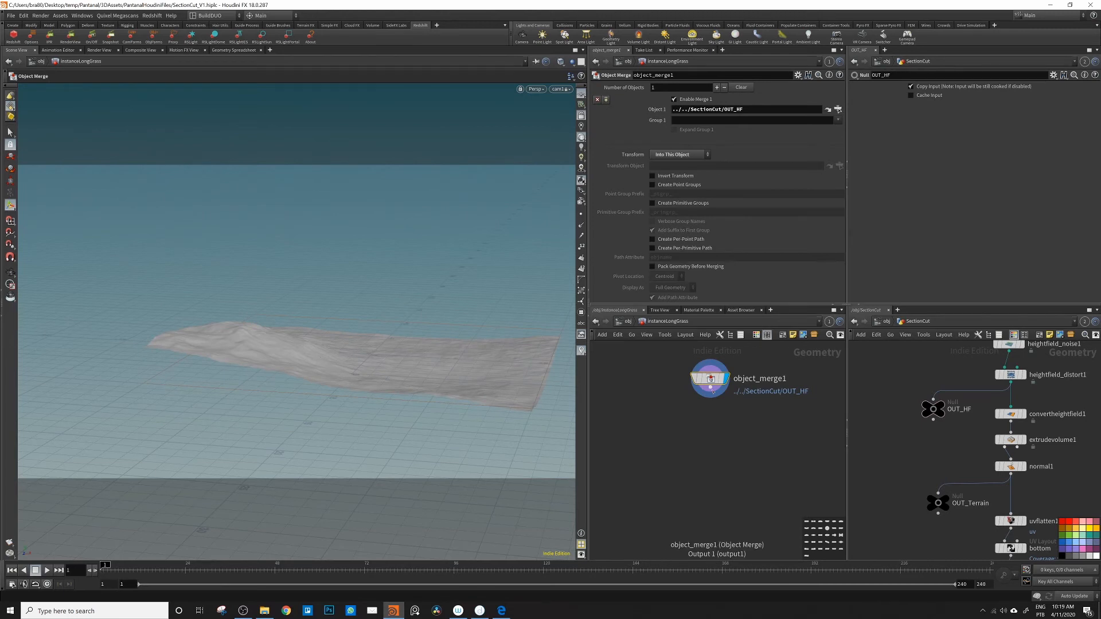
pyautogui.press('Tab')
pyautogui.write('hfm')
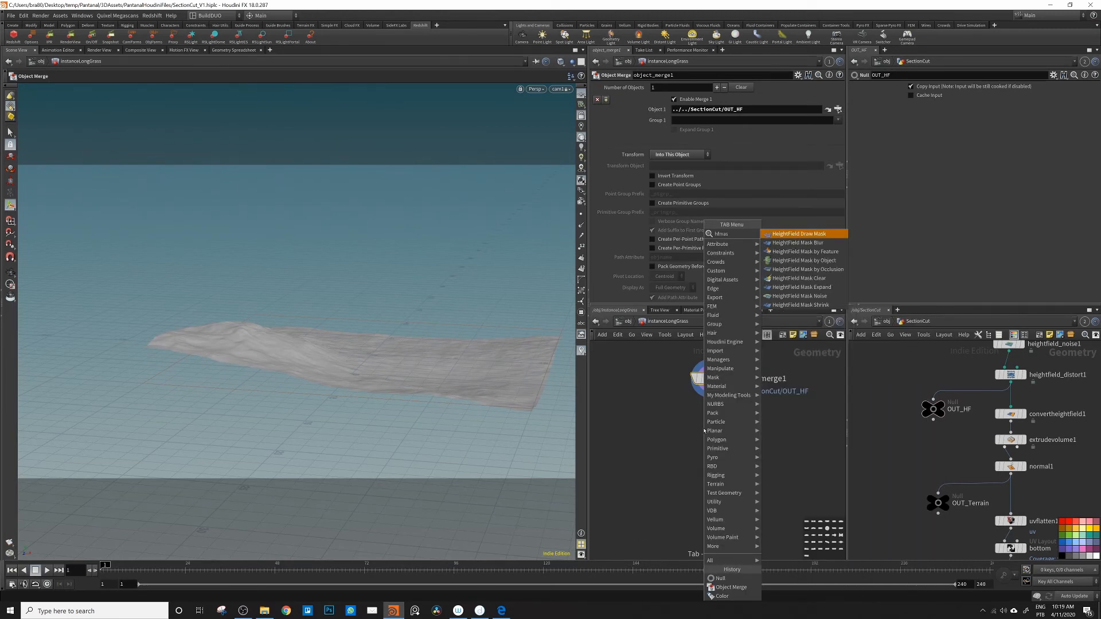
pyautogui.write('as')
pyautogui.press('Down')
pyautogui.press('Down')
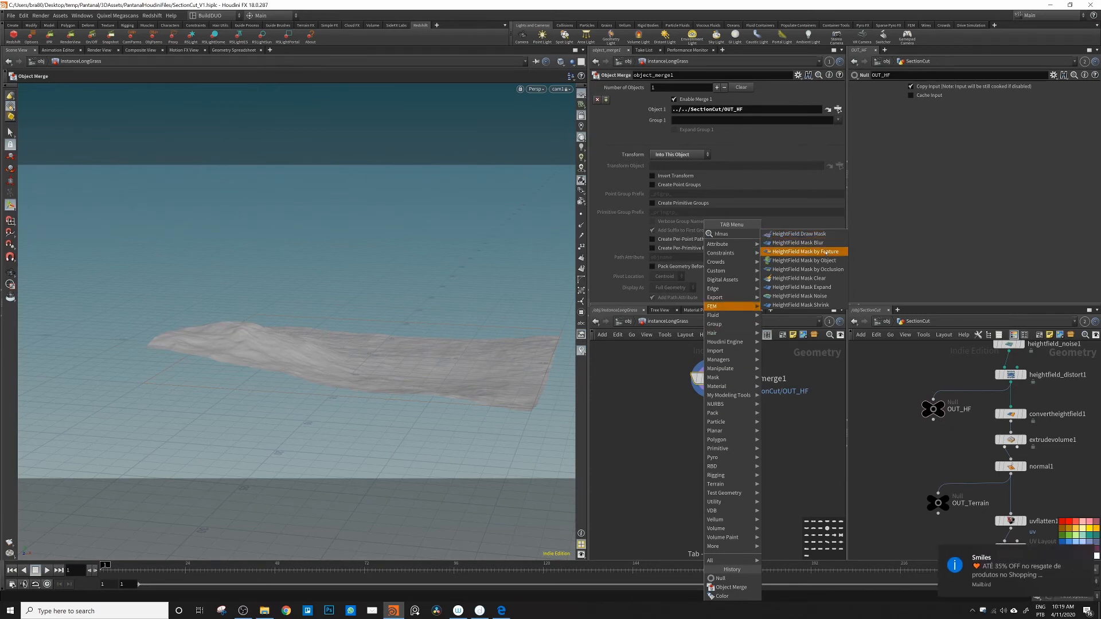
pyautogui.press('Return')
pyautogui.click(725, 417)
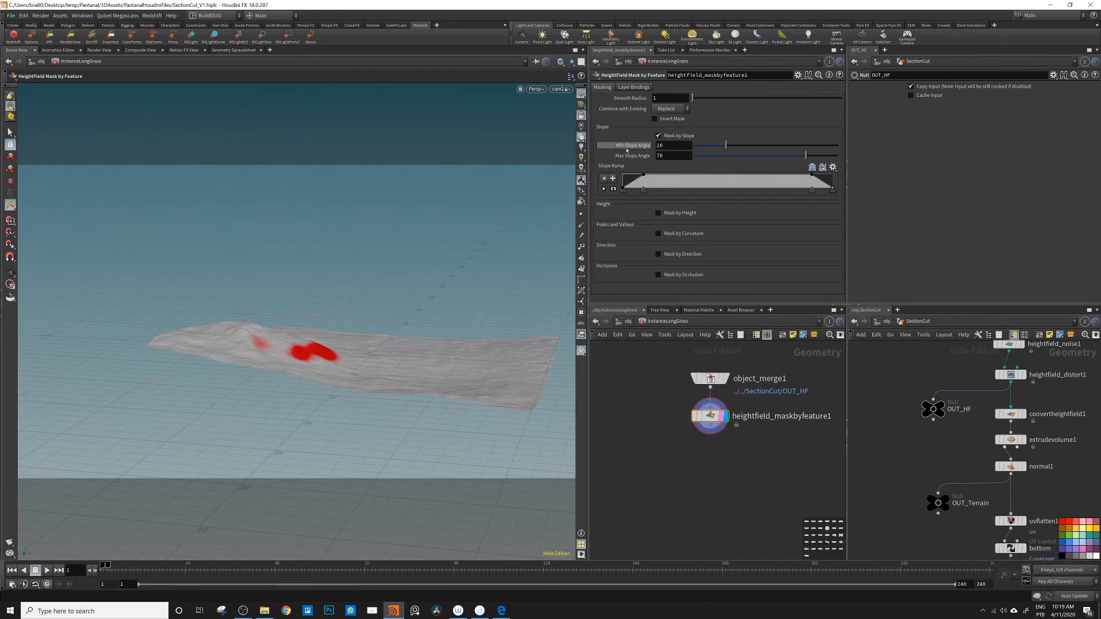
# Step: Switch the mask from slope to height, compute the height range, and flatten the height ramp to full strength
pyautogui.click(658, 136)
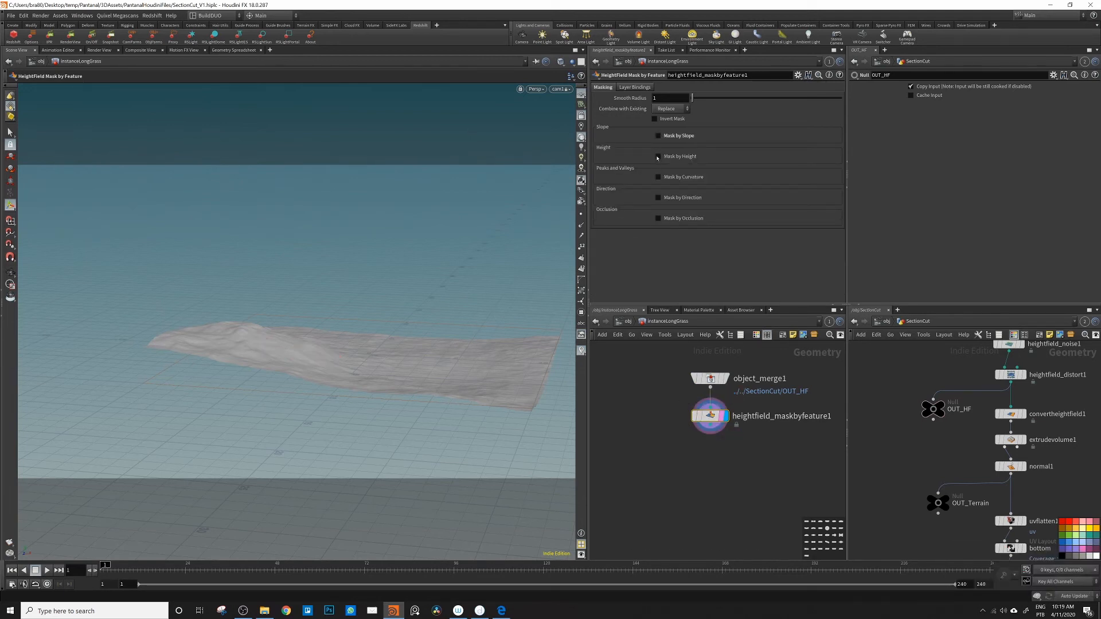
pyautogui.click(658, 157)
pyautogui.click(674, 168)
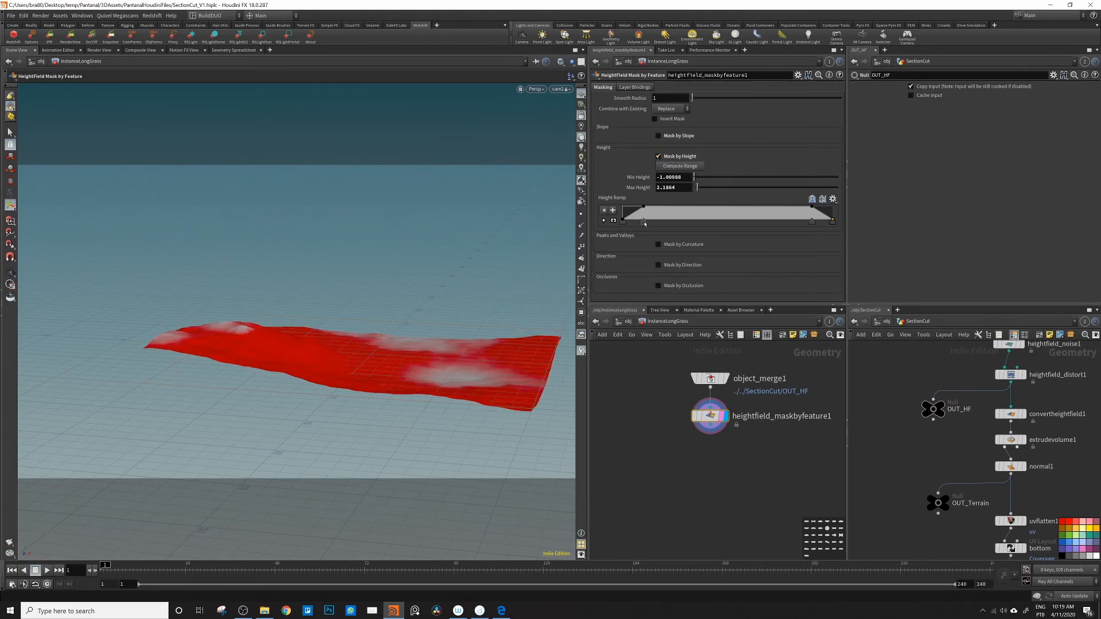
pyautogui.moveTo(644, 222); pyautogui.dragTo(572, 225)
pyautogui.moveTo(813, 224); pyautogui.dragTo(851, 222)
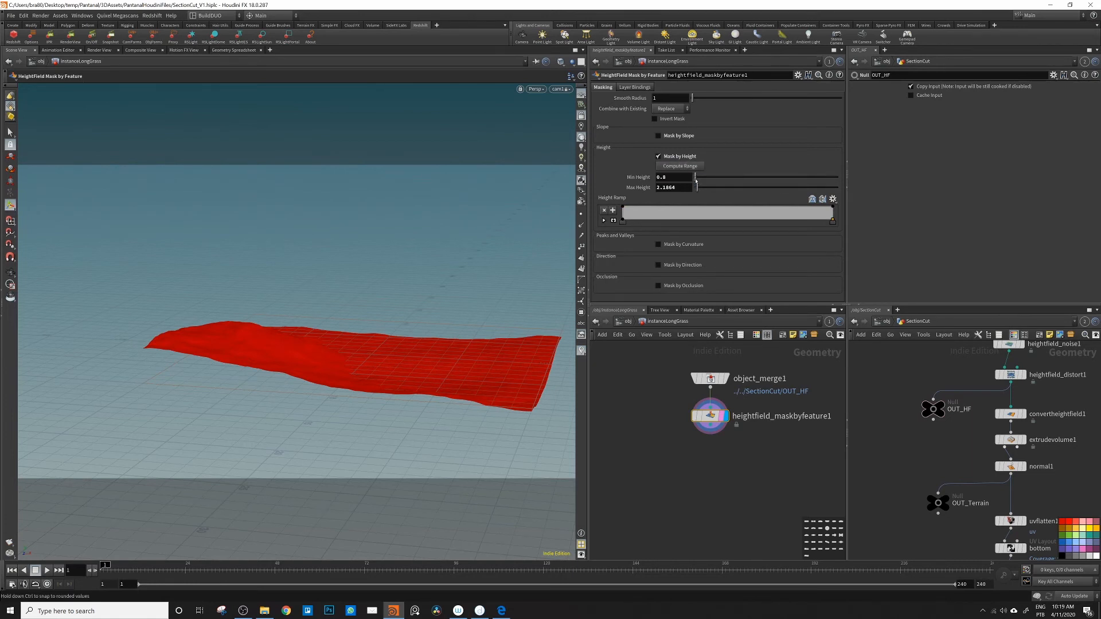
# Step: Set the height mask's minimum to 0 and maximum to 1.2, and make its ramp fade out gradually from near the start
pyautogui.moveTo(695, 181); pyautogui.dragTo(695, 181)
pyautogui.moveTo(702, 188); pyautogui.dragTo(696, 190)
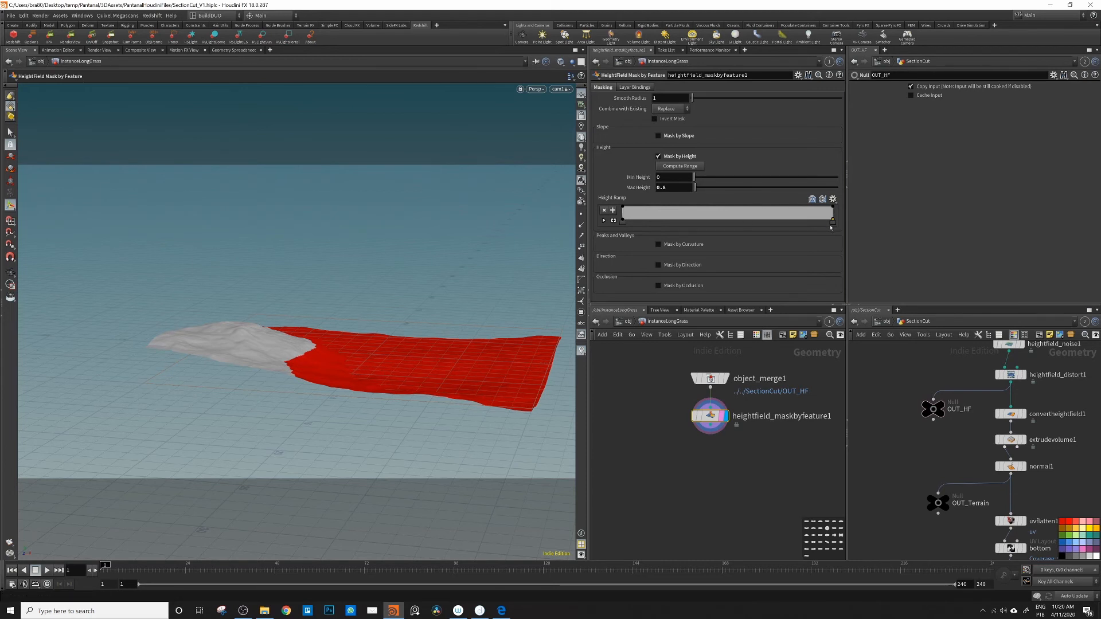
pyautogui.moveTo(831, 225); pyautogui.dragTo(649, 233)
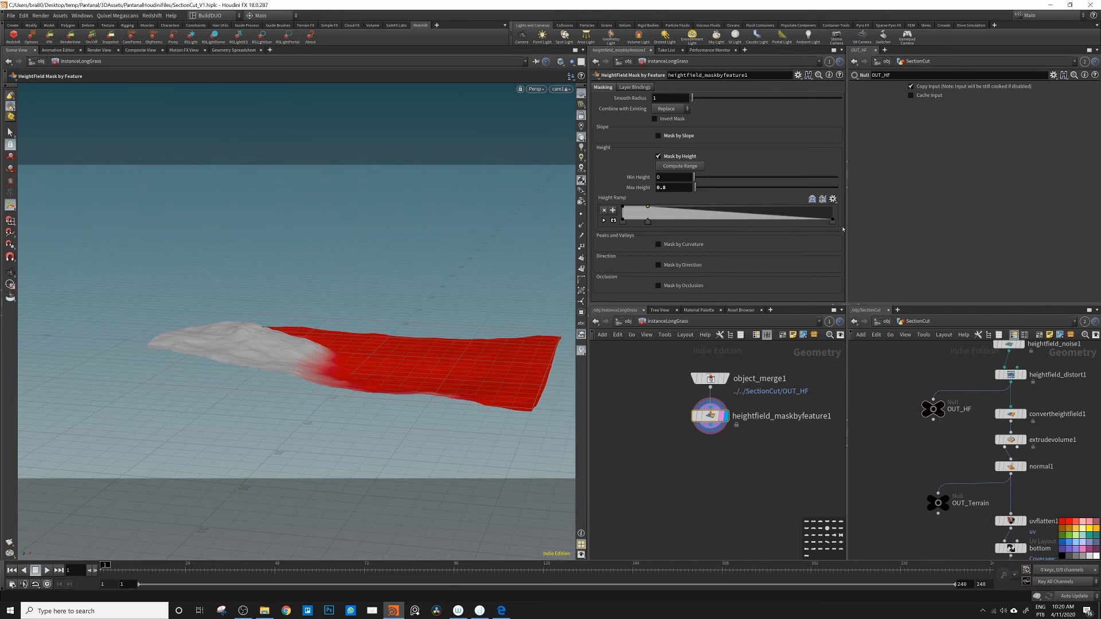
pyautogui.moveTo(832, 223)
pyautogui.mouseDown()
pyautogui.moveTo(804, 225)
pyautogui.moveTo(850, 225)
pyautogui.mouseUp()
pyautogui.moveTo(695, 187); pyautogui.dragTo(696, 190)
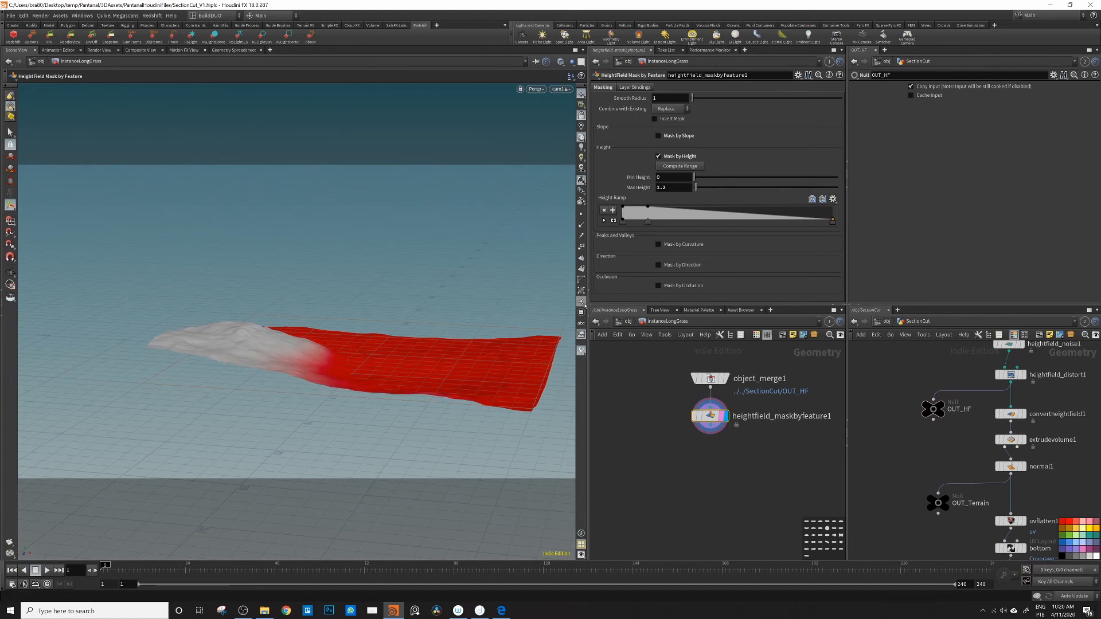
pyautogui.press('Escape')
pyautogui.moveTo(515, 366); pyautogui.dragTo(379, 383)
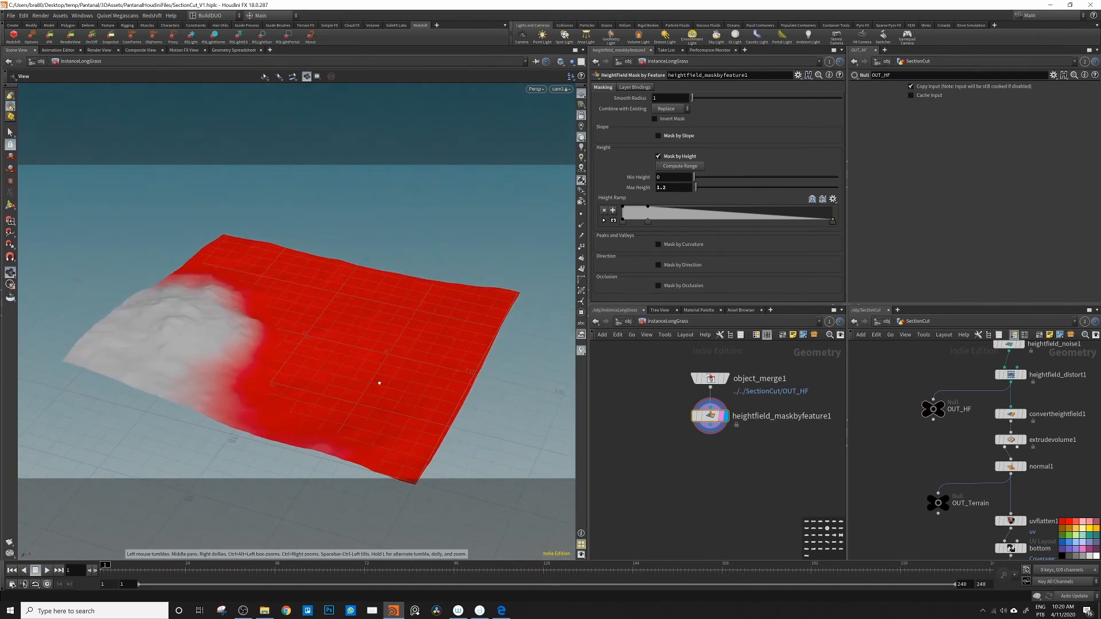
pyautogui.press('Return')
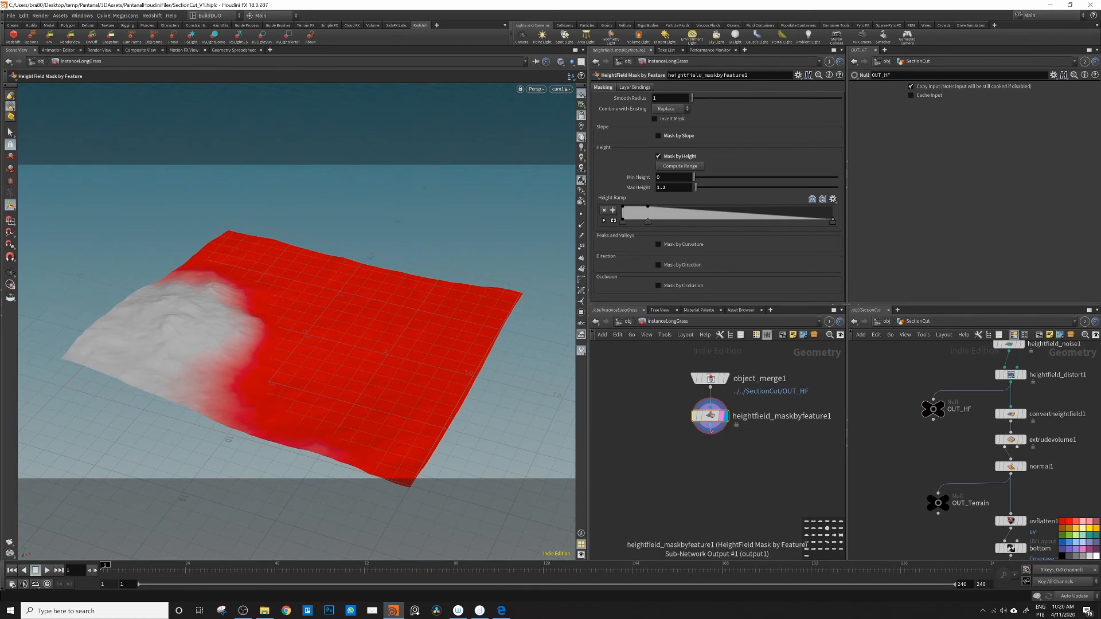
# Step: Add a HeightField Mask Noise node after the feature mask and also wire that mask into its mask input
pyautogui.press('Tab')
pyautogui.write('hf')
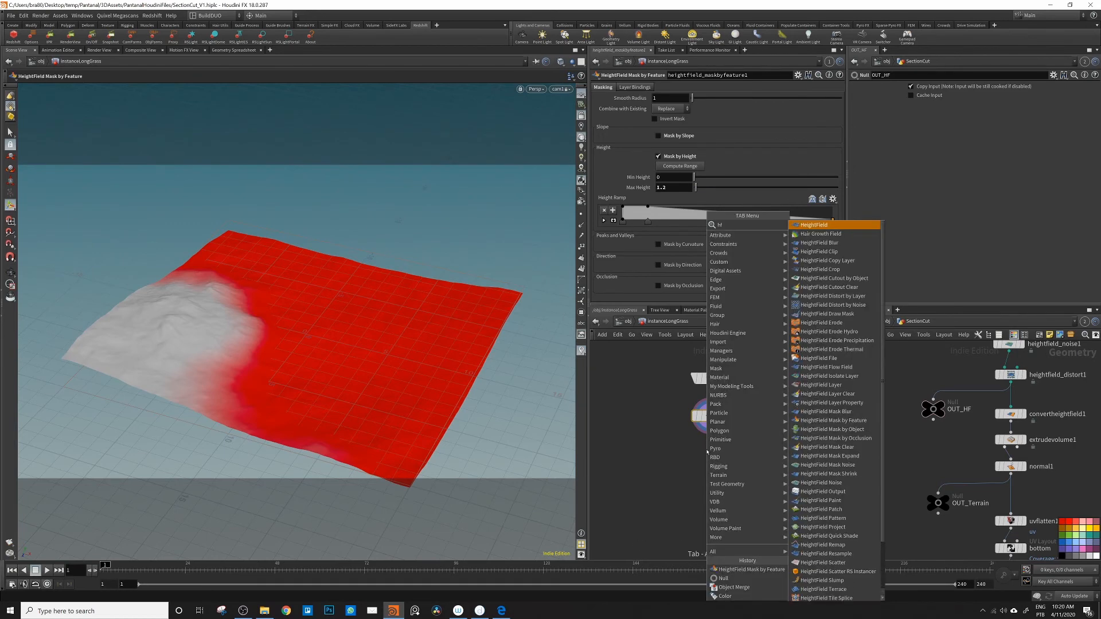
pyautogui.write('mas')
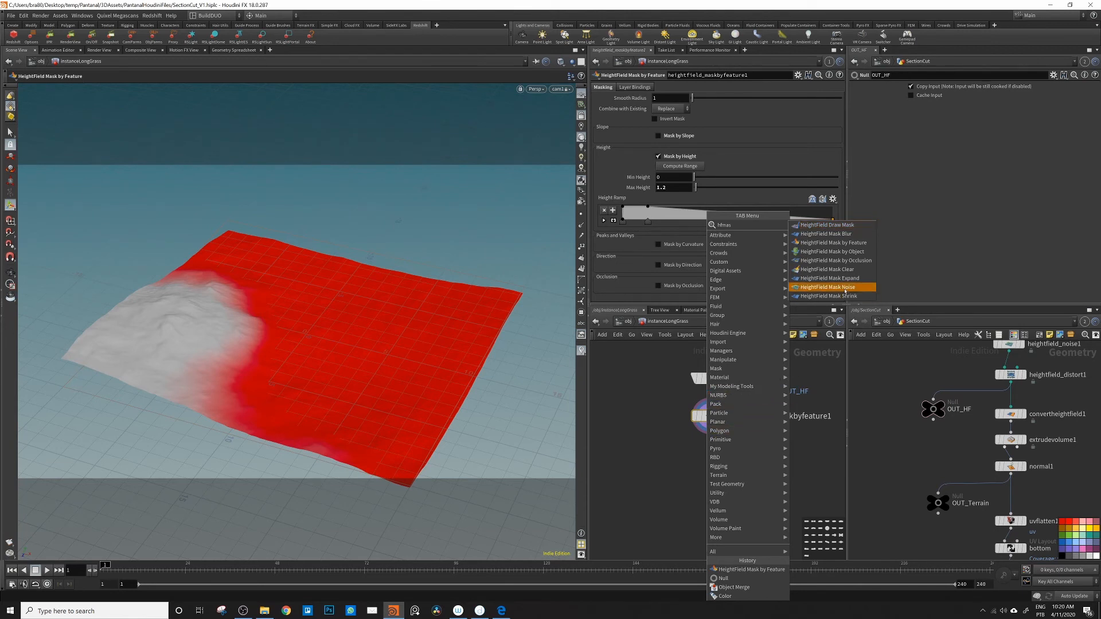
pyautogui.click(845, 289)
pyautogui.click(703, 456)
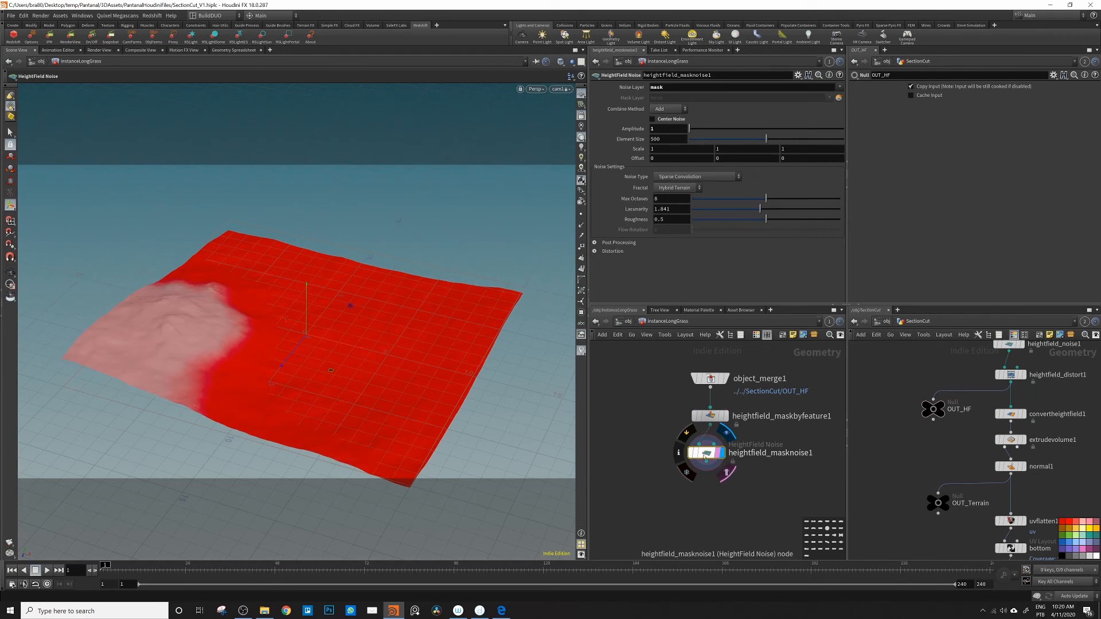
pyautogui.moveTo(713, 427); pyautogui.dragTo(716, 437)
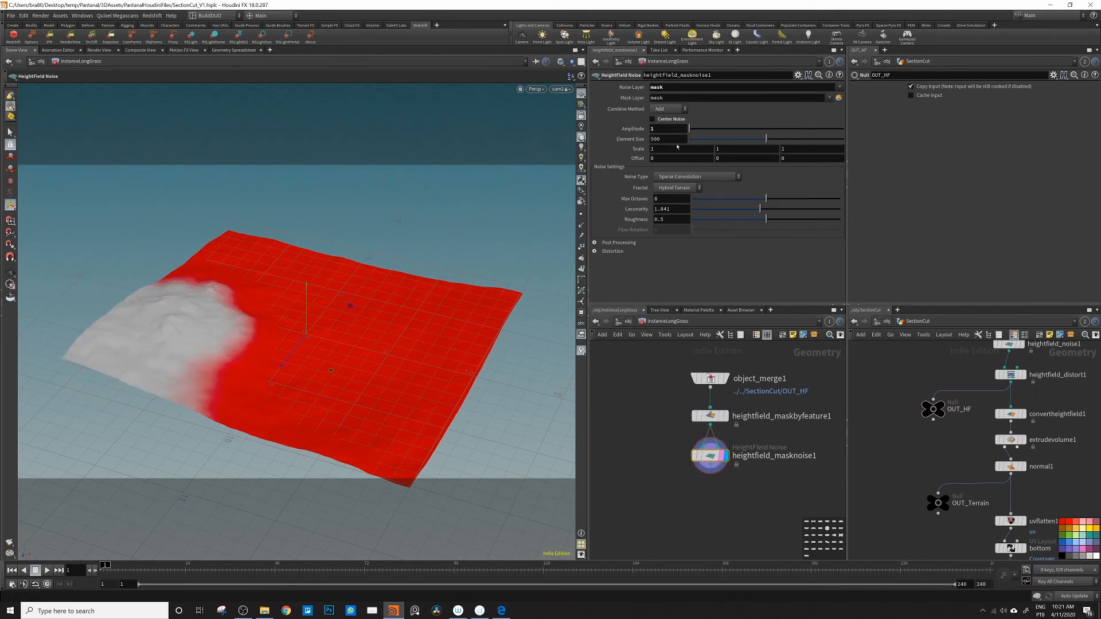
# Step: Set the mask noise to subtract from the existing mask with an amplitude of 0.95
pyautogui.moveTo(766, 138); pyautogui.dragTo(691, 130)
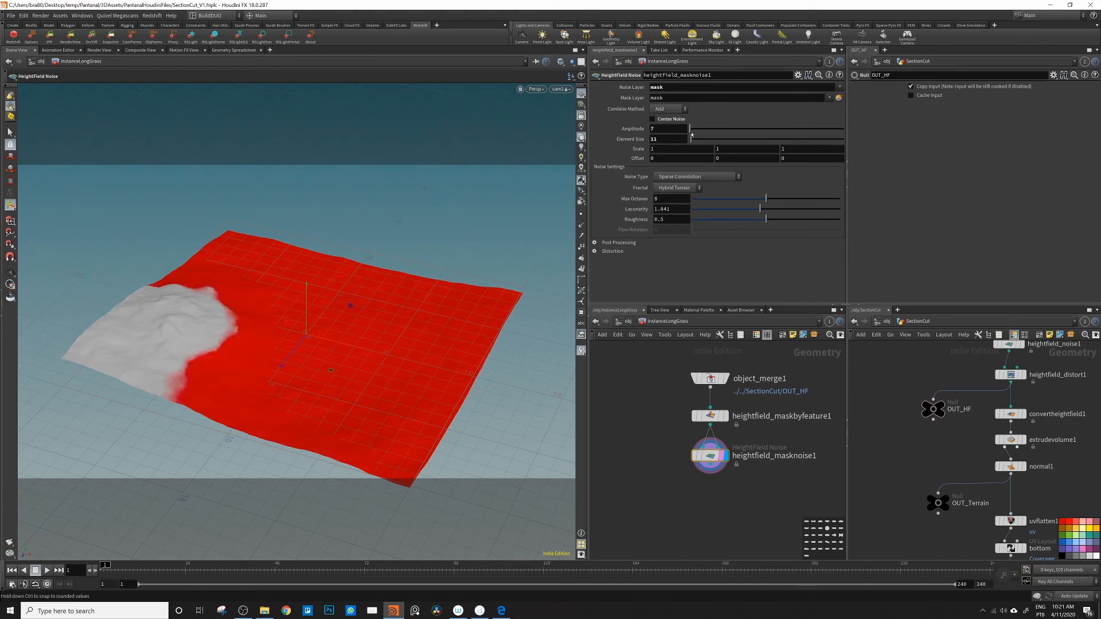
pyautogui.click(669, 109)
pyautogui.click(665, 133)
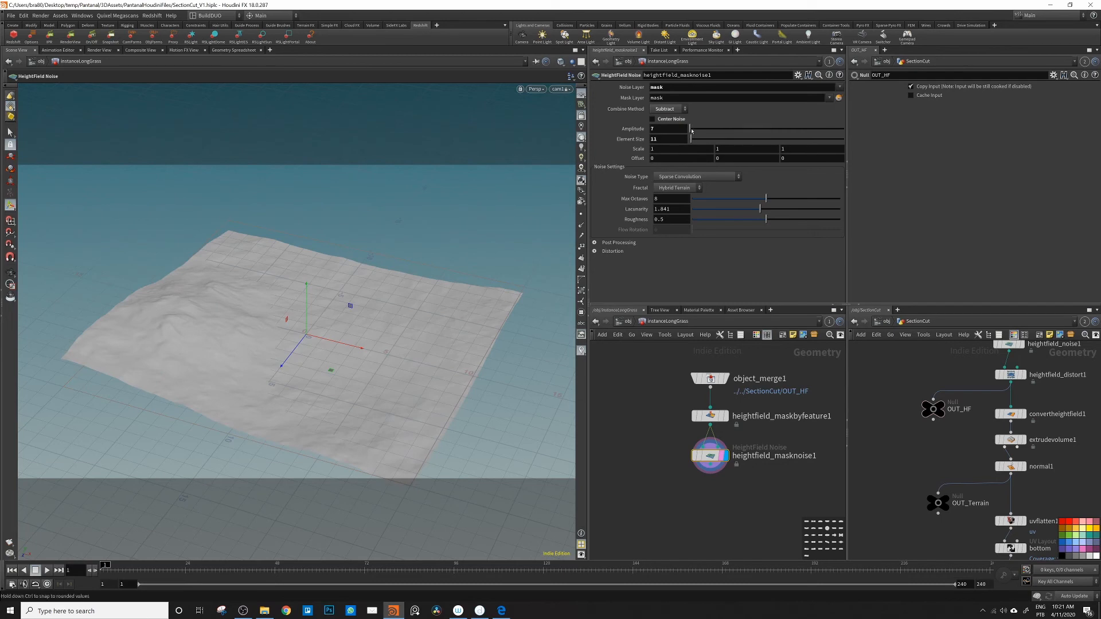
pyautogui.moveTo(690, 130); pyautogui.dragTo(688, 130)
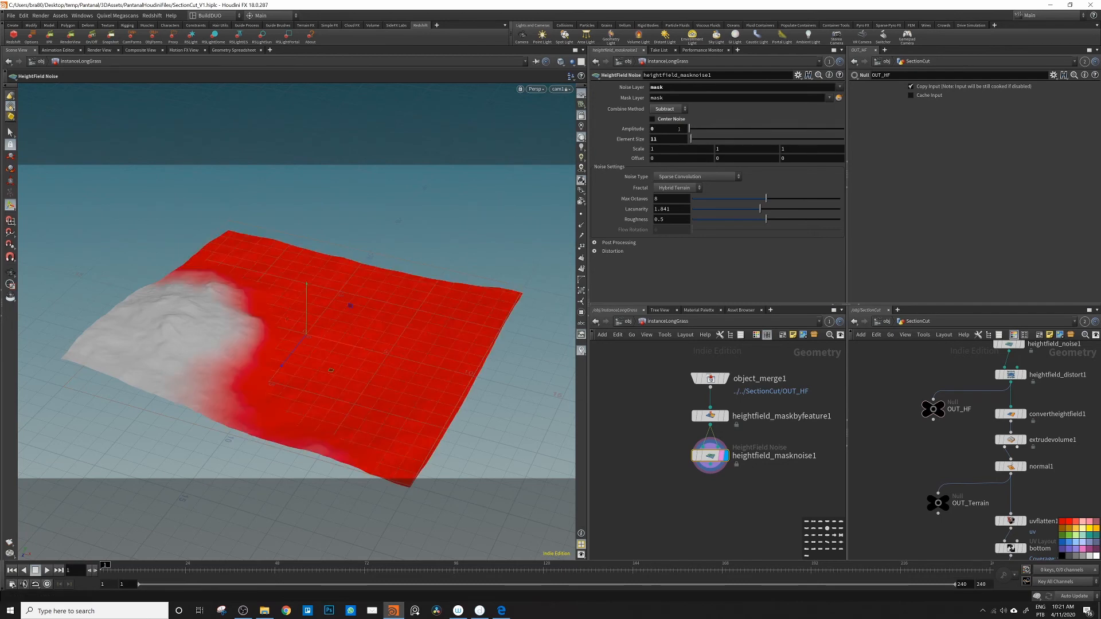
pyautogui.moveTo(662, 130); pyautogui.dragTo(854, 144, button='middle')
# Step: Reduce the mask noise element size to 1.857 and its roughness to 0.317
pyautogui.moveTo(654, 140); pyautogui.dragTo(665, 156, button='middle')
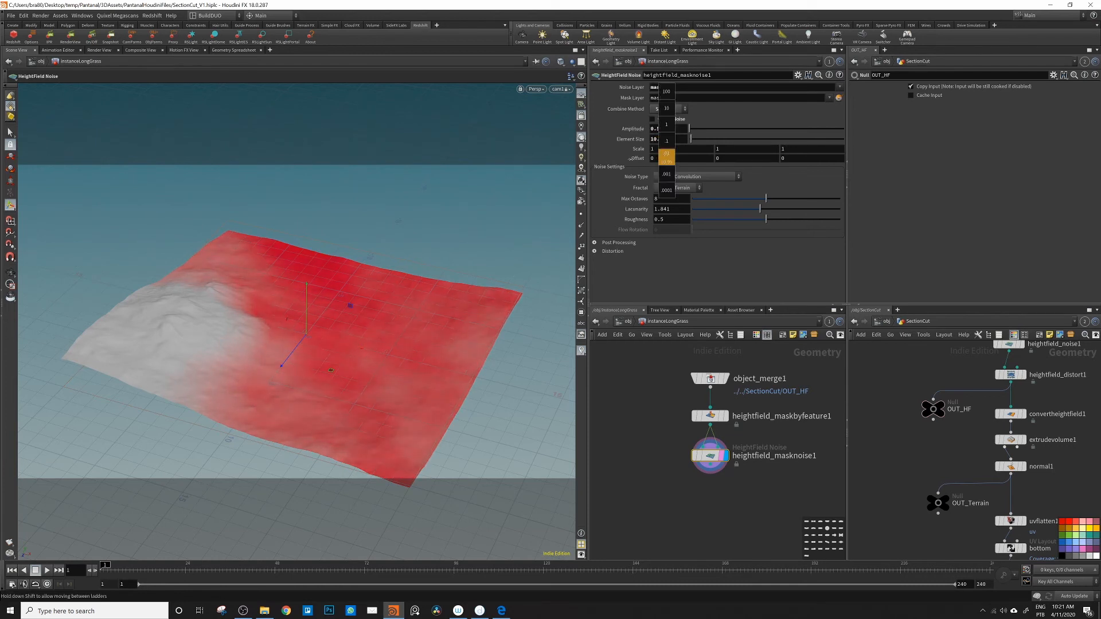
pyautogui.moveTo(313, 193); pyautogui.dragTo(777, 170, button='middle')
pyautogui.moveTo(666, 170); pyautogui.dragTo(854, 138, button='middle')
pyautogui.moveTo(686, 138); pyautogui.dragTo(348, 167, button='middle')
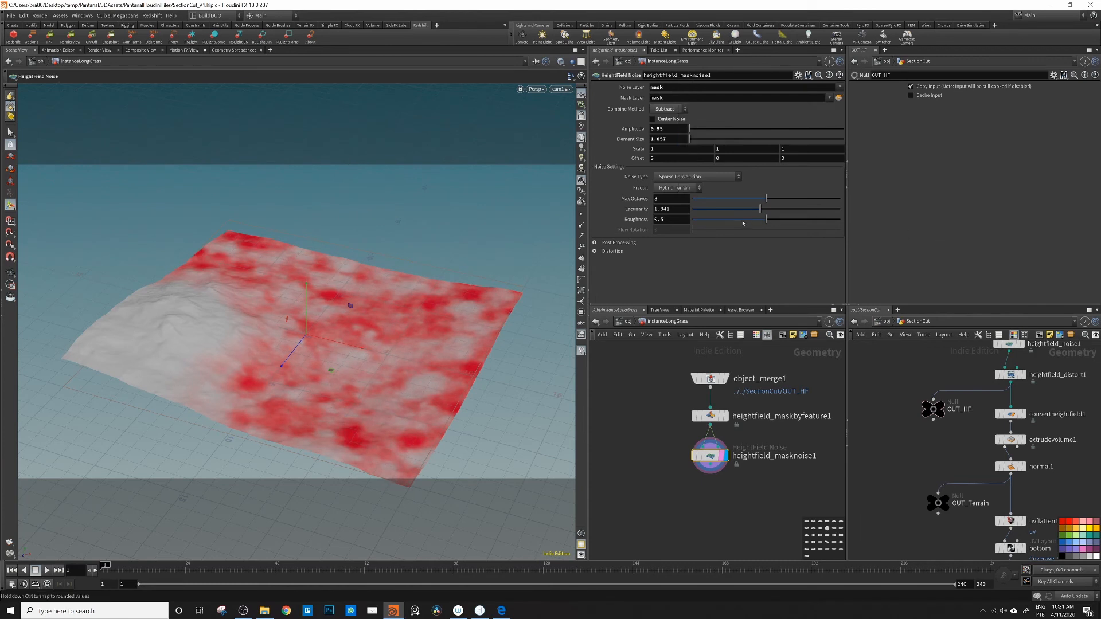
pyautogui.moveTo(771, 219); pyautogui.dragTo(738, 219)
# Step: Add a HeightField Draw Mask node after the mask noise, set it to subtract from the existing mask, and display it
pyautogui.moveTo(717, 498); pyautogui.dragTo(712, 487, button='middle')
pyautogui.click(712, 487)
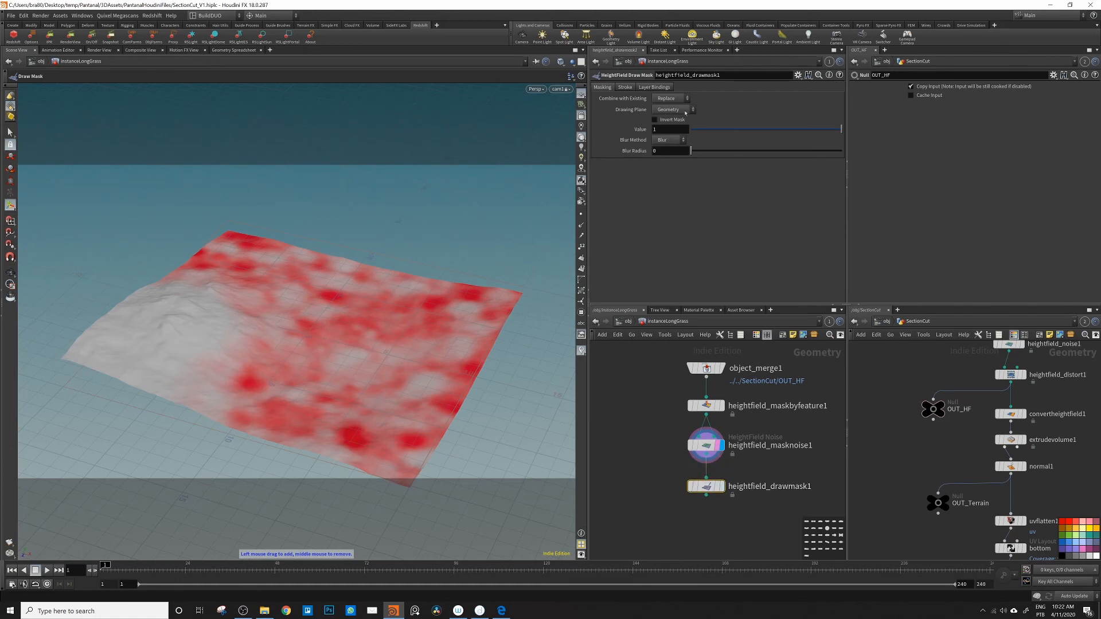
pyautogui.click(669, 98)
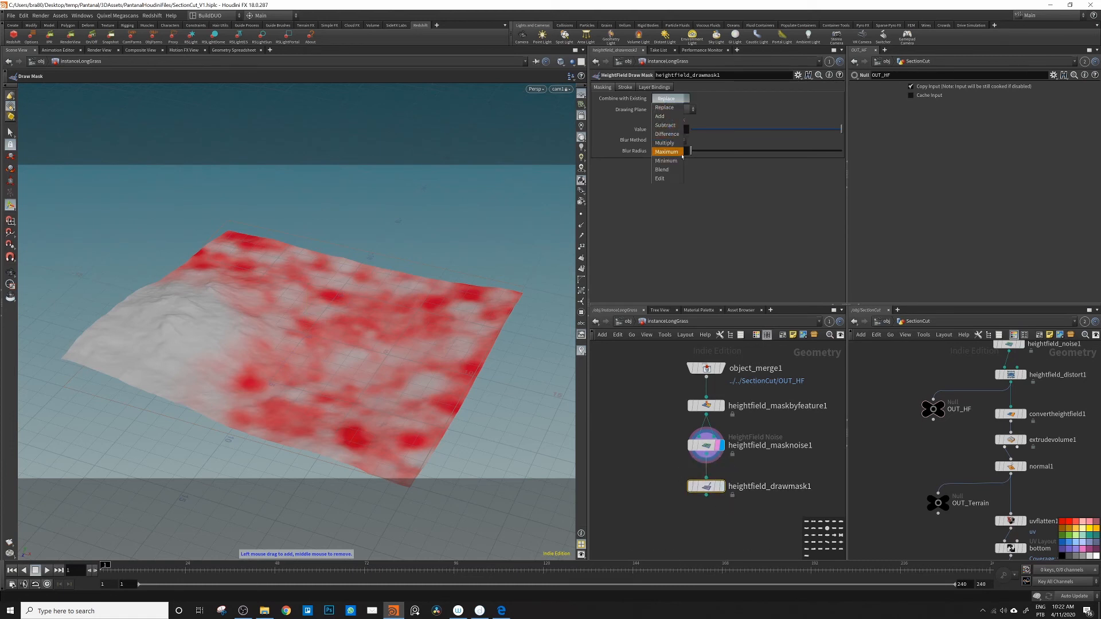
pyautogui.click(670, 125)
pyautogui.click(718, 487)
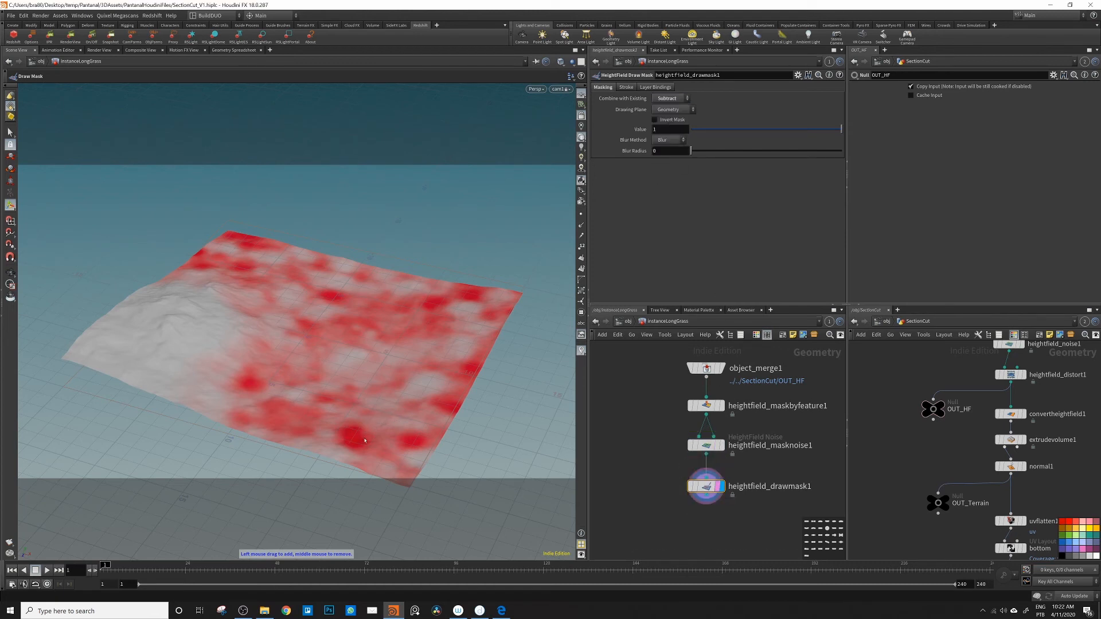
# Step: Draw a region over the half of the terrain away from the hill to subtract it, and set the blur radius to 1.9
pyautogui.moveTo(376, 454)
pyautogui.mouseDown()
pyautogui.moveTo(328, 447)
pyautogui.moveTo(353, 390)
pyautogui.moveTo(342, 350)
pyautogui.moveTo(354, 299)
pyautogui.moveTo(341, 275)
pyautogui.moveTo(490, 240)
pyautogui.moveTo(538, 298)
pyautogui.moveTo(505, 459)
pyautogui.moveTo(394, 518)
pyautogui.moveTo(474, 500)
pyautogui.mouseUp()
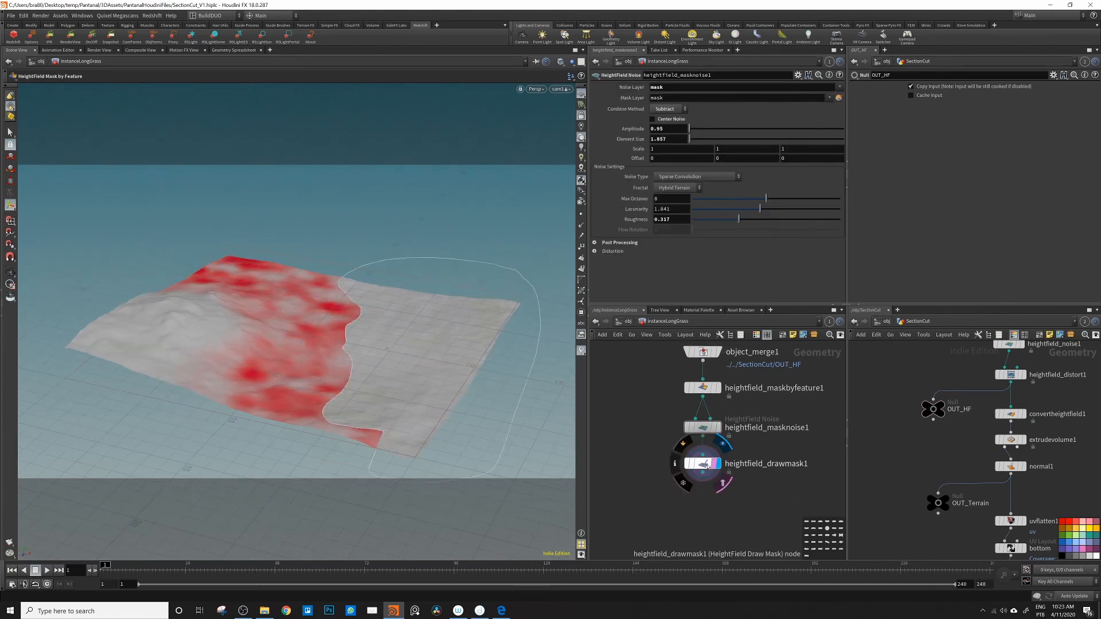
pyautogui.click(706, 463)
pyautogui.moveTo(691, 150); pyautogui.dragTo(693, 155)
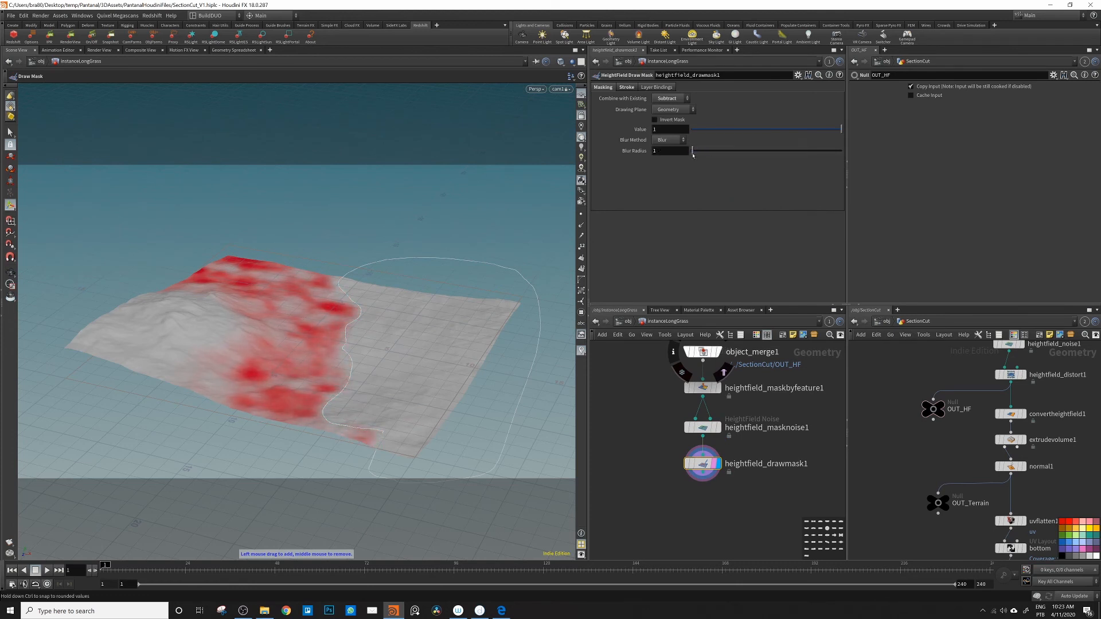
# Step: Add a HeightField Scatter node below the draw mask, wired to its output, and display it
pyautogui.moveTo(709, 539); pyautogui.dragTo(728, 503, button='middle')
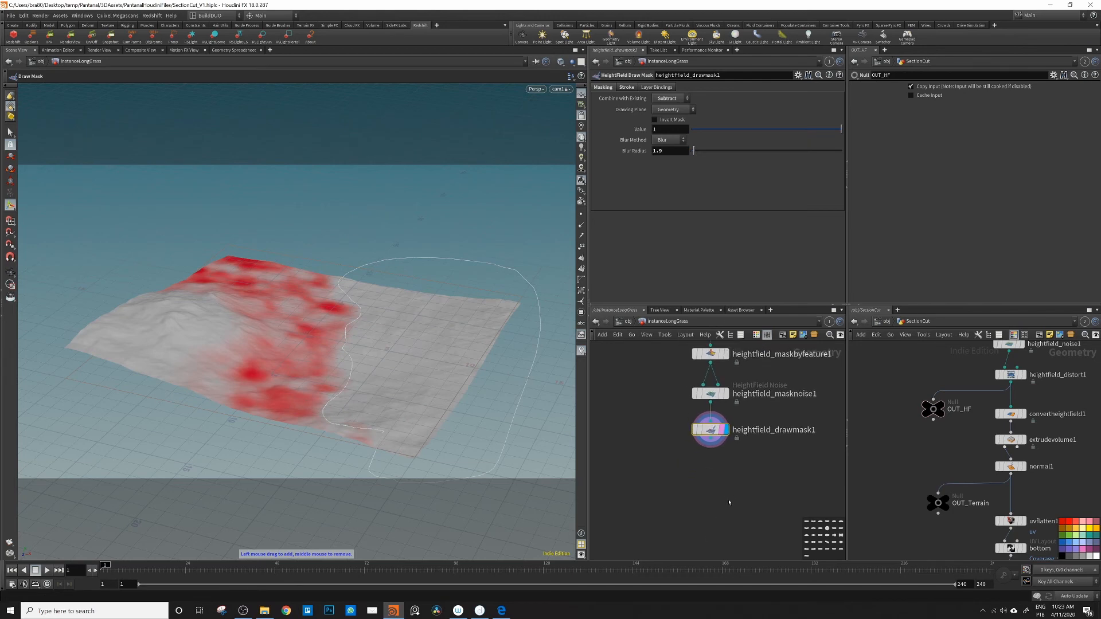
pyautogui.press('Tab')
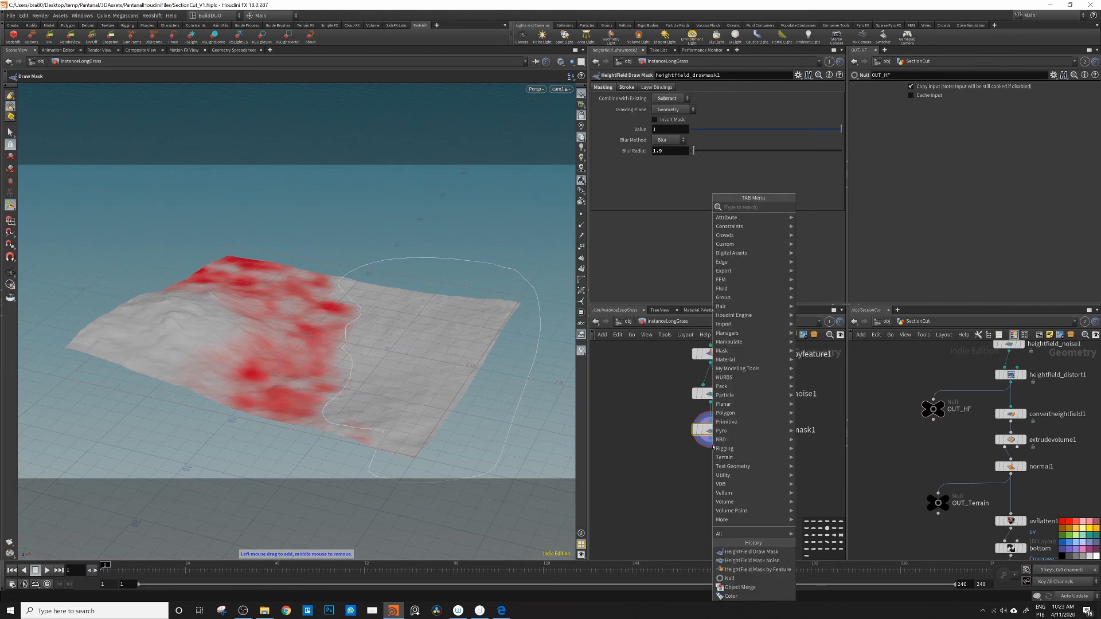
pyautogui.write('hfscatt')
pyautogui.press('Return')
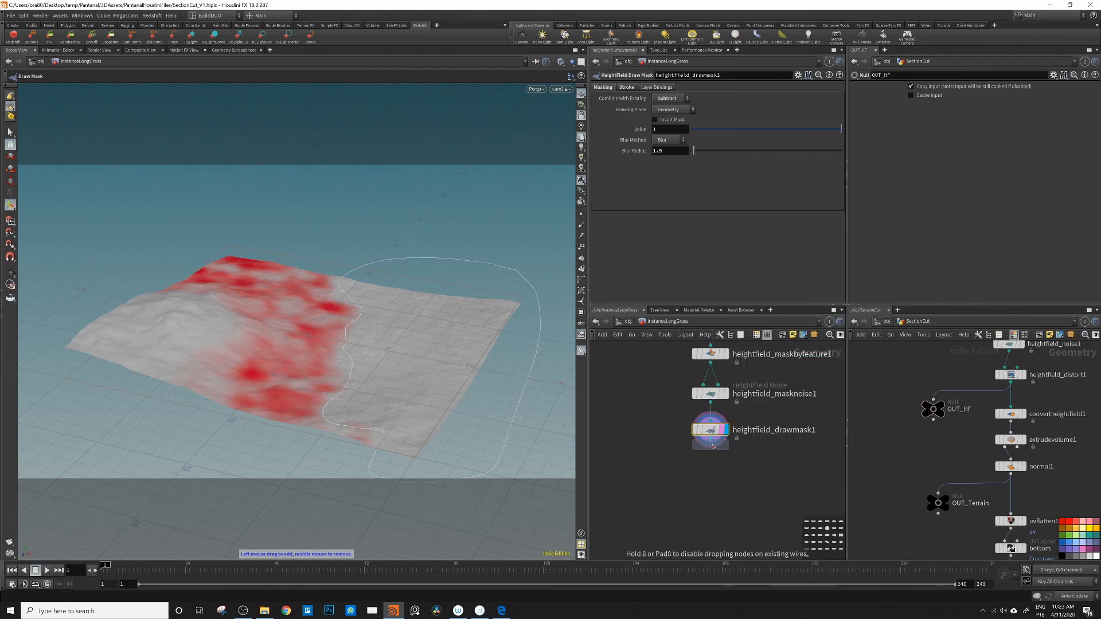
pyautogui.click(708, 476)
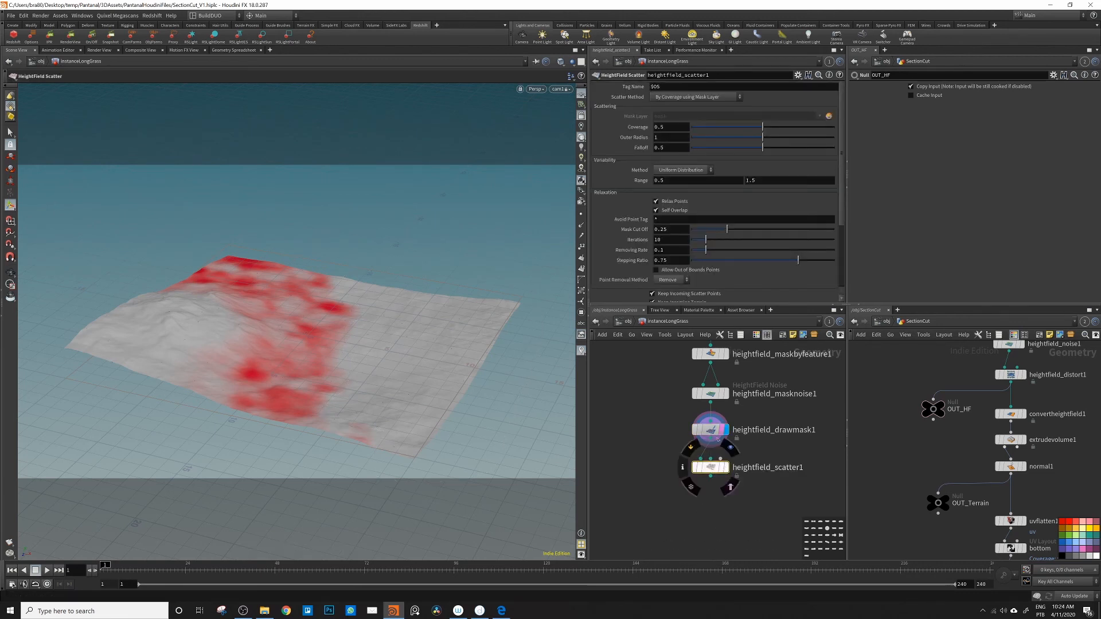
pyautogui.moveTo(711, 475)
pyautogui.click(730, 447)
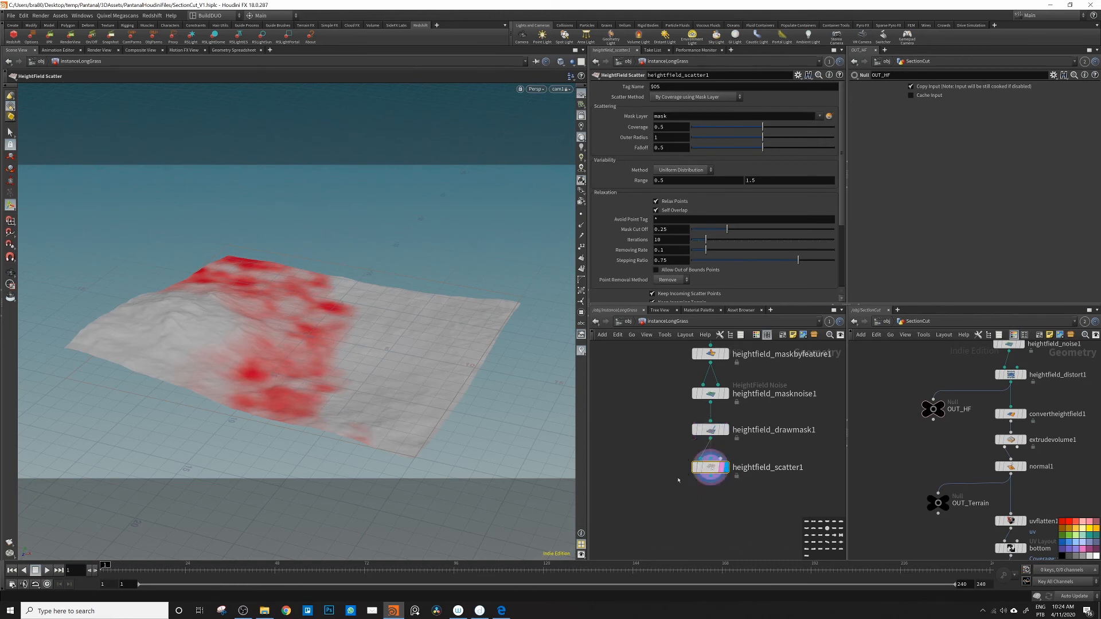
# Step: Set the heightfield scatter's outer radius to 0.1
pyautogui.keyDown('alt'); pyautogui.moveTo(302, 376); pyautogui.dragTo(278, 361); pyautogui.keyUp('alt')
pyautogui.keyDown('alt'); pyautogui.moveTo(278, 362); pyautogui.dragTo(543, 333, button='right'); pyautogui.keyUp('alt')
pyautogui.moveTo(542, 334); pyautogui.dragTo(457, 378)
pyautogui.press('Return')
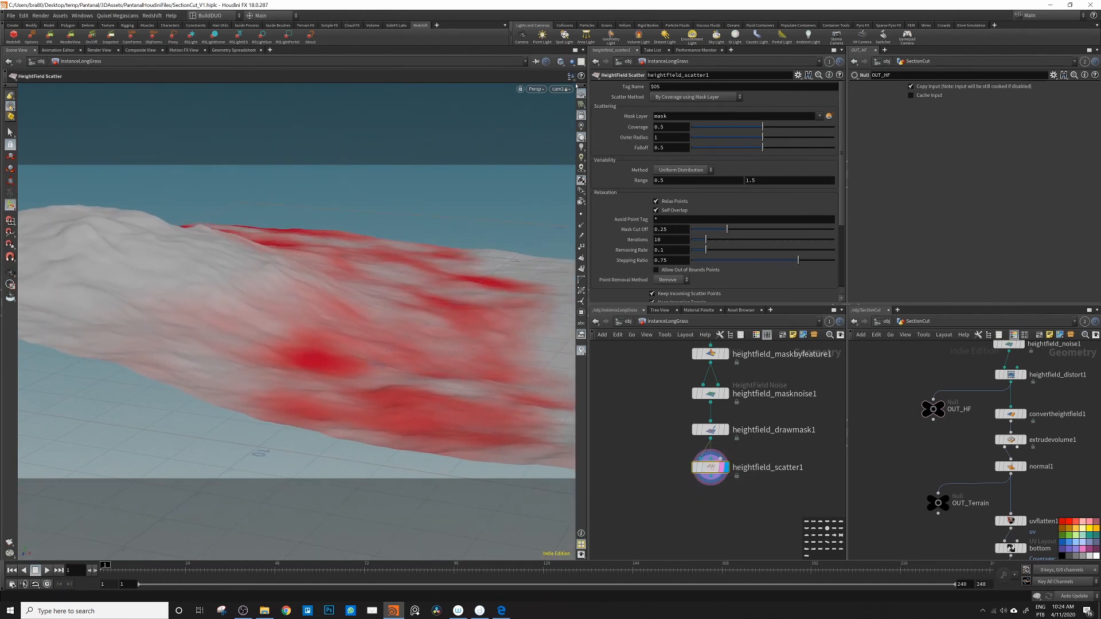
pyautogui.moveTo(709, 468); pyautogui.dragTo(710, 478)
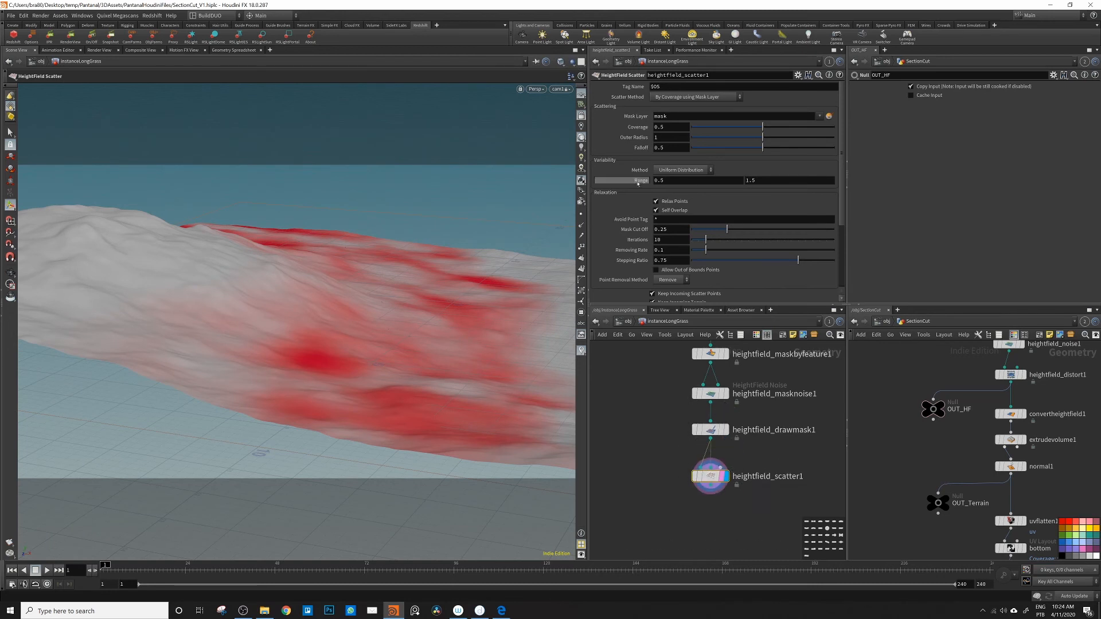
pyautogui.write('5')
pyautogui.press('Tab')
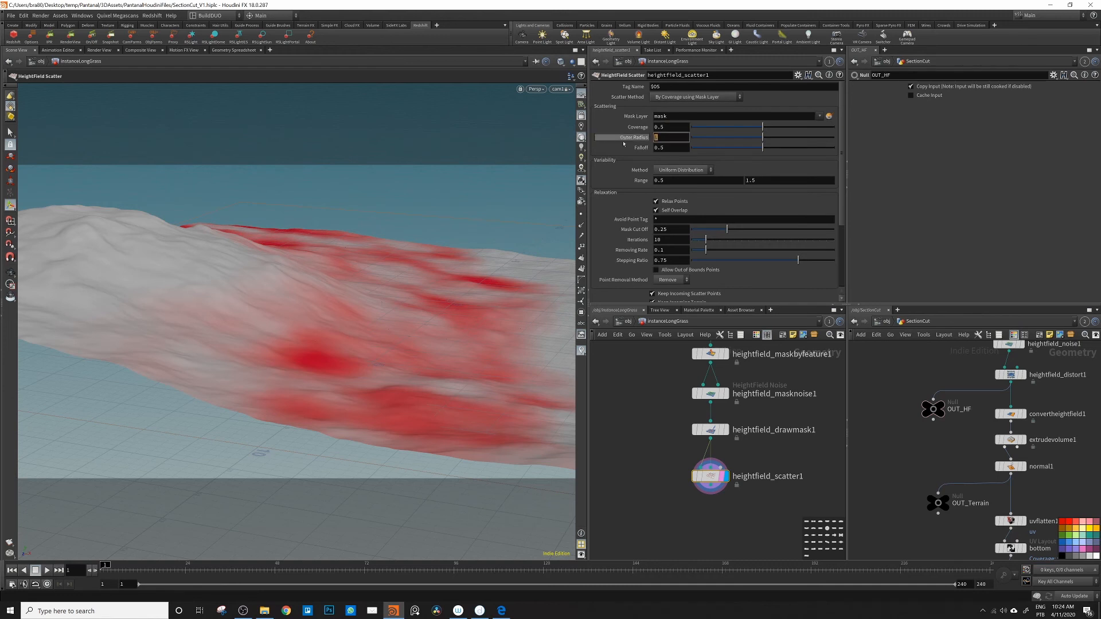
pyautogui.write('.1')
pyautogui.press('Return')
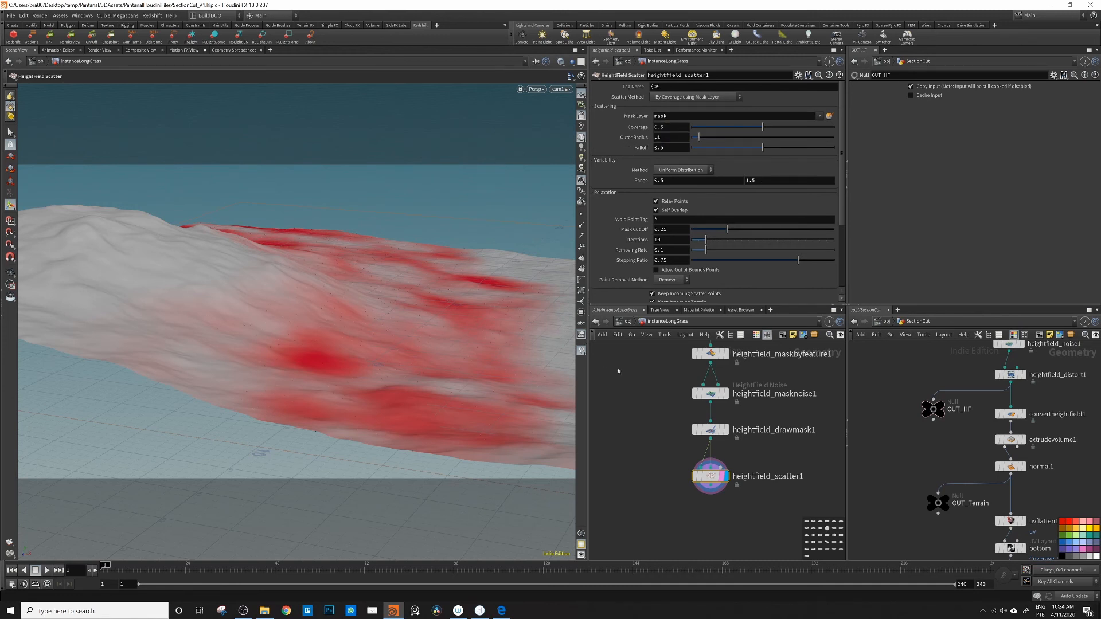
# Step: Turn off keeping the incoming terrain in the scatter and show the other scene objects as ghosts in the viewport
pyautogui.scroll(-1, 629, 293)
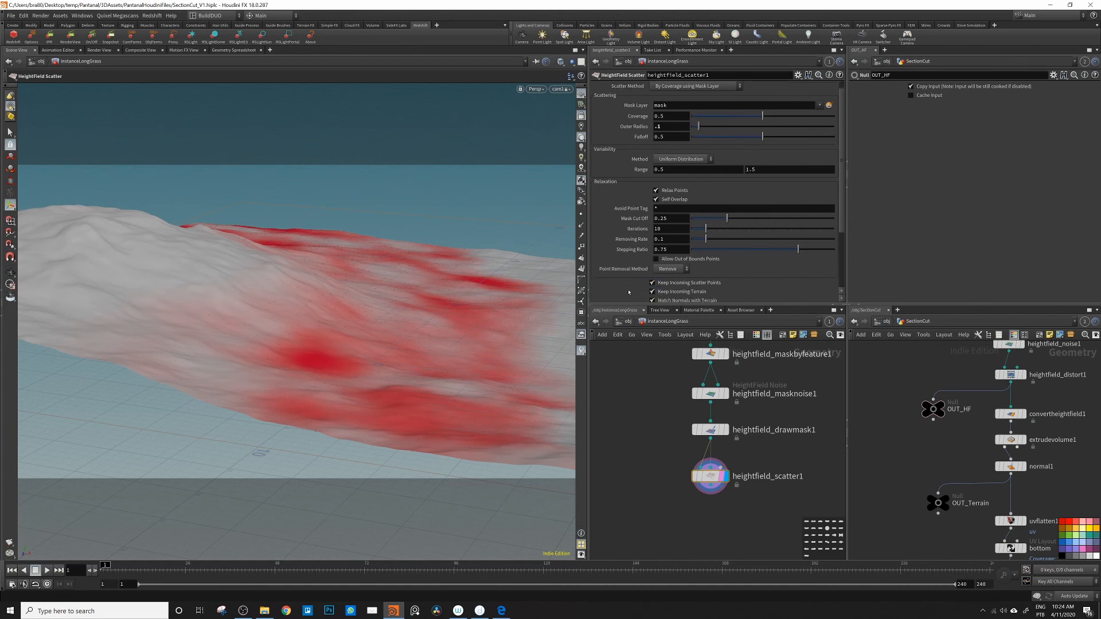
pyautogui.click(653, 292)
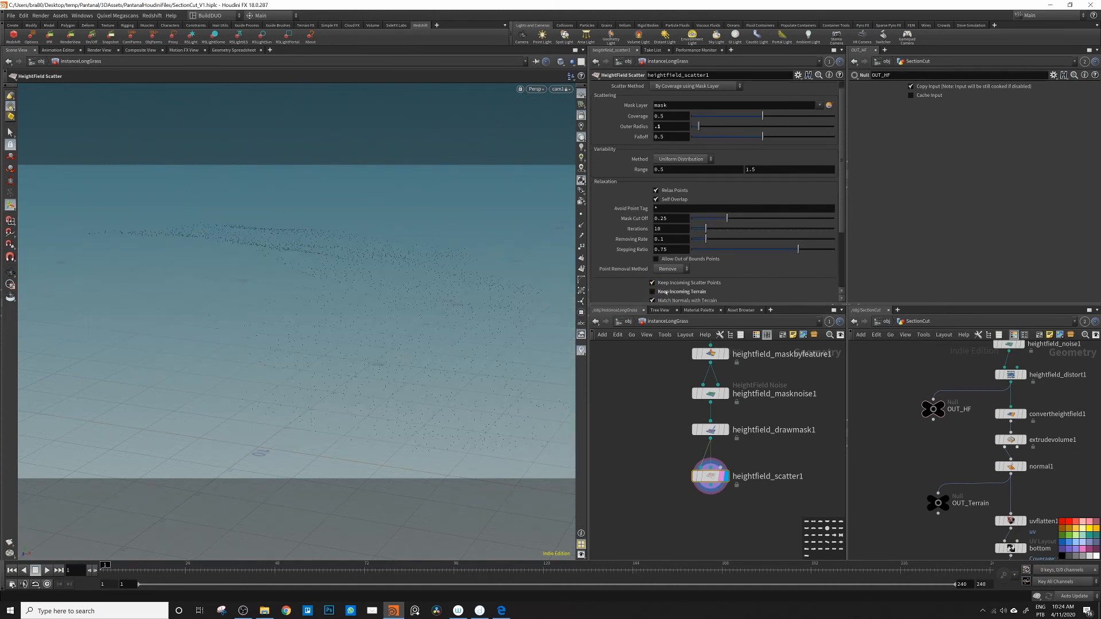
pyautogui.click(581, 94)
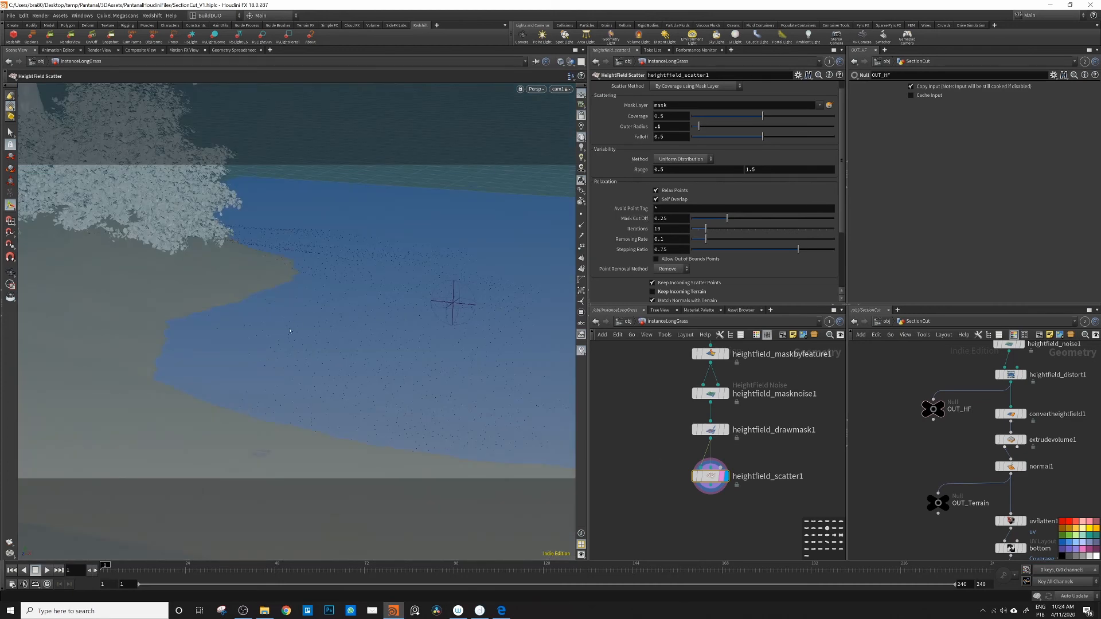
# Step: Lower the scatter coverage and set the variability range to 0.6 through 1.2
pyautogui.doubleClick(661, 117)
pyautogui.write('1')
pyautogui.press('Return')
pyautogui.doubleClick(753, 170)
pyautogui.write('2')
pyautogui.press('Return')
pyautogui.doubleClick(661, 170)
pyautogui.write('6')
pyautogui.press('Return')
# Step: Turn off matching the scattered points' normals with the terrain and their direction with the slope
pyautogui.scroll(-3, 634, 255)
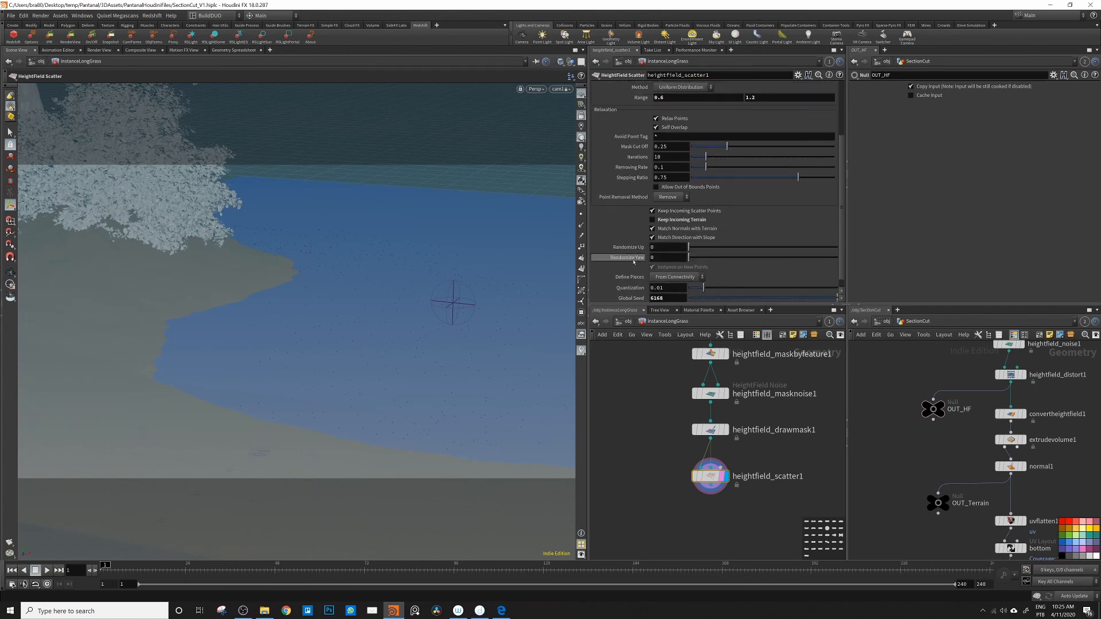
pyautogui.click(652, 228)
pyautogui.click(652, 237)
# Step: Randomize the scattered points' up direction by 6 degrees and their yaw by 360 degrees
pyautogui.scroll(-1, 631, 244)
pyautogui.click(617, 241)
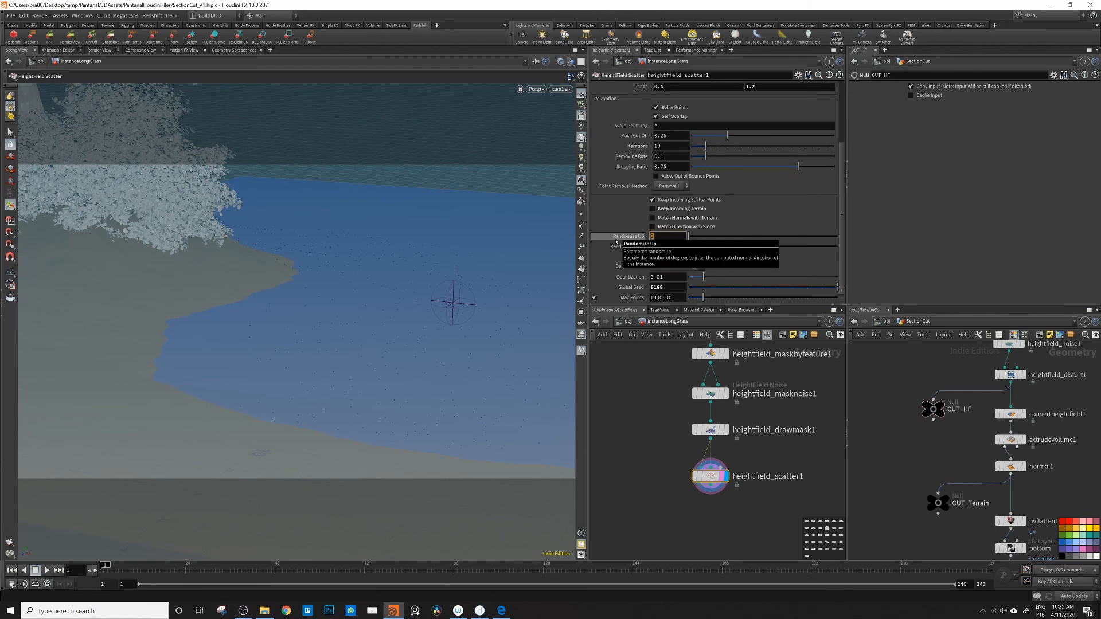
pyautogui.write('6')
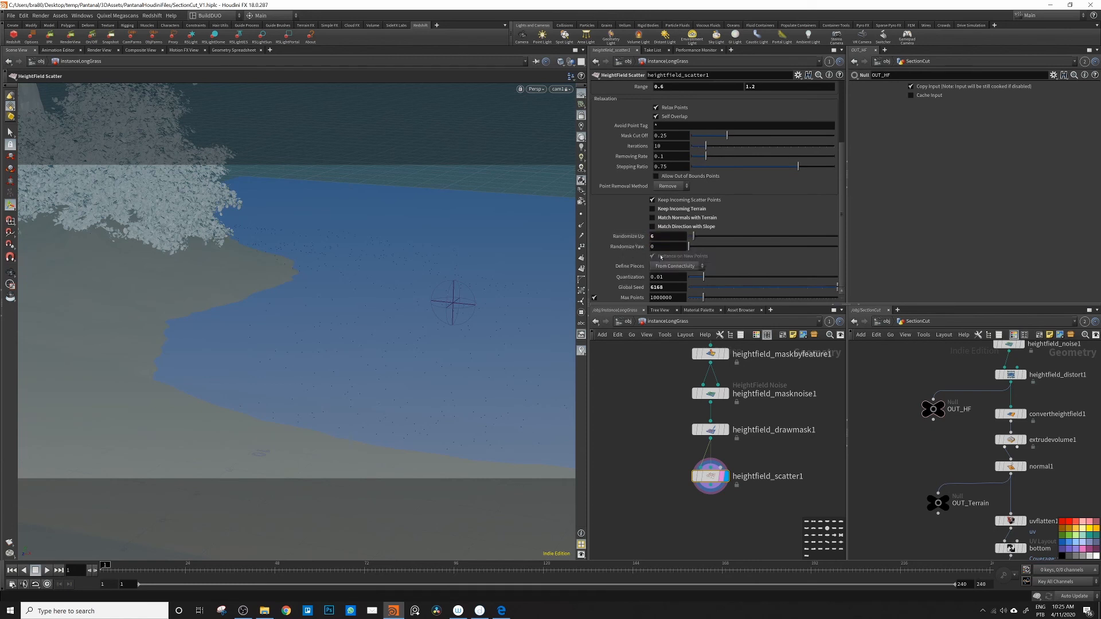
pyautogui.press('Tab')
pyautogui.write('360')
pyautogui.press('Return')
# Step: Check the long grass instances against the whole scene at object level, and return to the InstanceLongGrass network
pyautogui.keyDown('alt'); pyautogui.moveTo(410, 331); pyautogui.dragTo(333, 318); pyautogui.keyUp('alt')
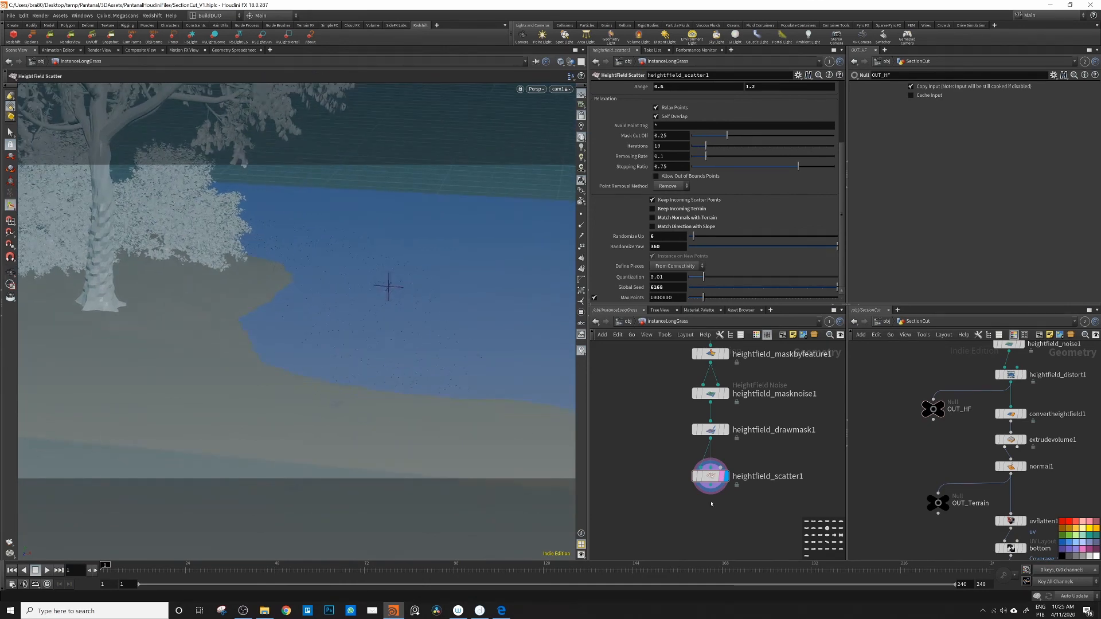
pyautogui.click(628, 321)
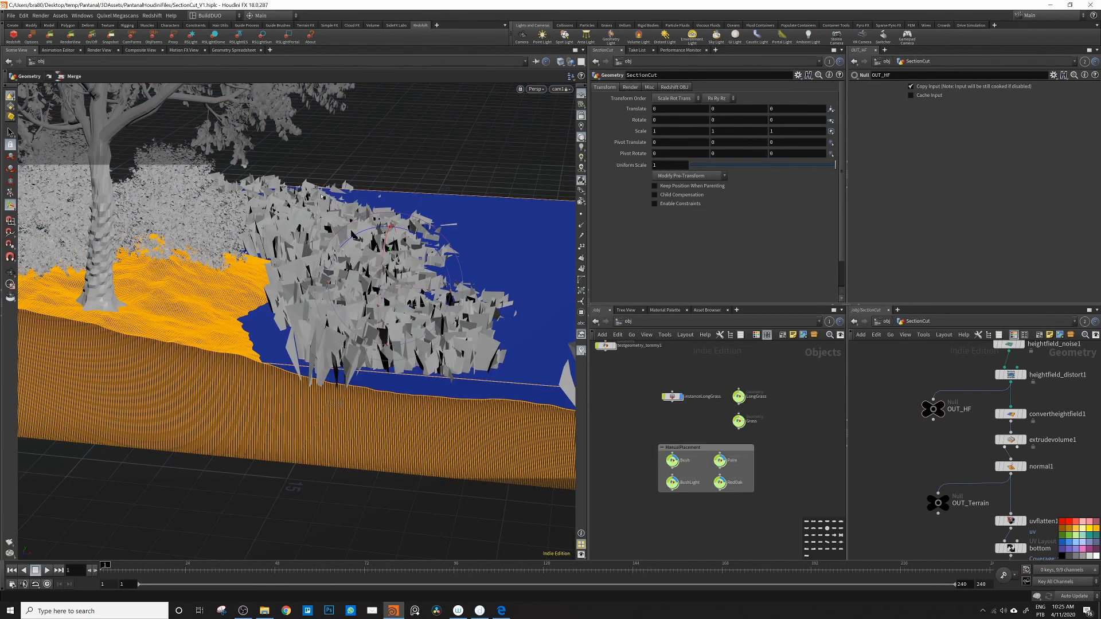
pyautogui.keyDown('alt'); pyautogui.moveTo(321, 198); pyautogui.dragTo(256, 207); pyautogui.keyUp('alt')
pyautogui.doubleClick(674, 398)
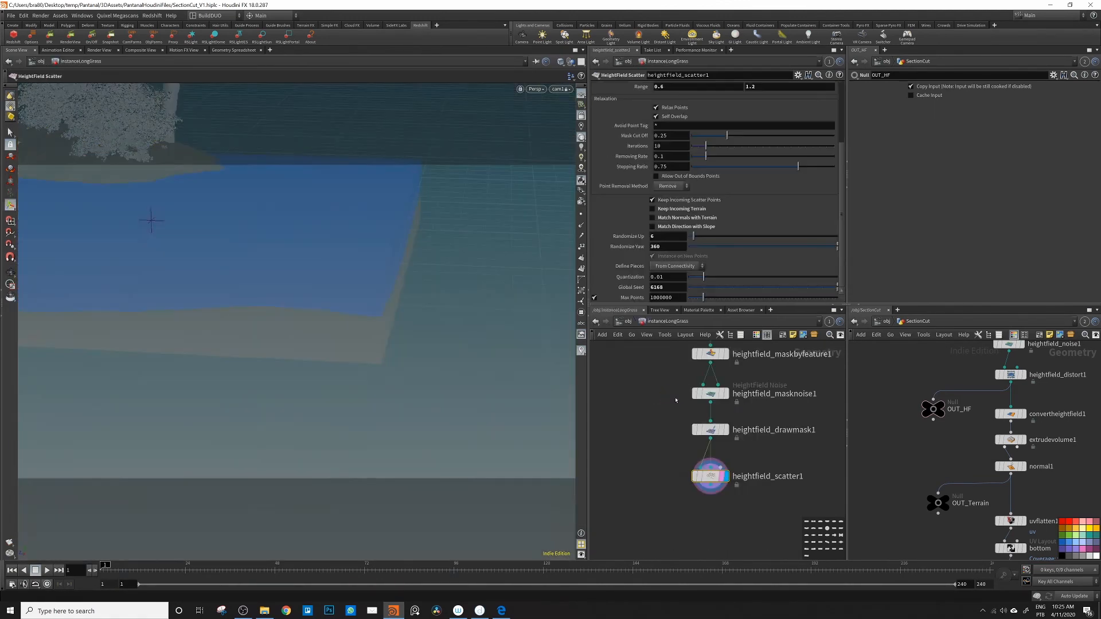
# Step: Hide the other objects and delete the stray scattered points near the terrain's outer edge with a Blast node
pyautogui.moveTo(474, 187); pyautogui.dragTo(560, 186, button='right')
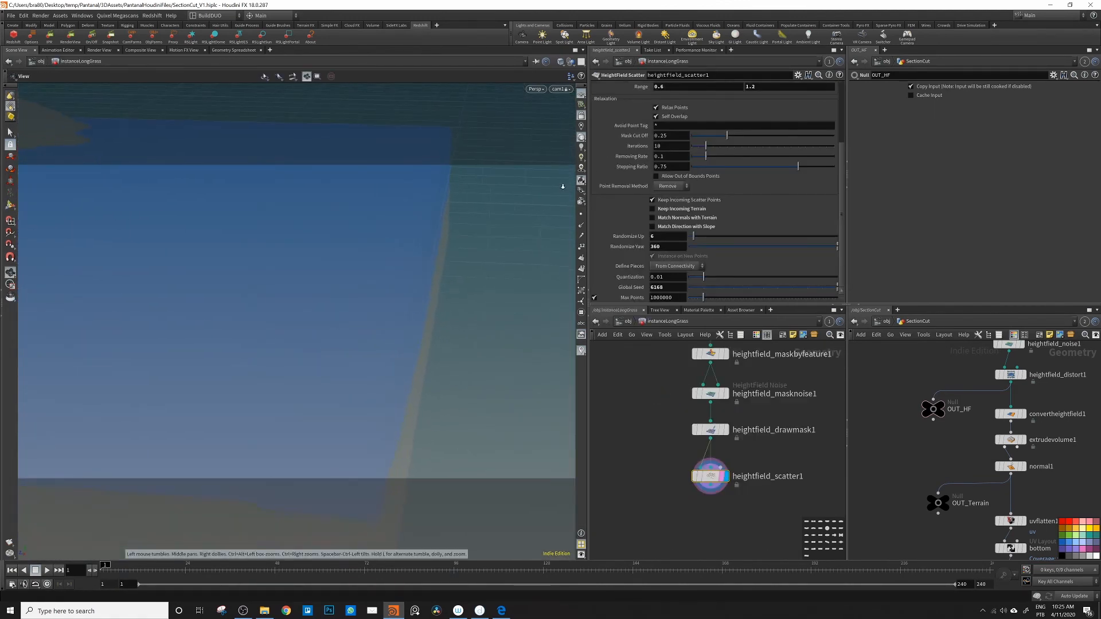
pyautogui.moveTo(560, 185); pyautogui.dragTo(425, 264)
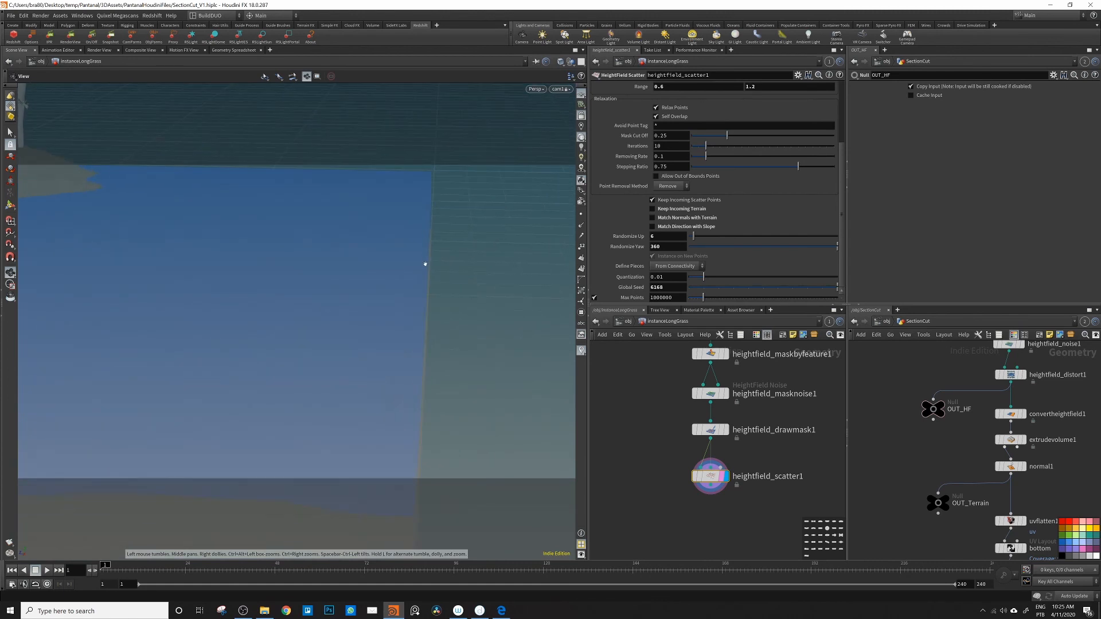
pyautogui.click(570, 63)
pyautogui.click(582, 90)
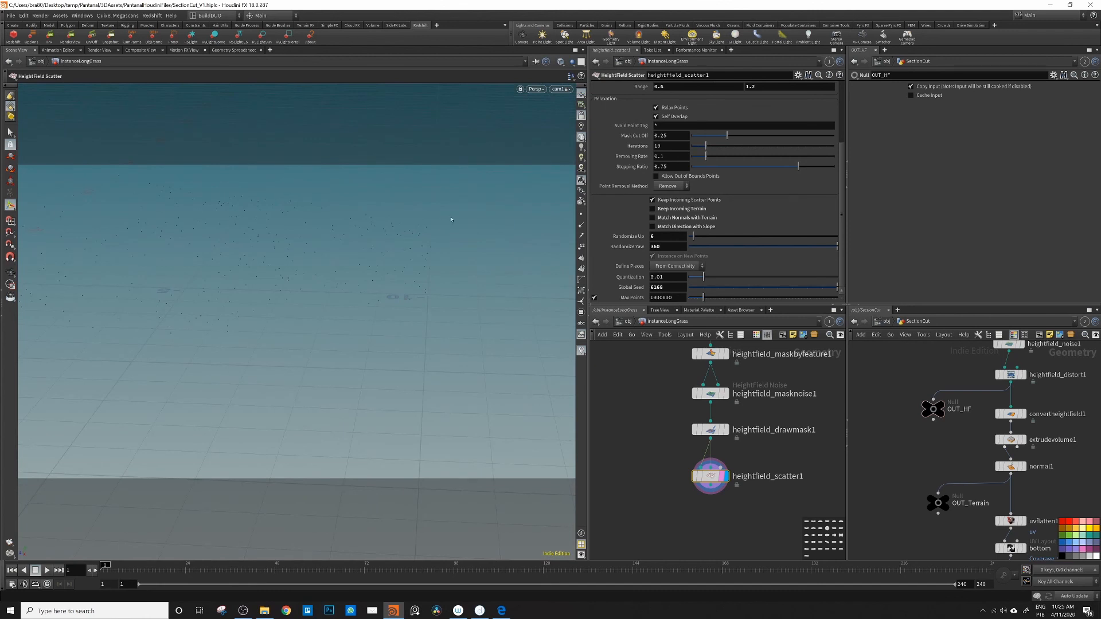
pyautogui.click(11, 132)
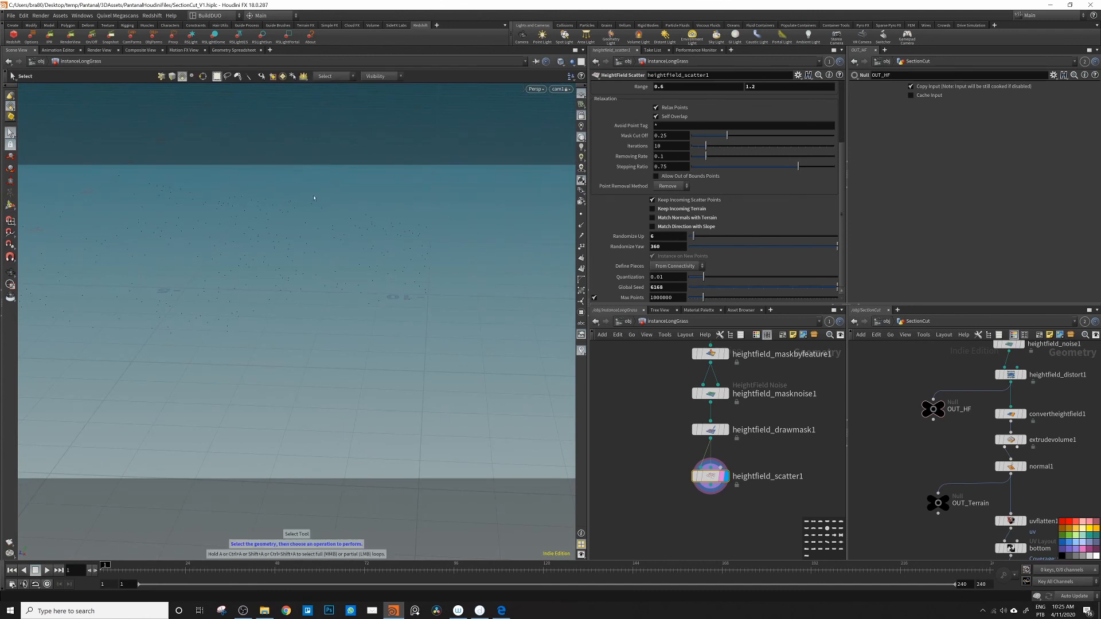
pyautogui.moveTo(456, 202)
pyautogui.mouseDown()
pyautogui.moveTo(413, 226)
pyautogui.moveTo(396, 336)
pyautogui.mouseUp()
pyautogui.moveTo(474, 196); pyautogui.dragTo(382, 331)
pyautogui.press('Delete')
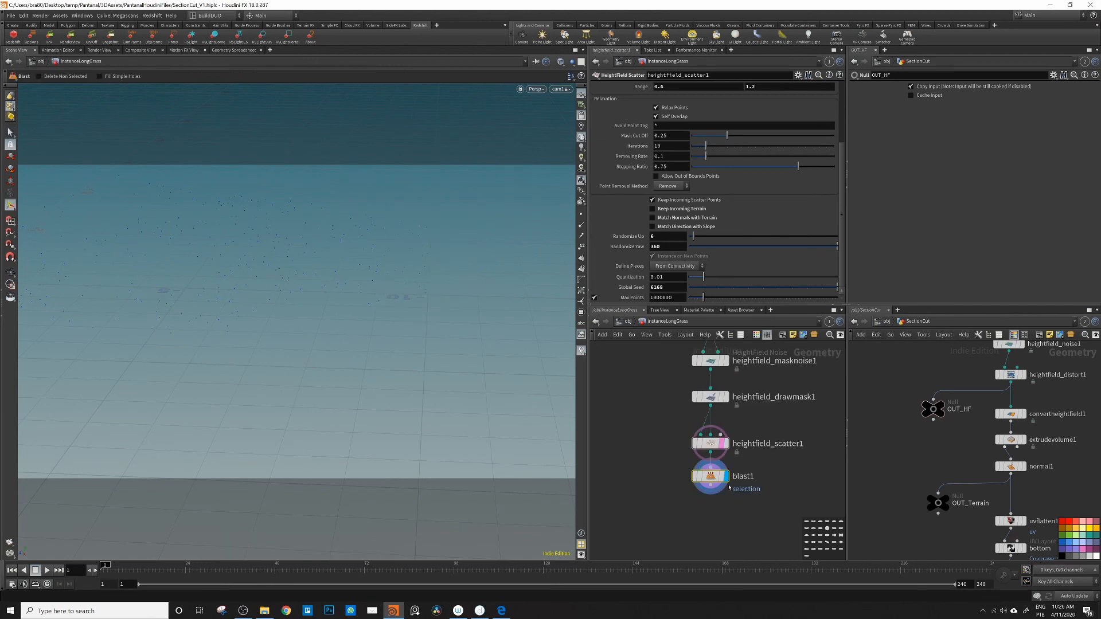
pyautogui.click(709, 476)
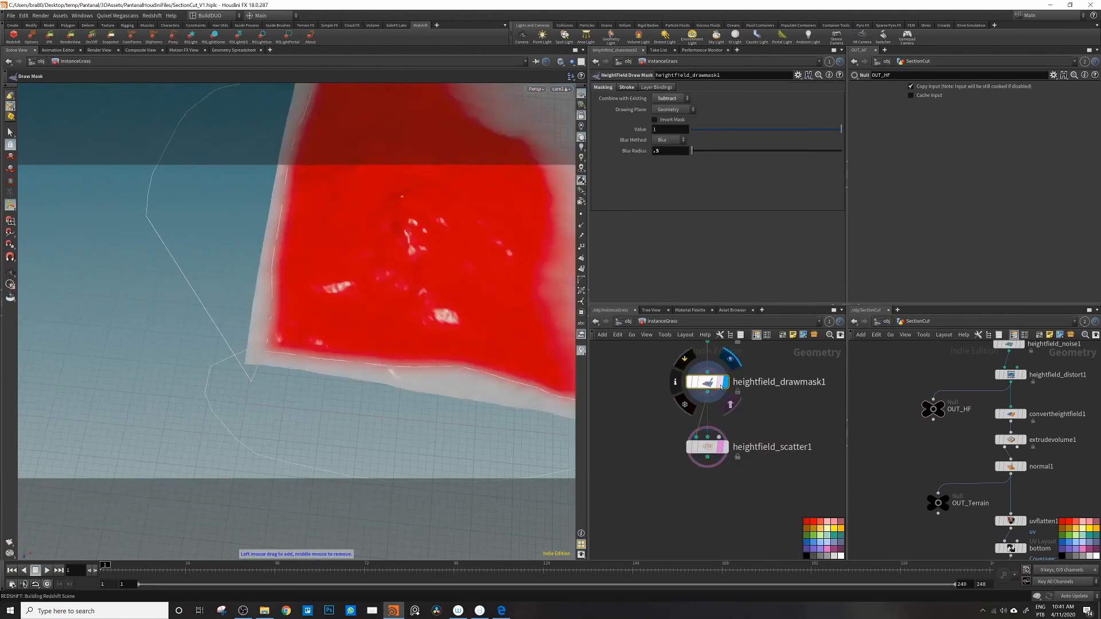
# Step: Examine the draw mask's subtracted border around the terrain in the InstanceGrass network
pyautogui.click(721, 385)
pyautogui.keyDown('alt'); pyautogui.moveTo(324, 390); pyautogui.dragTo(278, 359); pyautogui.keyUp('alt')
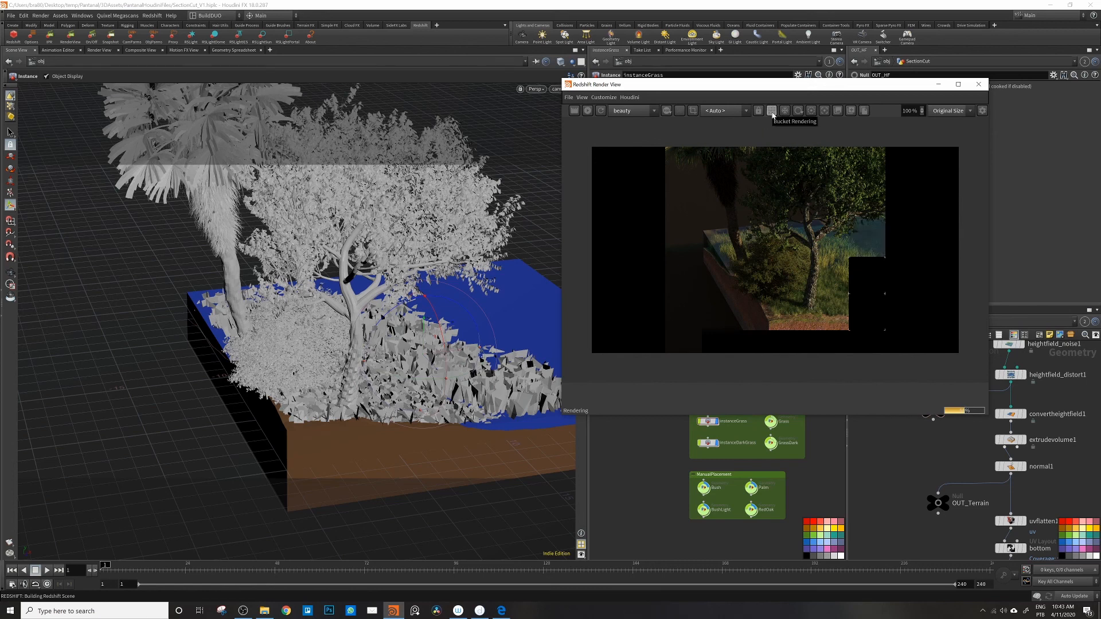
# Step: Switch the Redshift render from bucket to progressive rendering and inspect the terrain block, grass and trees from the front in the live render
pyautogui.click(772, 112)
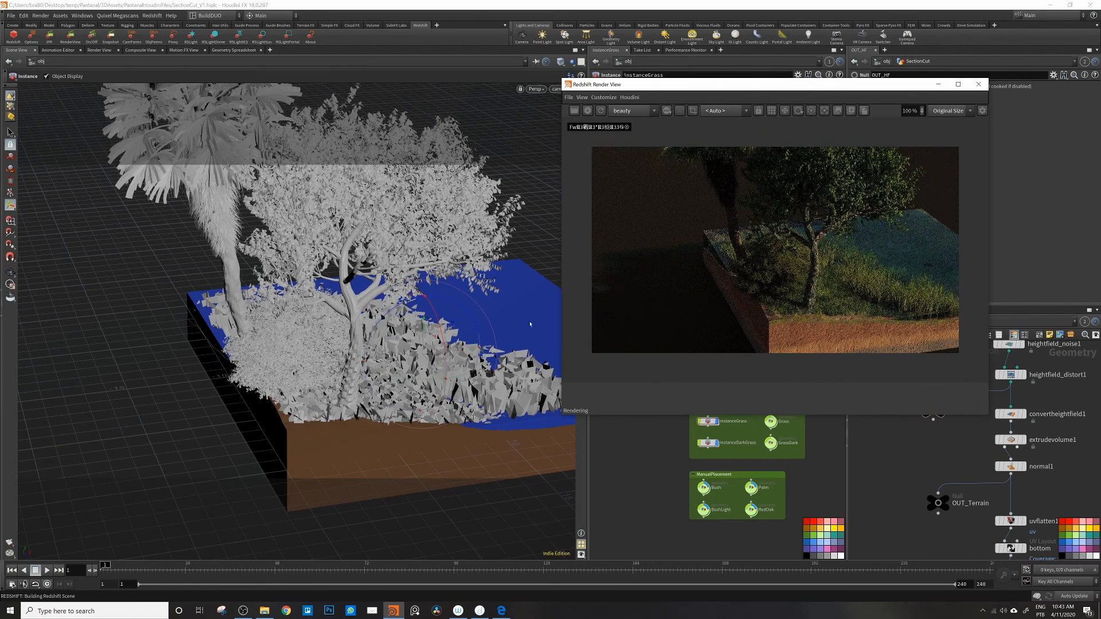
pyautogui.keyDown('alt'); pyautogui.moveTo(377, 378); pyautogui.dragTo(384, 376); pyautogui.keyUp('alt')
pyautogui.keyDown('alt'); pyautogui.moveTo(384, 377); pyautogui.dragTo(299, 373, button='middle'); pyautogui.keyUp('alt')
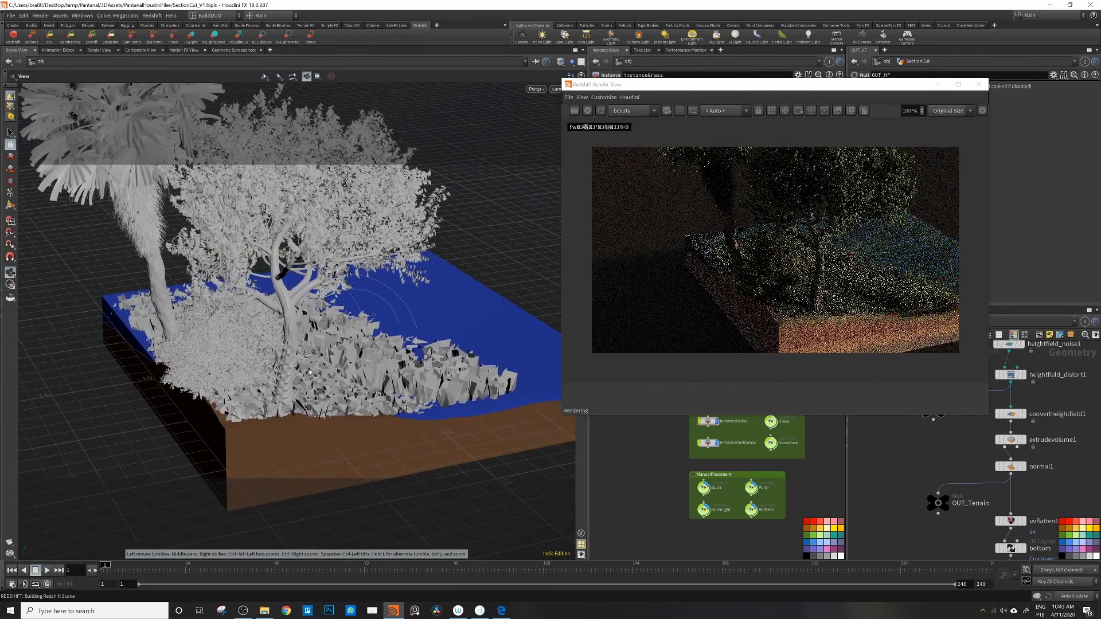
pyautogui.keyDown('alt'); pyautogui.moveTo(300, 372); pyautogui.dragTo(302, 346); pyautogui.keyUp('alt')
pyautogui.keyDown('alt'); pyautogui.moveTo(293, 387); pyautogui.dragTo(340, 345, button='middle'); pyautogui.keyUp('alt')
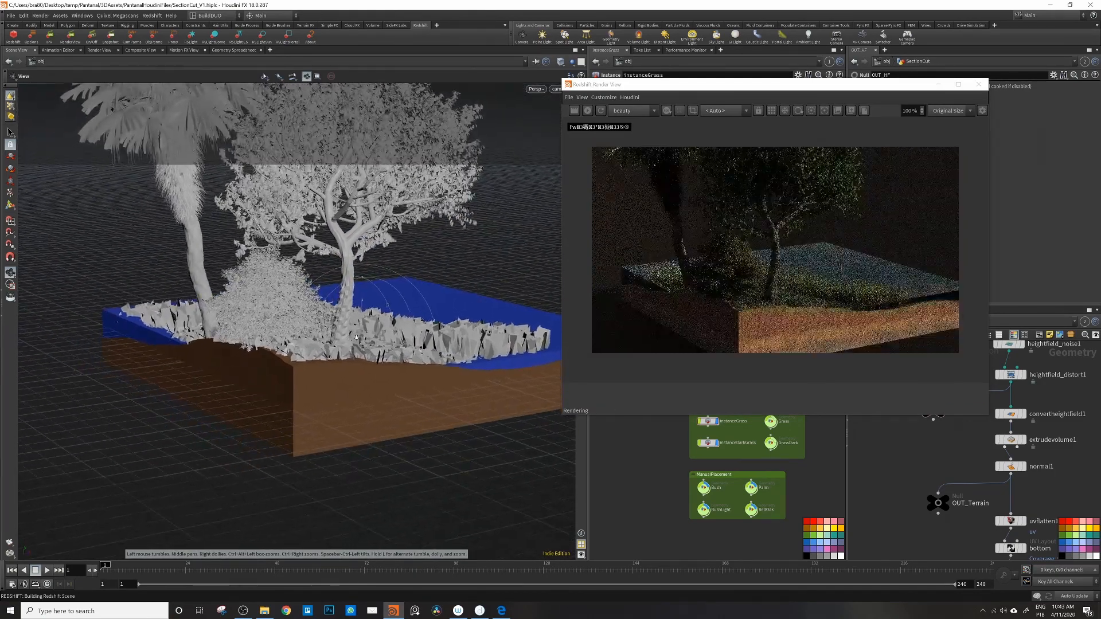
pyautogui.keyDown('alt'); pyautogui.moveTo(340, 345); pyautogui.dragTo(344, 339, button='right'); pyautogui.keyUp('alt')
pyautogui.keyDown('alt'); pyautogui.moveTo(344, 338); pyautogui.dragTo(299, 354, button='middle'); pyautogui.keyUp('alt')
pyautogui.keyDown('alt'); pyautogui.moveTo(298, 354); pyautogui.dragTo(302, 343); pyautogui.keyUp('alt')
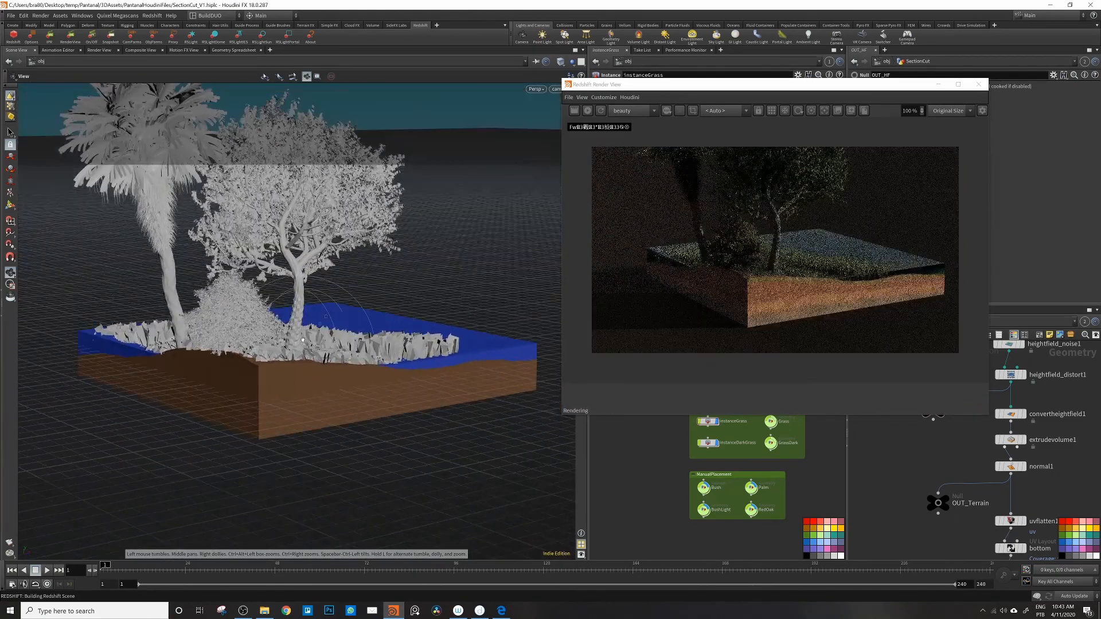
pyautogui.keyDown('alt'); pyautogui.moveTo(302, 342); pyautogui.dragTo(302, 381, button='middle'); pyautogui.keyUp('alt')
pyautogui.keyDown('alt'); pyautogui.moveTo(303, 381); pyautogui.dragTo(225, 379, button='right'); pyautogui.keyUp('alt')
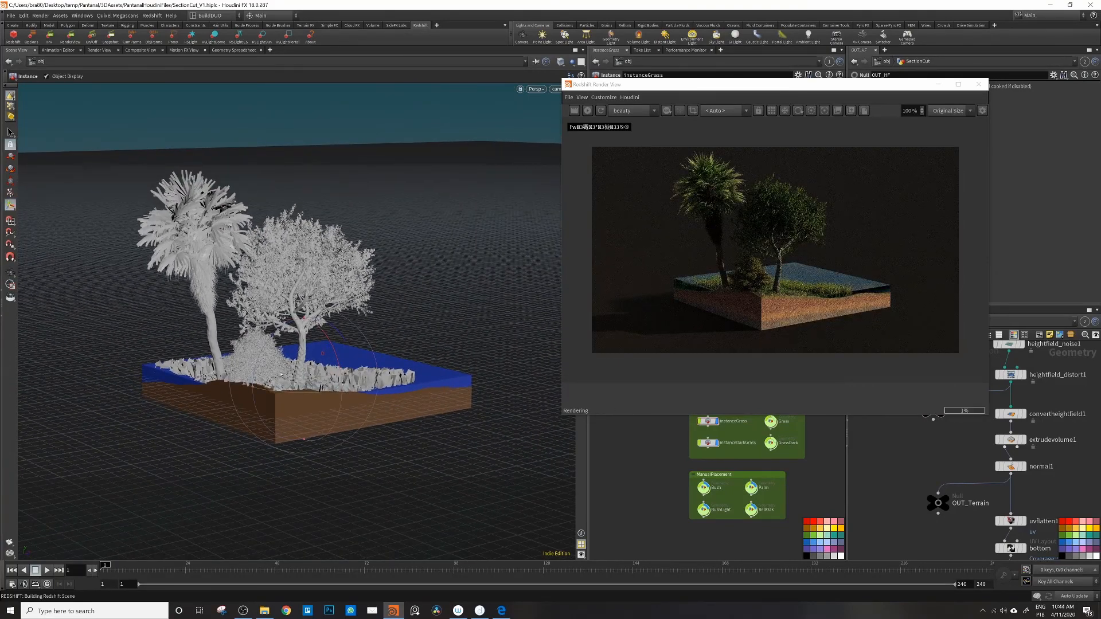
# Step: Examine the rendered grass distribution from the water side, from above and from the front, and stop the live render
pyautogui.press('Escape')
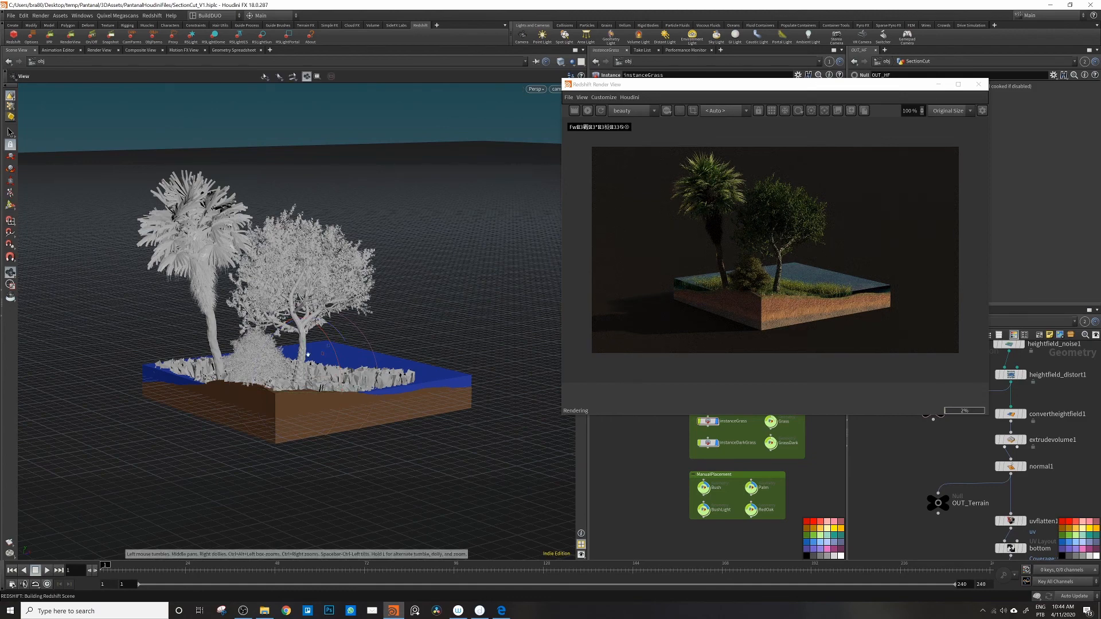
pyautogui.moveTo(314, 356); pyautogui.dragTo(280, 361)
pyautogui.moveTo(280, 361); pyautogui.dragTo(360, 365, button='middle')
pyautogui.moveTo(360, 365); pyautogui.dragTo(240, 339)
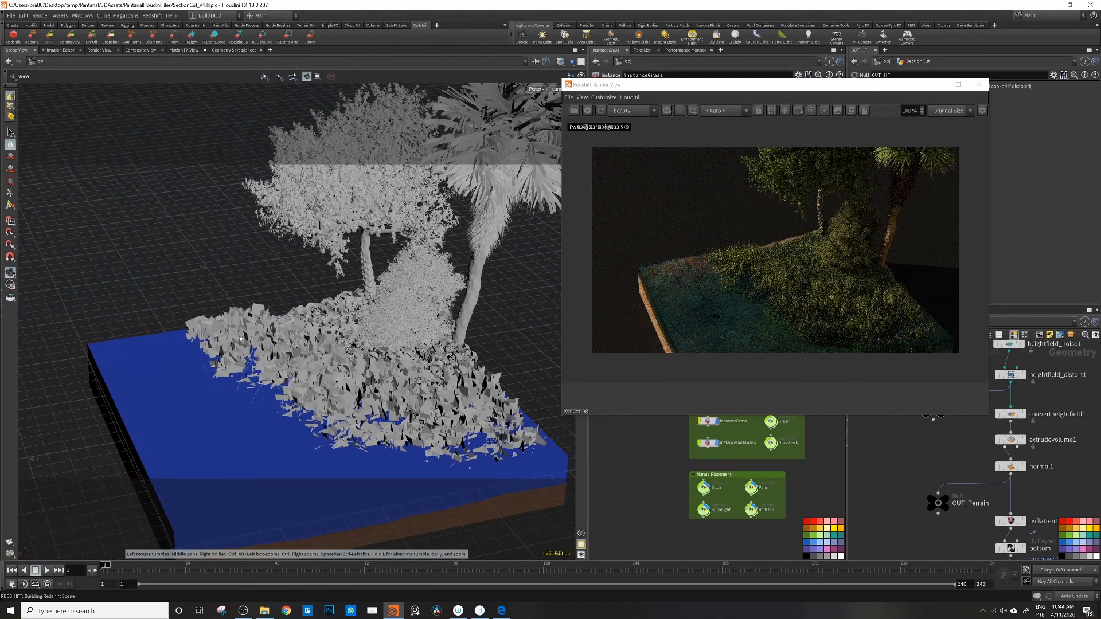
pyautogui.moveTo(241, 339); pyautogui.dragTo(228, 398)
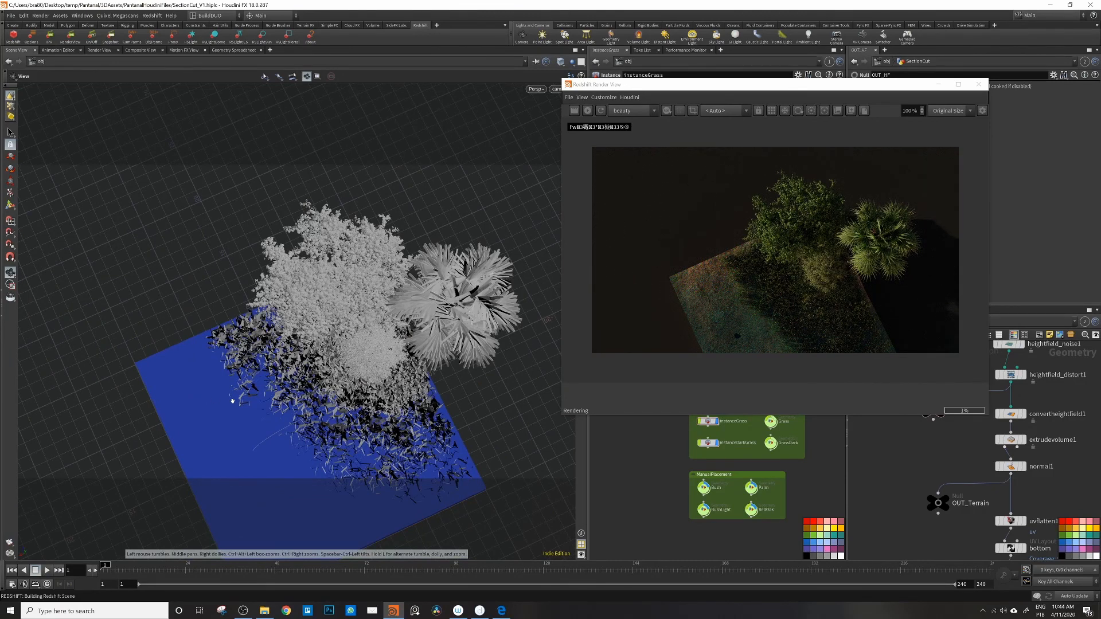
pyautogui.moveTo(241, 385); pyautogui.dragTo(290, 350)
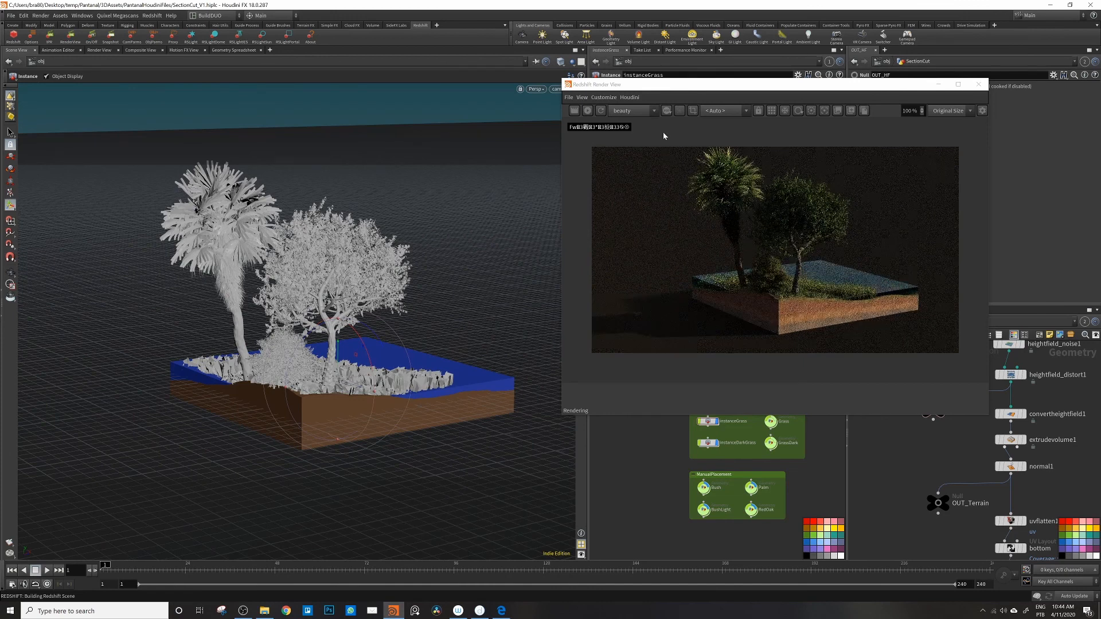
pyautogui.click(589, 112)
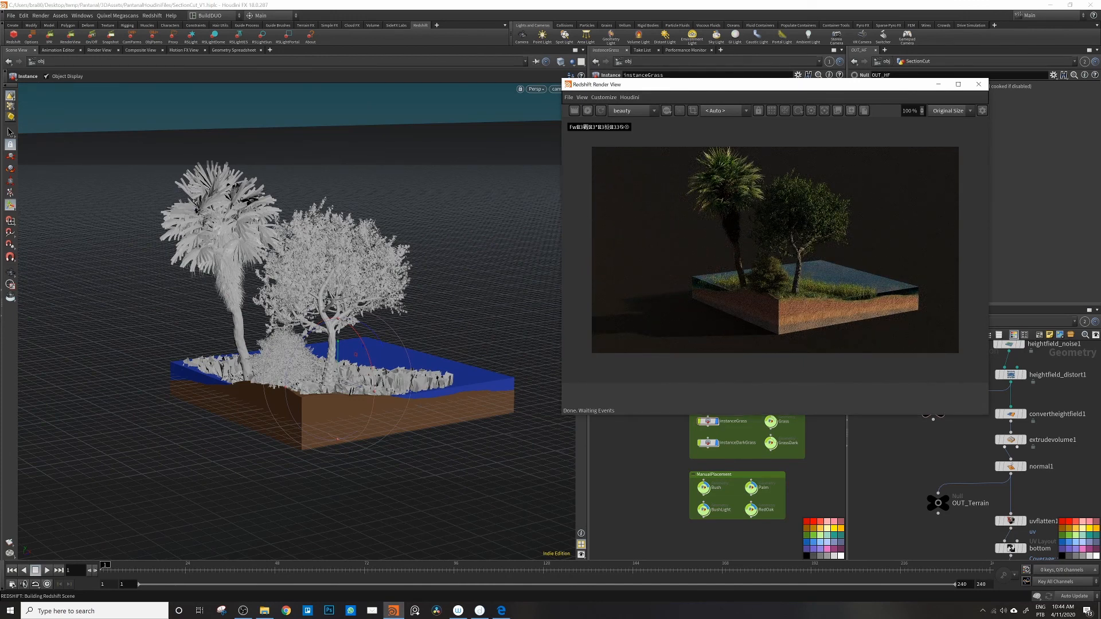